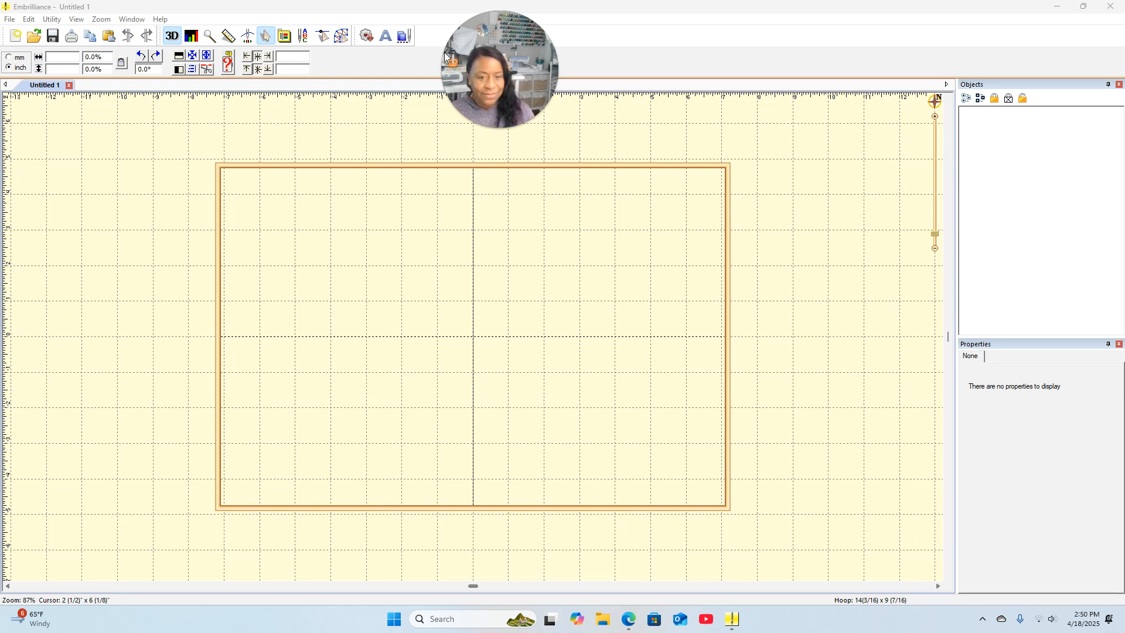
mouse_move(515, 99)
left_click_drag(515, 96, 822, 79)
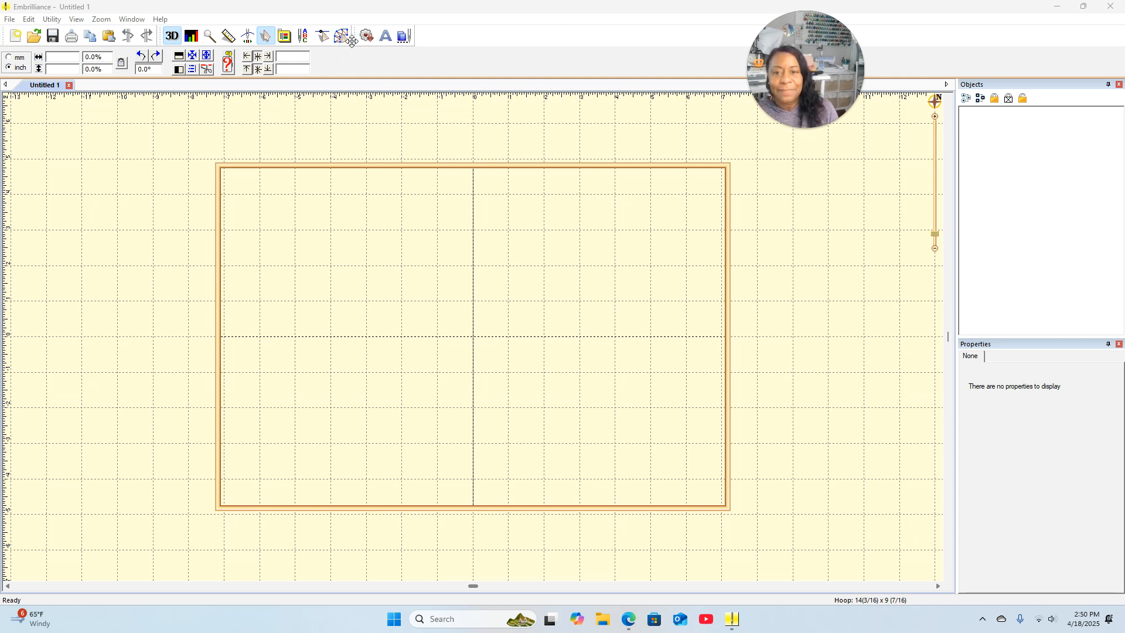
Step: Switch to Create mode and start importing a background image
left_click(342, 37)
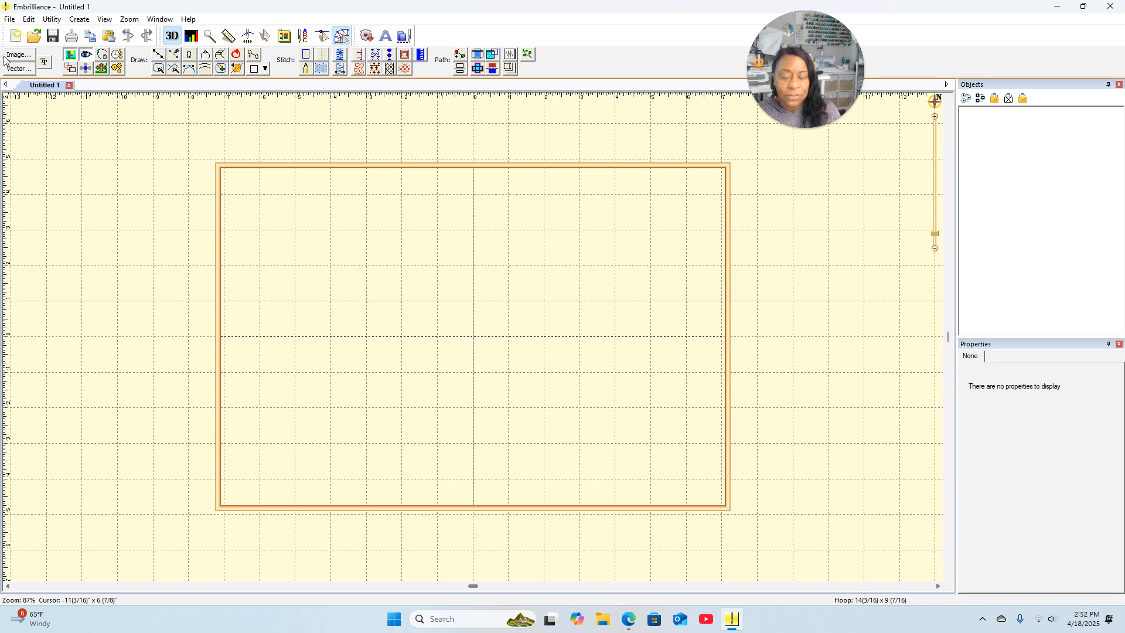
left_click(19, 57)
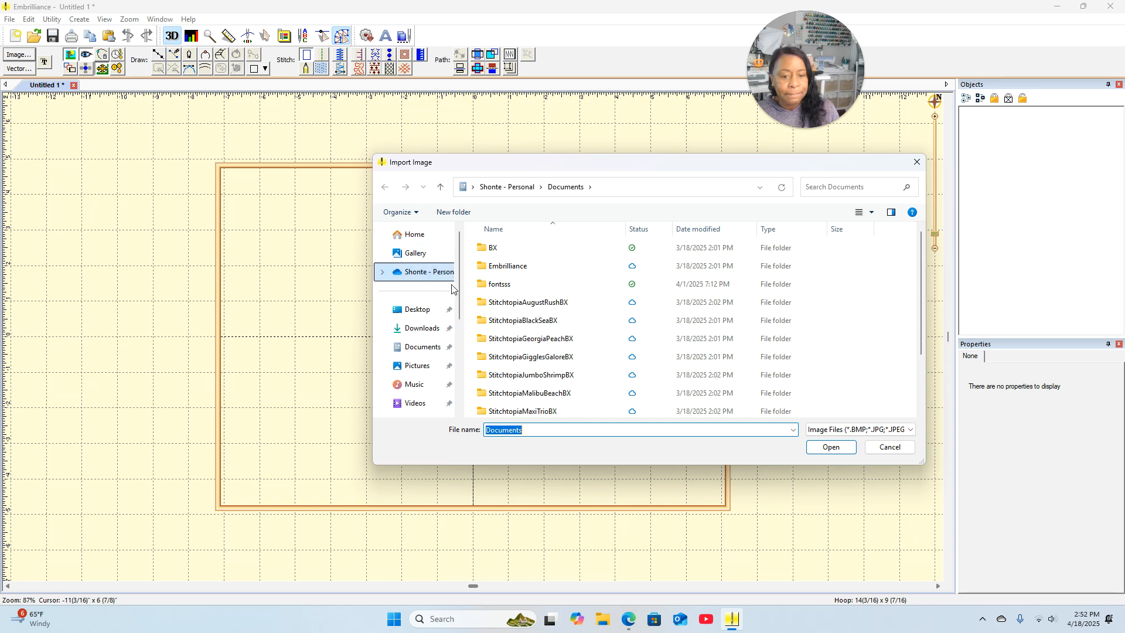
scroll(503, 331, "down", 2)
Step: Look through the Downloads, Documents and Home folders for the flower pot picture
left_click(420, 330)
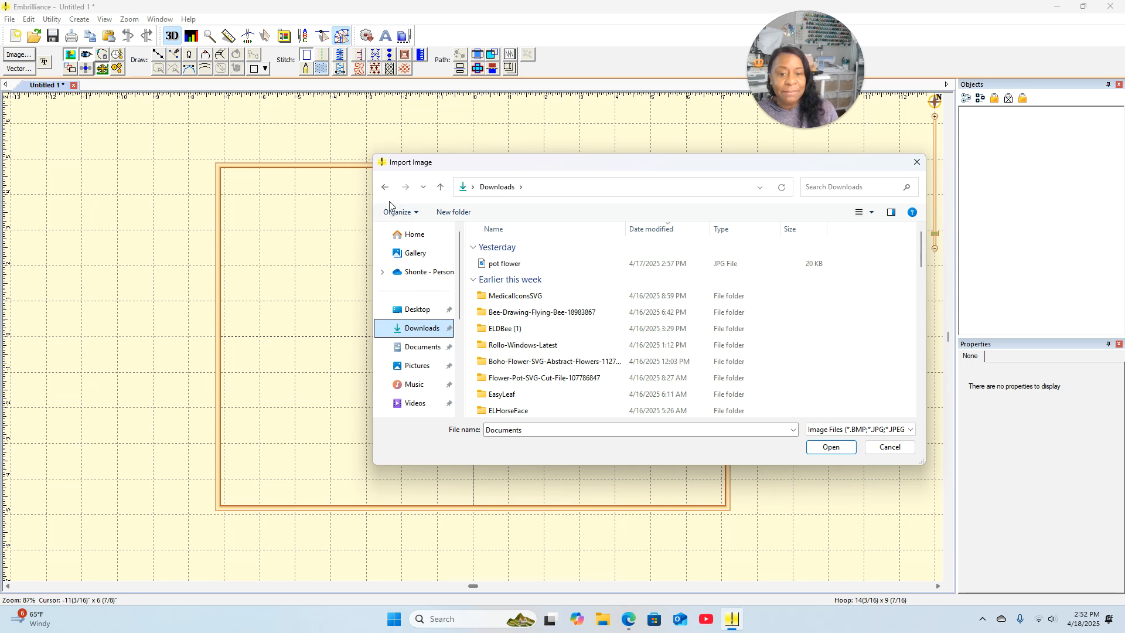
scroll(501, 328, "down", 3)
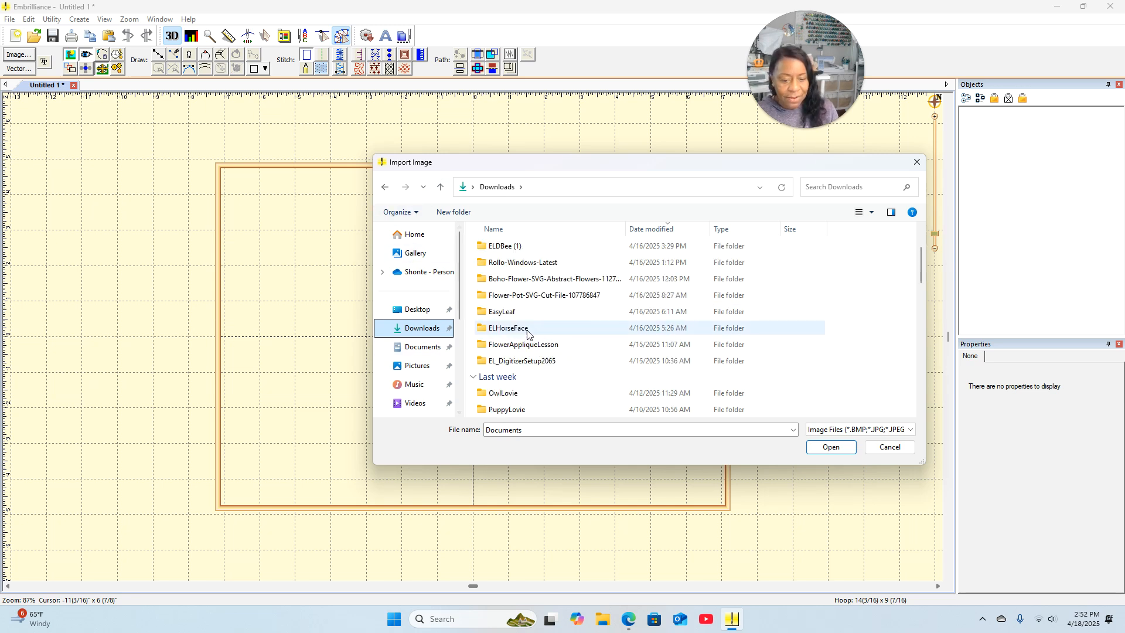
scroll(500, 328, "up", 3)
left_click(416, 280)
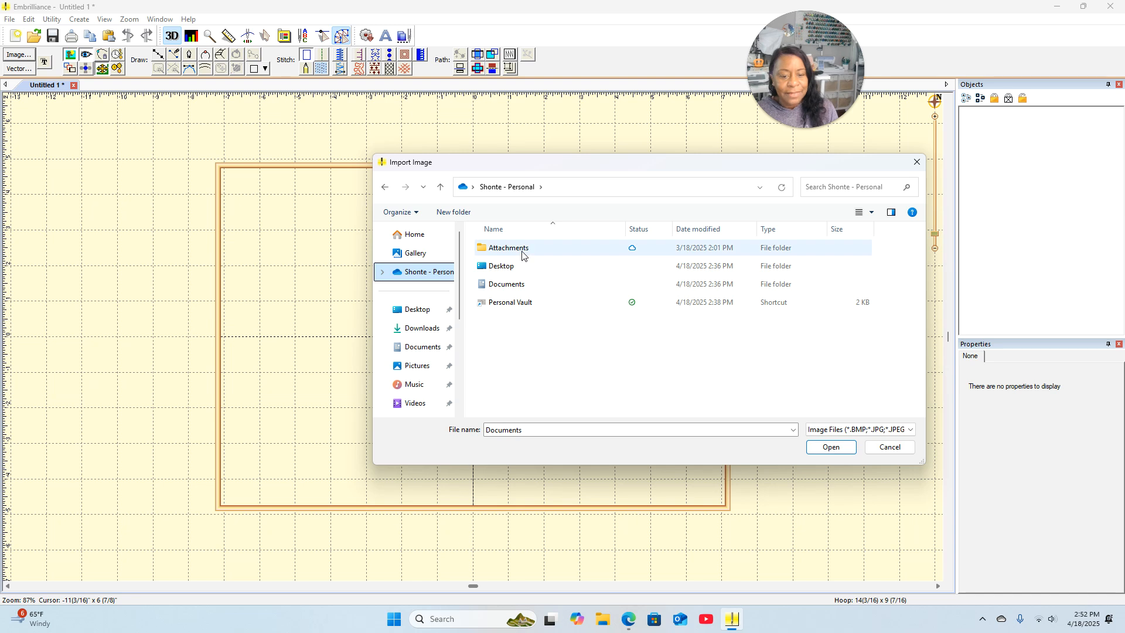
left_click(504, 285)
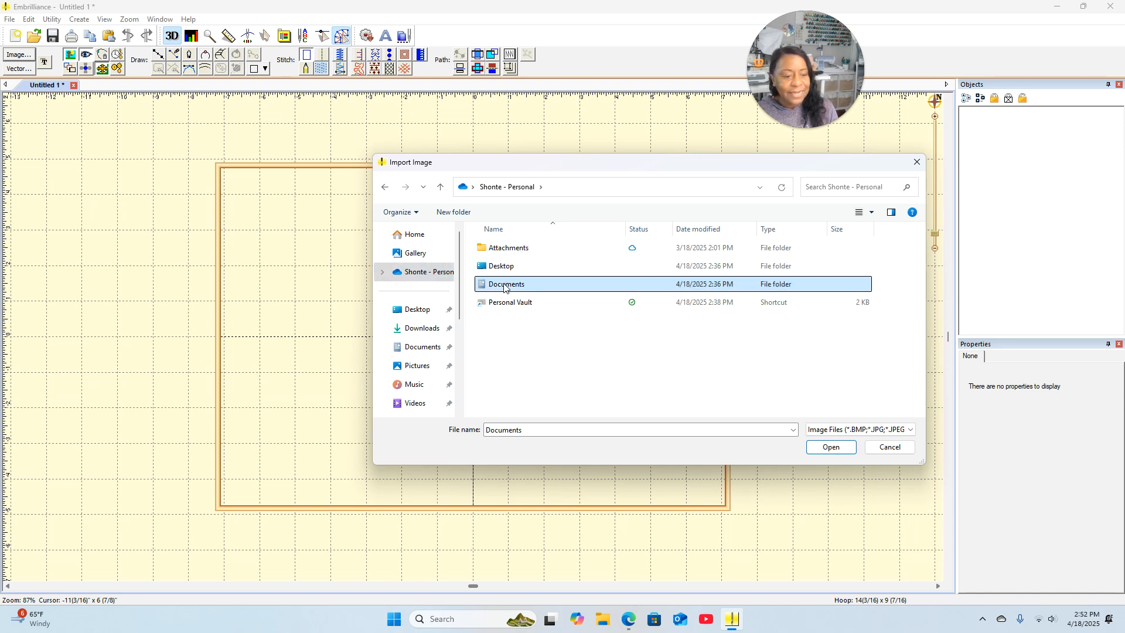
double_click(503, 286)
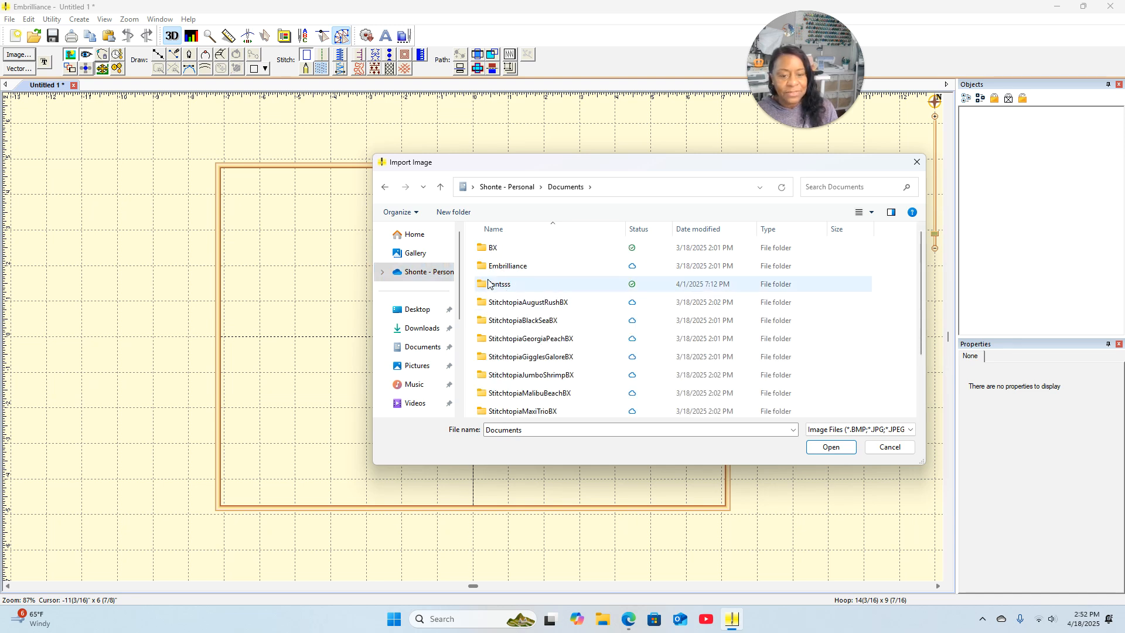
scroll(501, 287, "down", 1)
scroll(499, 307, "up", 1)
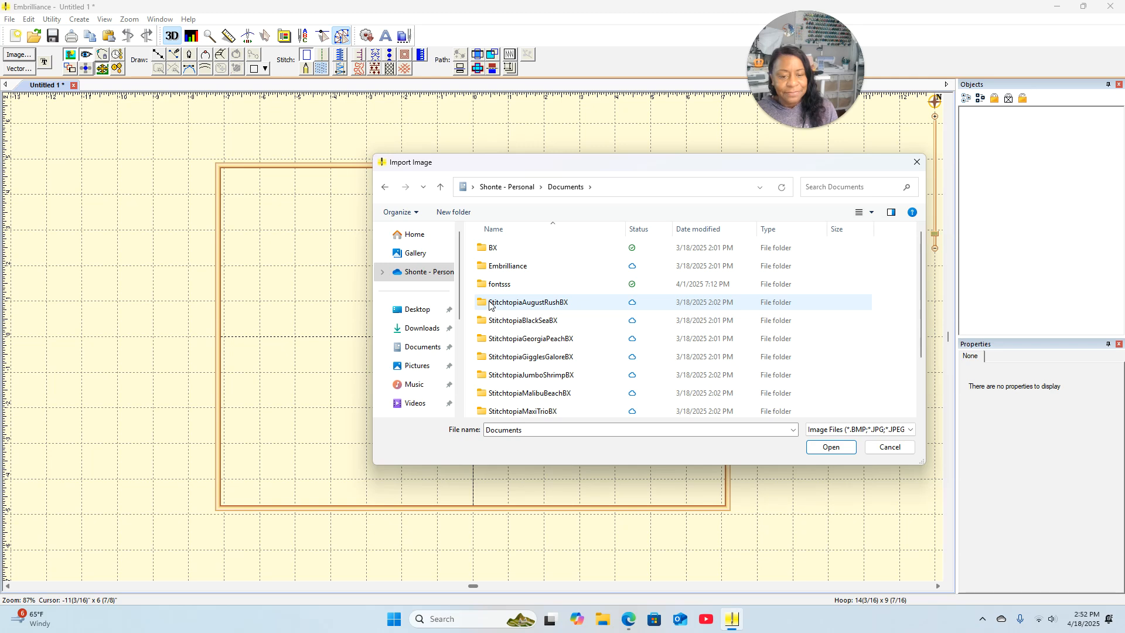
scroll(499, 308, "down", 2)
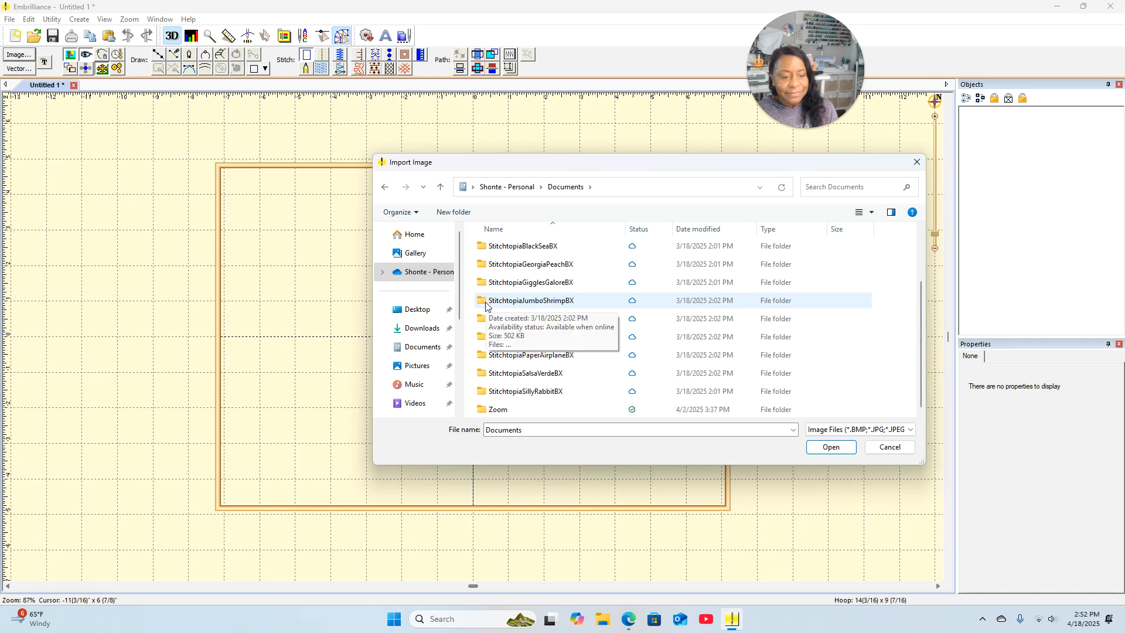
left_click(414, 236)
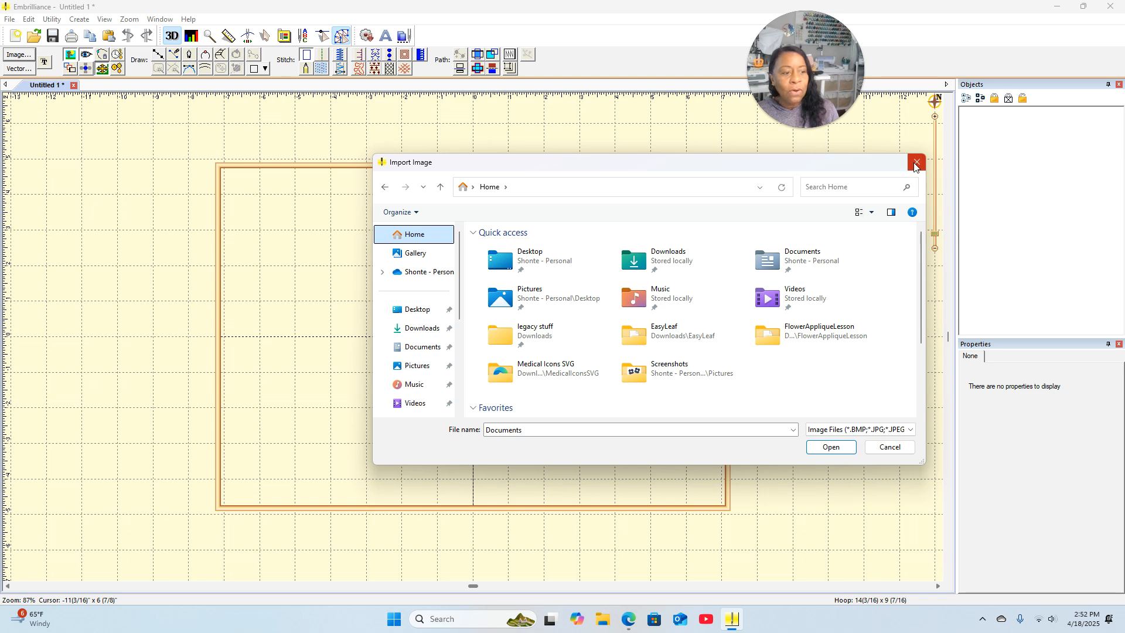
scroll(427, 253, "down", 2)
scroll(414, 268, "up", 2)
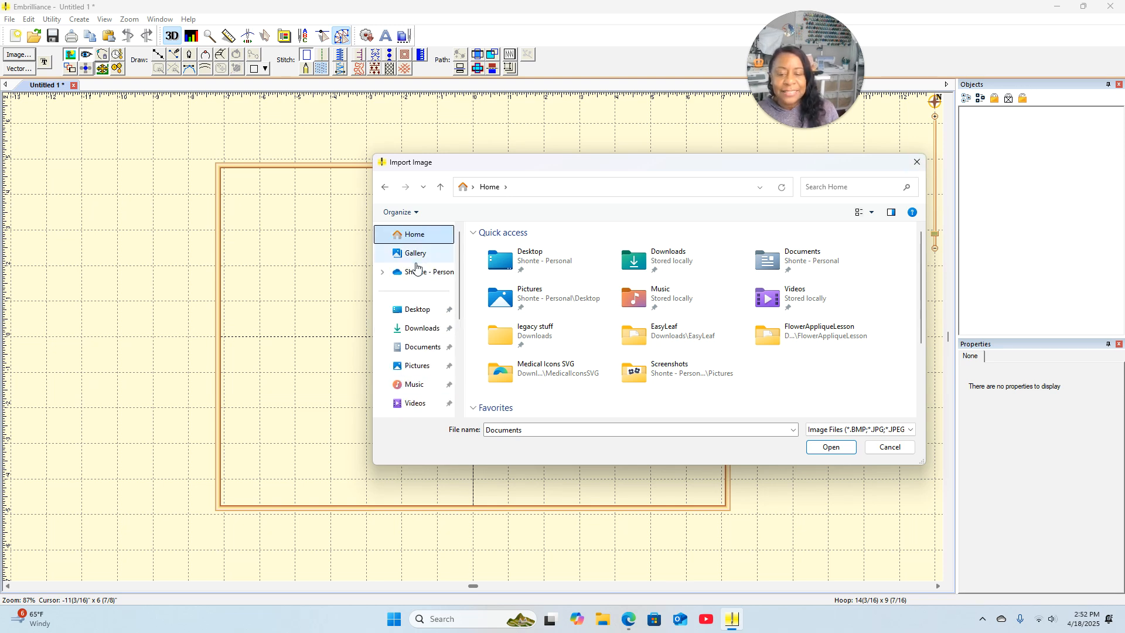
scroll(414, 368, "down", 2)
scroll(414, 366, "up", 2)
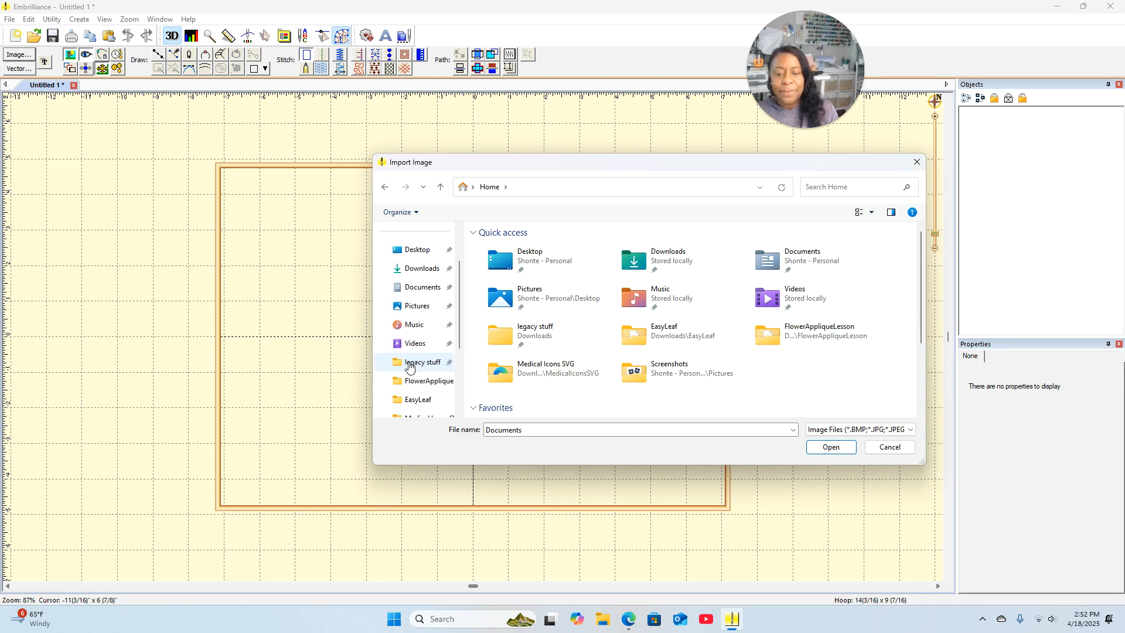
left_click(411, 307)
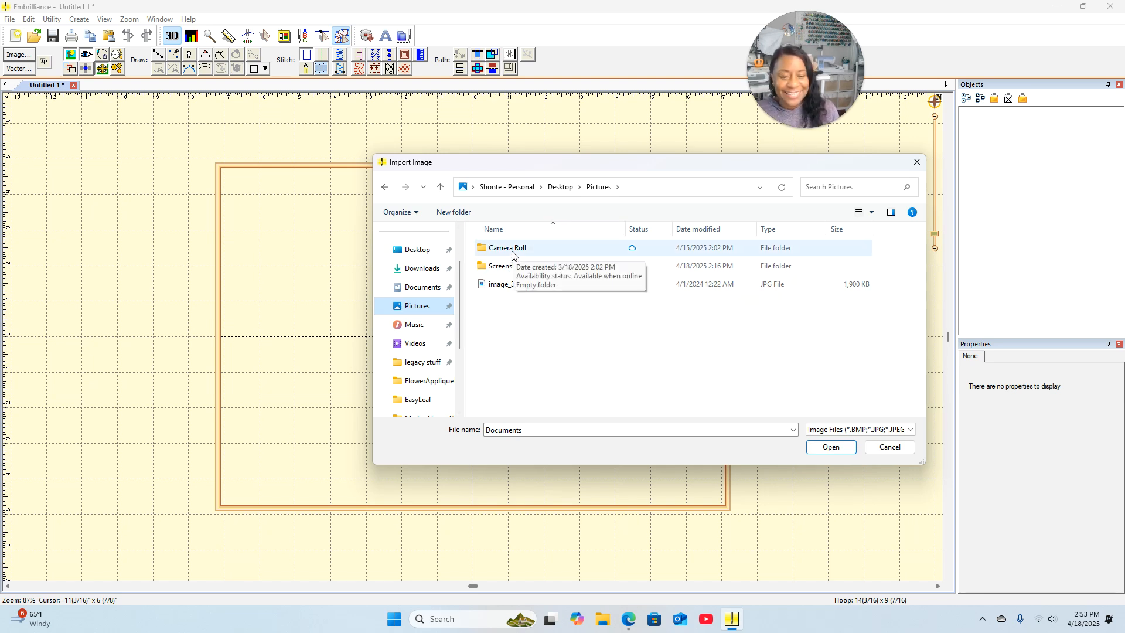
left_click(490, 268)
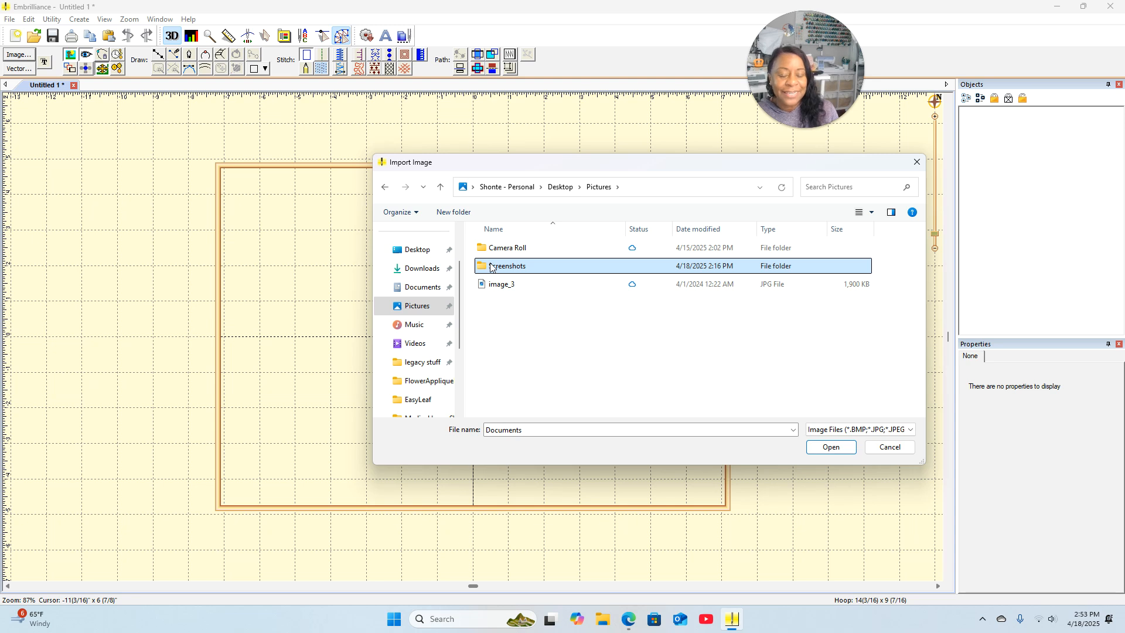
double_click(490, 267)
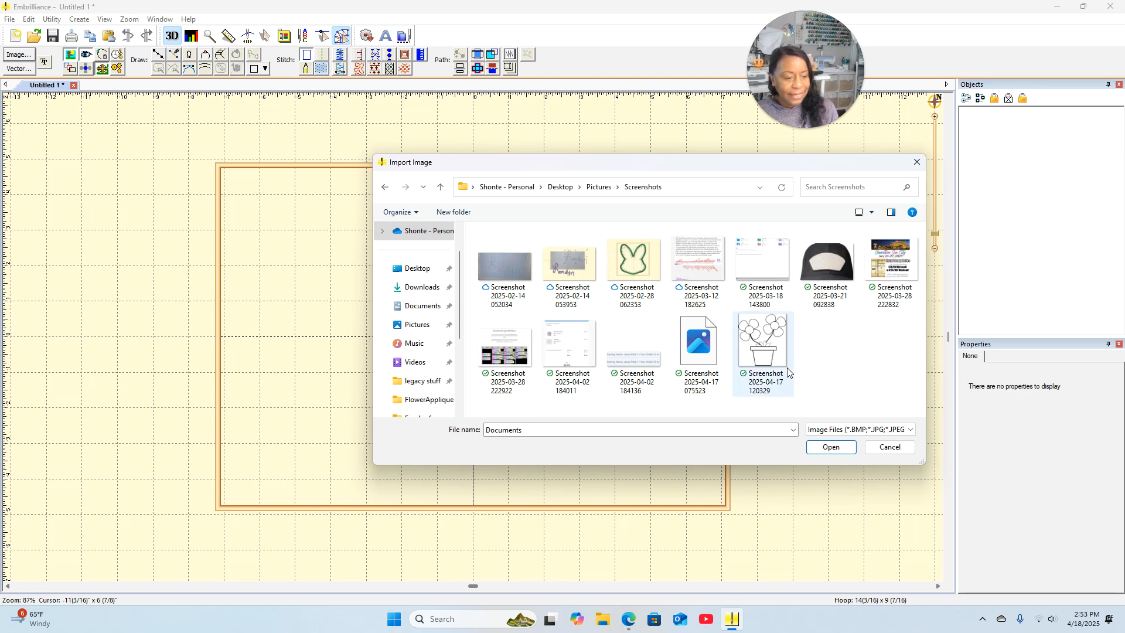
double_click(761, 339)
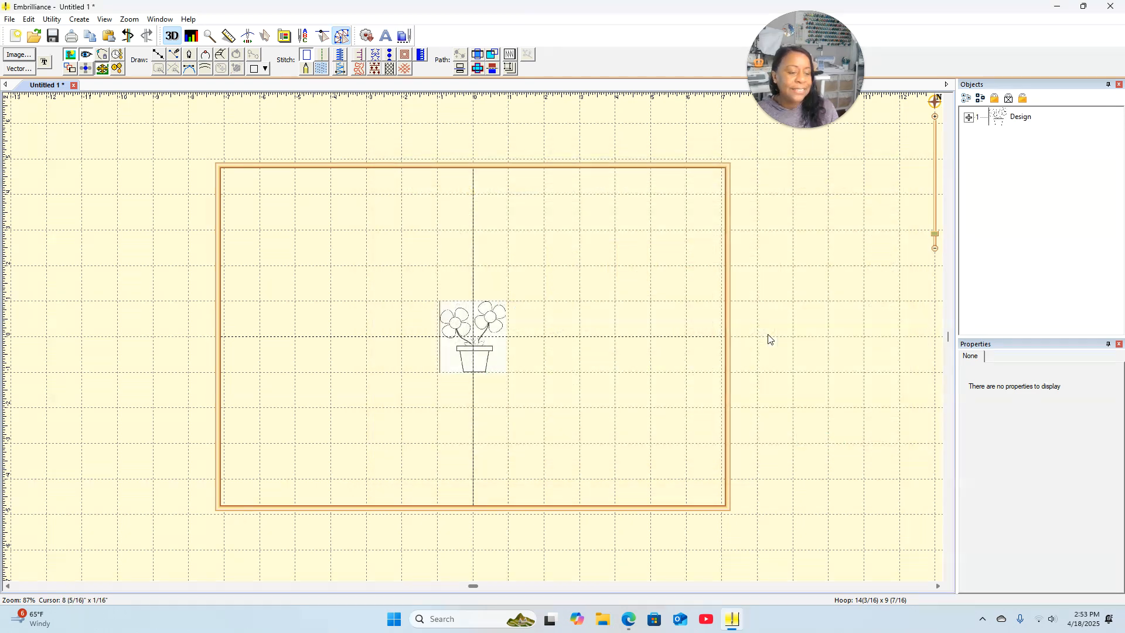
Step: Enlarge the flower pot image proportionally to about 3 1/8 by 3 7/16 inches in Select mode and return to Create mode
left_click(489, 338)
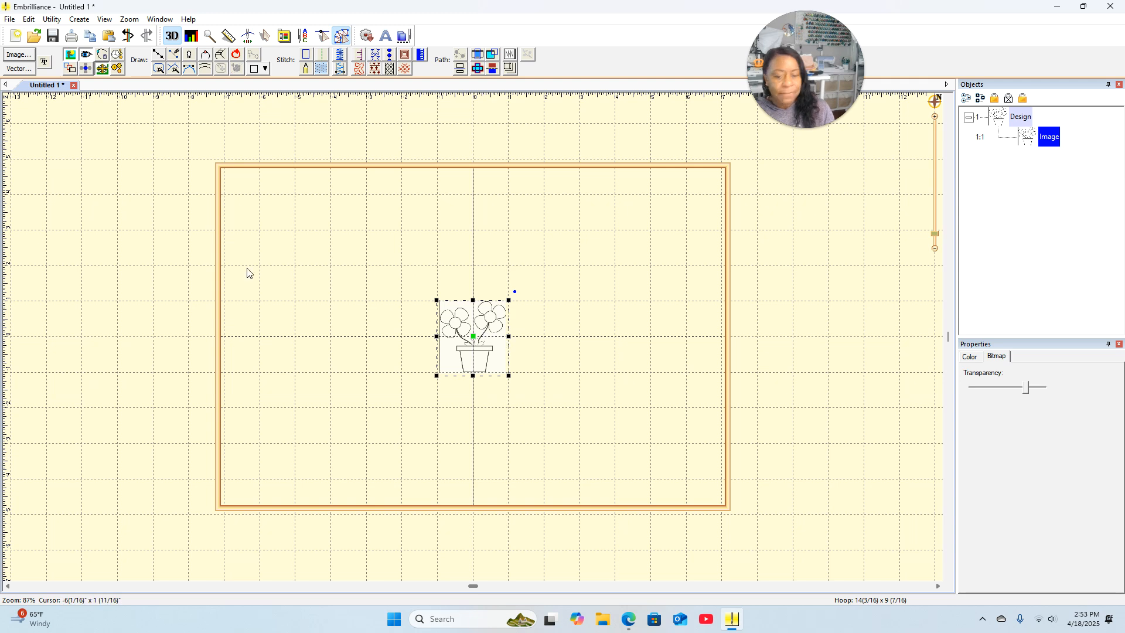
left_click(265, 39)
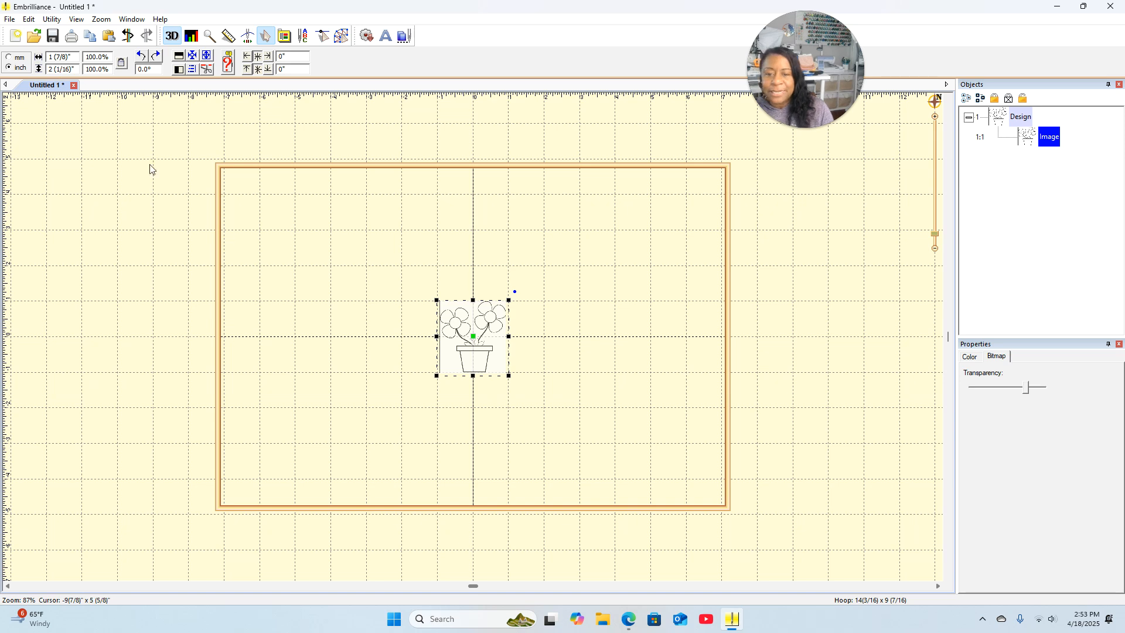
left_click_drag(435, 299, 392, 252)
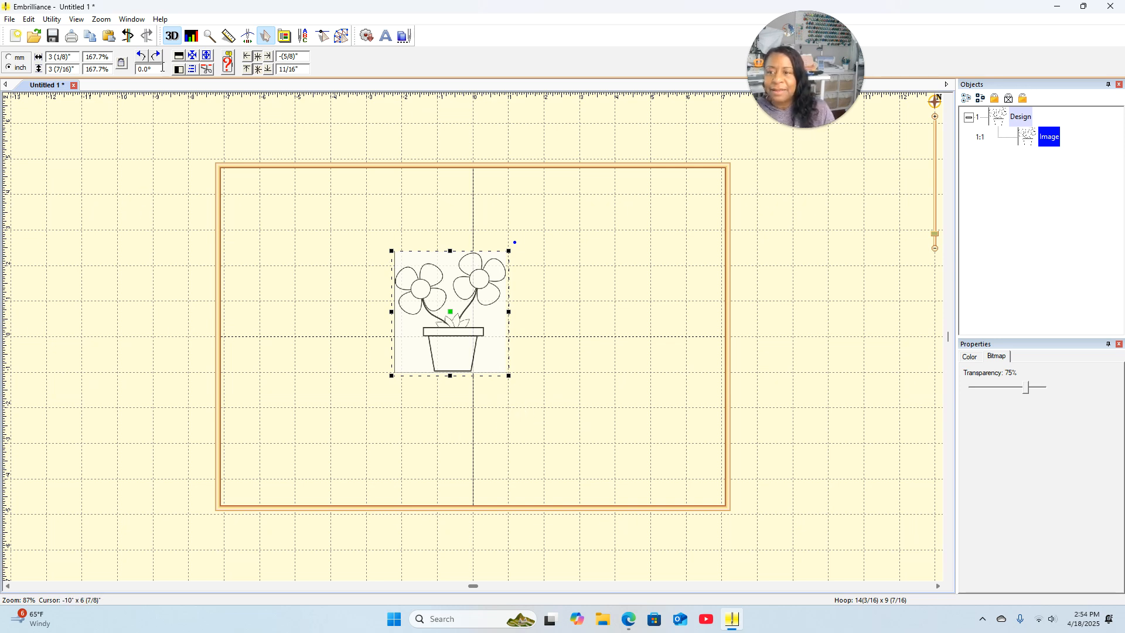
left_click(341, 37)
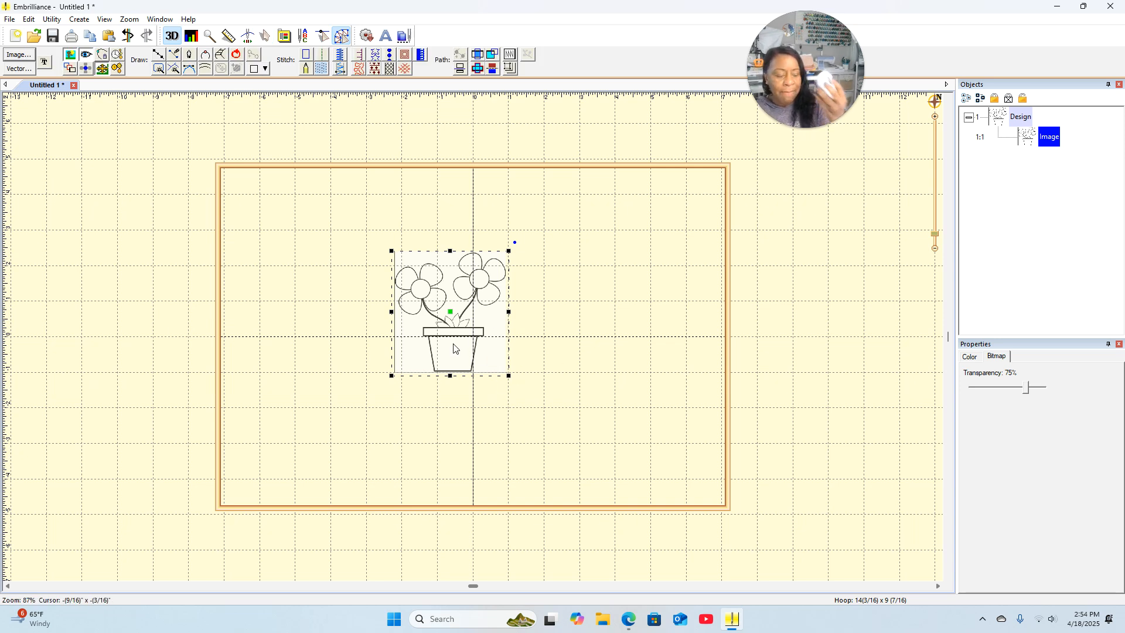
scroll(451, 360, "up", 3)
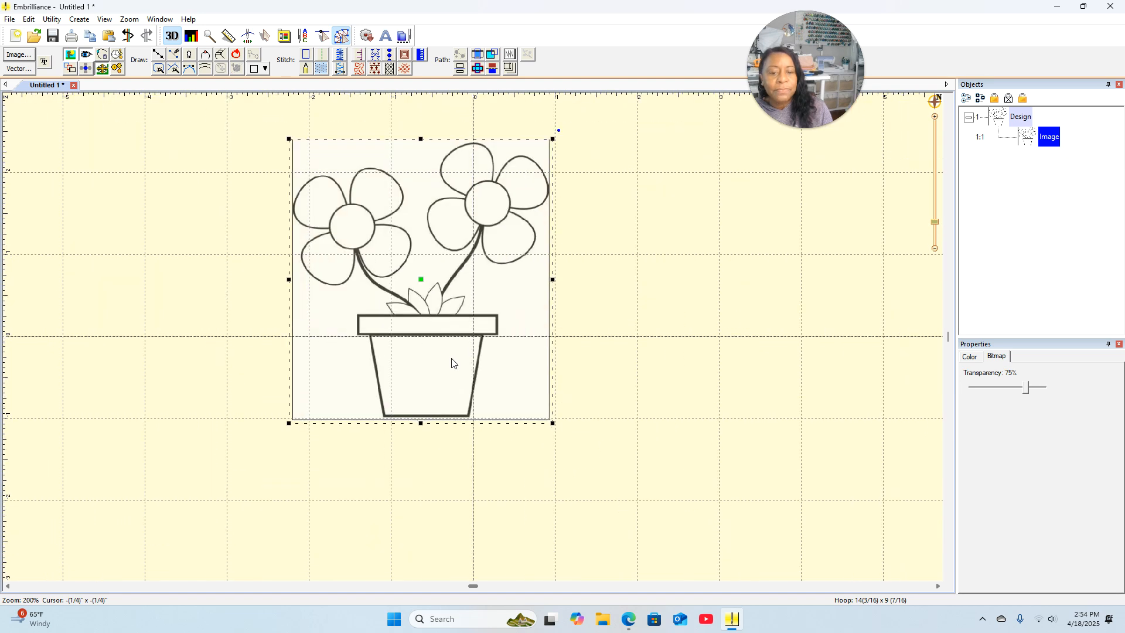
scroll(451, 363, "up", 1)
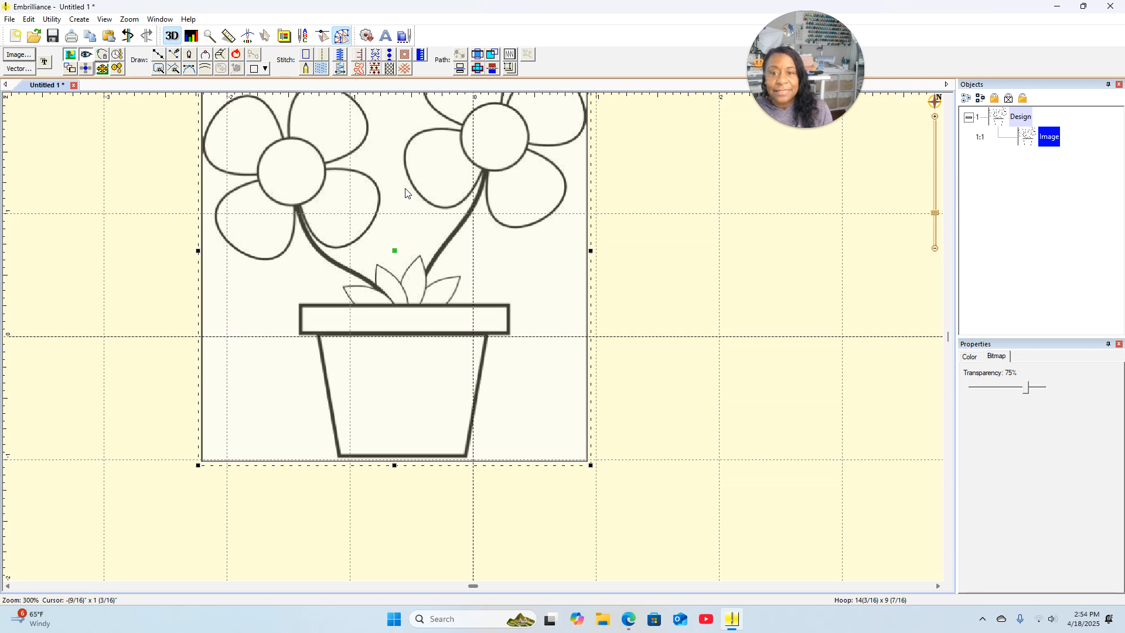
left_click(266, 36)
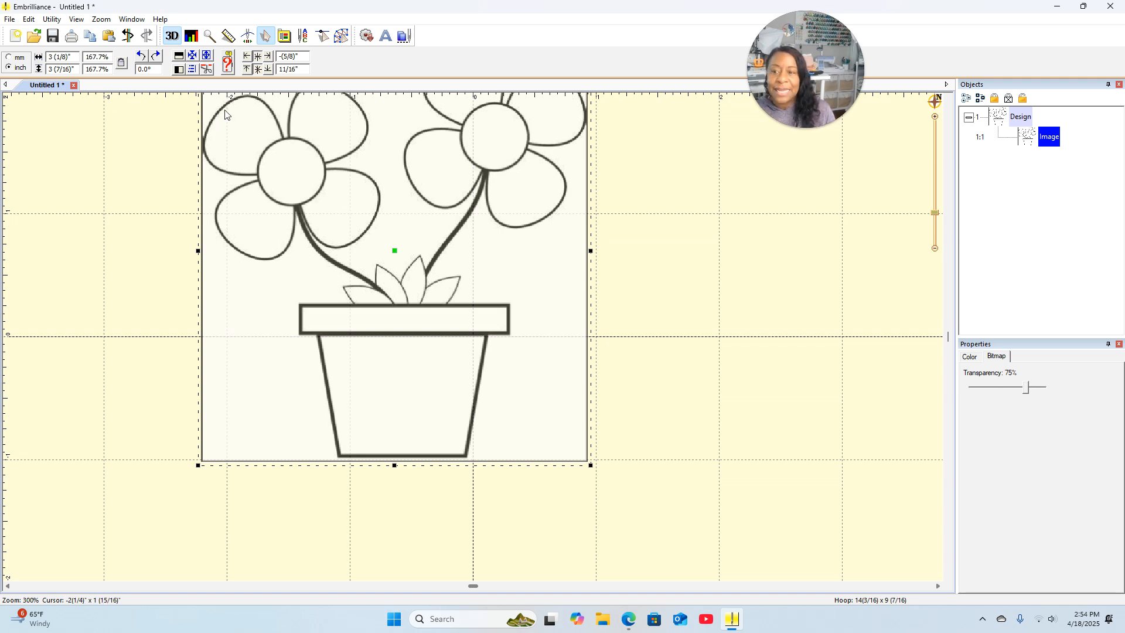
scroll(359, 236, "up", 2)
scroll(358, 235, "down", 1)
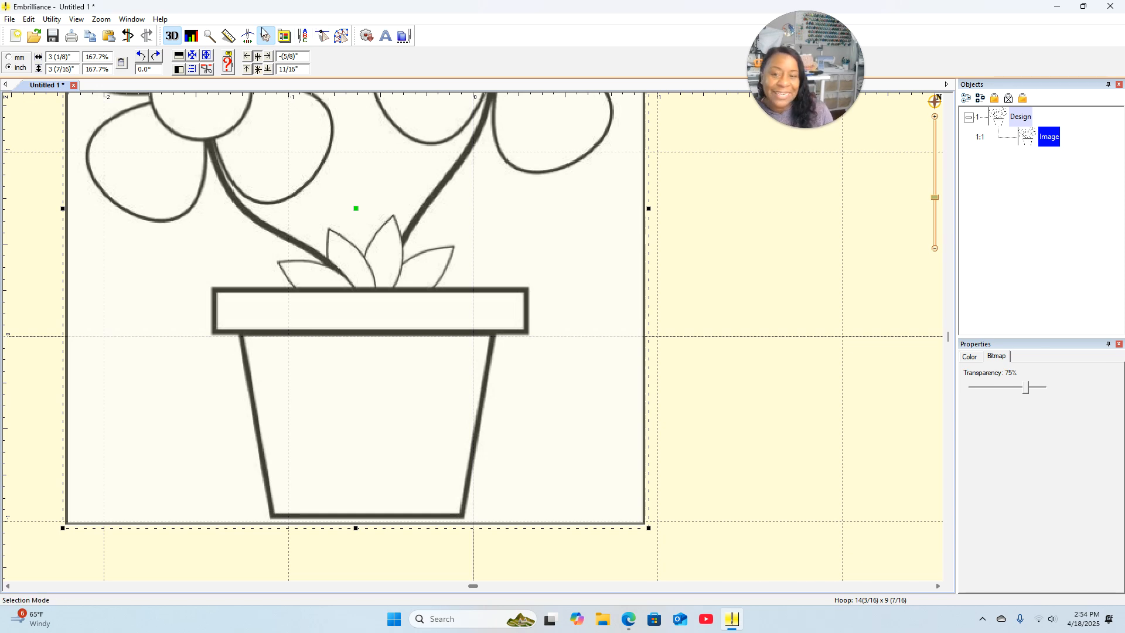
left_click(344, 41)
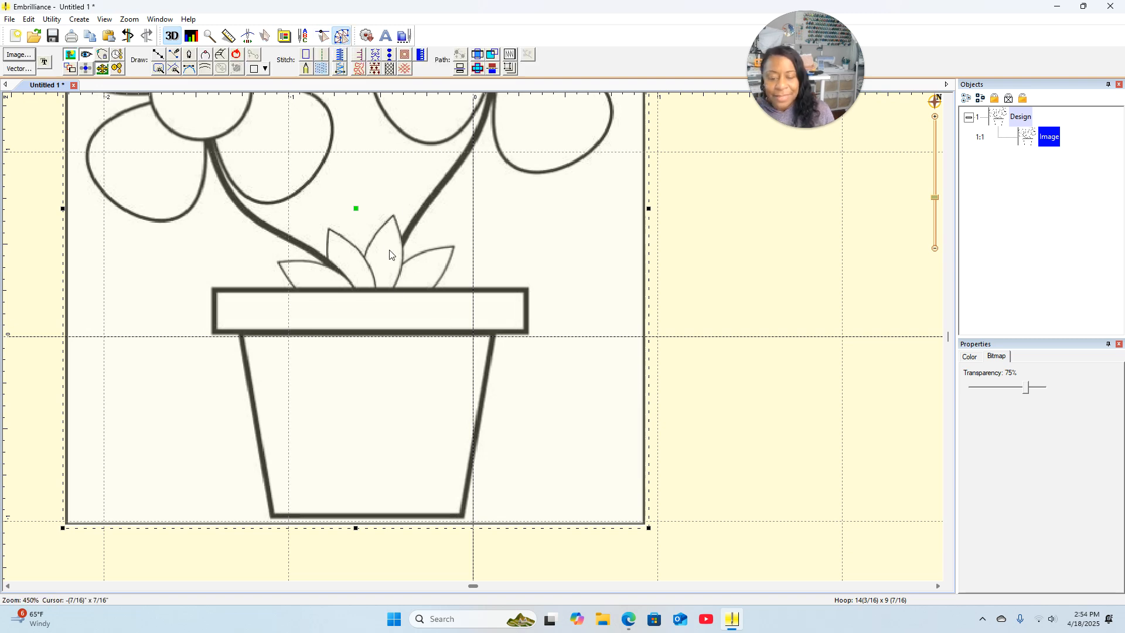
Step: Set the flower pot image's transparency to 18% and deselect the image
scroll(341, 235, "down", 3)
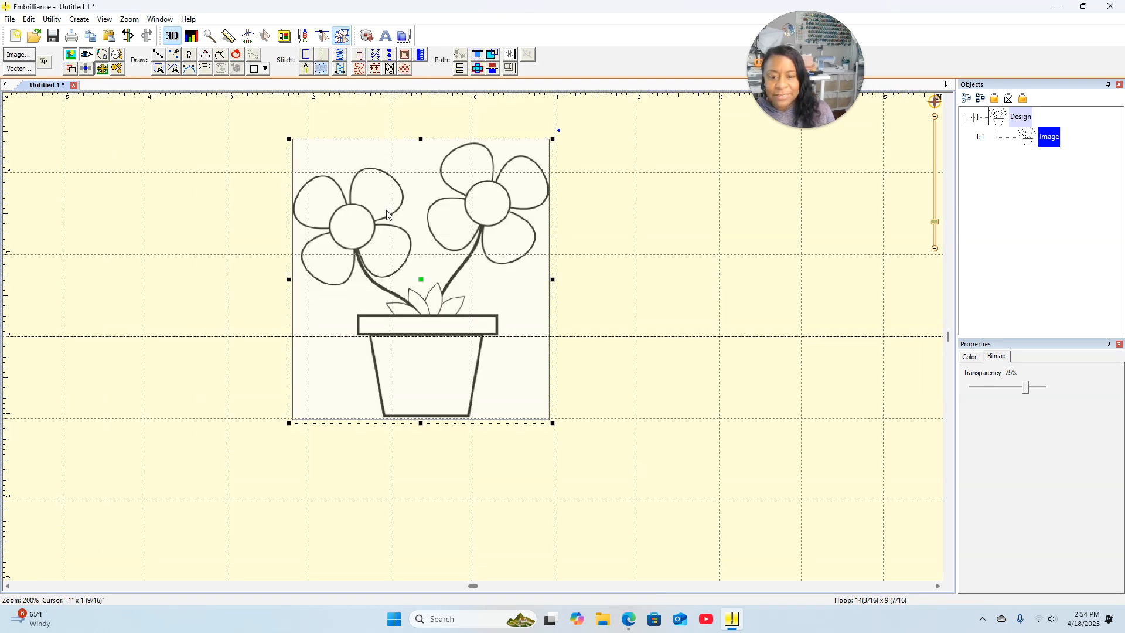
scroll(368, 212, "up", 2)
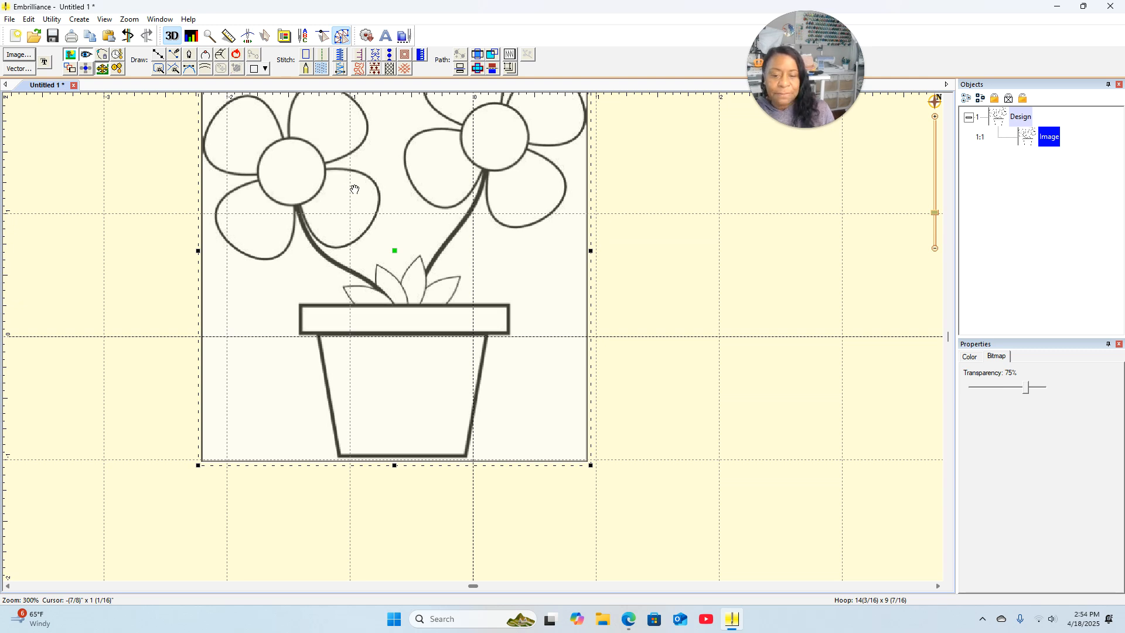
left_click_drag(348, 182, 421, 279)
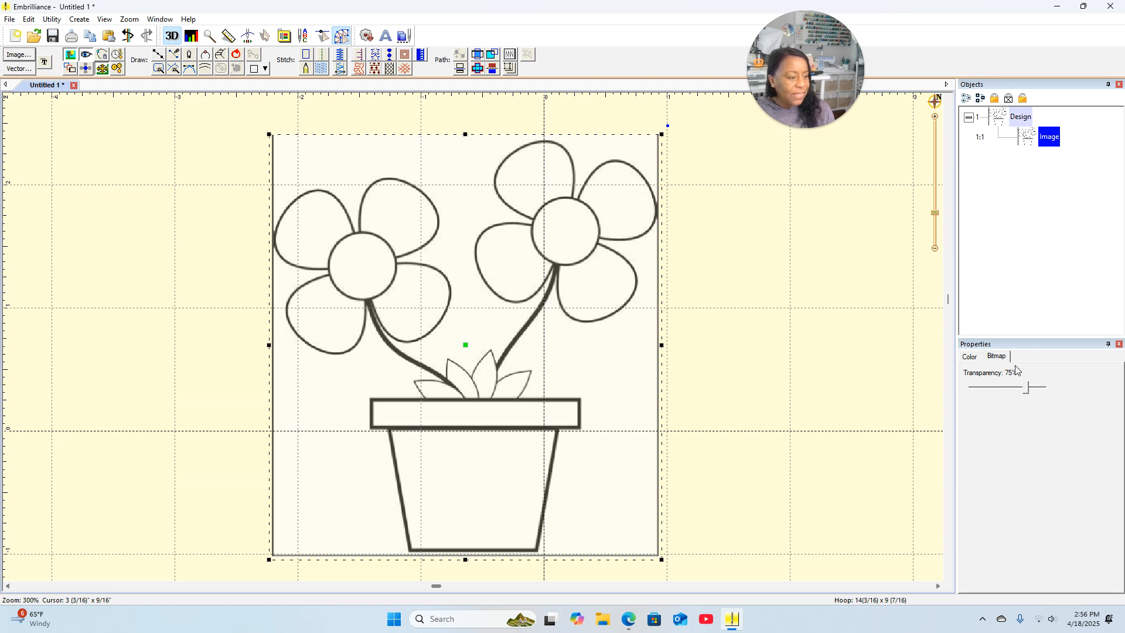
left_click(1027, 393)
left_click_drag(1027, 393, 985, 392)
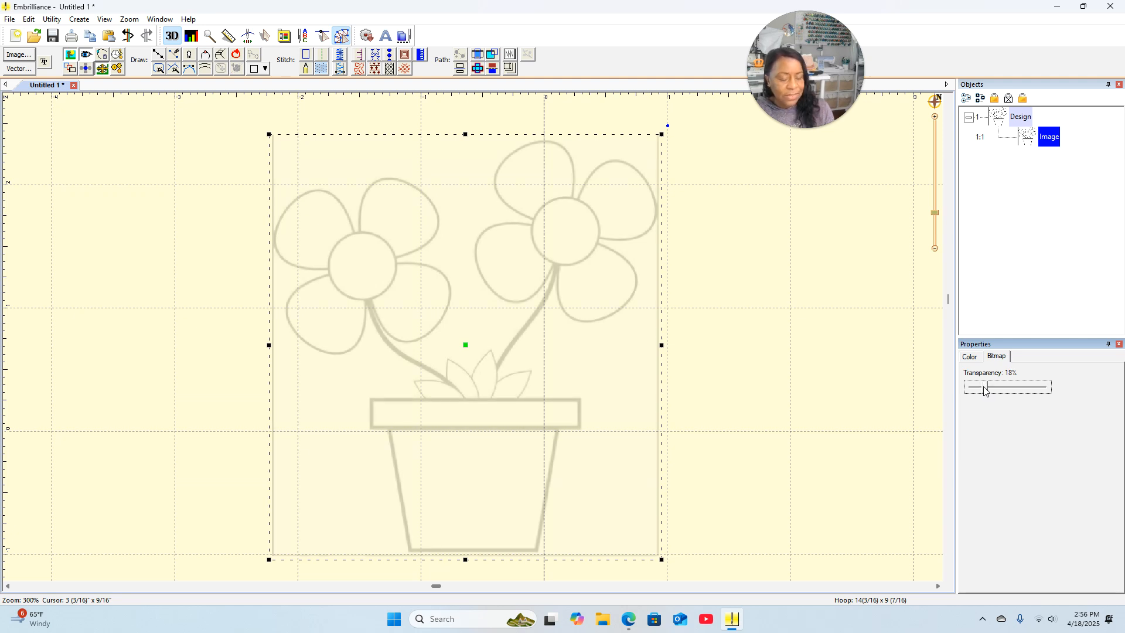
left_click(773, 308)
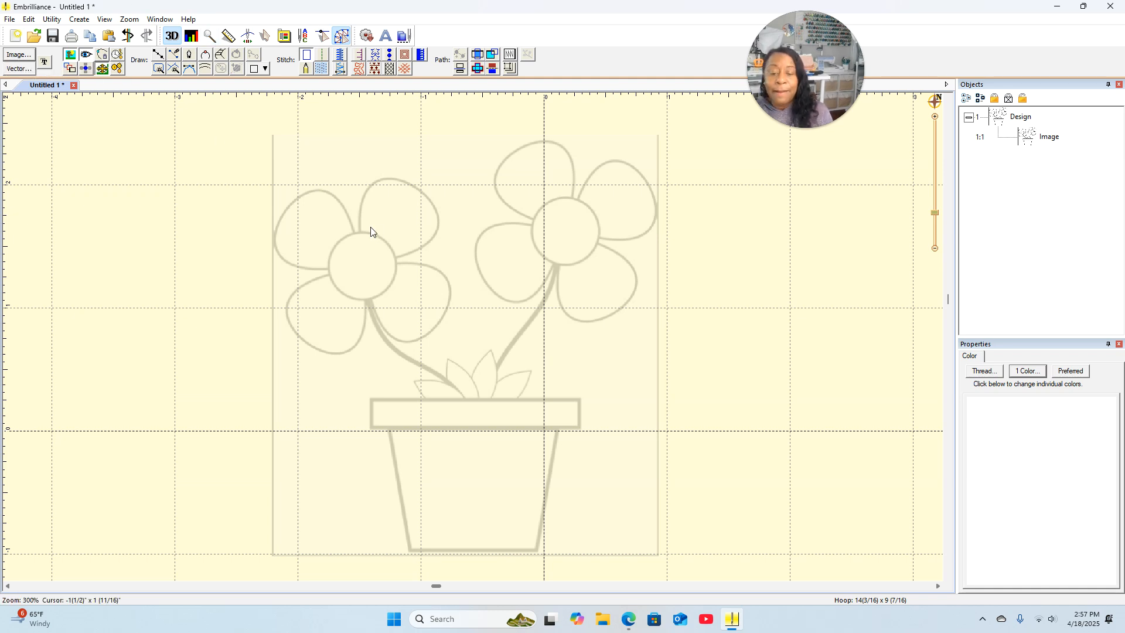
Step: Hide the background image and show it again
left_click(71, 57)
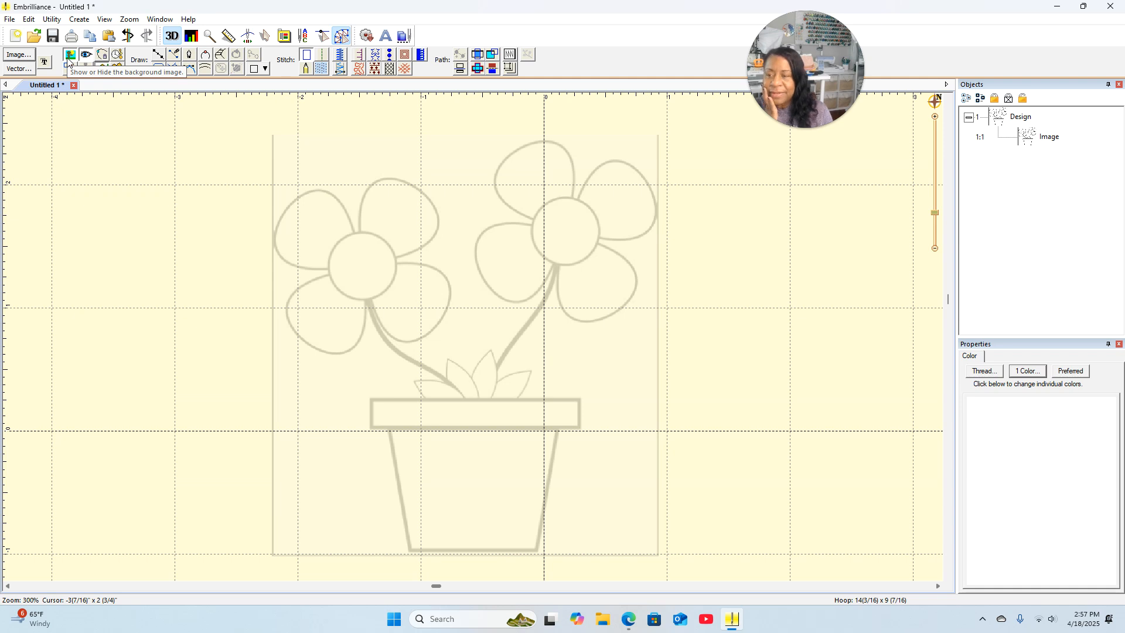
left_click(69, 56)
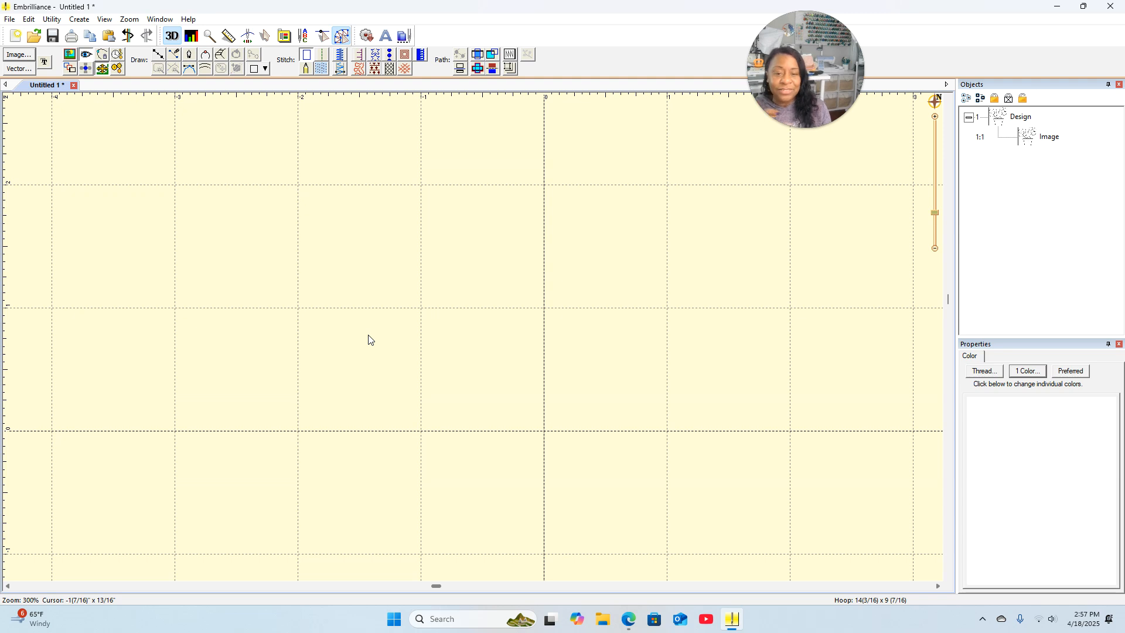
left_click(70, 55)
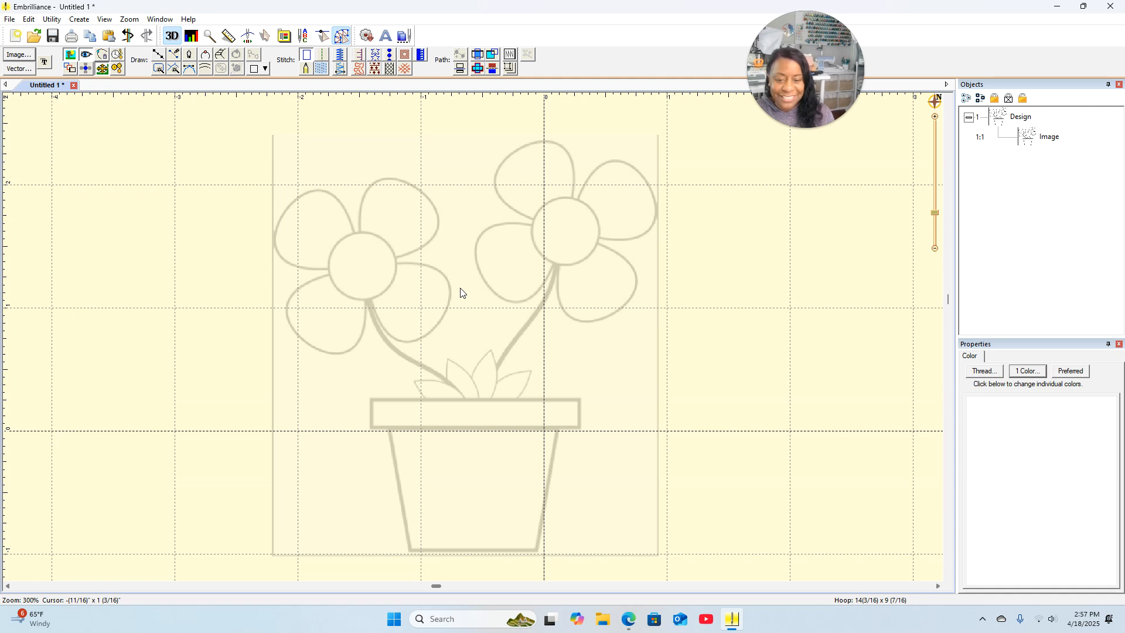
scroll(485, 311, "down", 1)
scroll(484, 313, "up", 1)
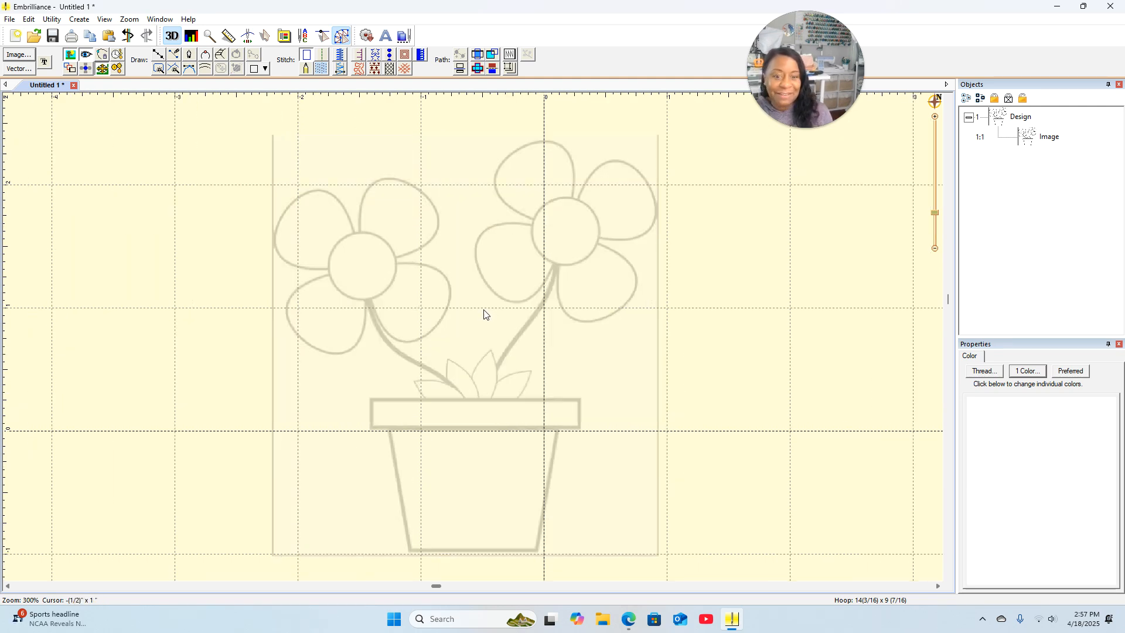
Step: Trace the left flower's stem as a curved open line about 11/16 by 13/16 inch, from the flower centre down to the pot rim
scroll(370, 294, "up", 1)
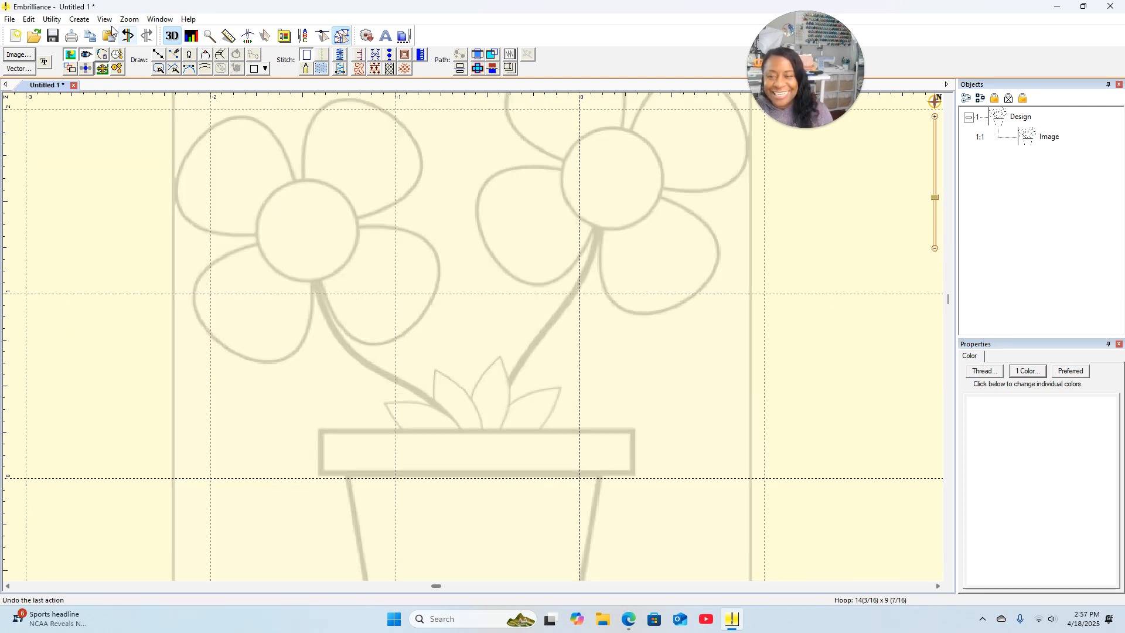
left_click(159, 55)
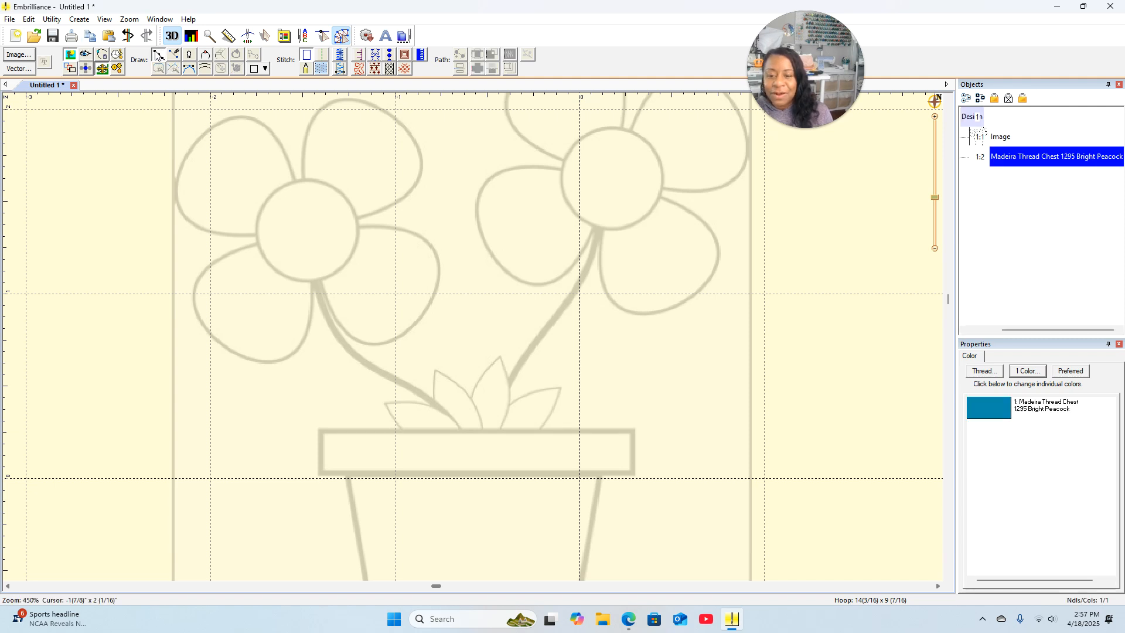
left_click(316, 279)
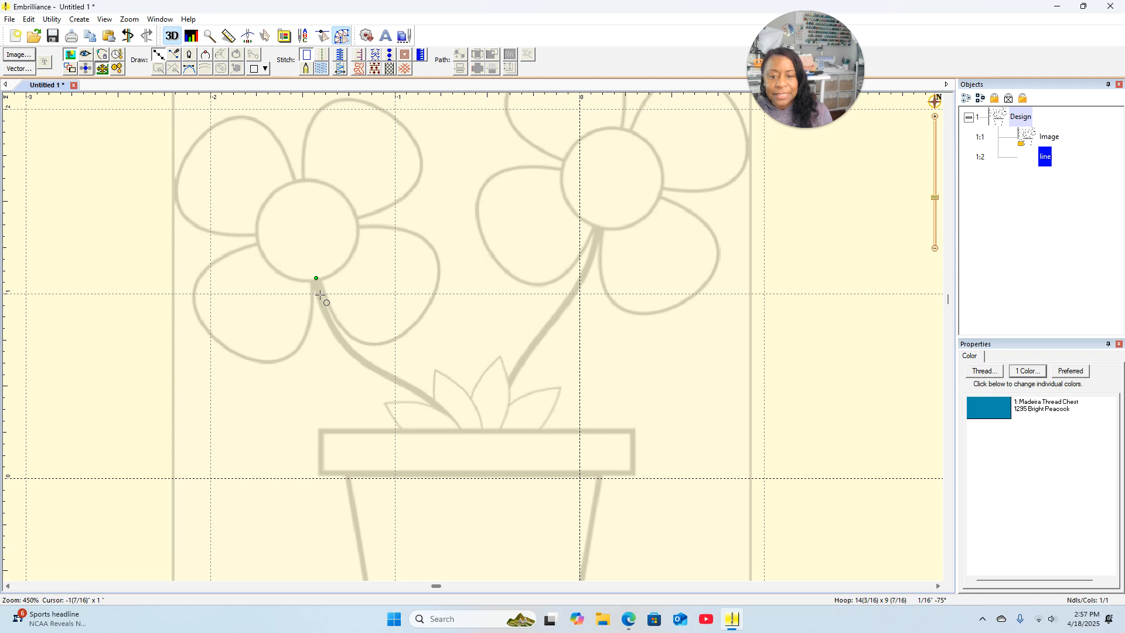
left_click(336, 333)
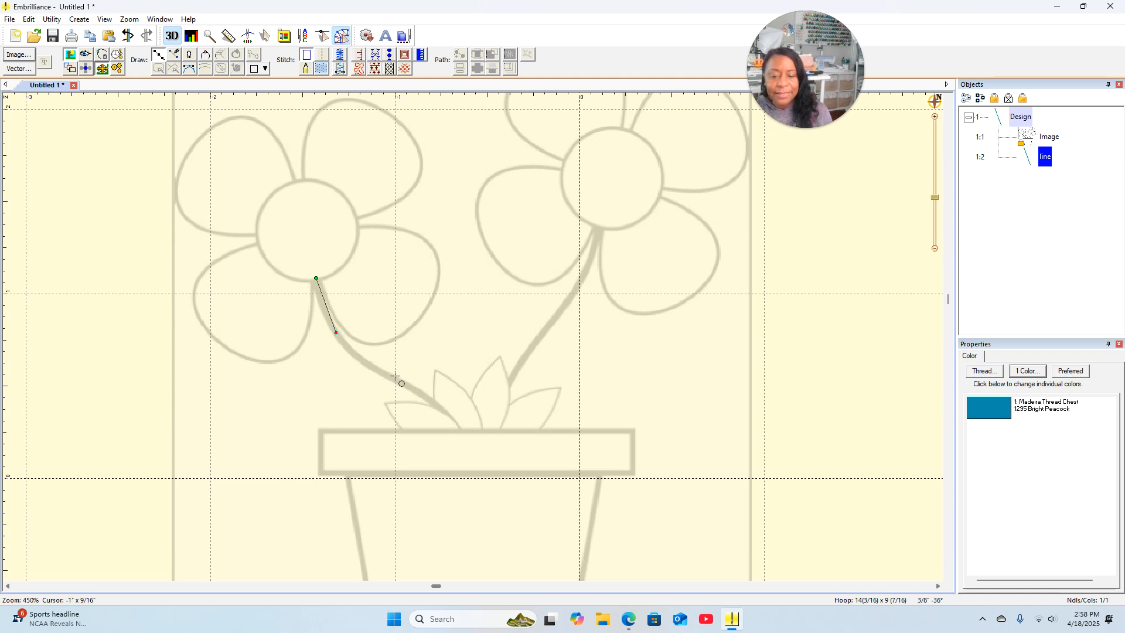
left_click(396, 375)
left_click(463, 435)
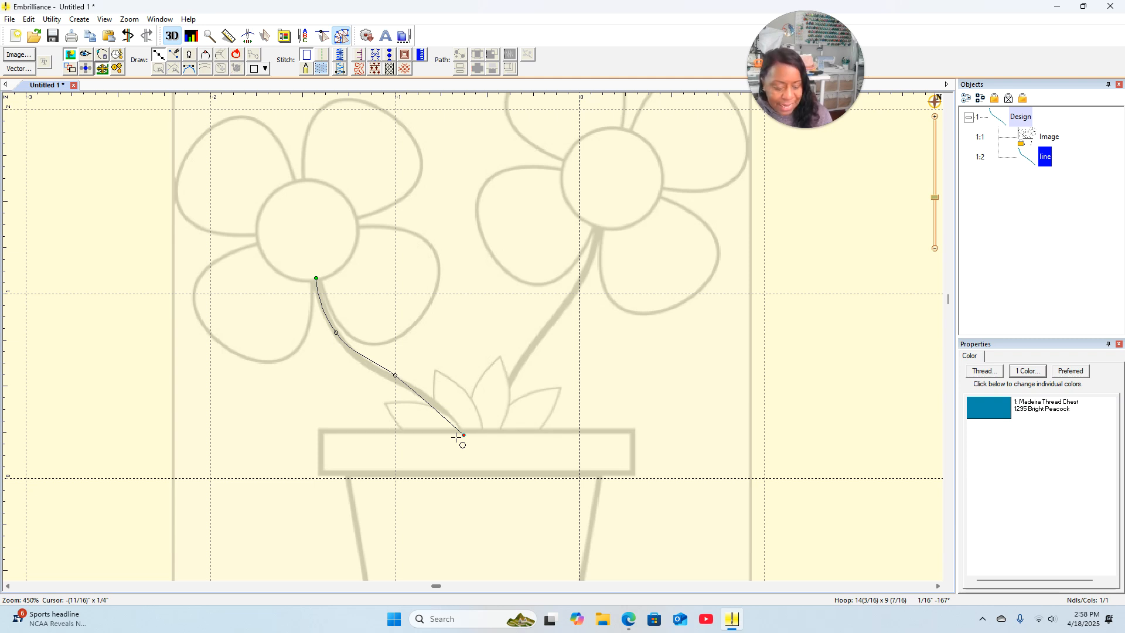
key("BackSpace")
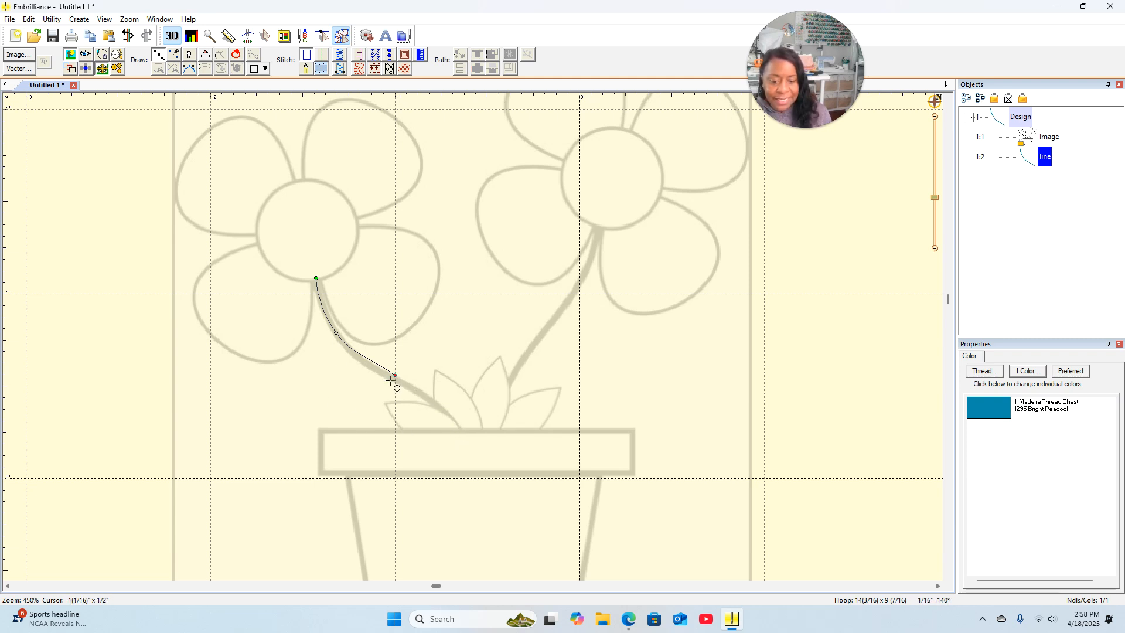
left_click(422, 389)
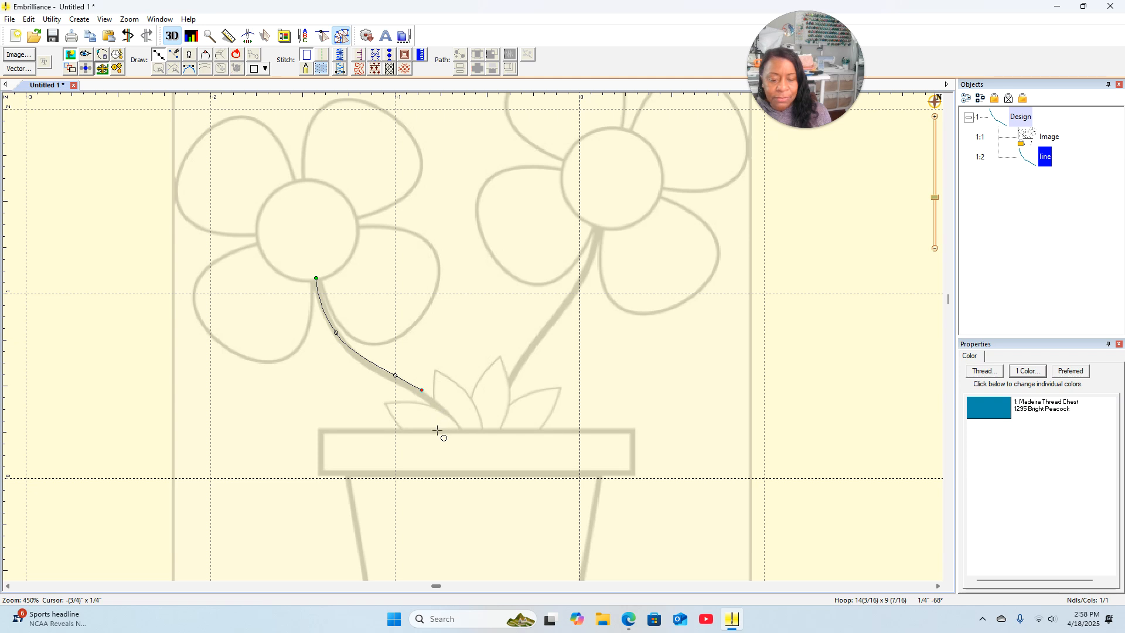
left_click(440, 431)
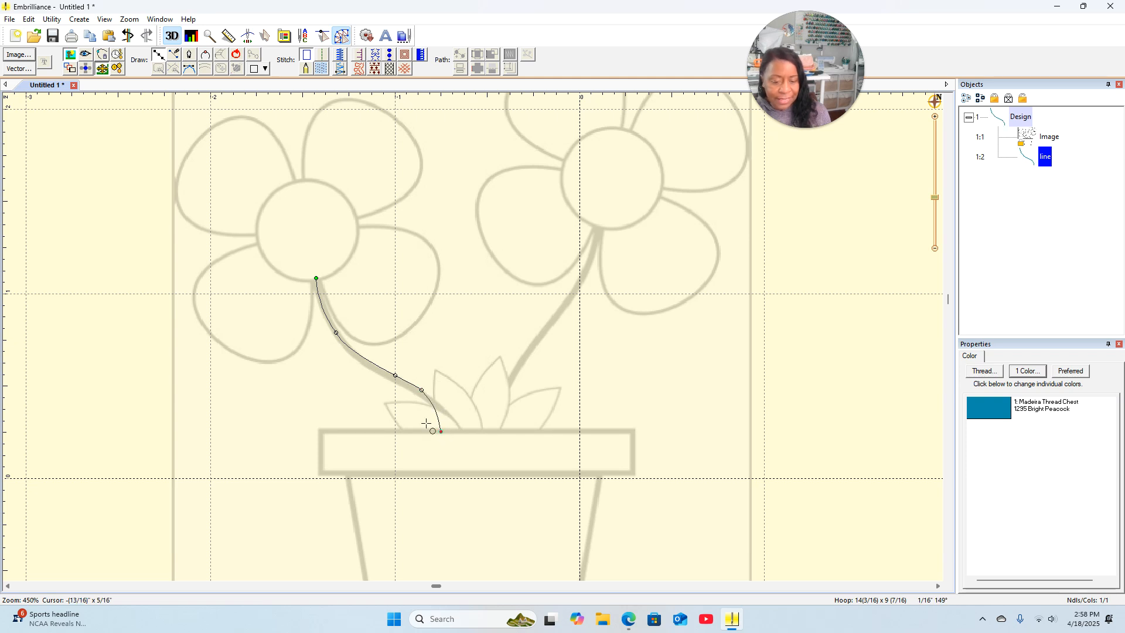
key("Return")
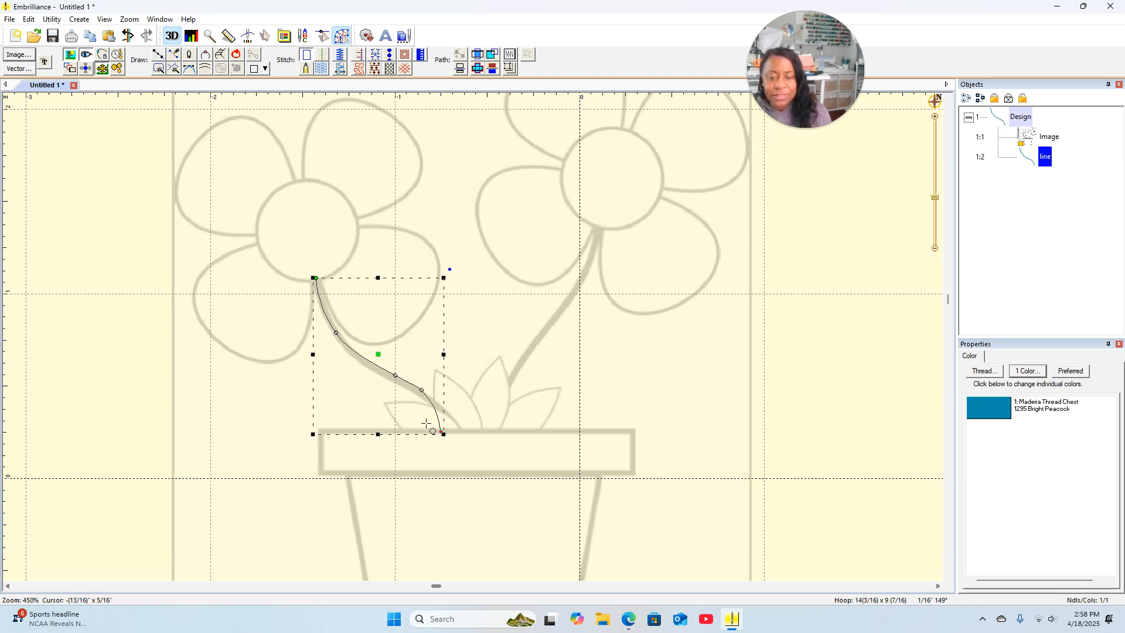
Step: Convert the left stem line to a satin border with a width of 2.5 mm and deselect it
left_click(153, 117)
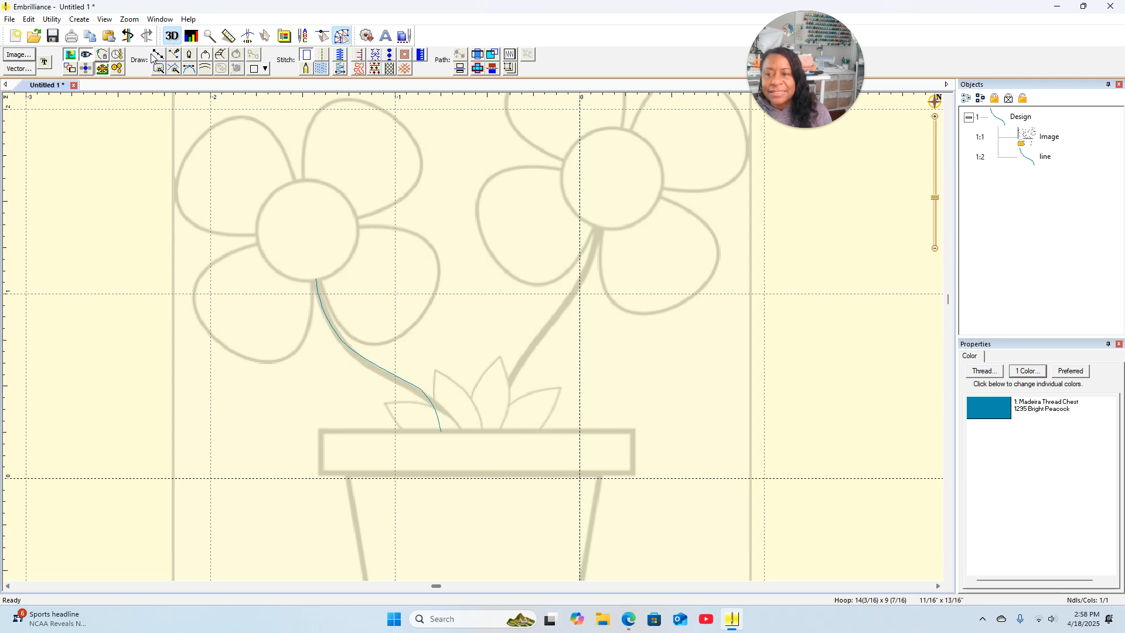
left_click(322, 309)
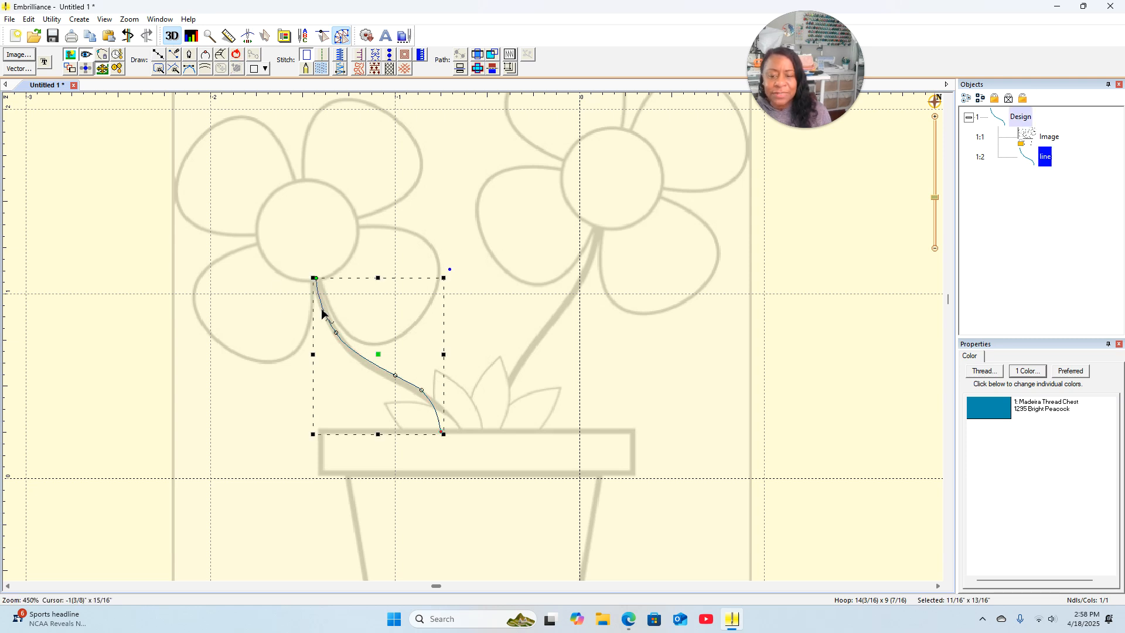
left_click(339, 57)
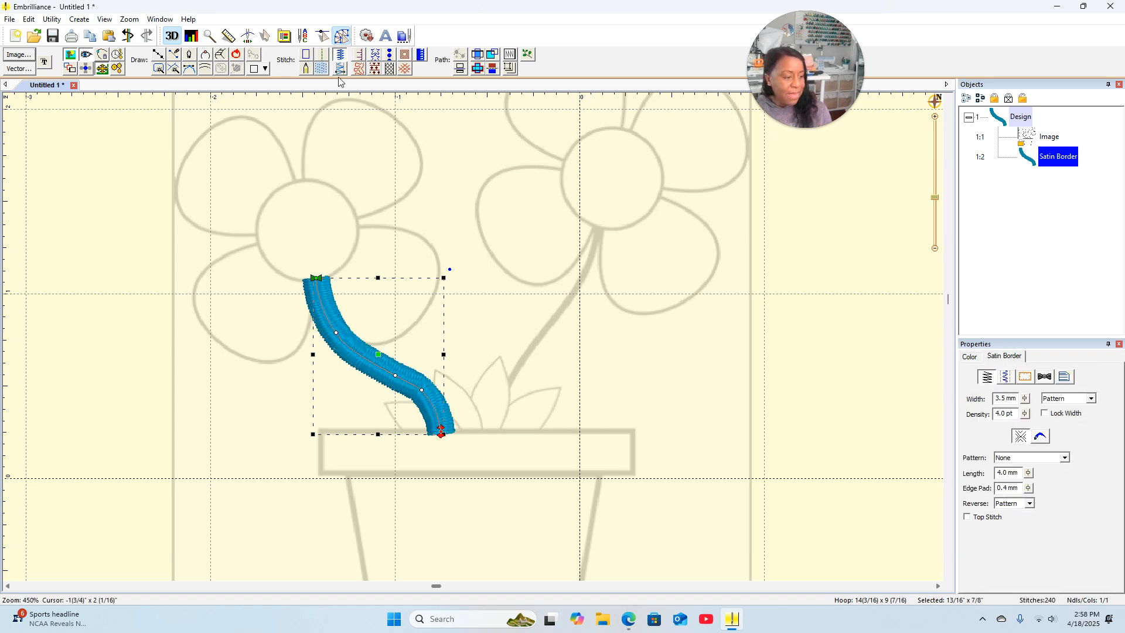
left_click_drag(1025, 415, 1028, 475)
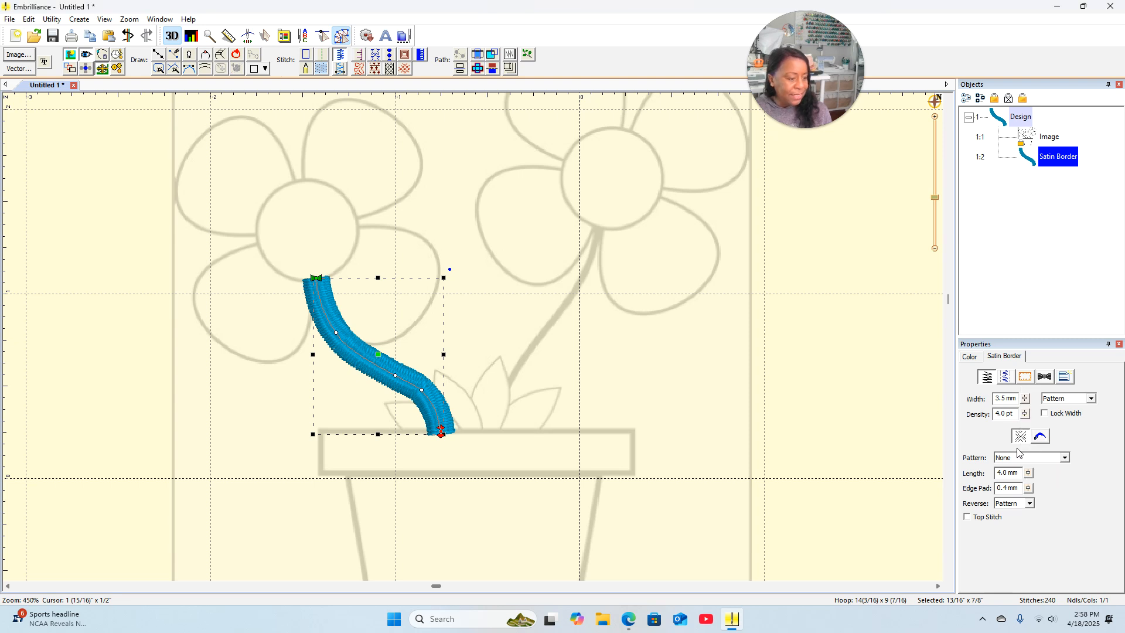
left_click_drag(1025, 400, 1031, 452)
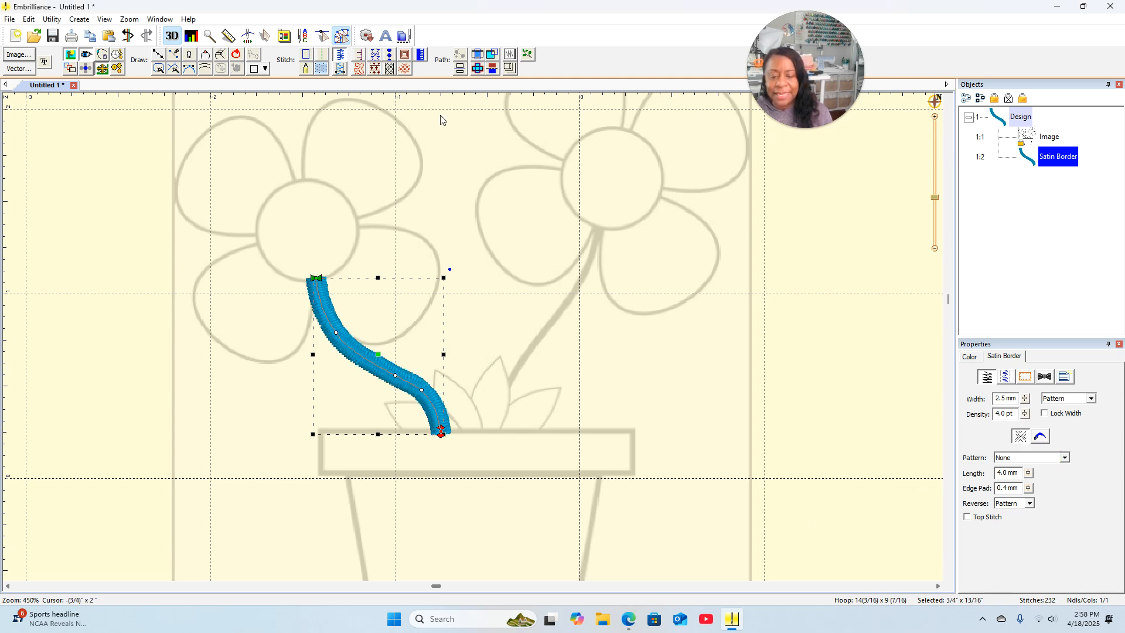
left_click(466, 140)
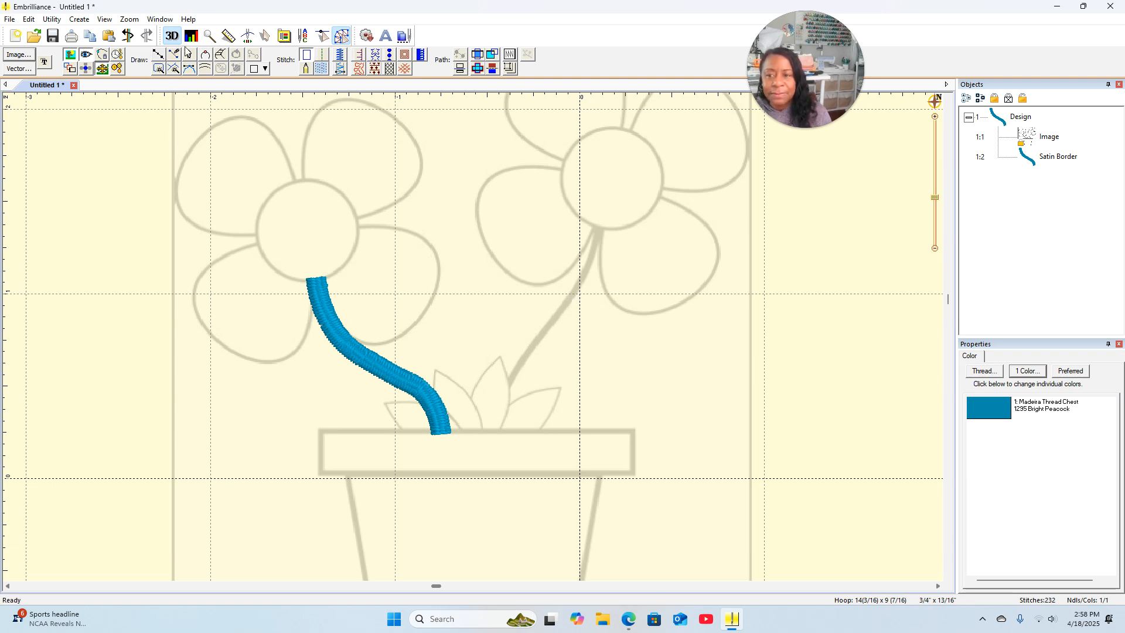
Step: Trace the right flower's stem as a curved open line about 9/16 by 1 1/8 inches, from the flower centre to the pot rim
left_click(159, 54)
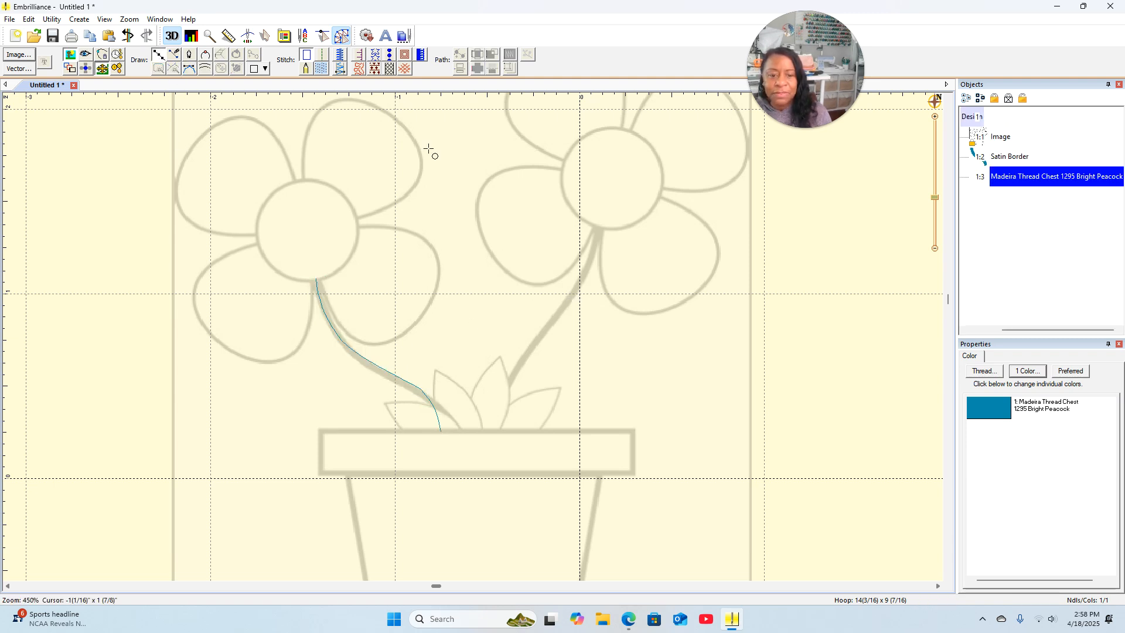
left_click(599, 227)
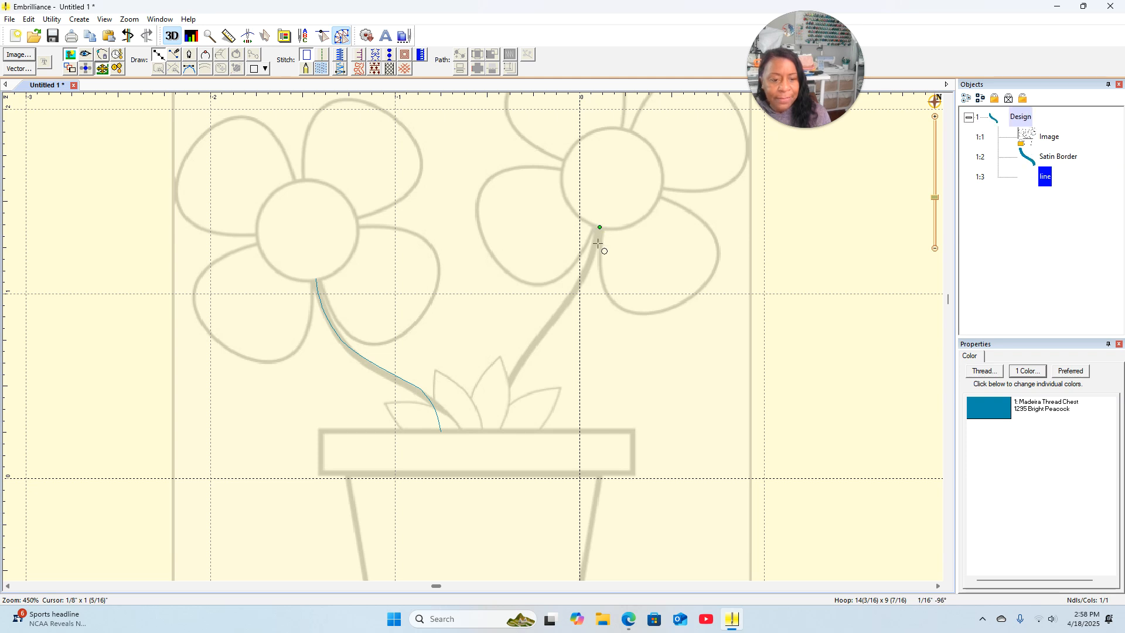
left_click(589, 270)
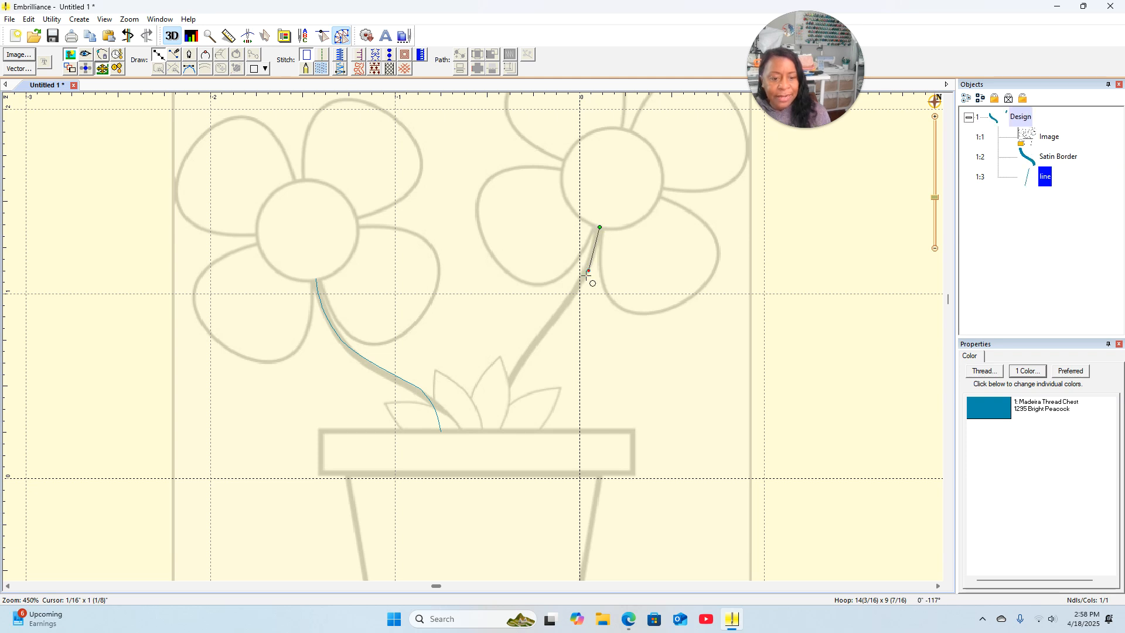
left_click(549, 323)
left_click(526, 350)
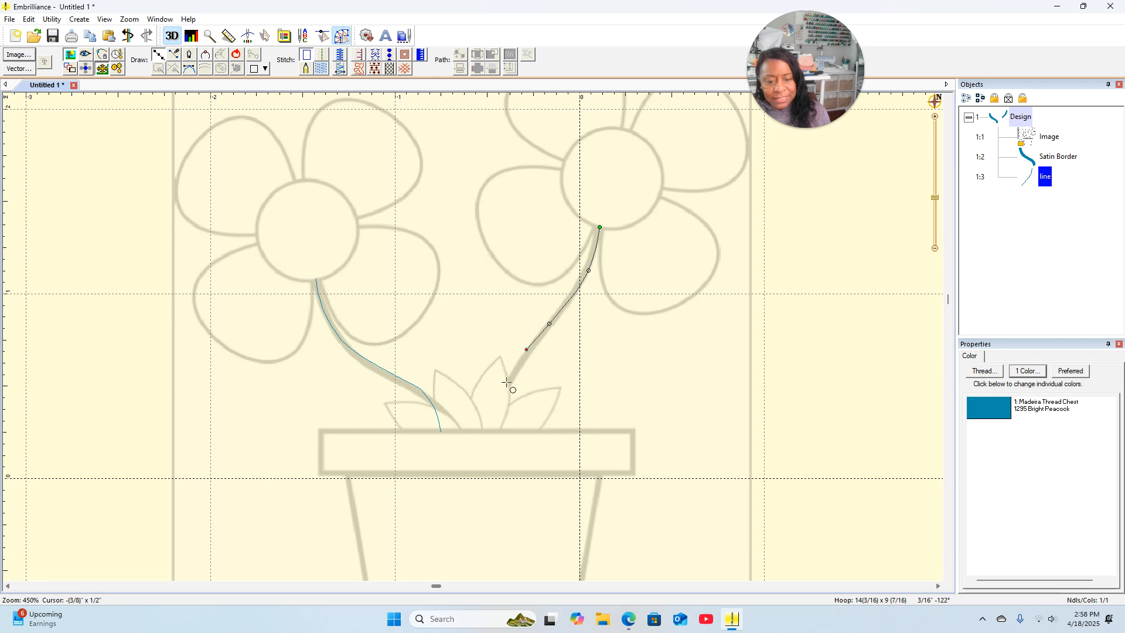
left_click(507, 382)
left_click(498, 430)
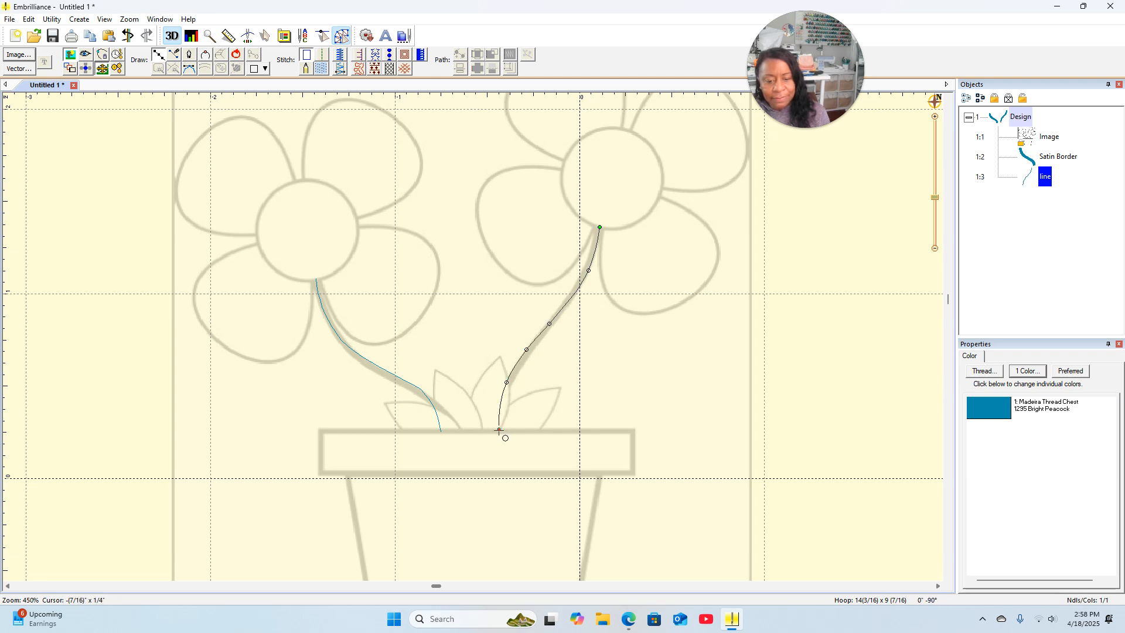
key("Return")
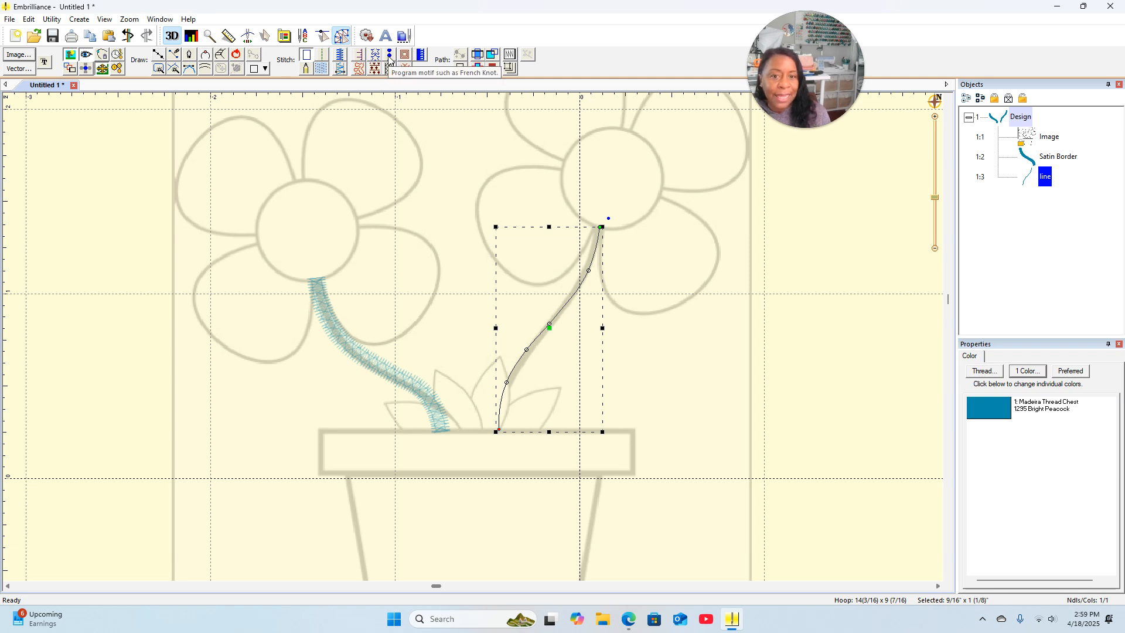
Step: Apply a satin border to the right stem line, deselect it and check both stitched stems
left_click(342, 57)
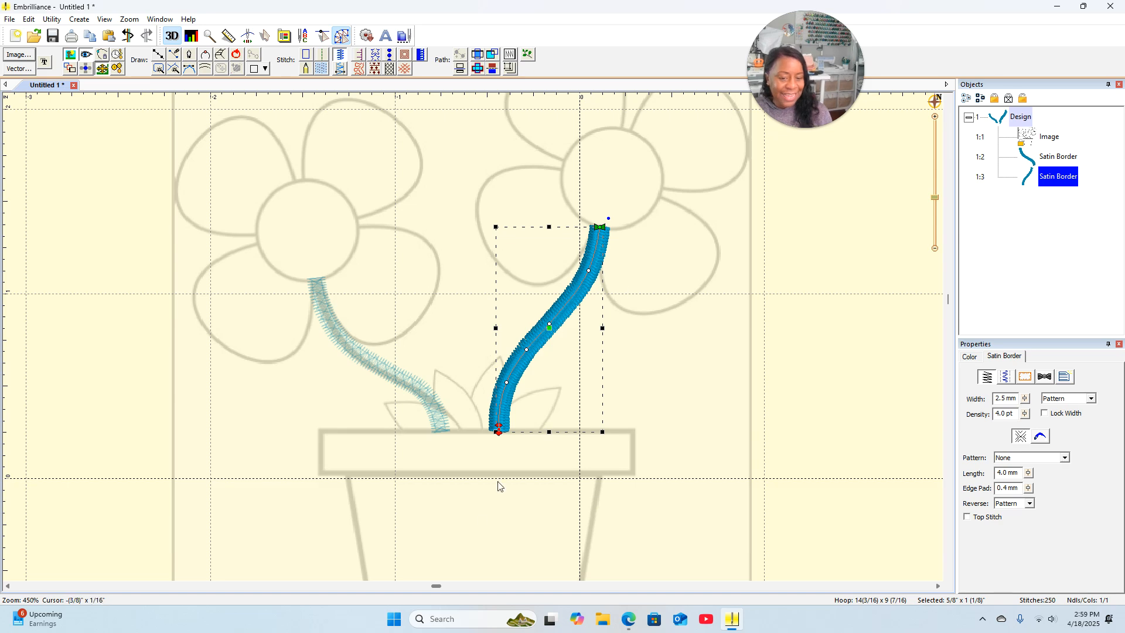
left_click(706, 358)
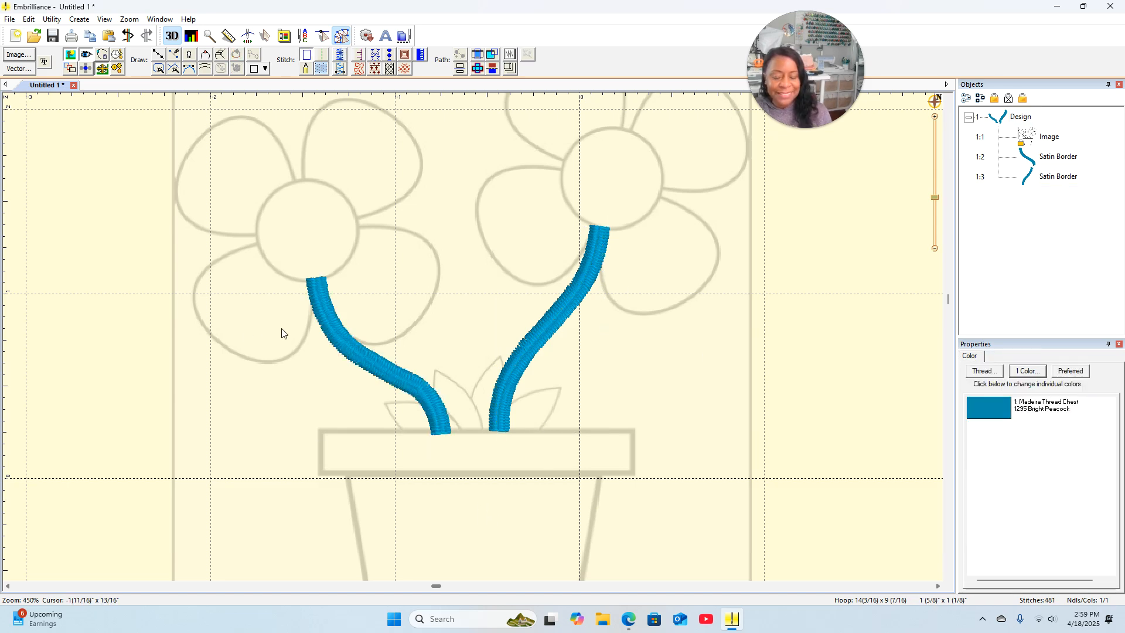
scroll(556, 342, "down", 5)
scroll(551, 338, "up", 3)
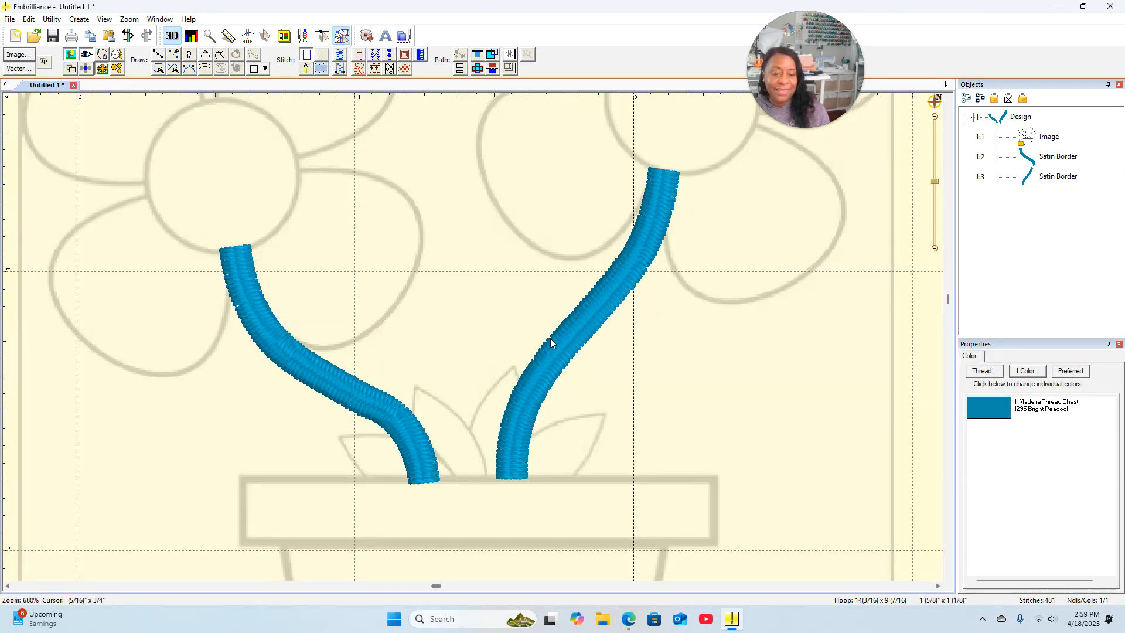
scroll(551, 338, "down", 2)
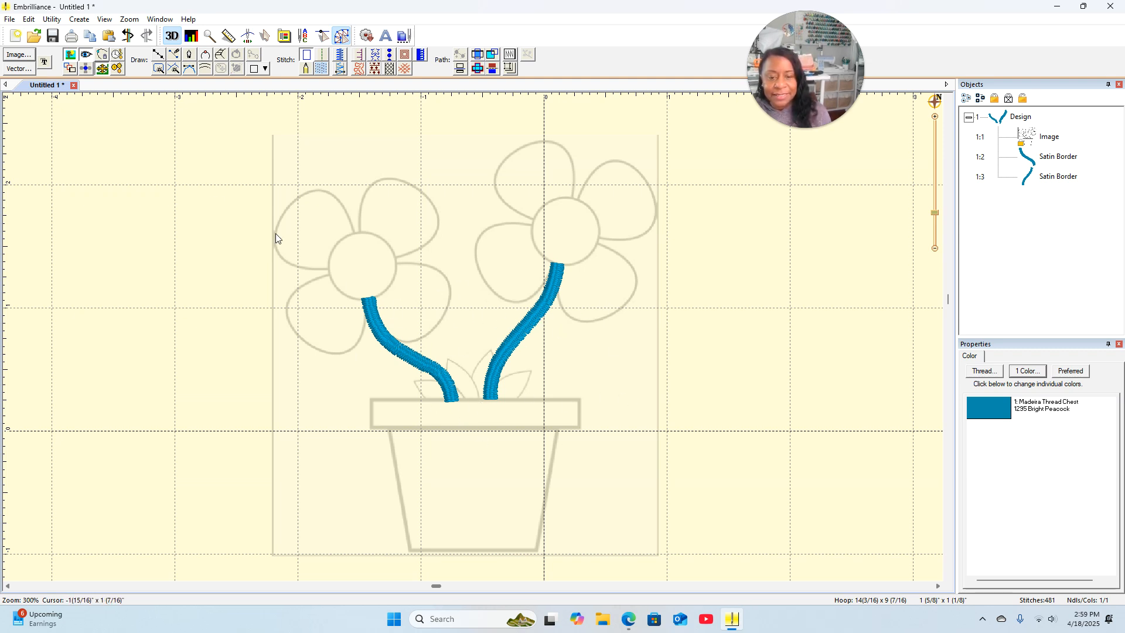
Step: Turn off the 3D stitch view and inspect the lower ends of both satin stems above the pot rim
left_click(172, 39)
scroll(510, 388, "down", 2)
scroll(509, 402, "up", 6)
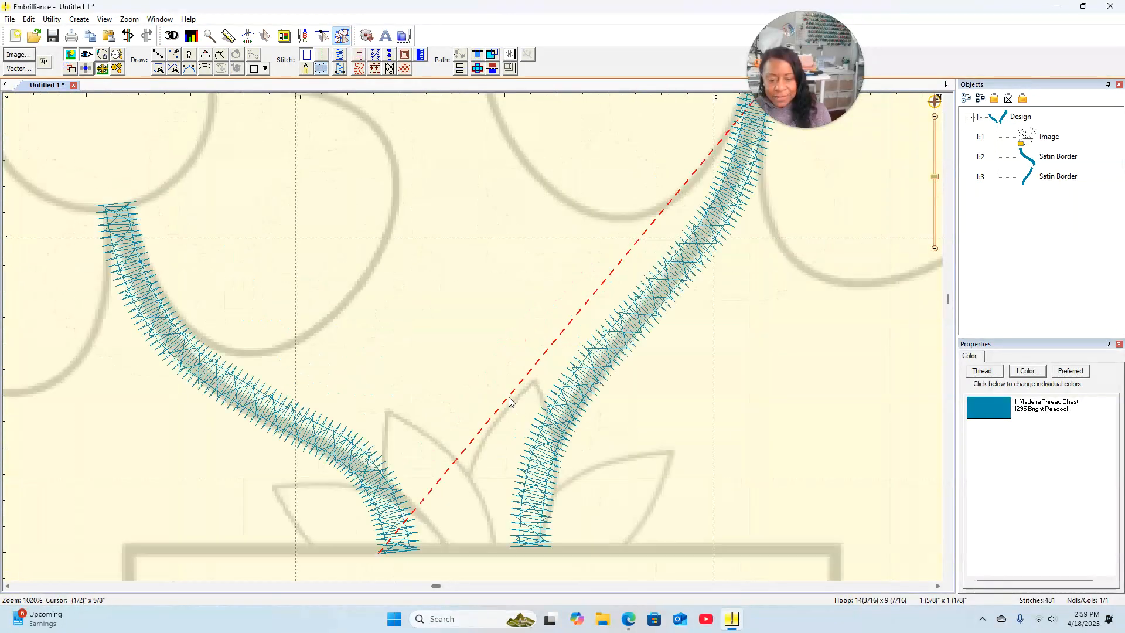
left_click_drag(466, 530, 486, 387)
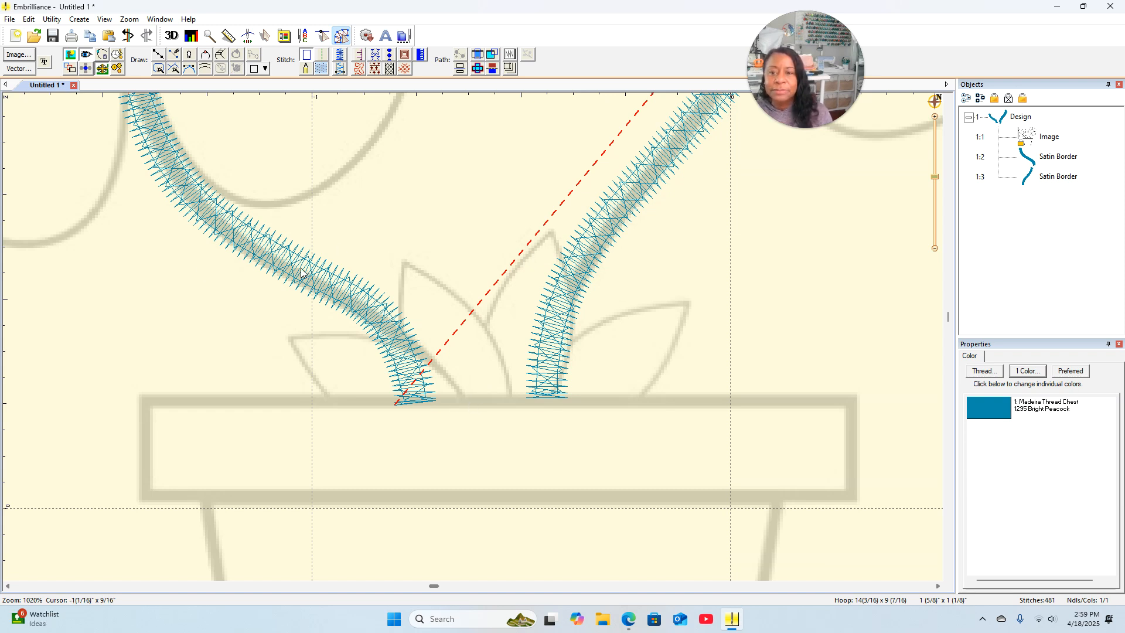
Step: Move the left stem's stop point up along the stem and shorten its lower end to just behind the leaves
left_click(254, 261)
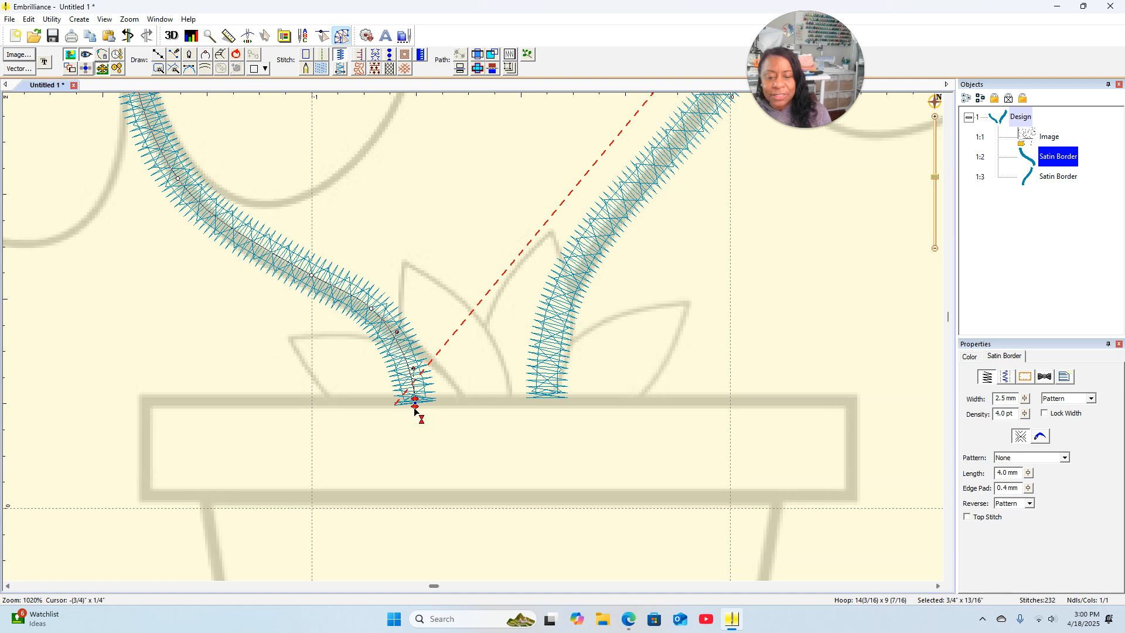
left_click(369, 318)
left_click(314, 276)
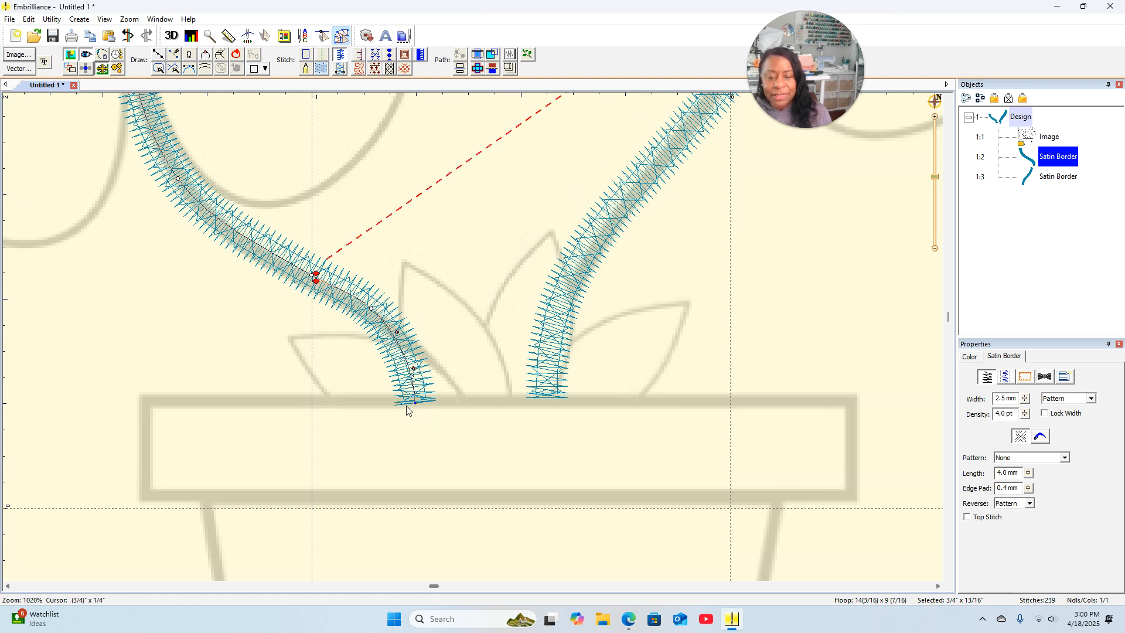
left_click_drag(416, 406, 403, 342)
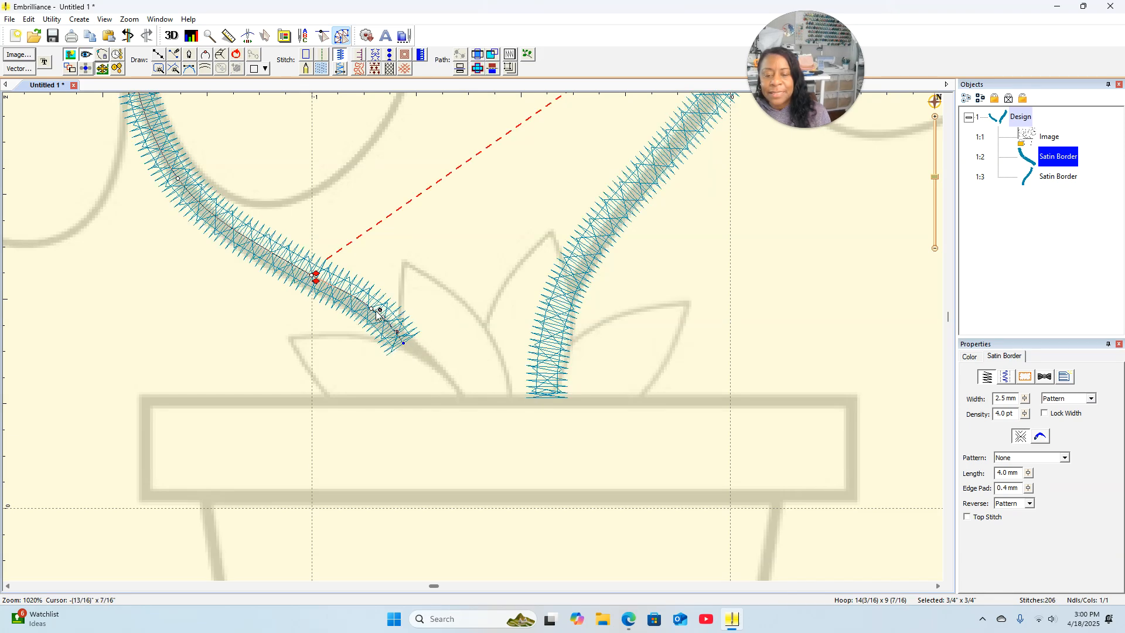
Step: Move the right stem's stop point up along the stem and delete its lowest point so it ends behind the leaves
left_click(550, 351)
mouse_move(547, 396)
left_mouse_down()
mouse_move(550, 342)
mouse_move(580, 258)
left_mouse_up()
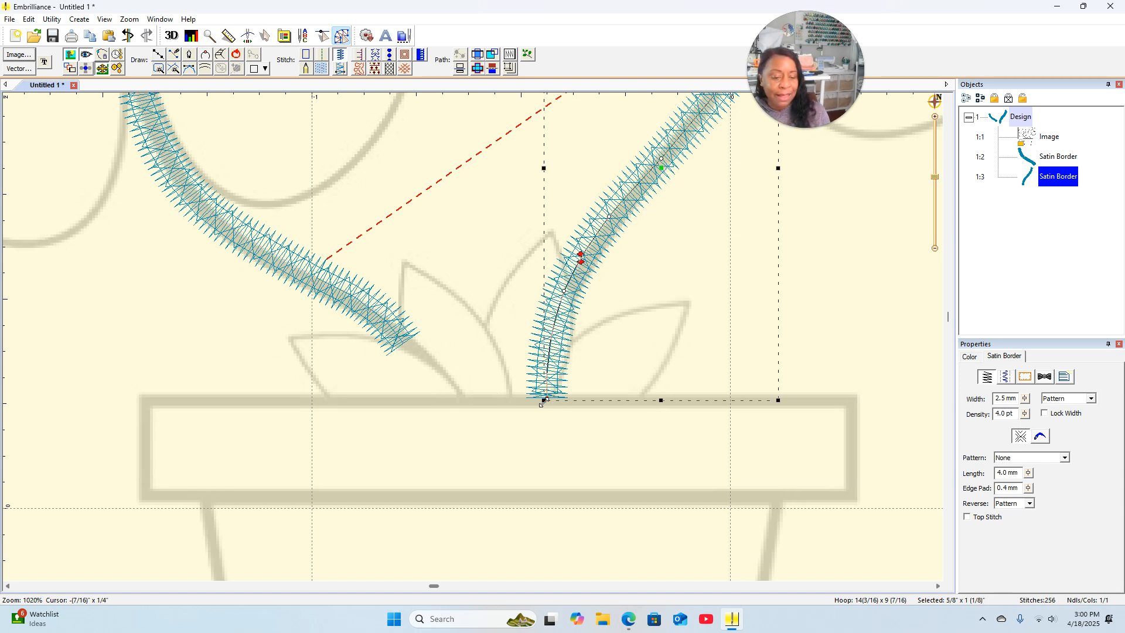
left_click_drag(548, 402, 556, 301)
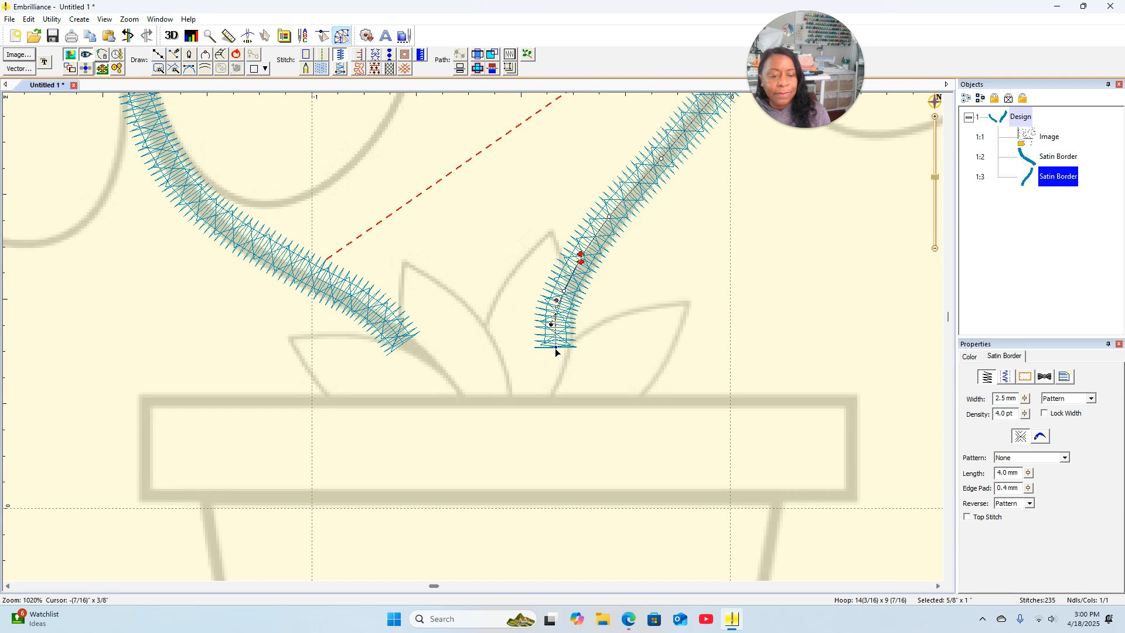
left_click_drag(555, 346, 554, 329)
right_click(553, 334)
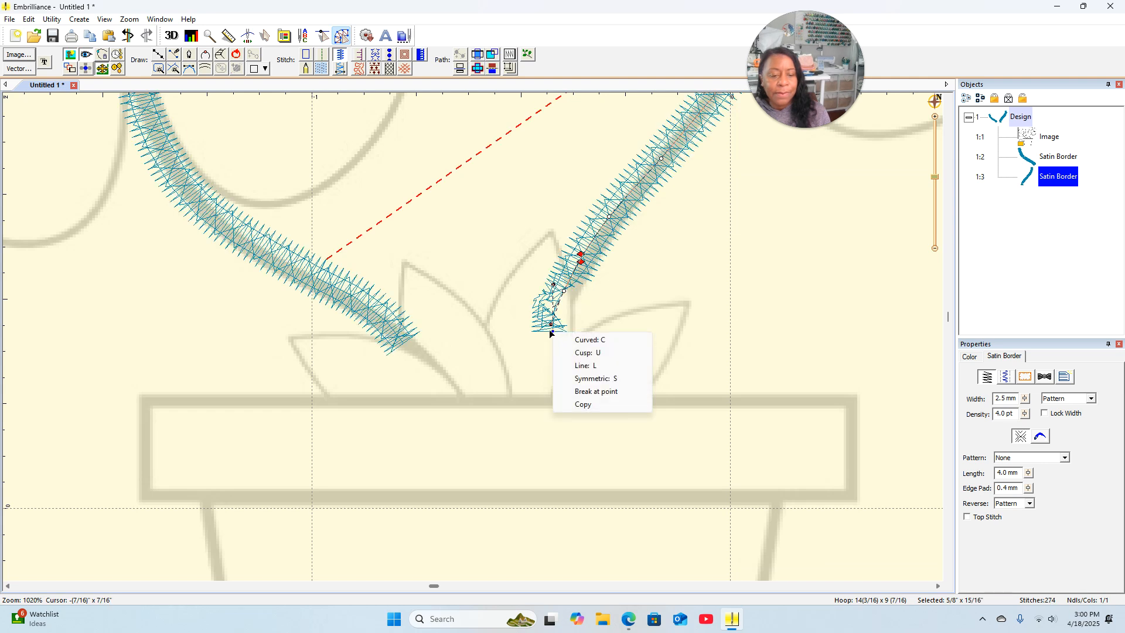
left_click(553, 332)
key("Delete")
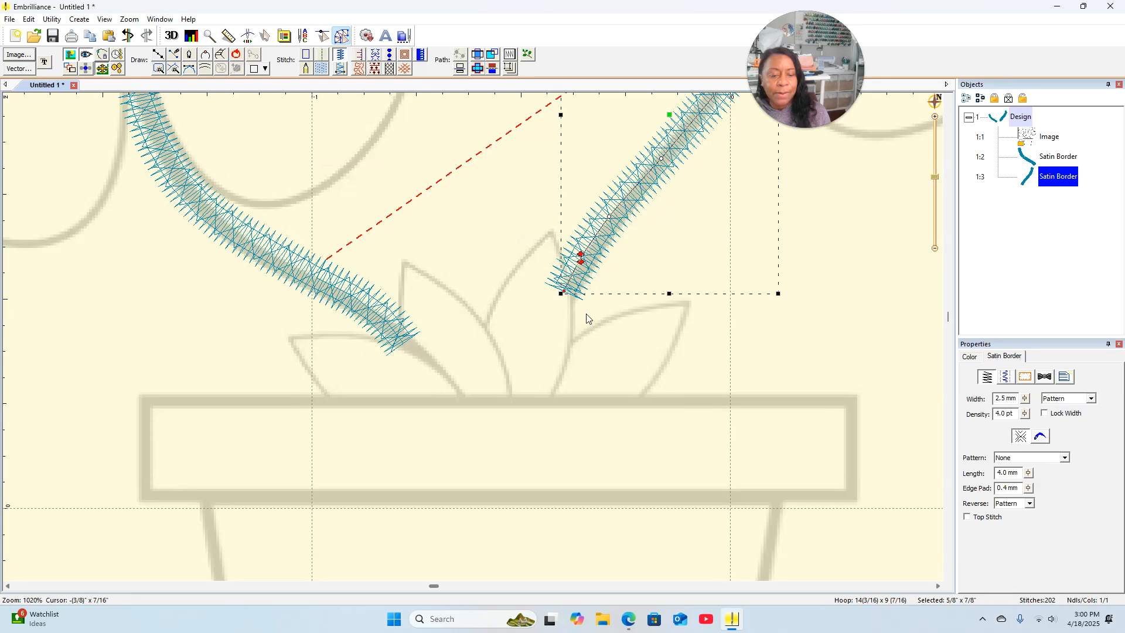
Step: Delete the lowest point of the left stem's satin border and extend its new end point to just behind the leaves
left_click(403, 343)
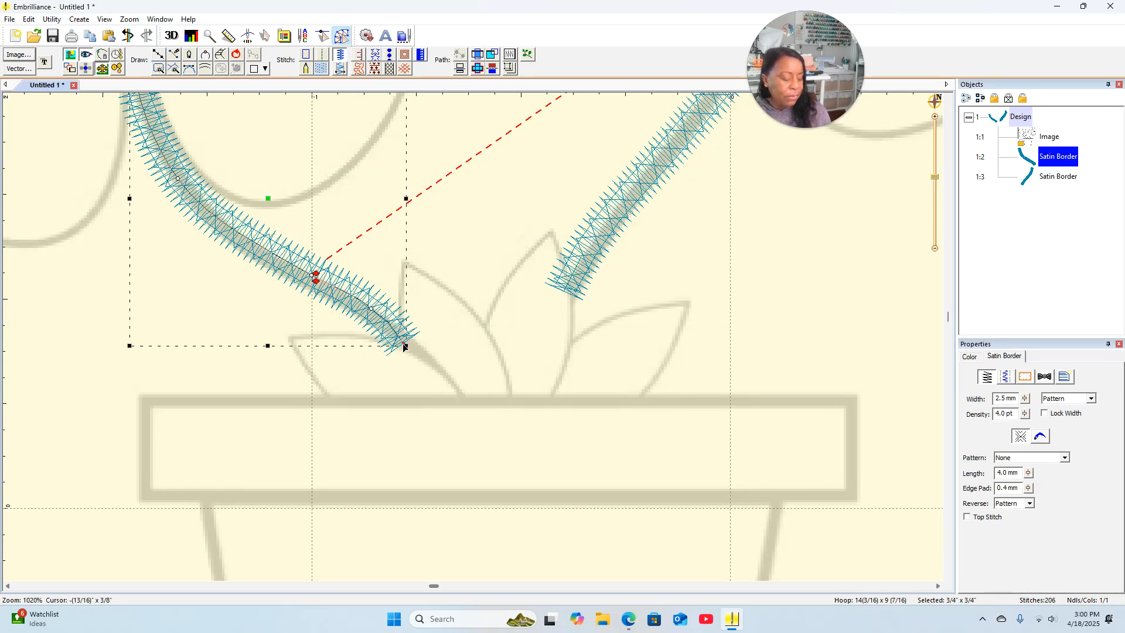
left_click(404, 346)
key("Delete")
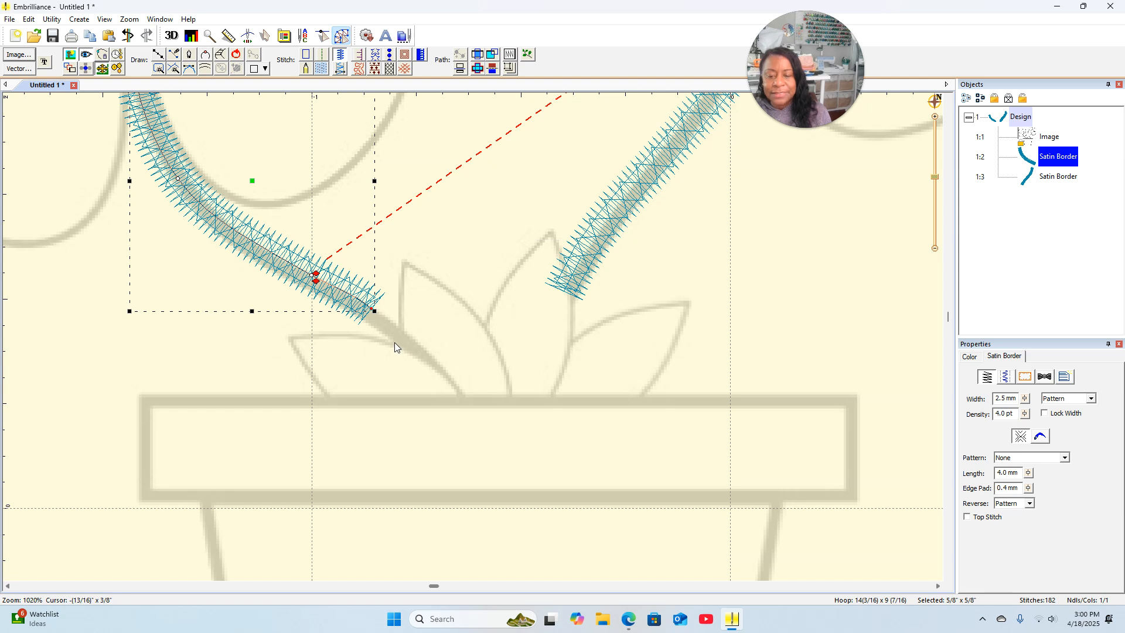
left_click_drag(372, 311, 405, 335)
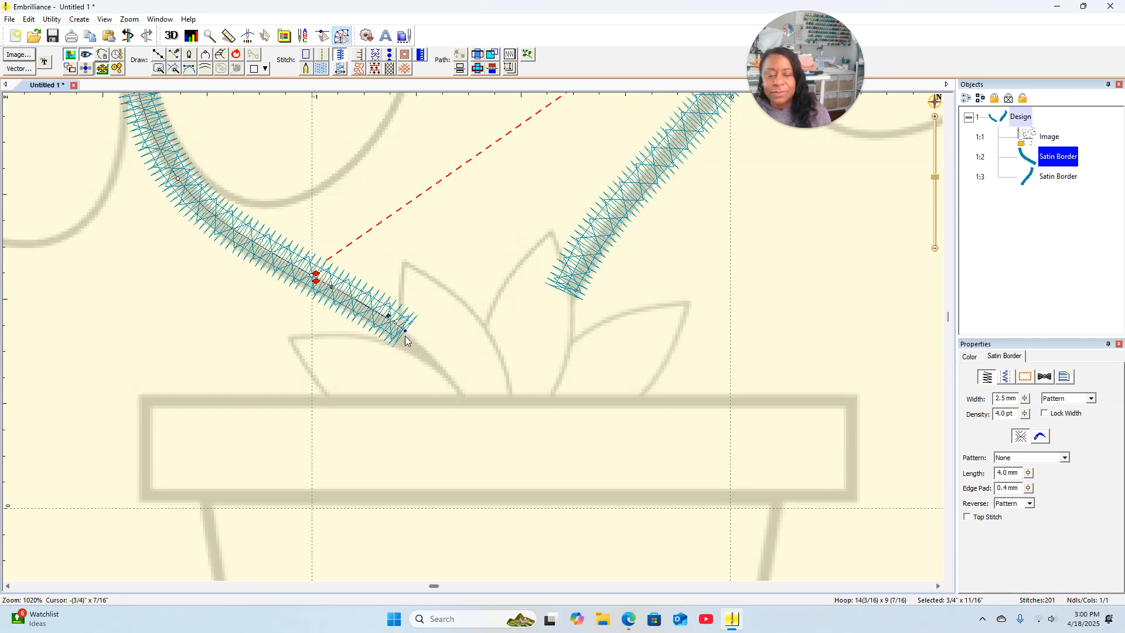
Step: Adjust the lower end point of the right stem's satin border and deselect it to check both stems
left_click(568, 291)
left_click_drag(560, 294, 558, 299)
left_click(646, 331)
scroll(692, 312, "down", 2)
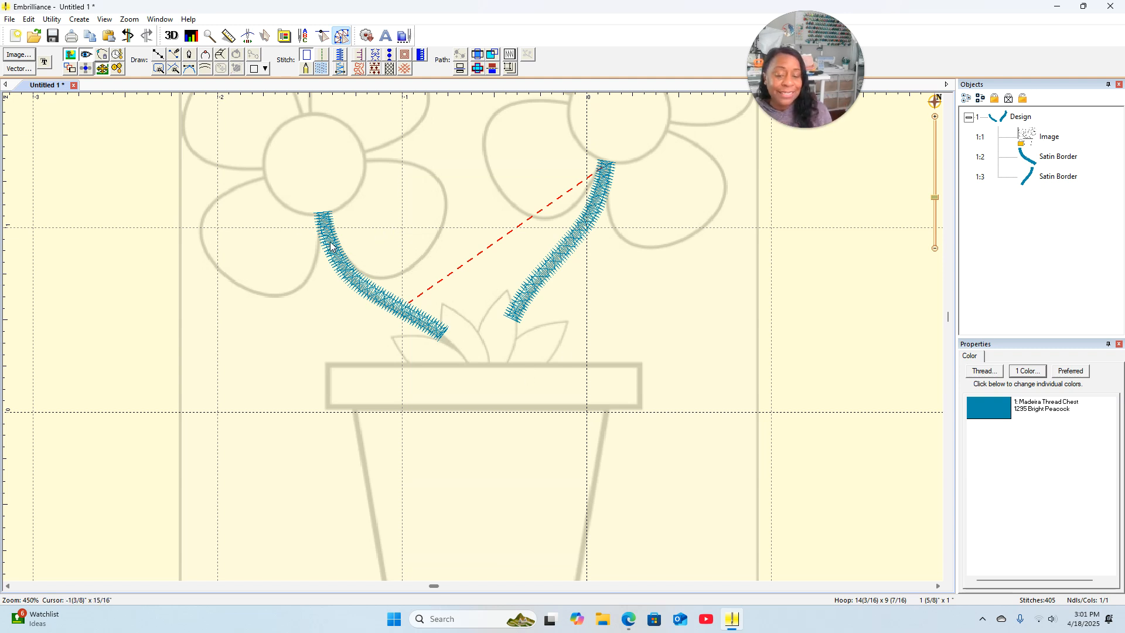
scroll(364, 253, "down", 1)
scroll(364, 252, "up", 2)
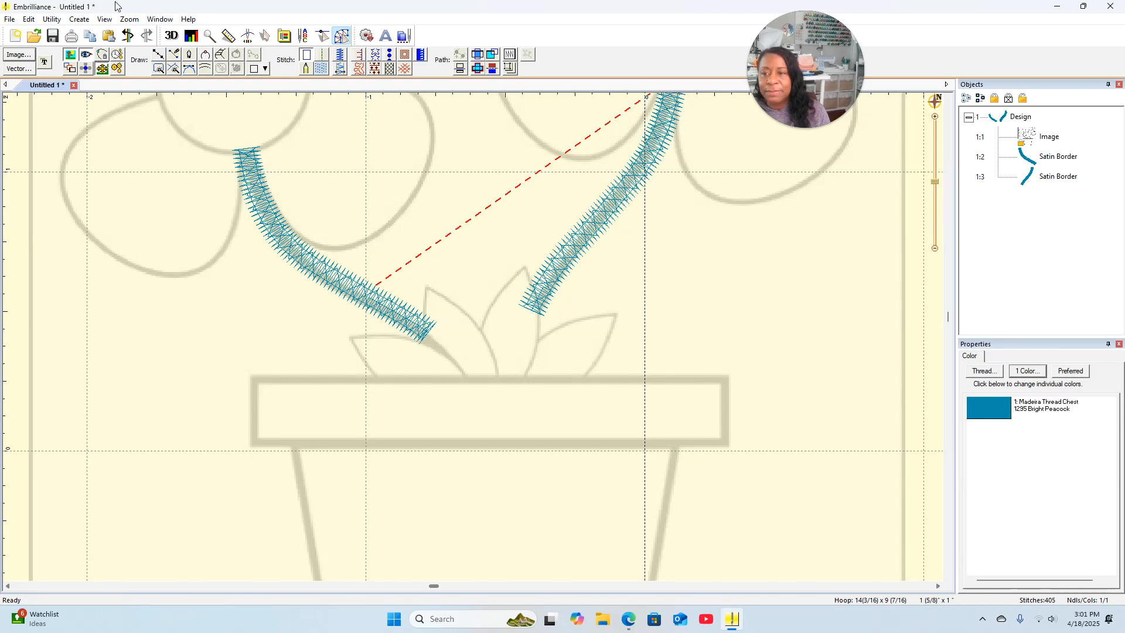
Step: Trace the leftmost leaf with draw points from the pot rim up its left edge, around the tip and down its upper edge
left_click(157, 54)
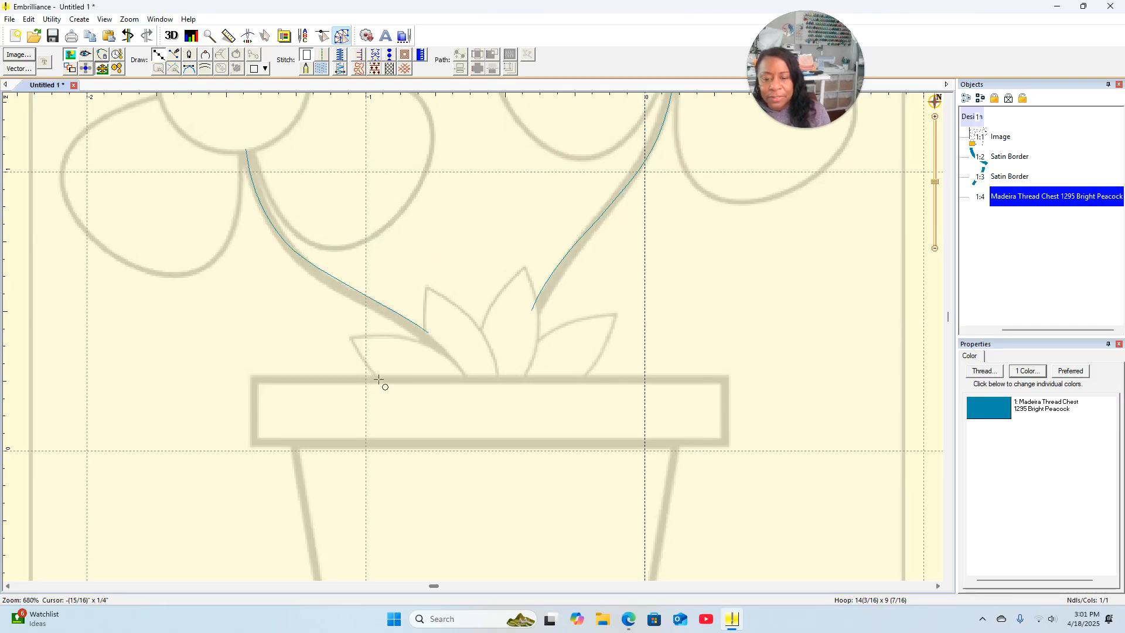
key("Escape")
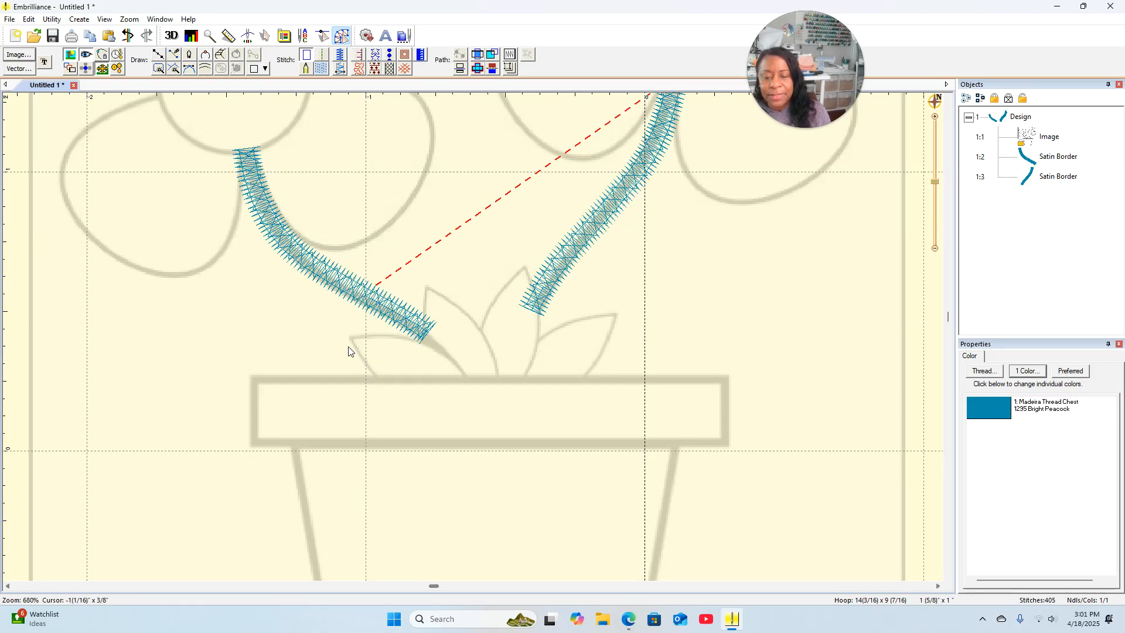
left_click(158, 55)
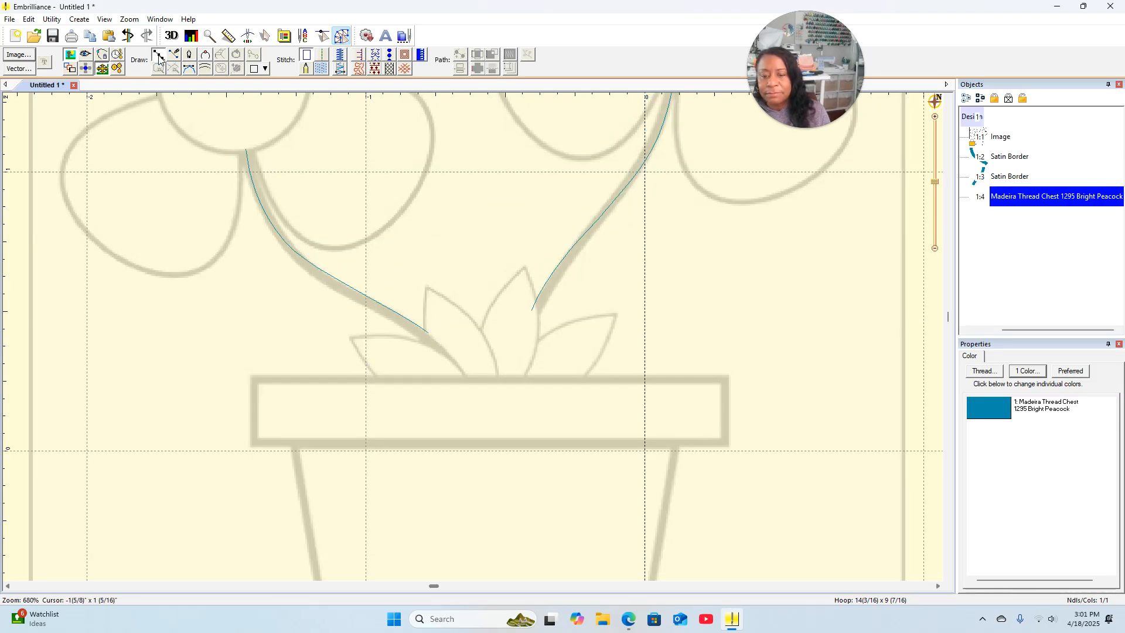
left_click(375, 377)
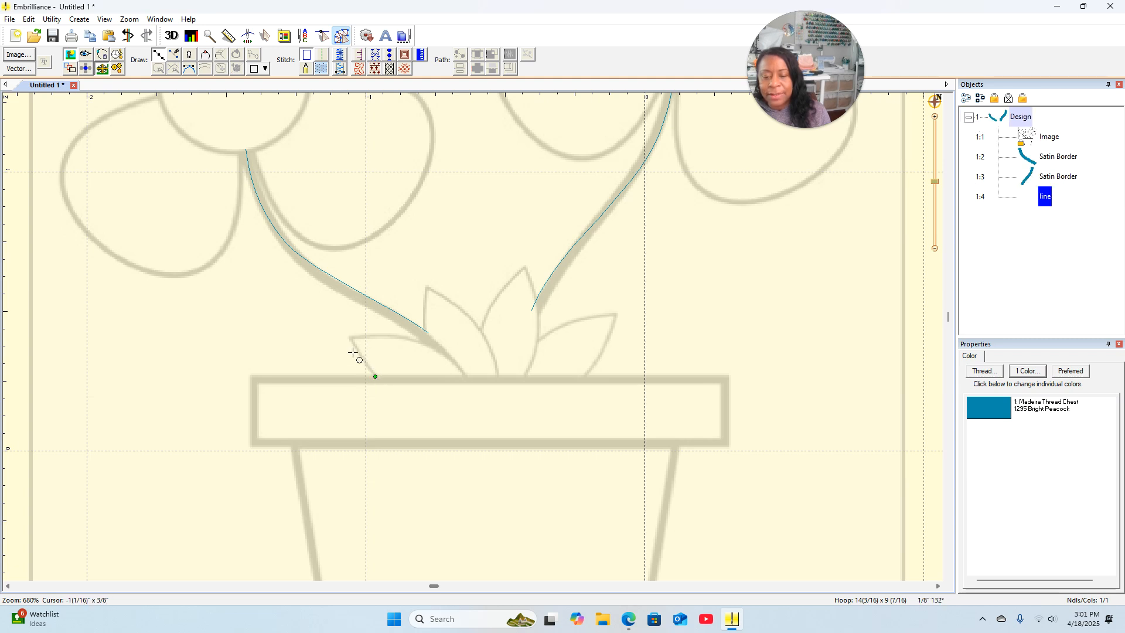
left_click(353, 352)
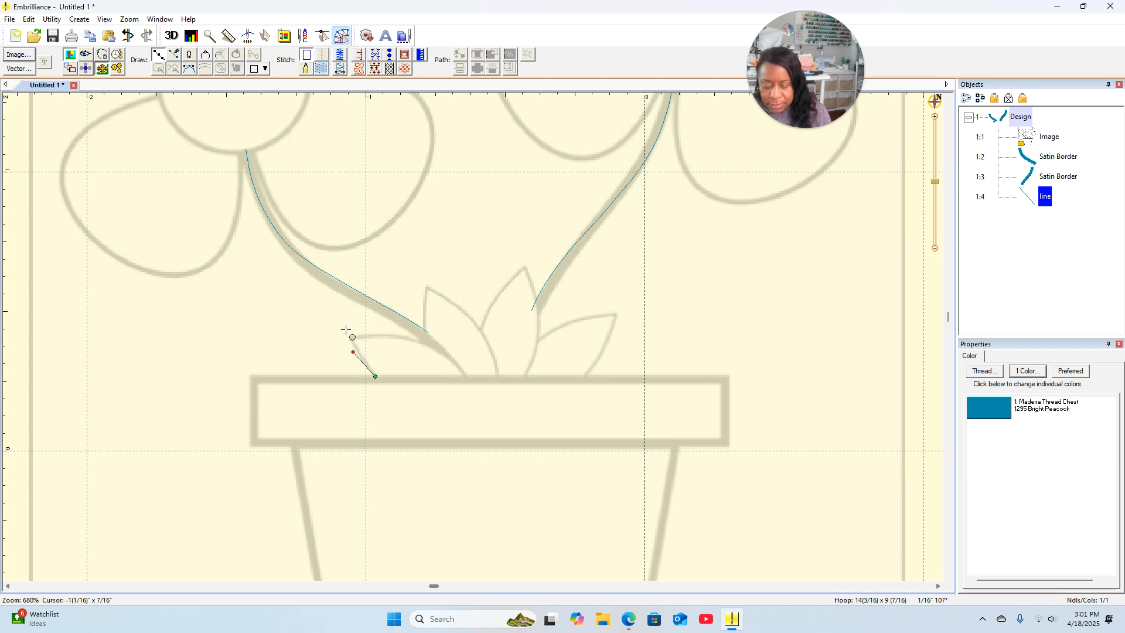
left_click(345, 329)
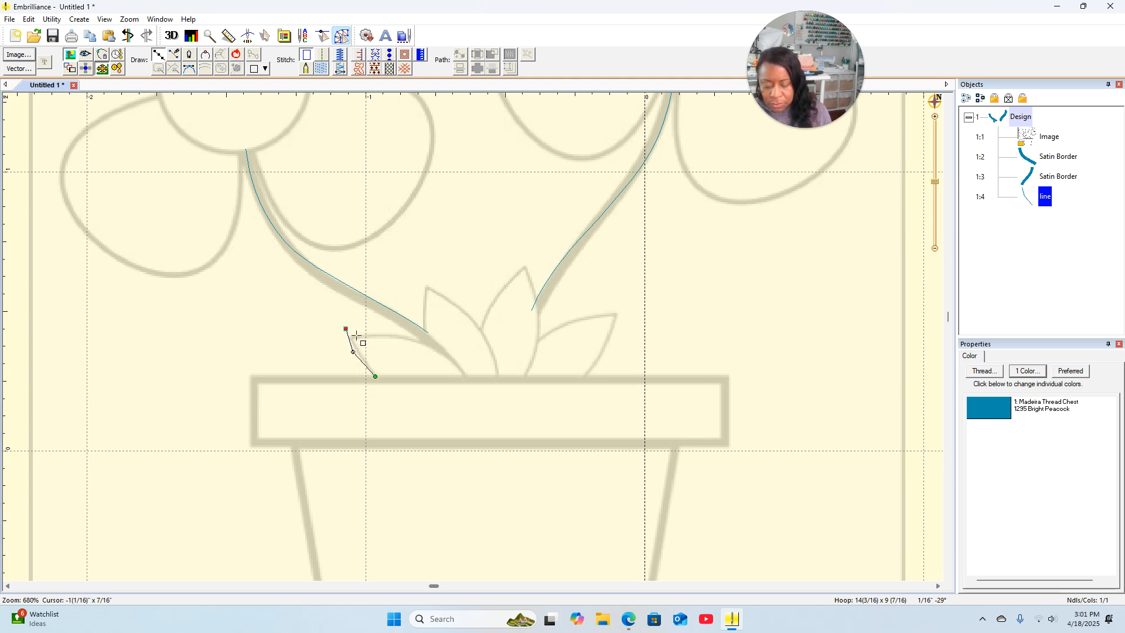
left_click(359, 332)
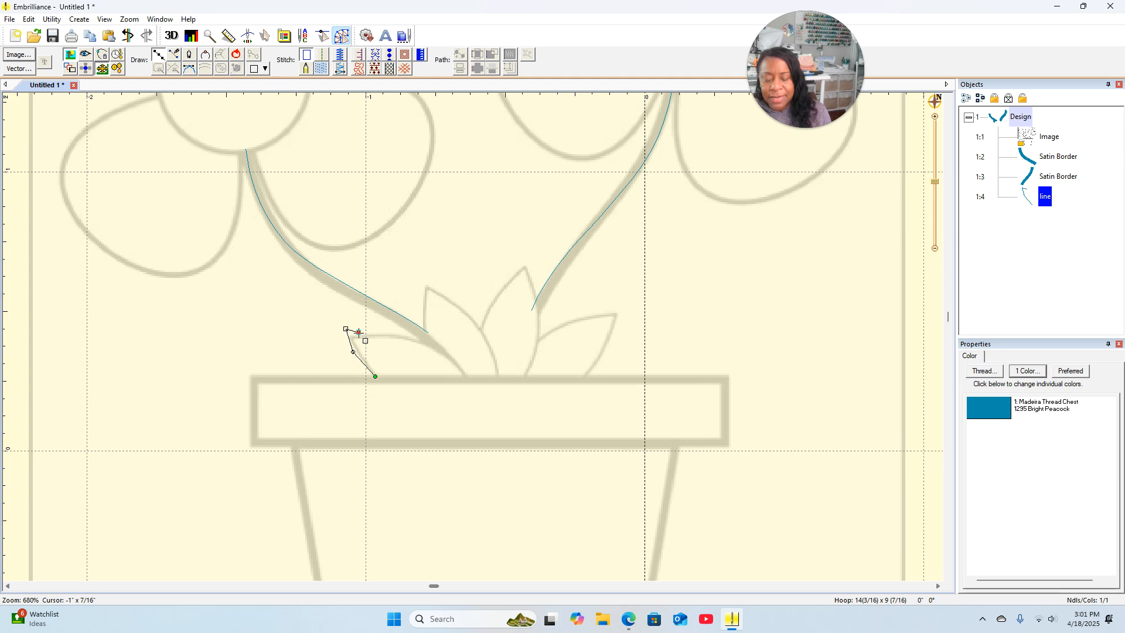
left_click(392, 334)
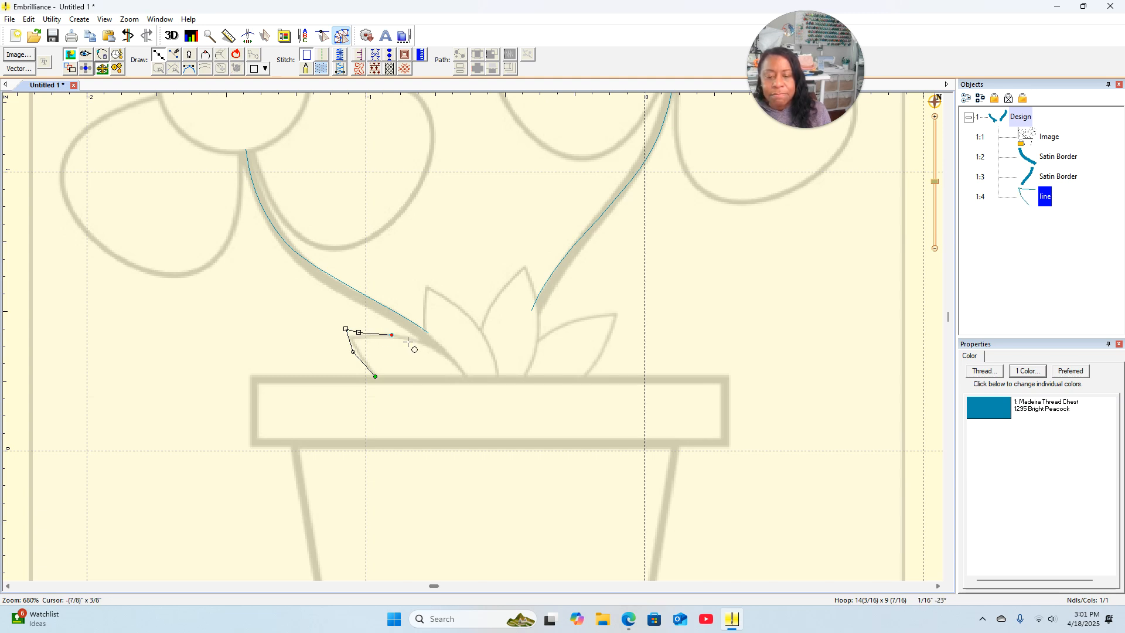
left_click(430, 346)
left_click(458, 369)
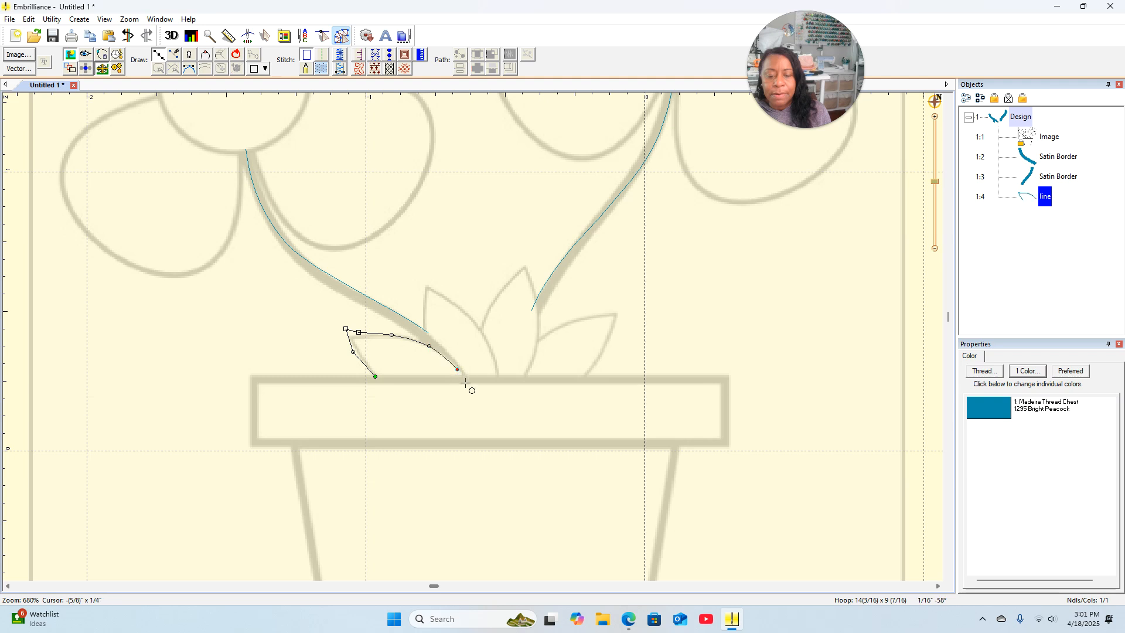
Step: Finish the leftmost leaf's trace with a corner at its right base and a base edge along the rim, and close the outline
left_click(410, 381)
key("BackSpace")
key("BackSpace")
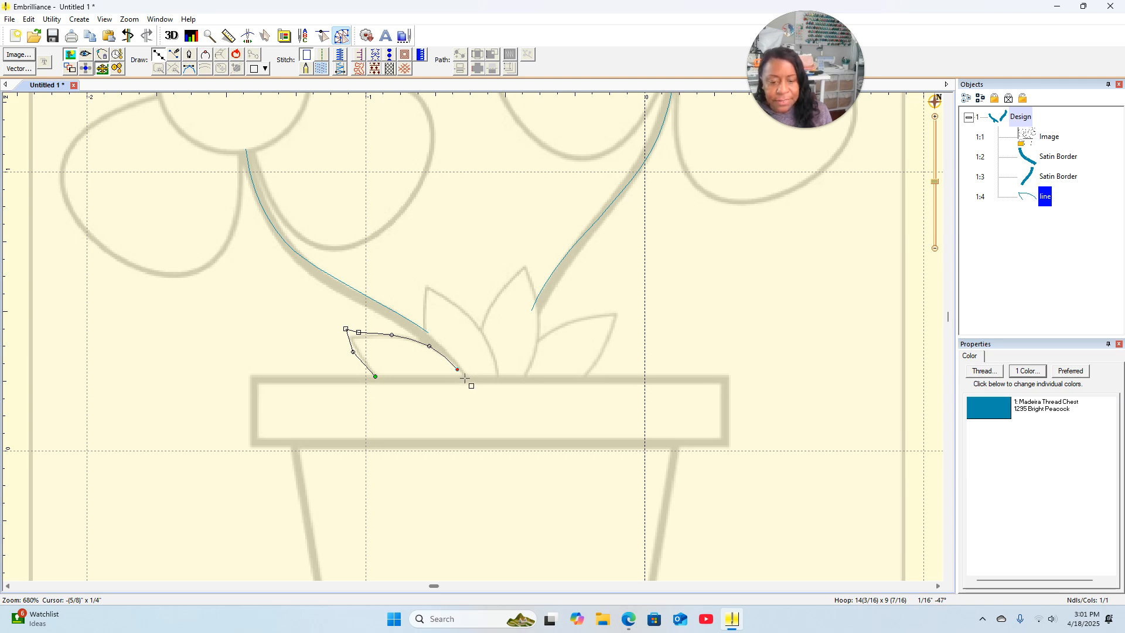
left_click(464, 378)
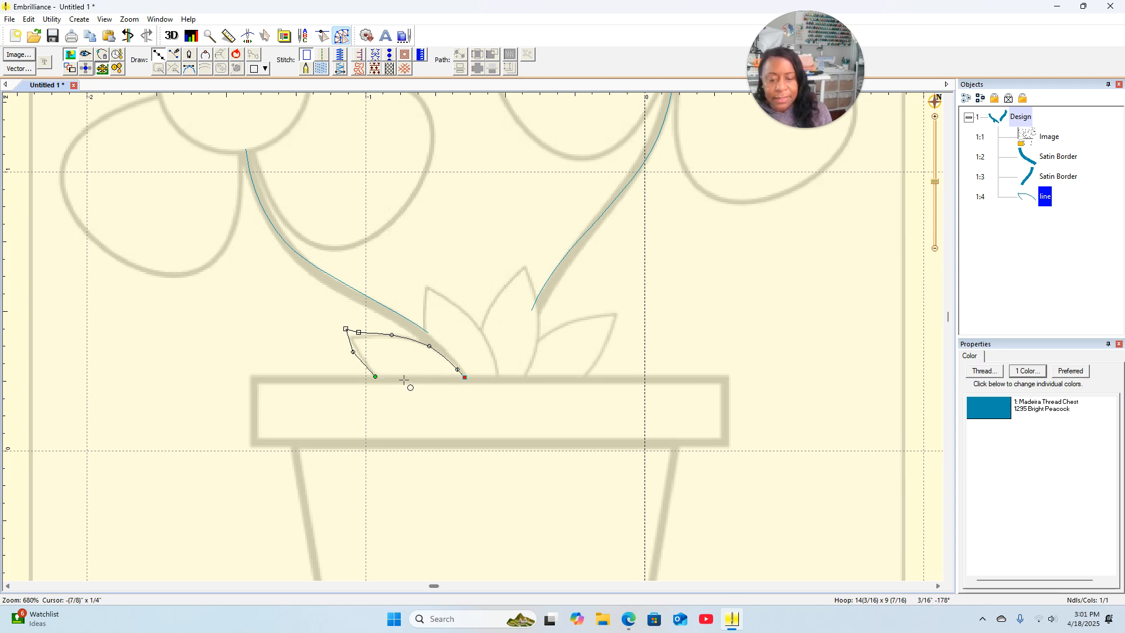
left_click(414, 379)
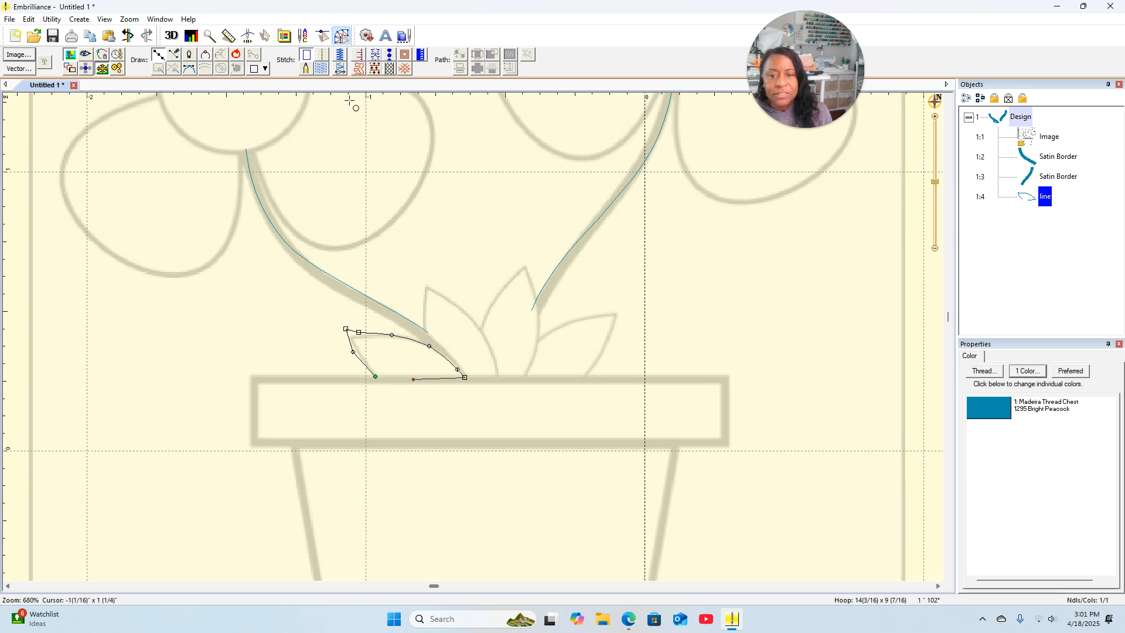
left_click(236, 55)
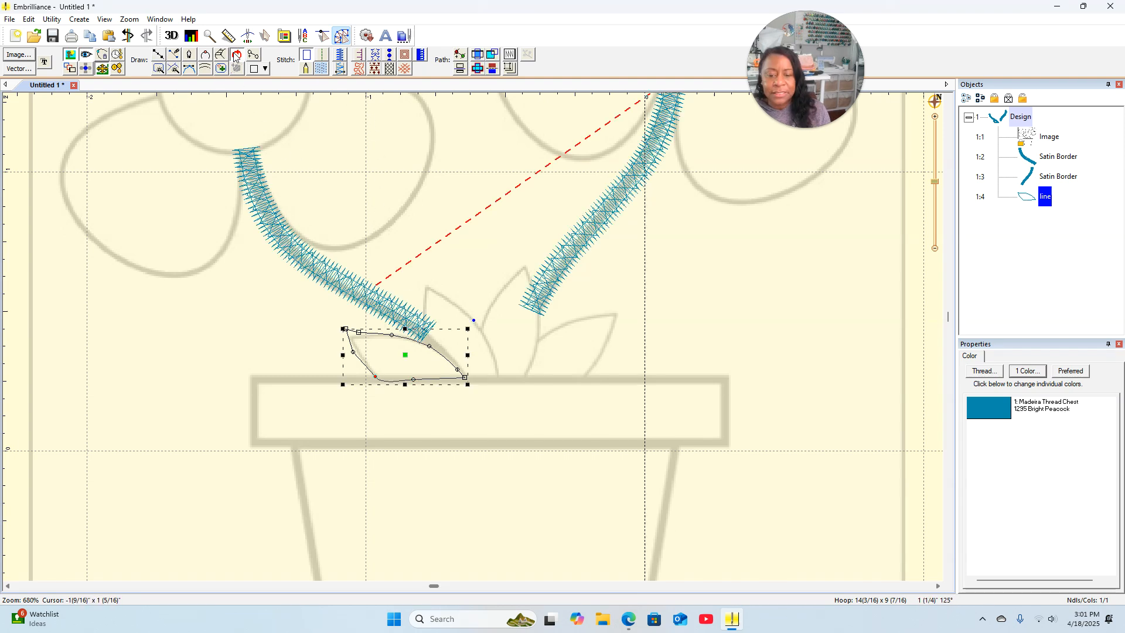
Step: Change the leftmost leaf's lower-left corner point to Line and reshape the outline around its base and tip
left_click(376, 380)
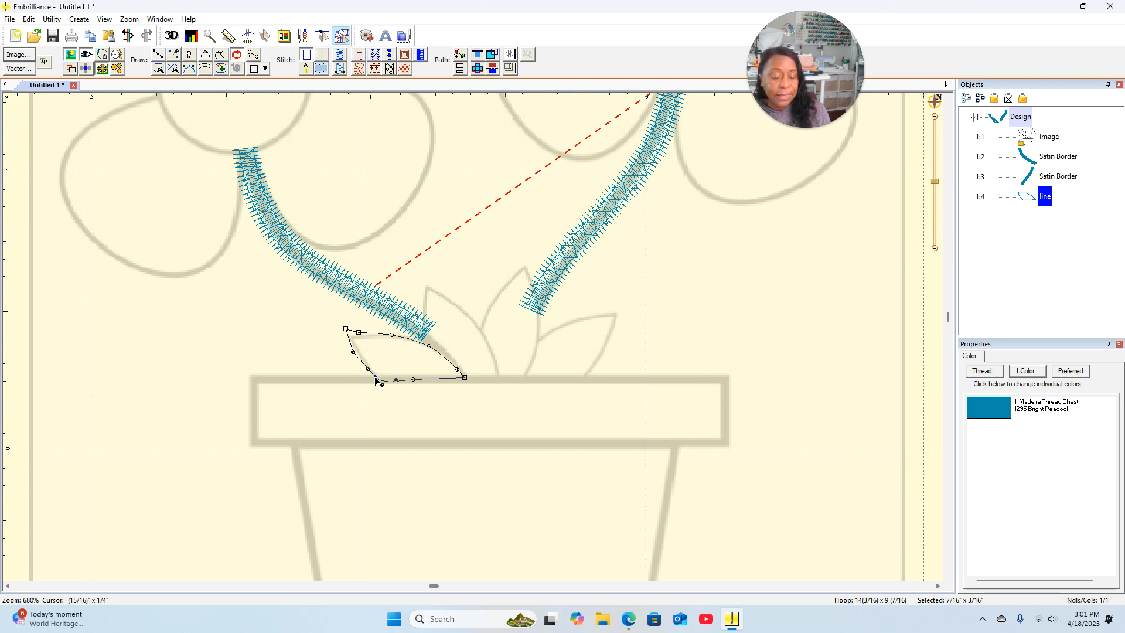
right_click(375, 380)
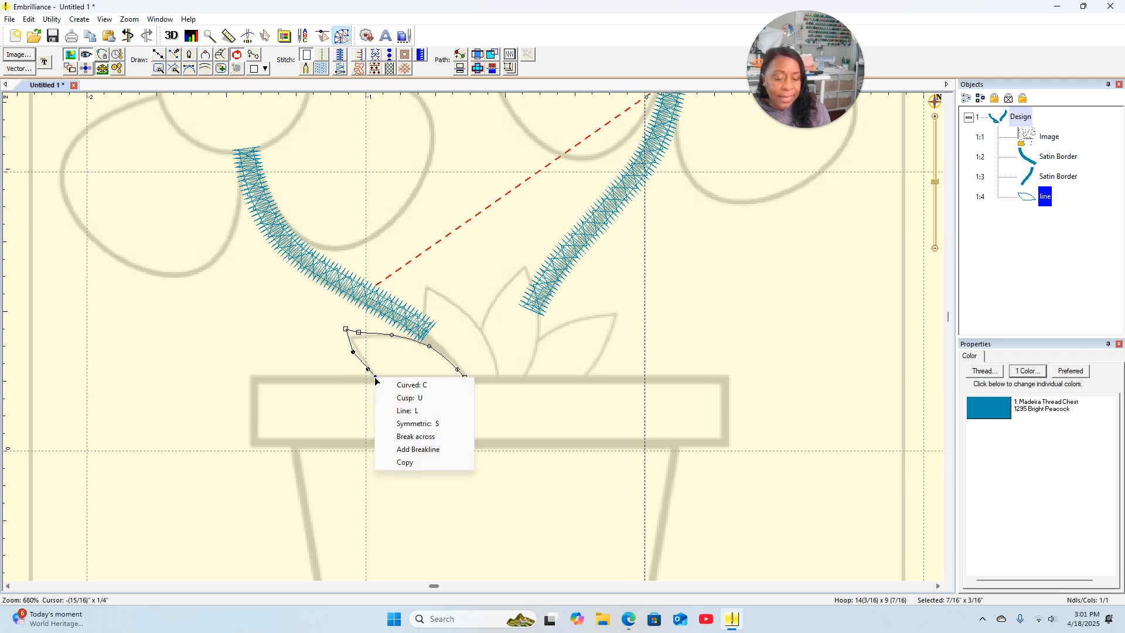
left_click(409, 412)
left_click_drag(375, 377, 359, 334)
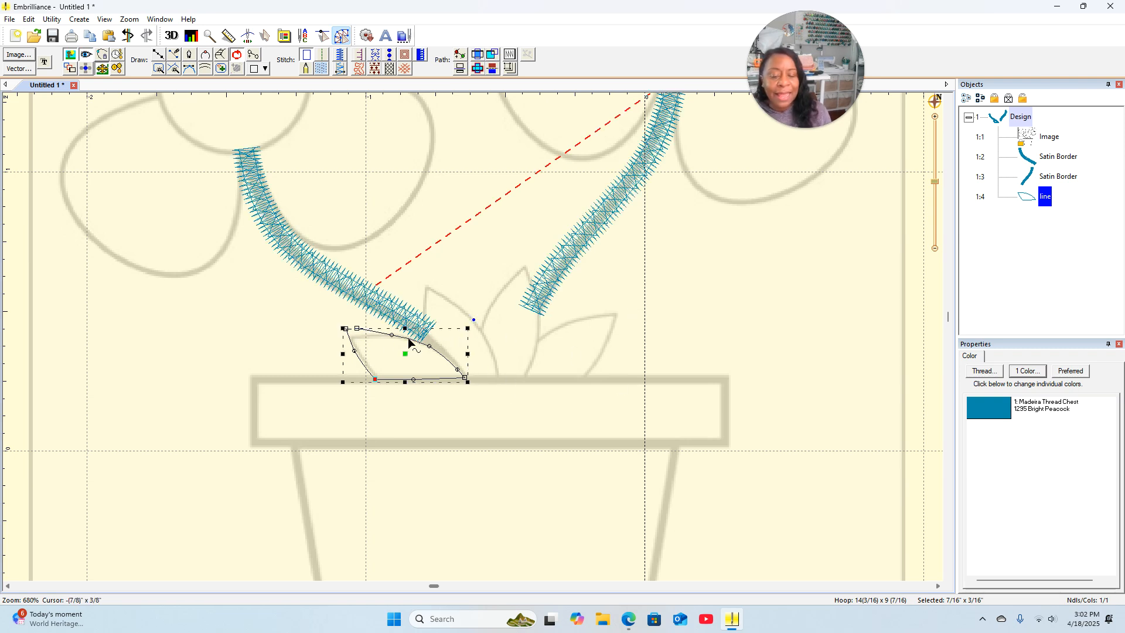
left_click(689, 321)
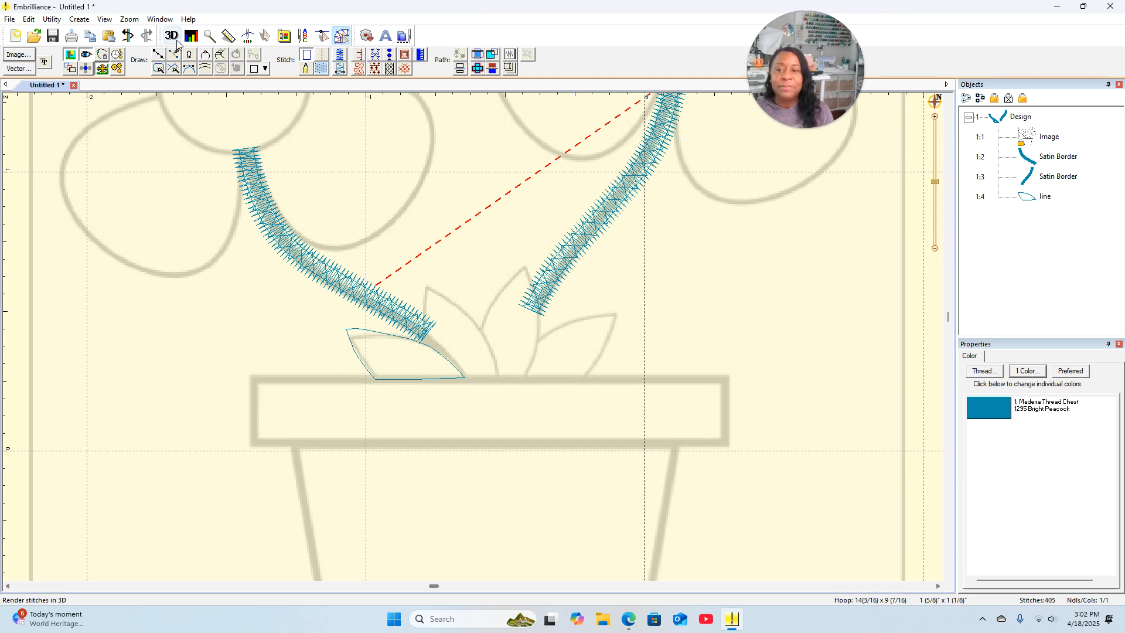
Step: Try to trace the second leaf from the first leaf's upper edge over its tip and down its right side, and discard the line
left_click(158, 55)
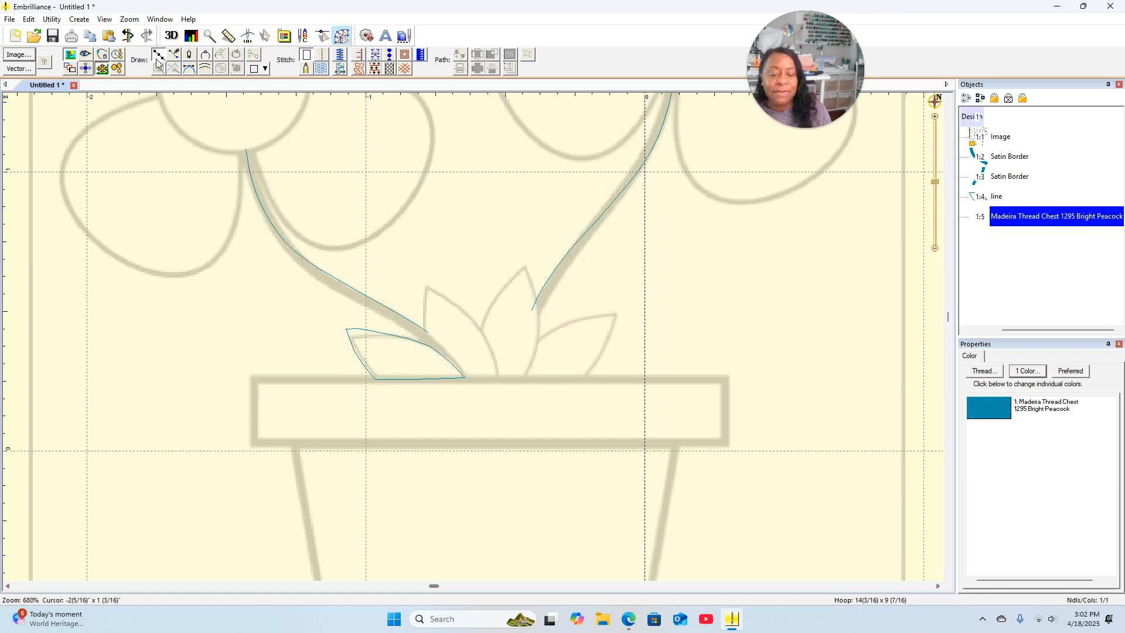
left_click(408, 339)
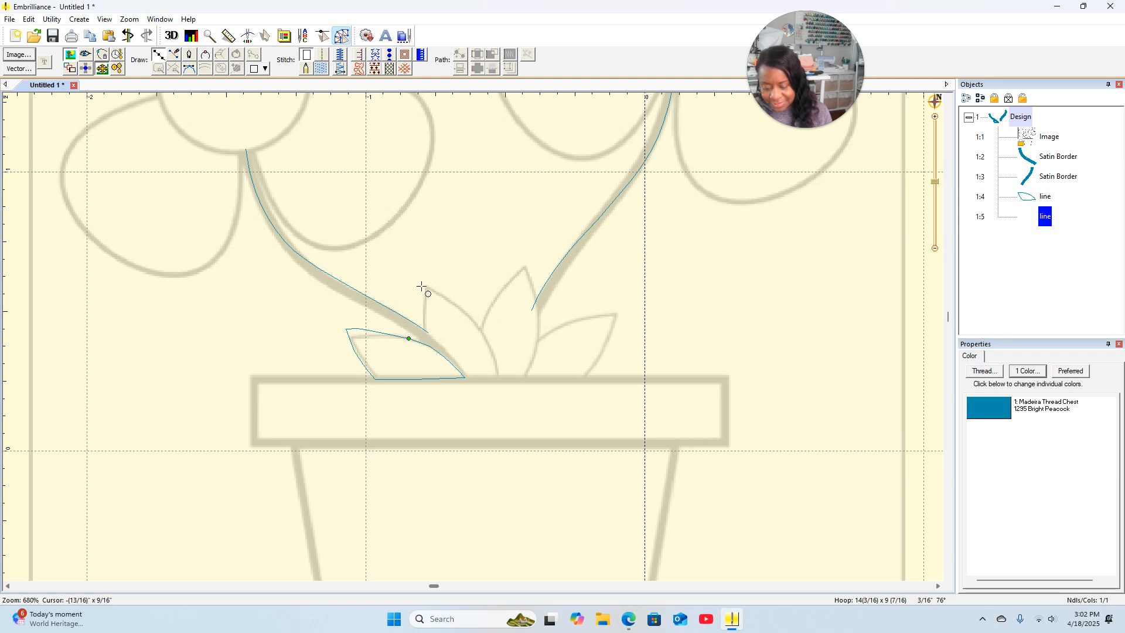
left_click(423, 284)
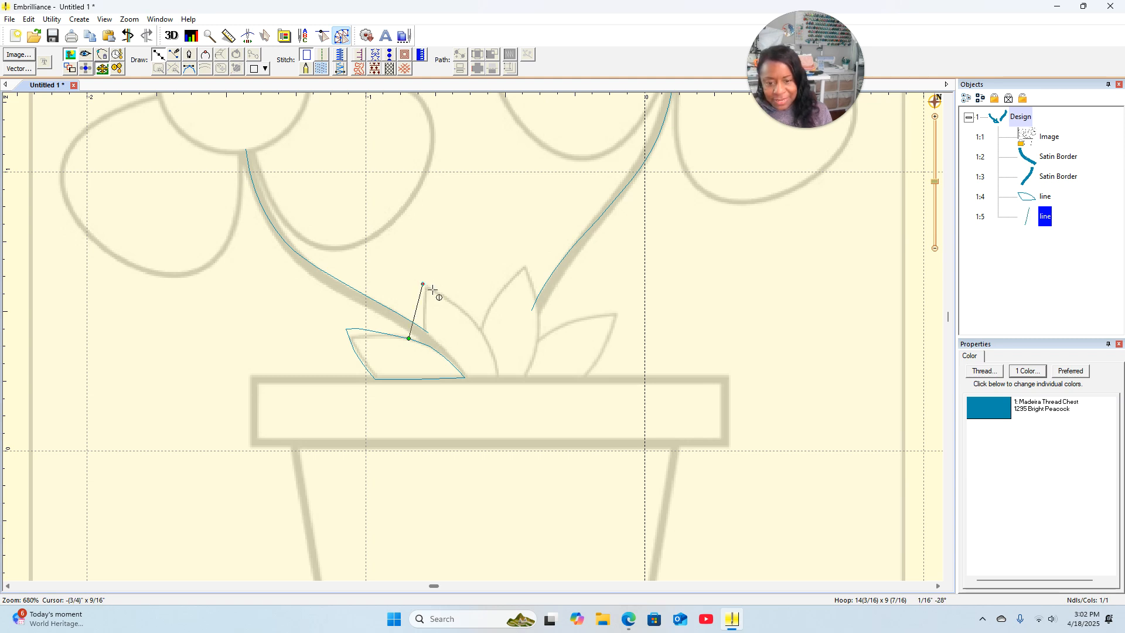
left_click(454, 304)
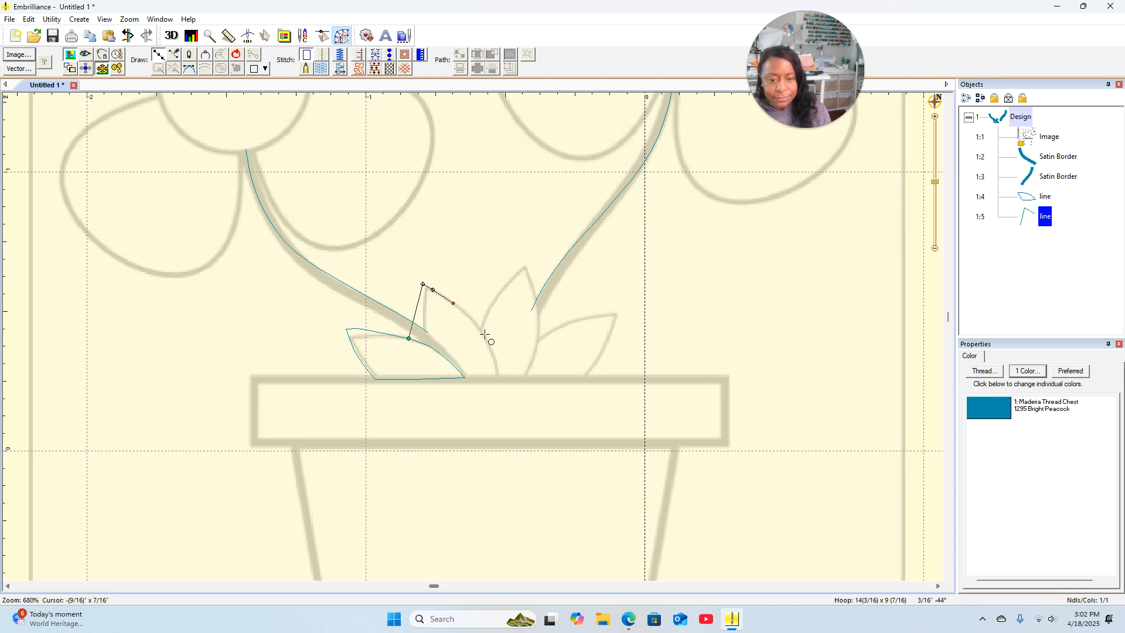
left_click(485, 336)
left_click(500, 375)
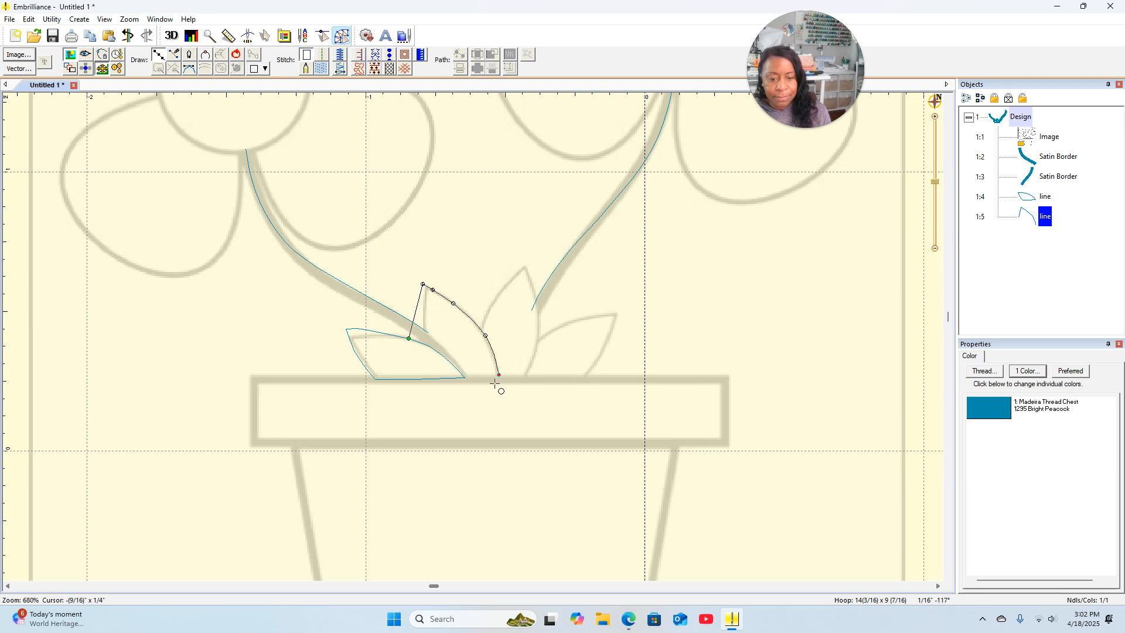
left_click(495, 383)
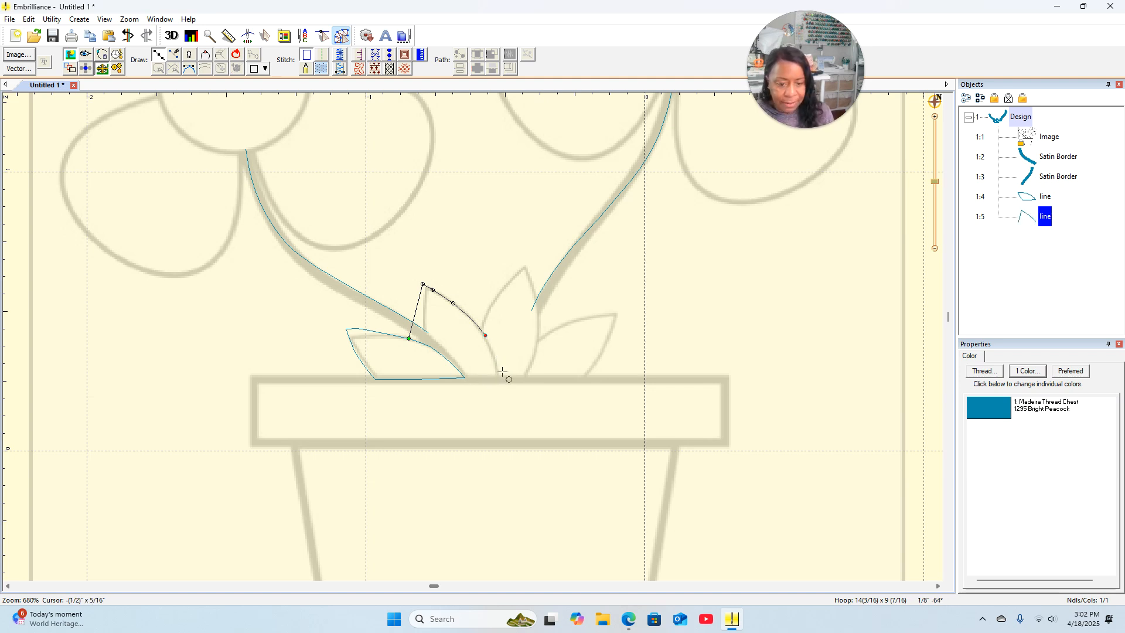
key("Return")
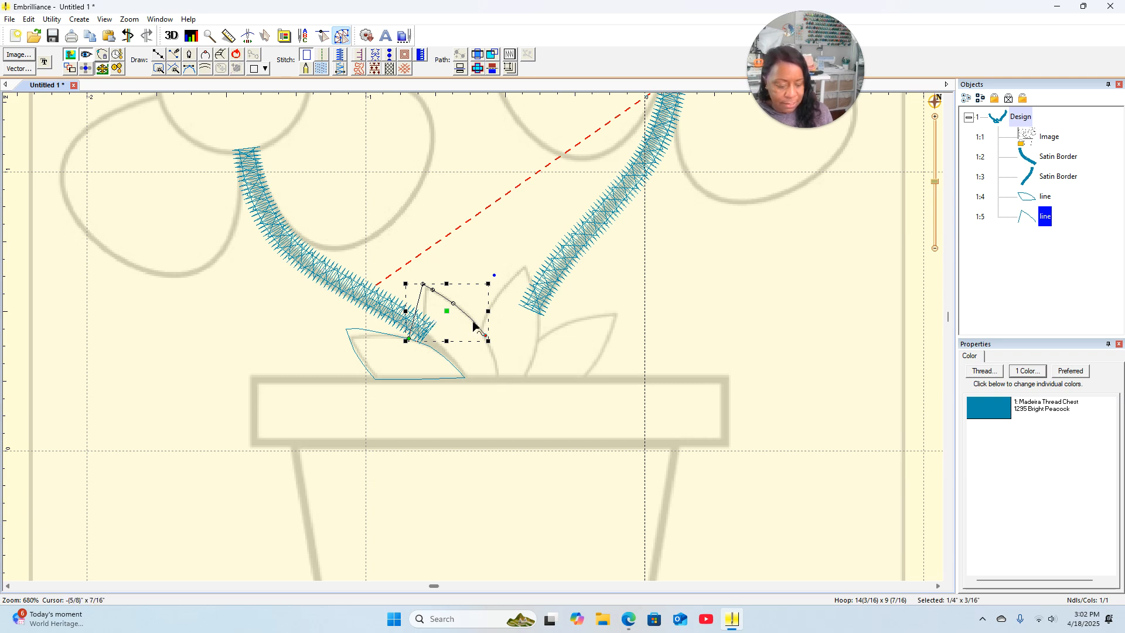
key("Delete")
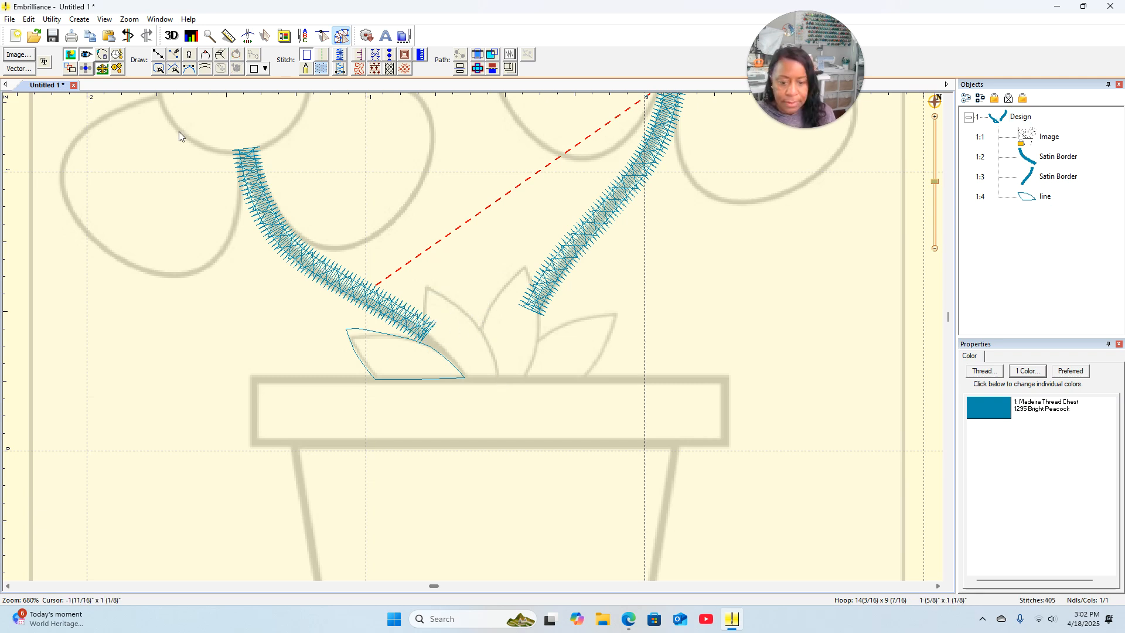
Step: Try to trace the second leaf starting from the first leaf's right base up along their shared edge, and discard the line
left_click(157, 58)
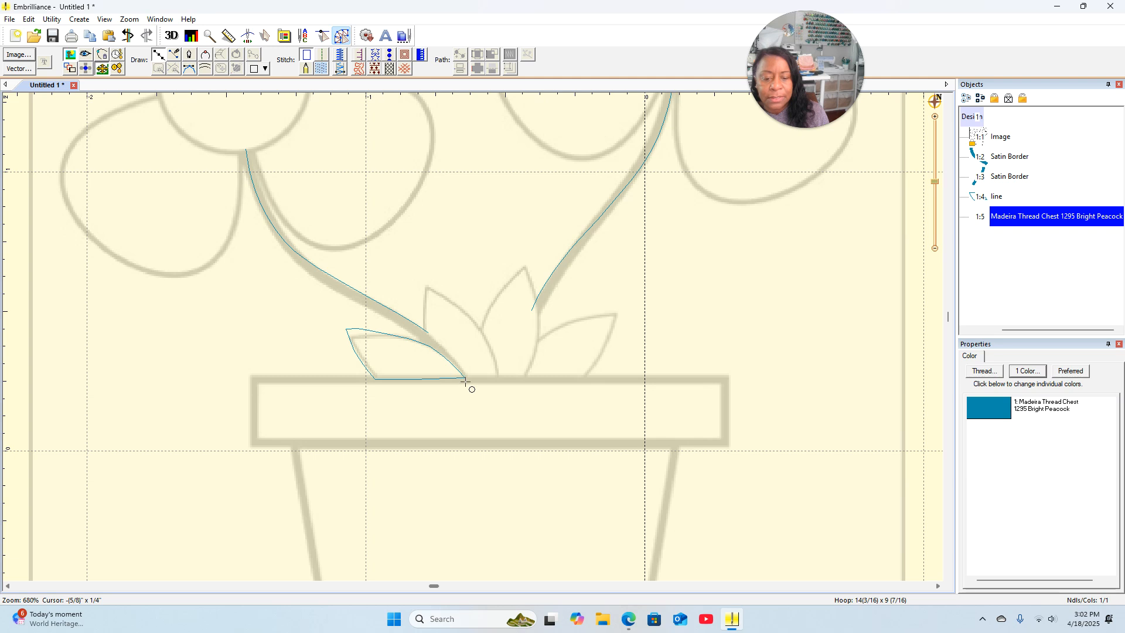
left_click(466, 378)
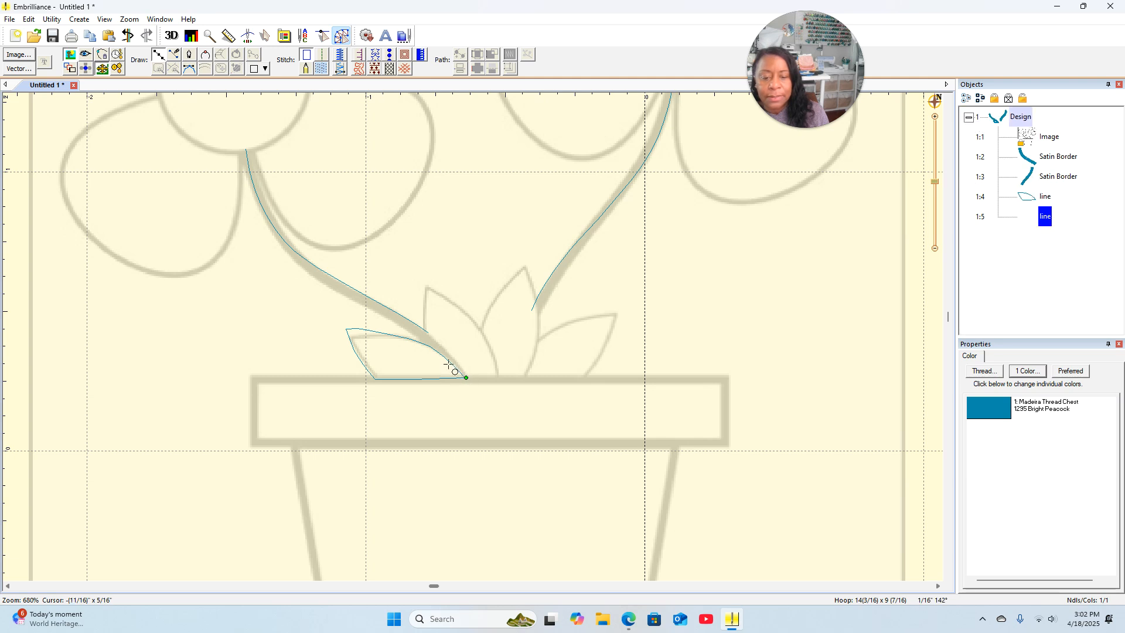
left_click(423, 343)
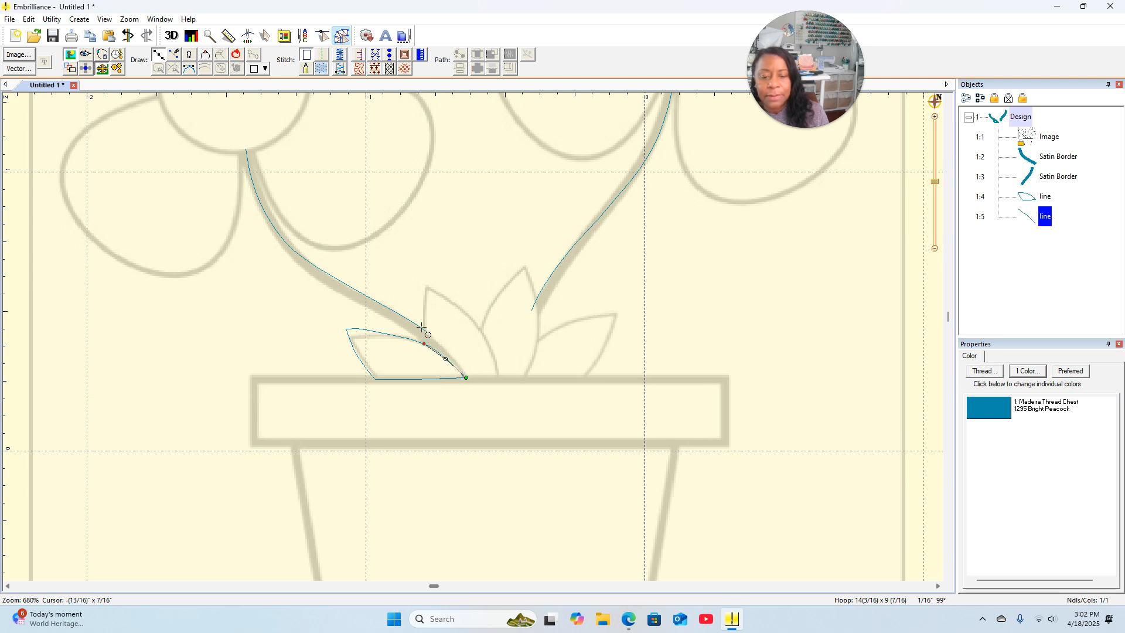
left_click(423, 322)
key("Return")
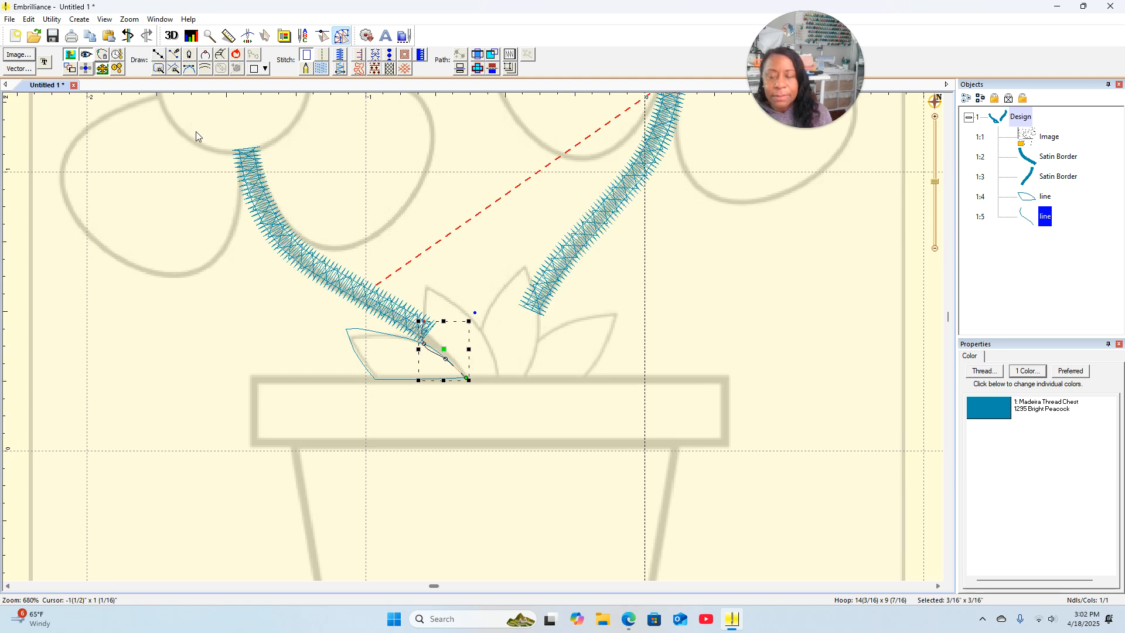
key("Delete")
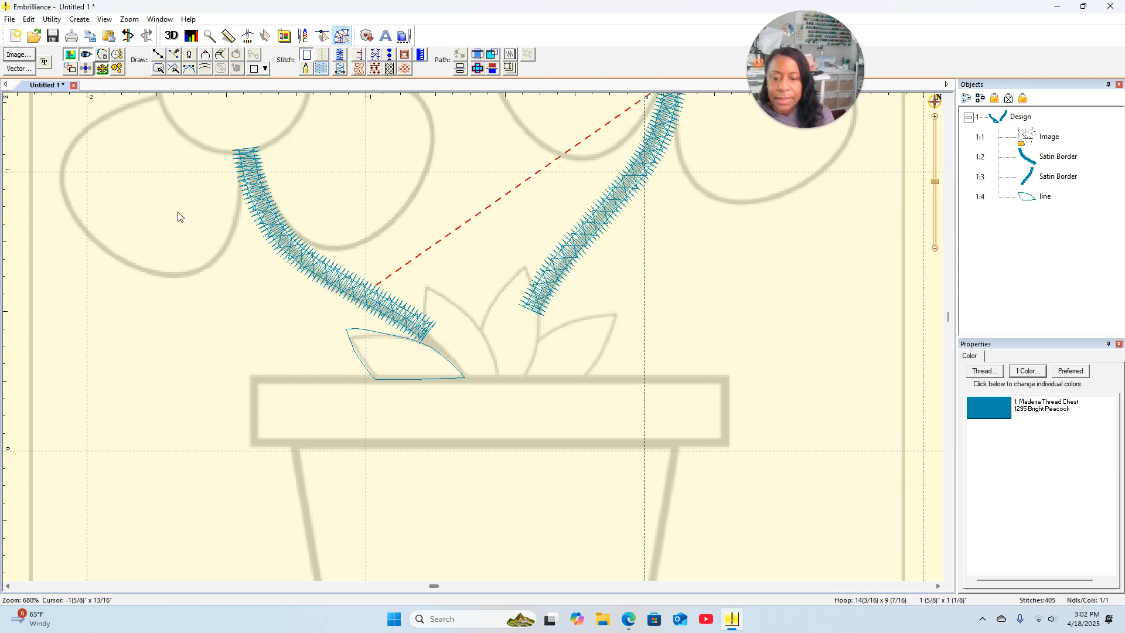
Step: Trace the second leaf from the first leaf's right base up their shared edge and left side to a corner at its tip
left_click(158, 54)
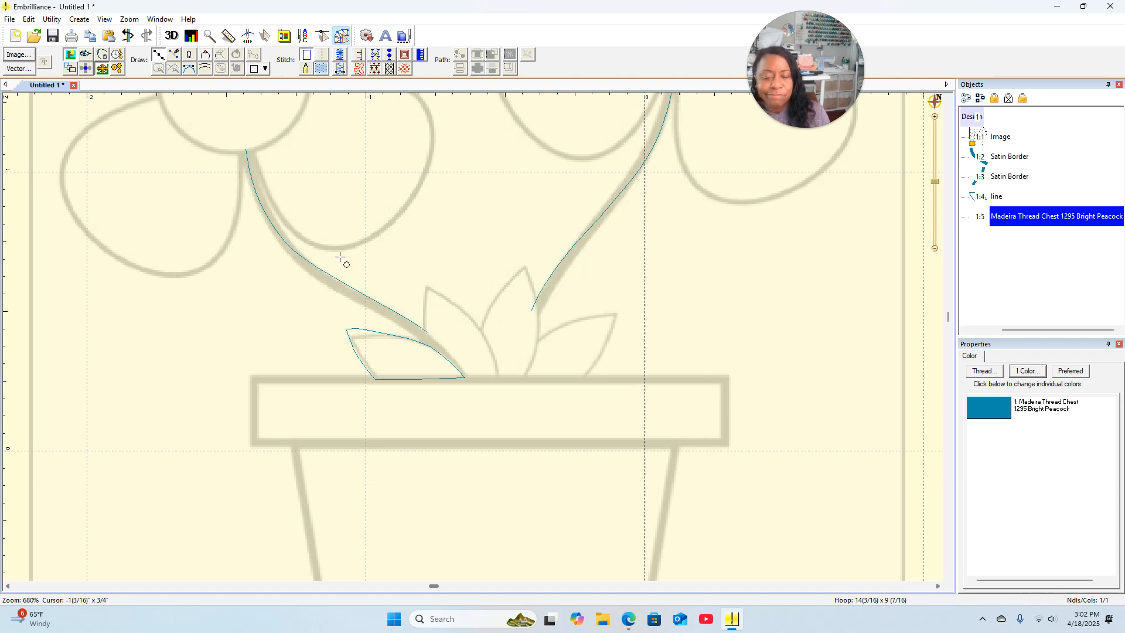
left_click(465, 378)
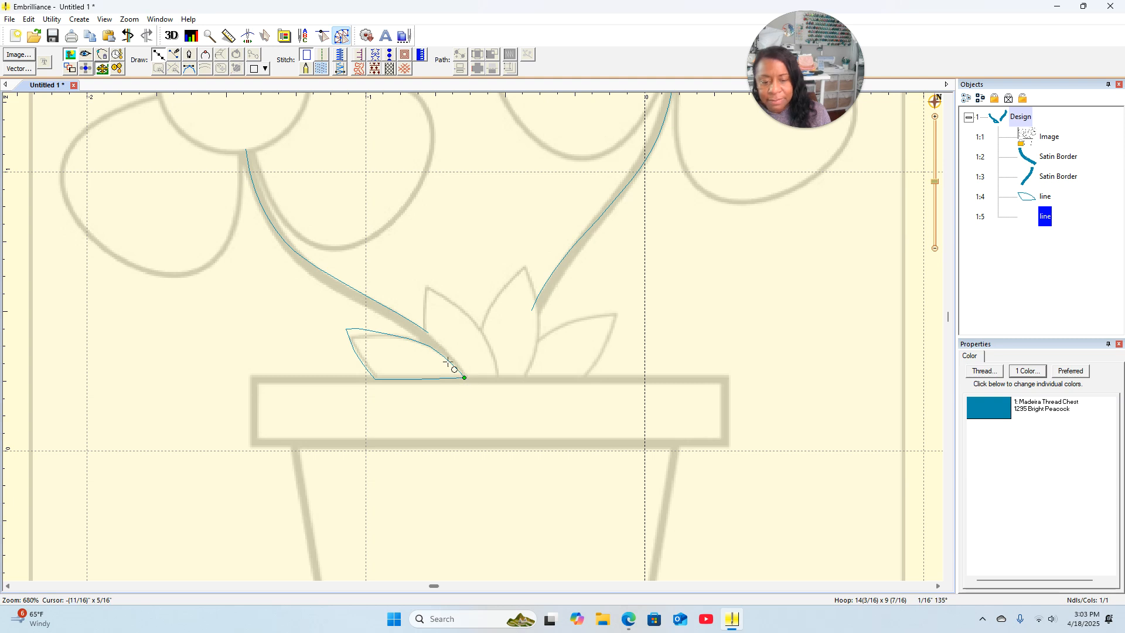
left_click(448, 361)
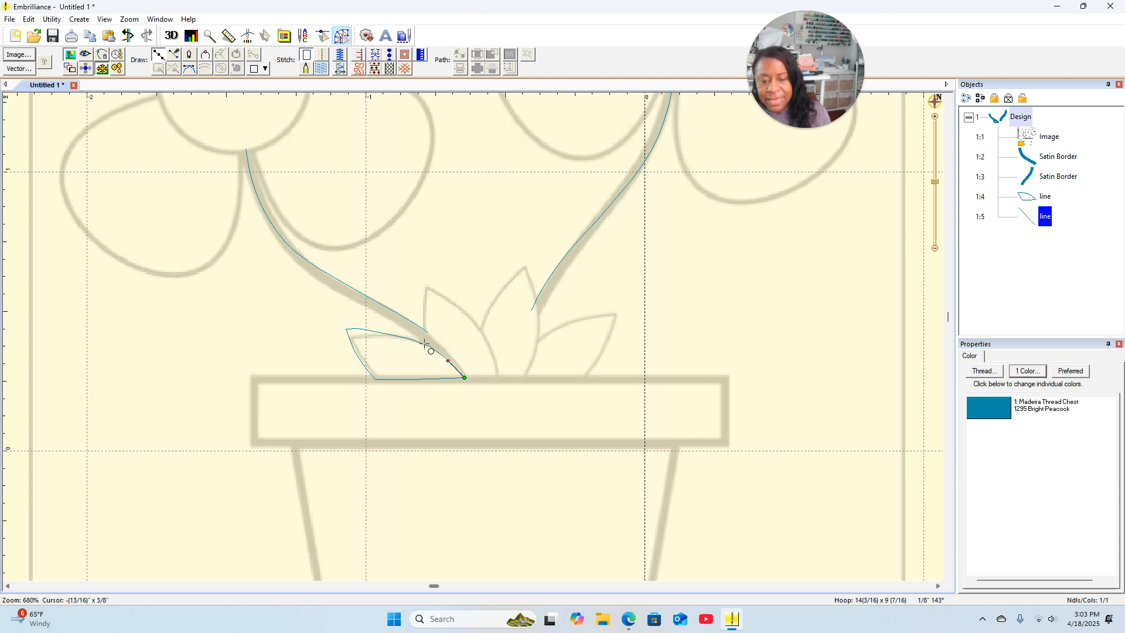
left_click(424, 344)
left_click(423, 316)
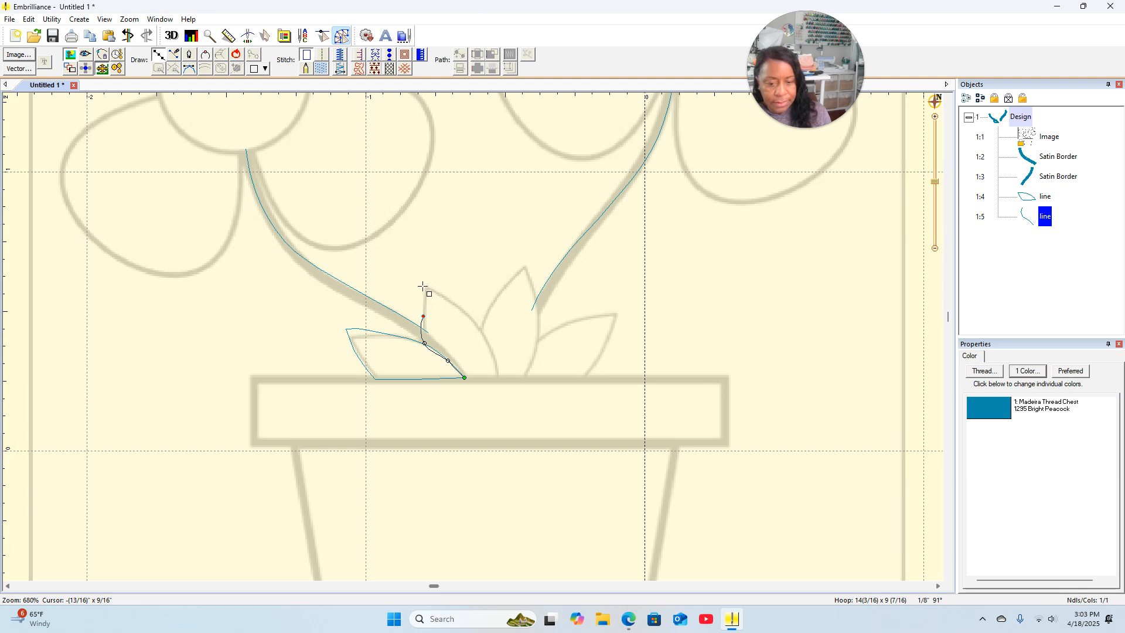
left_click(424, 287)
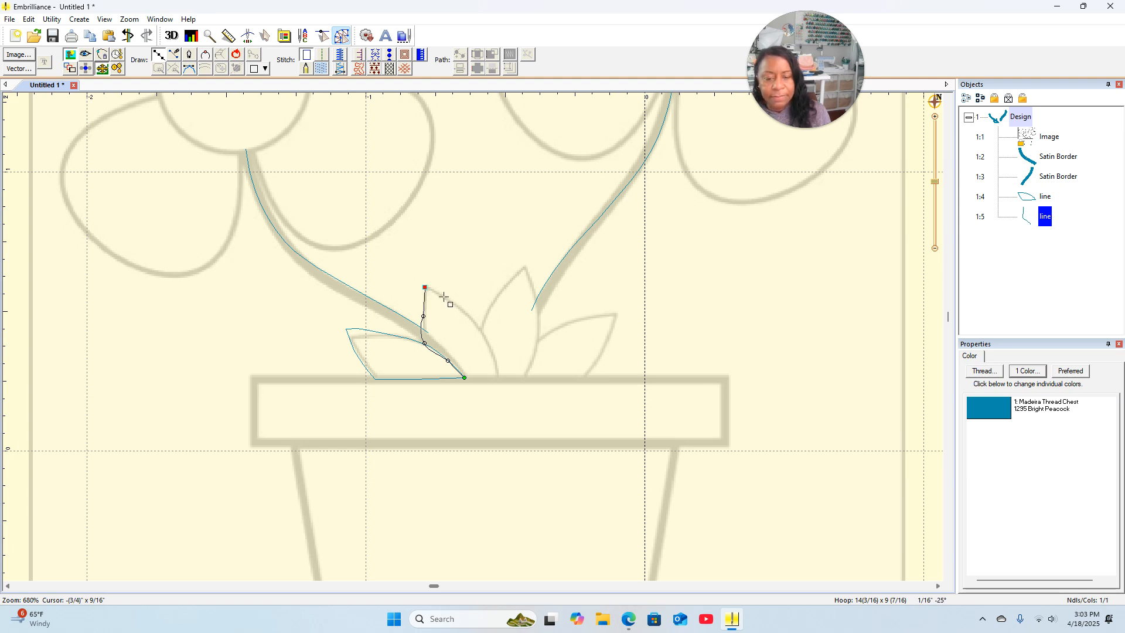
Step: Continue the second leaf's trace down its right side to a corner at the pot rim and close the outline
left_click(444, 296)
left_click(472, 316)
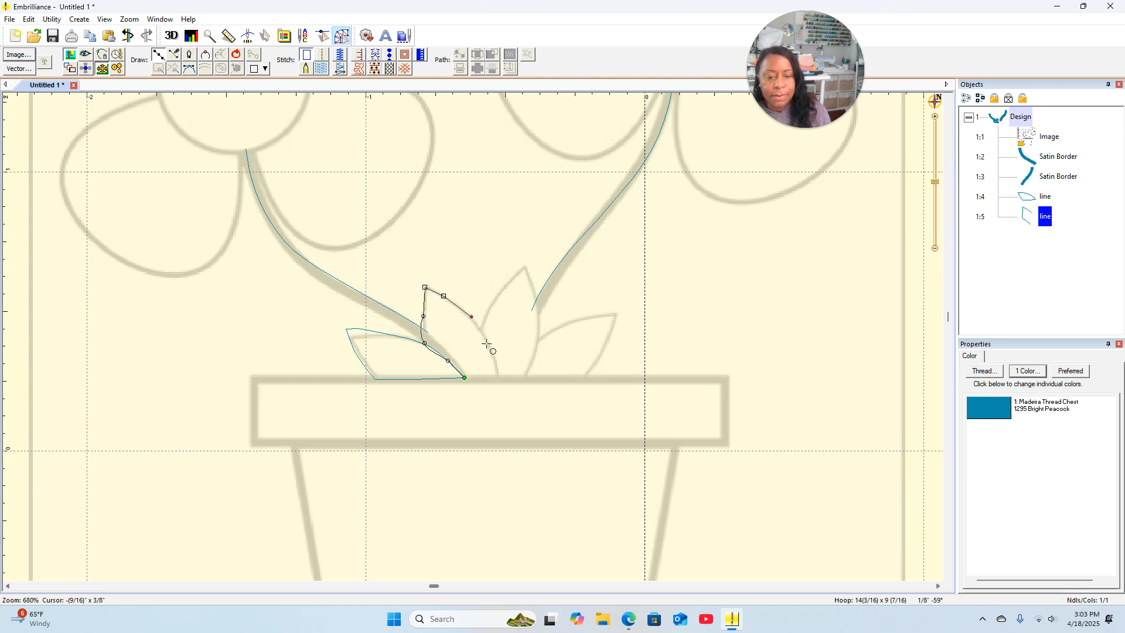
left_click(488, 345)
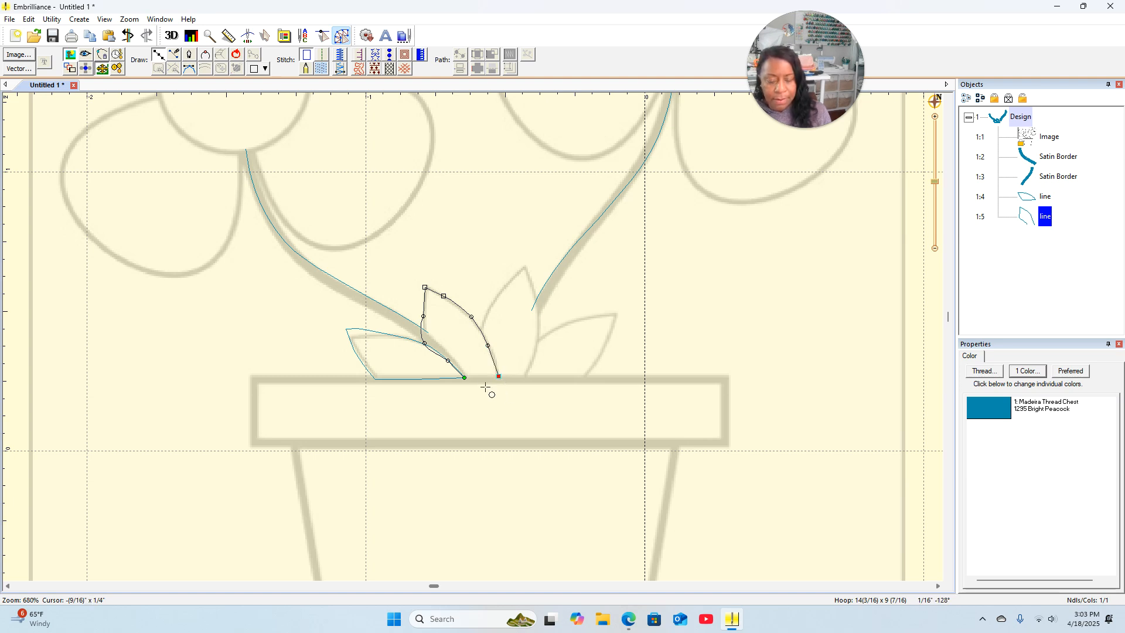
left_click(236, 56)
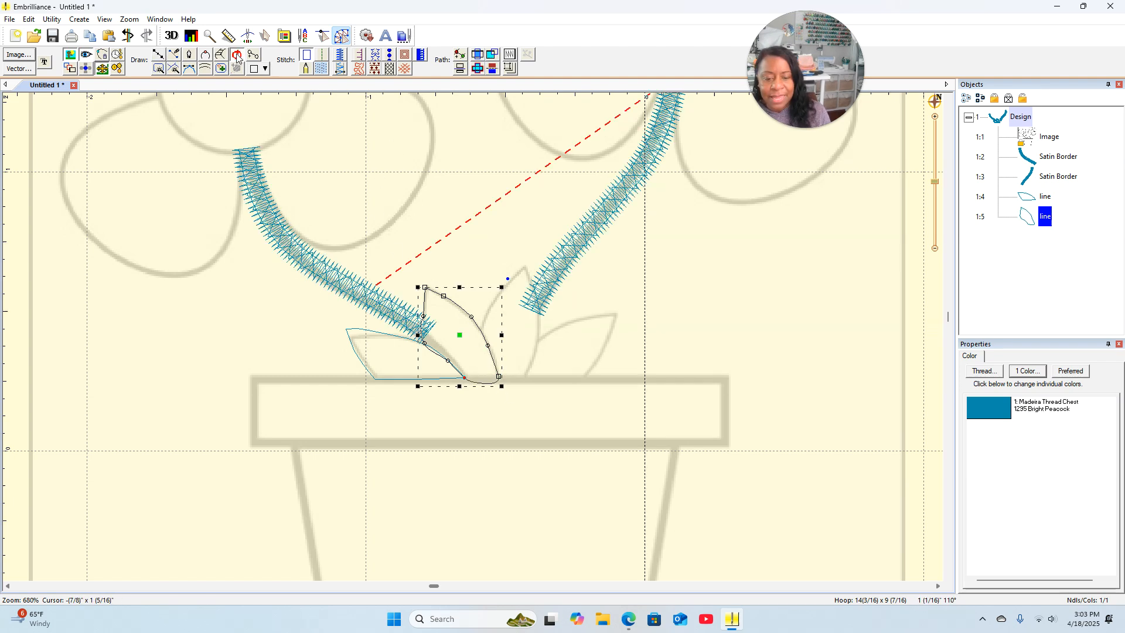
Step: Change the second leaf's left base point and its point on the first leaf's upper edge to Line, and adjust its left side
right_click(464, 379)
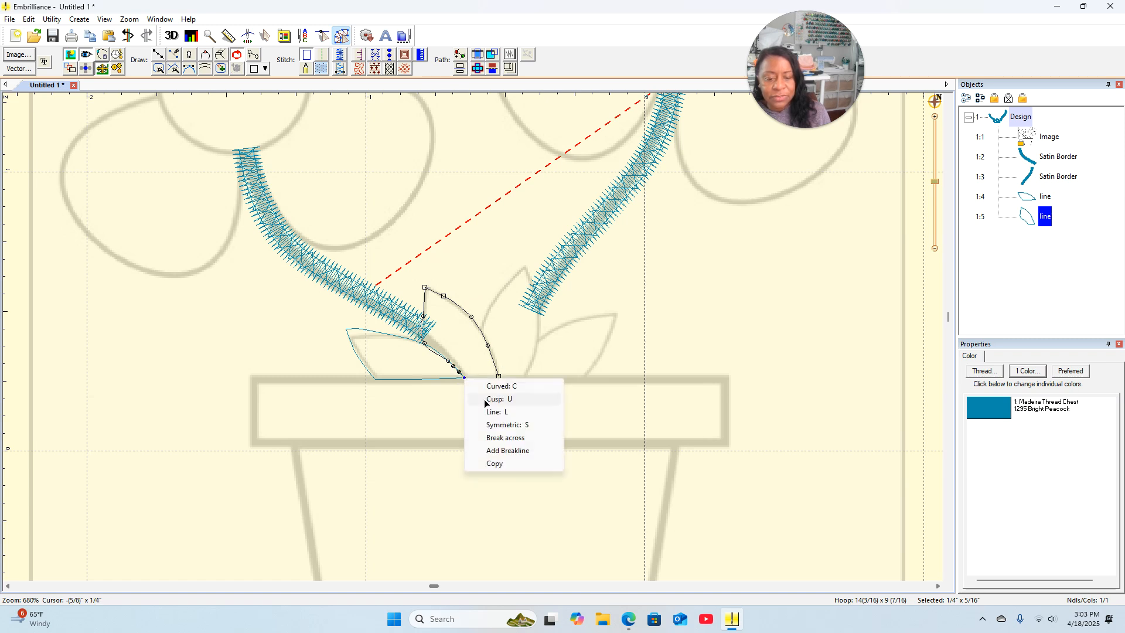
left_click(502, 412)
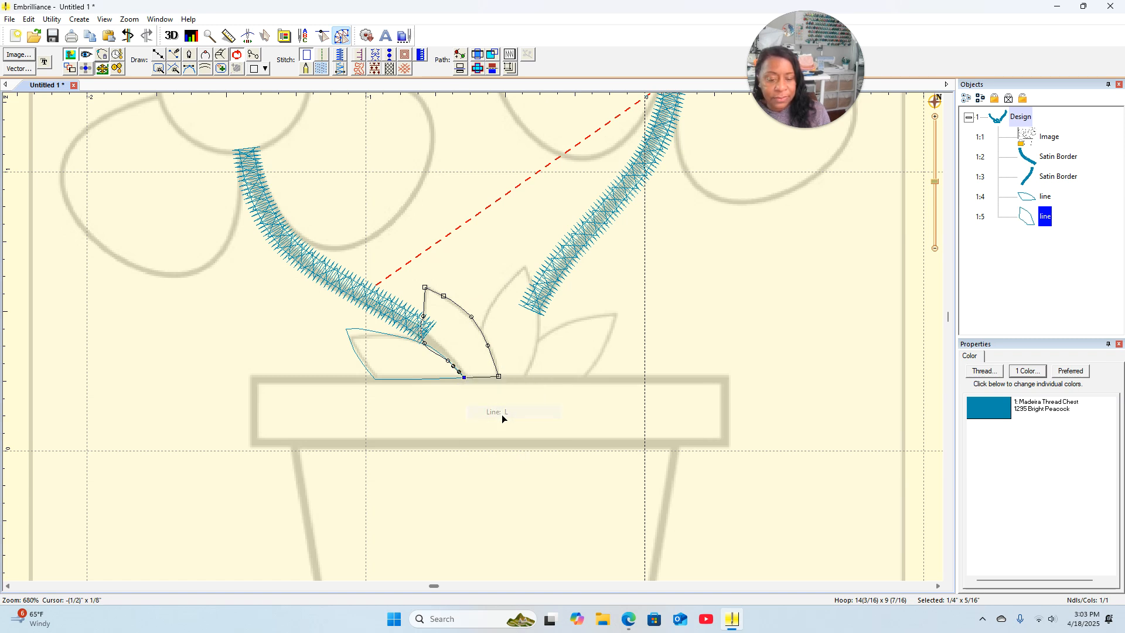
right_click(426, 345)
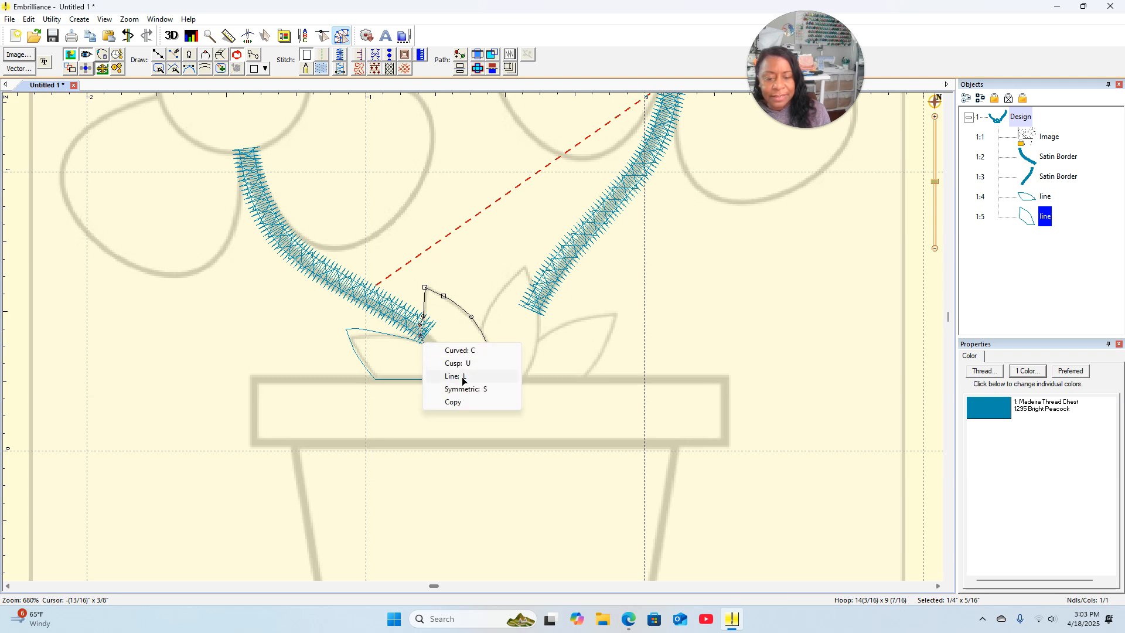
left_click(463, 379)
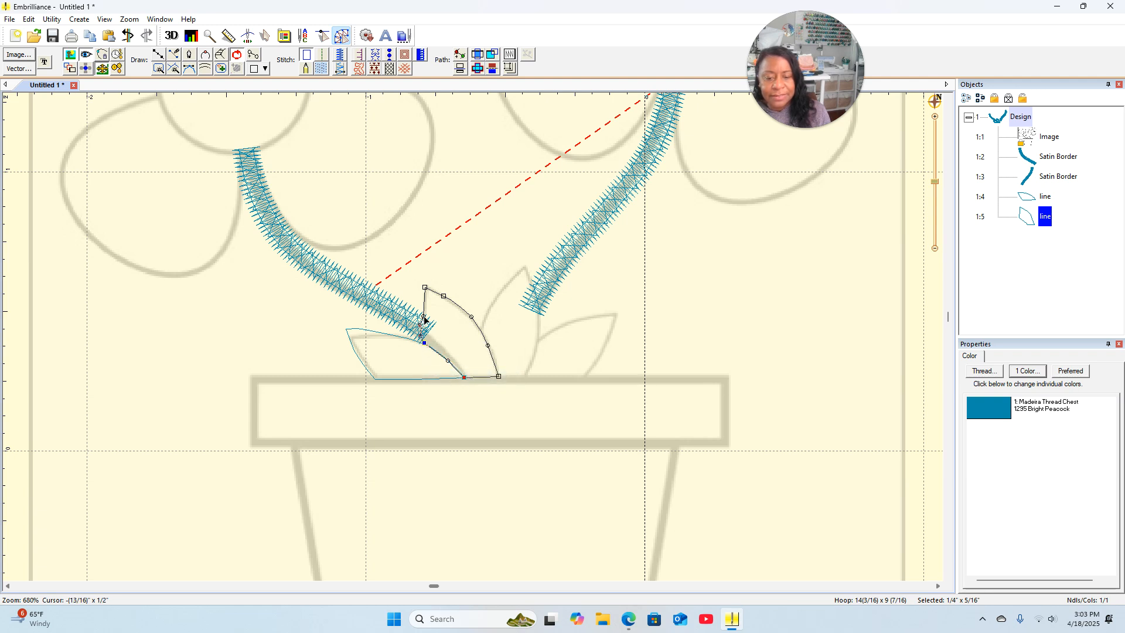
left_click_drag(424, 316, 423, 312)
left_click(478, 234)
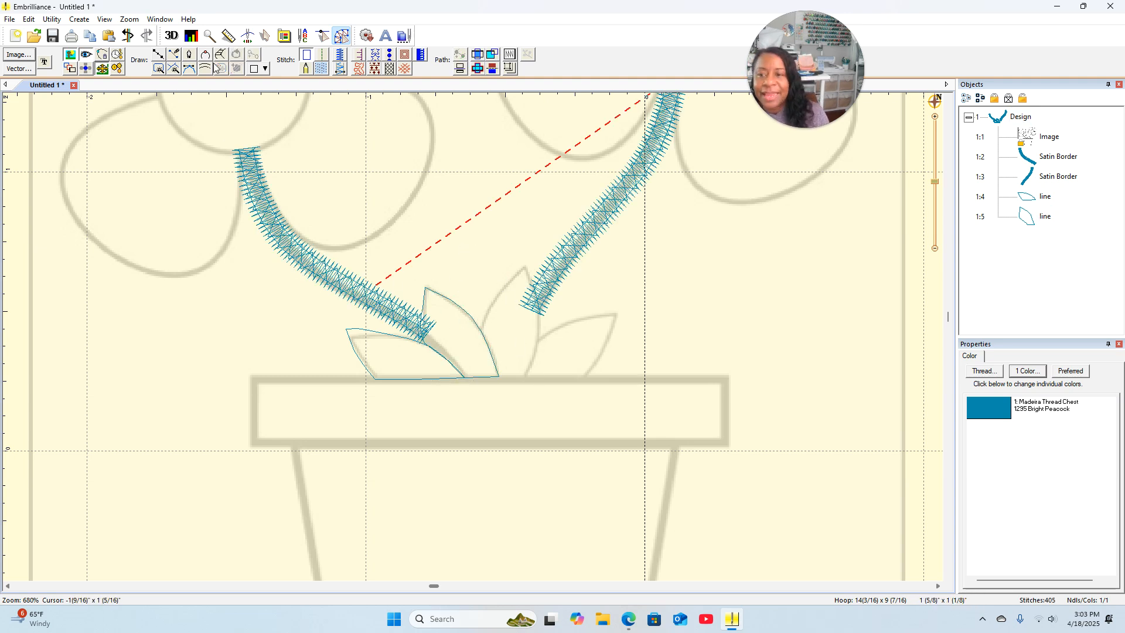
Step: Try to trace the third leaf's left side from the second leaf's right edge toward its tip, and discard the line
left_click(158, 53)
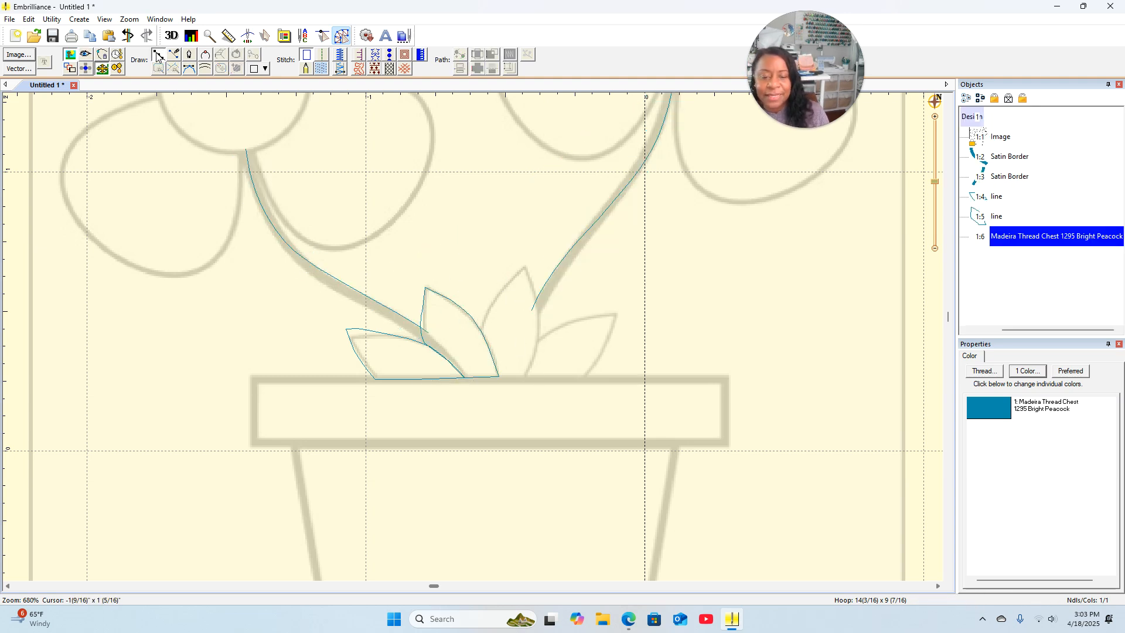
left_click(481, 329)
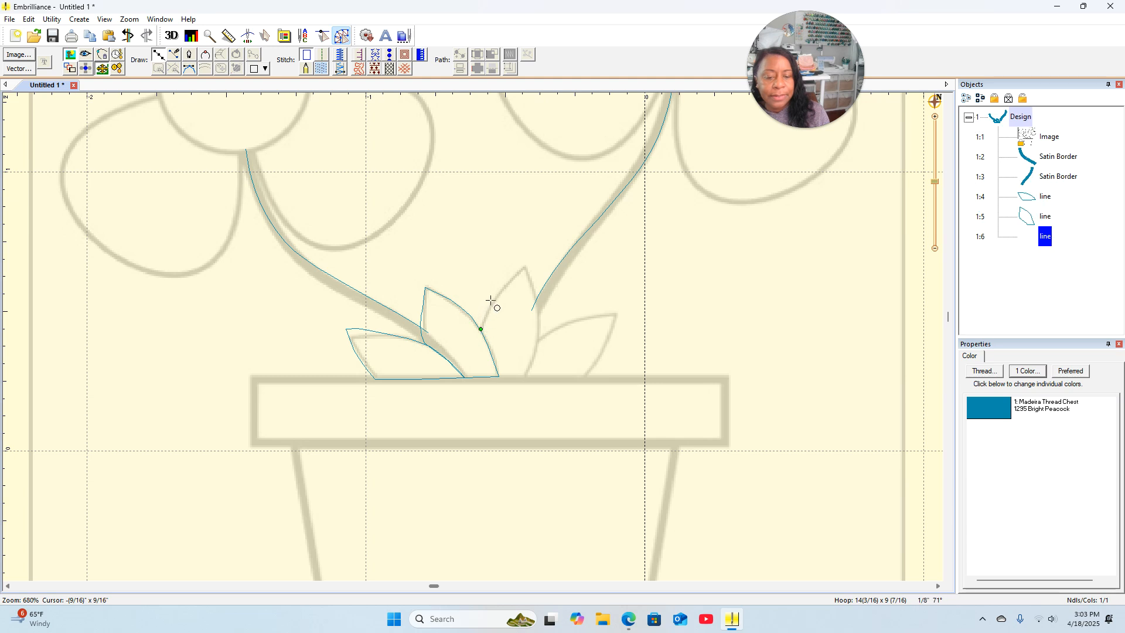
left_click(494, 299)
left_click(516, 276)
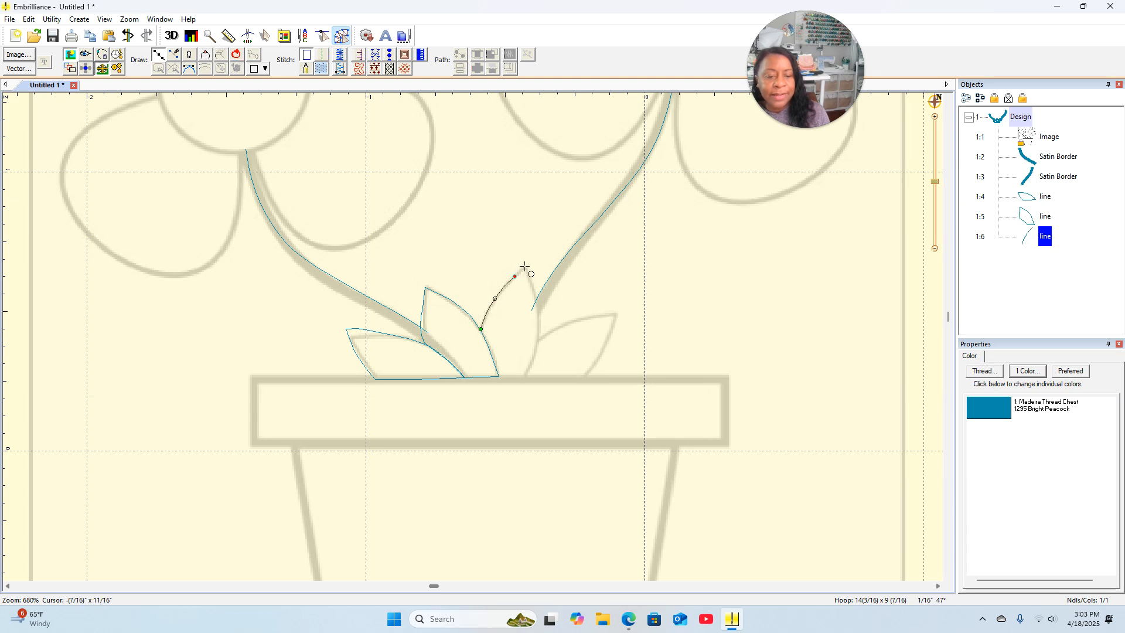
right_click(524, 267)
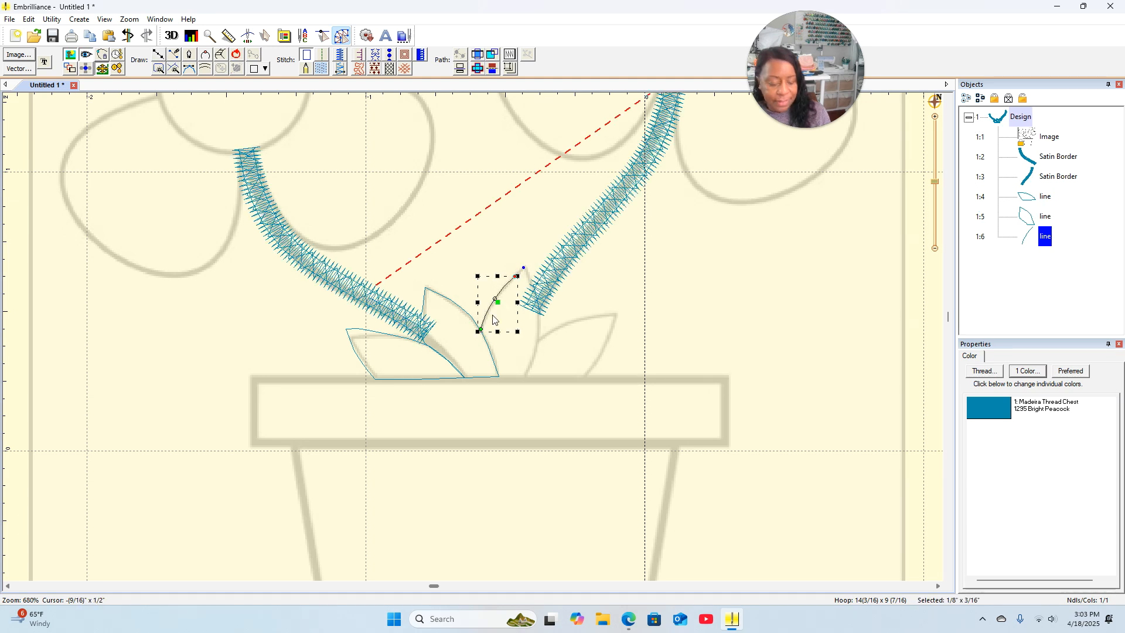
key("Delete")
Step: Try to trace the third leaf from the second leaf's right edge over its tip and down its right side, and discard the line
left_click(160, 57)
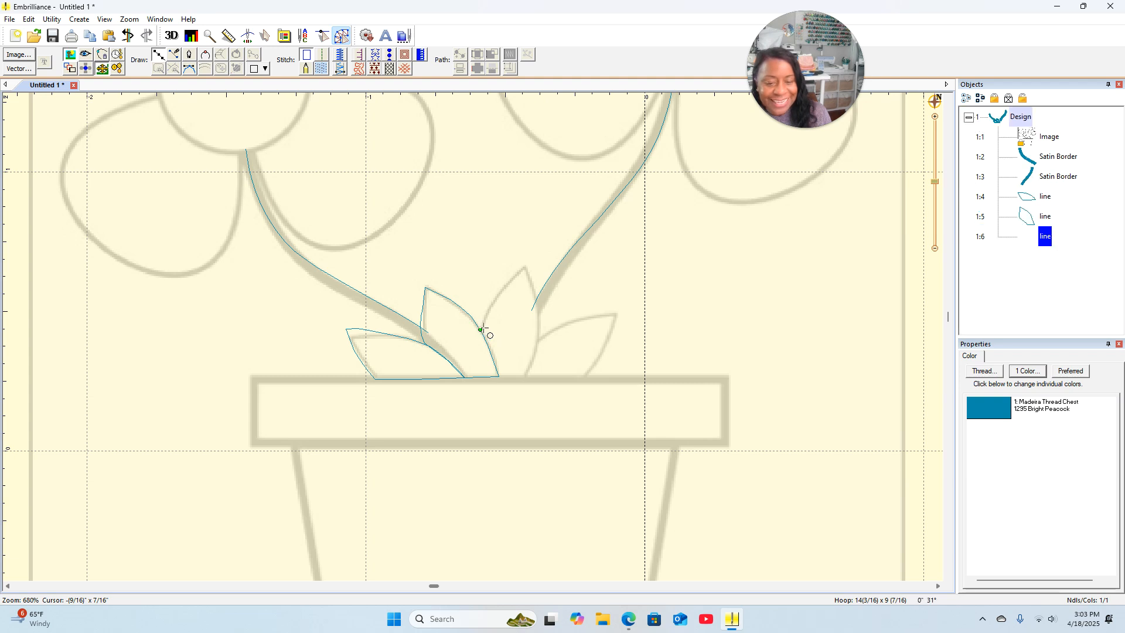
left_click(490, 311)
left_click(504, 289)
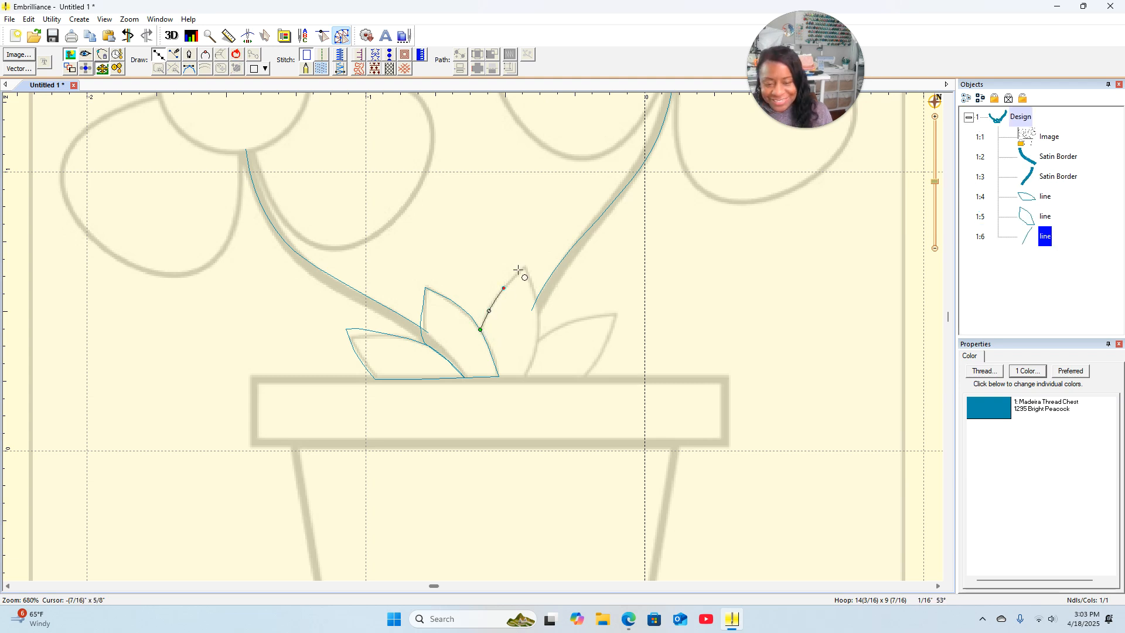
left_click(525, 266)
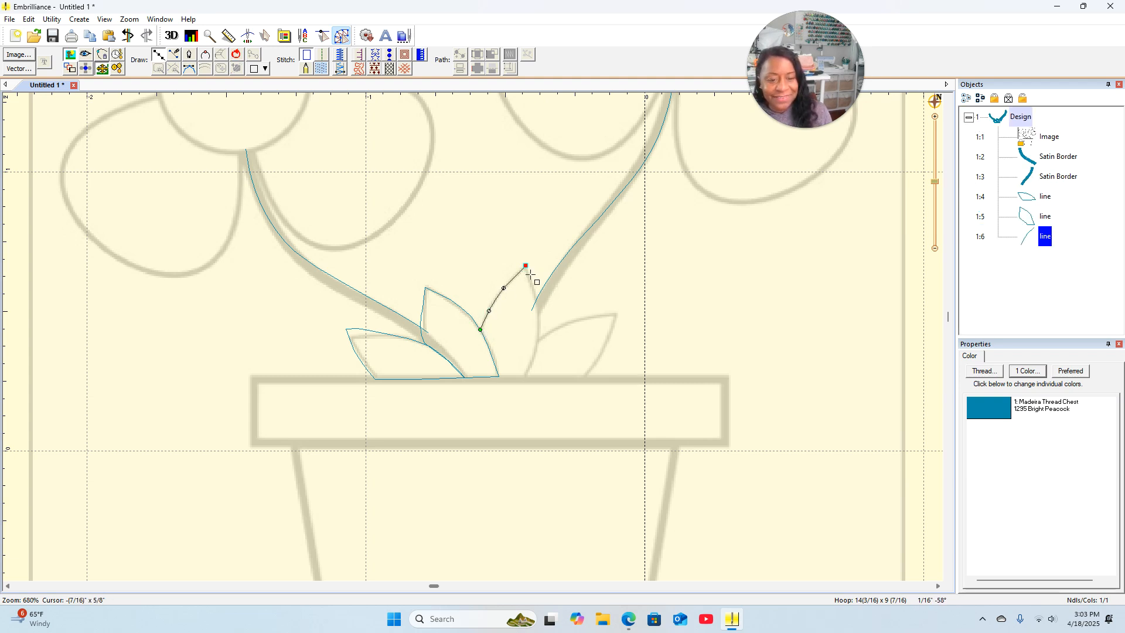
left_click(531, 278)
left_click(539, 303)
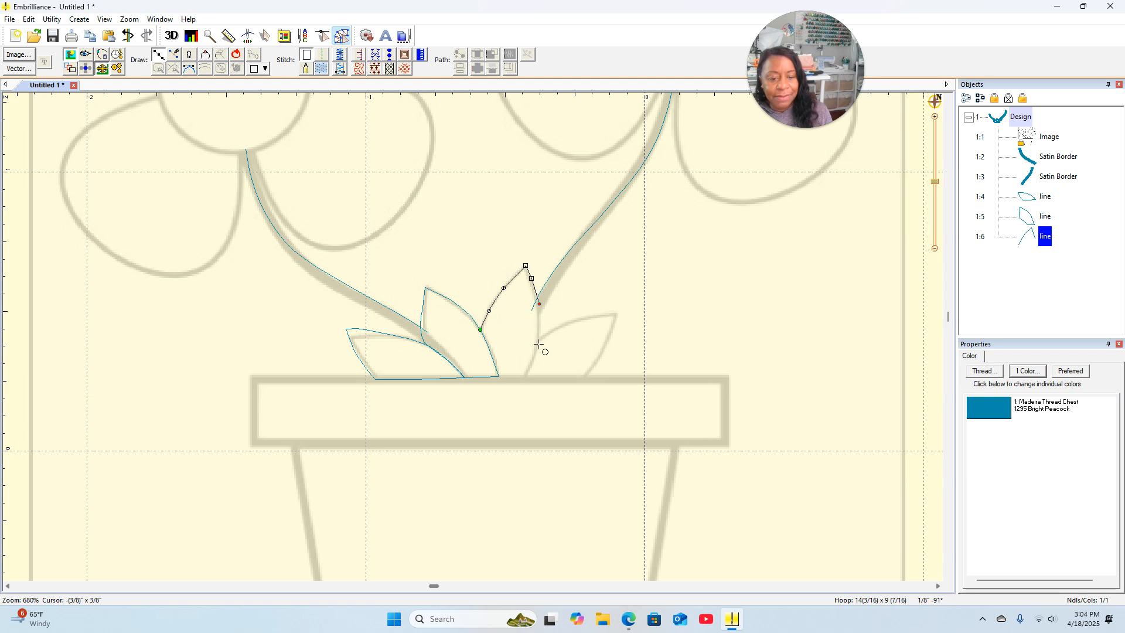
left_click(539, 344)
left_click(525, 376)
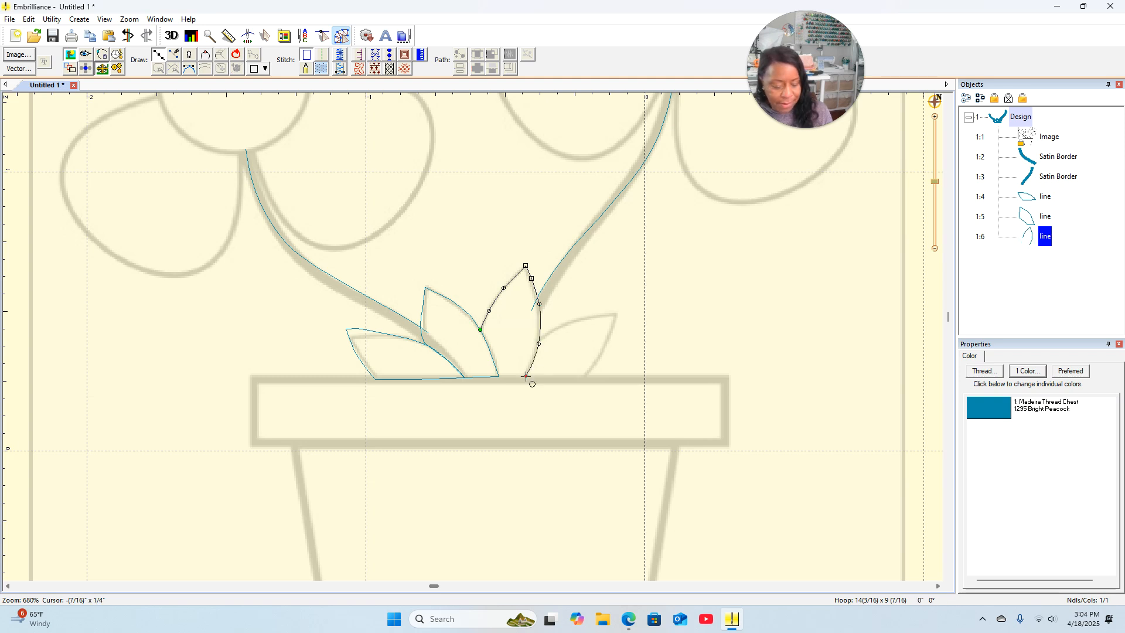
key("BackSpace")
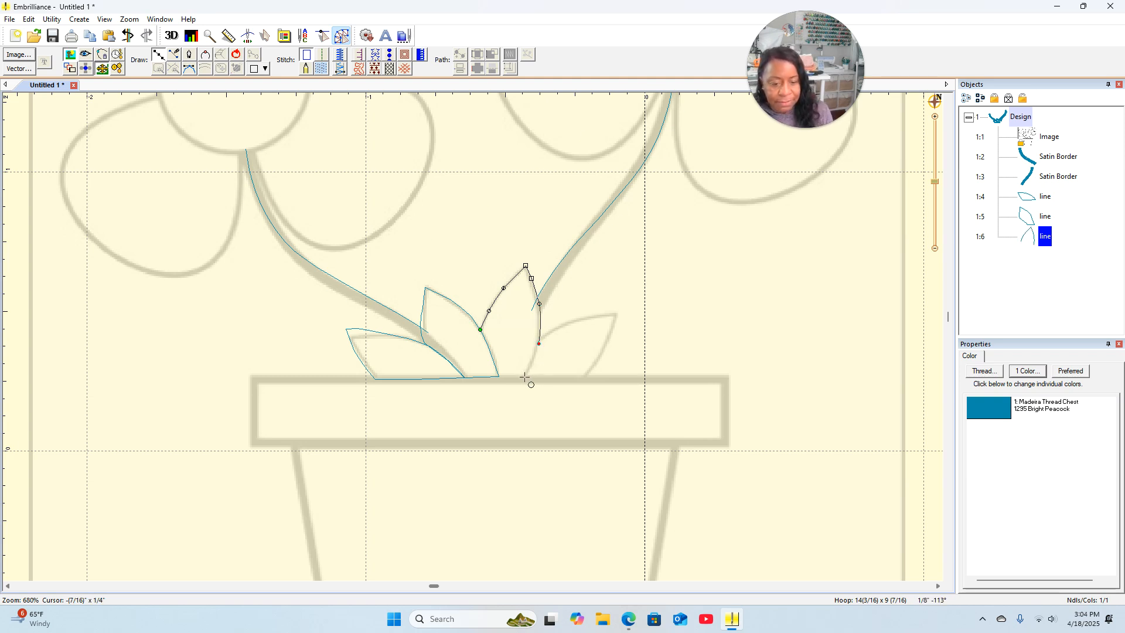
key("Return")
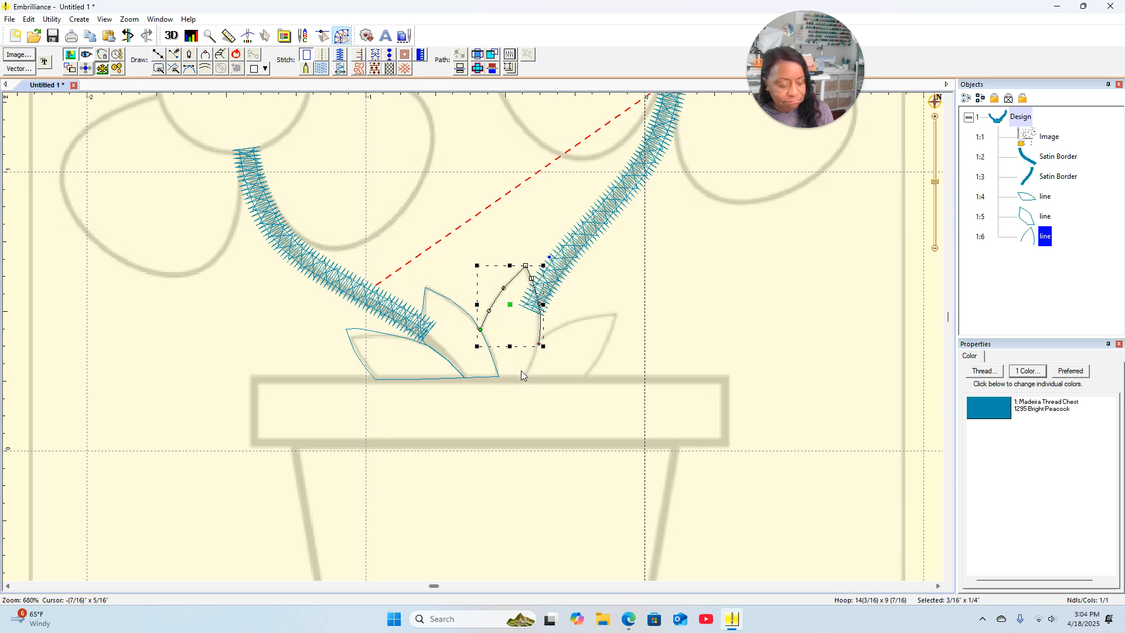
key("Delete")
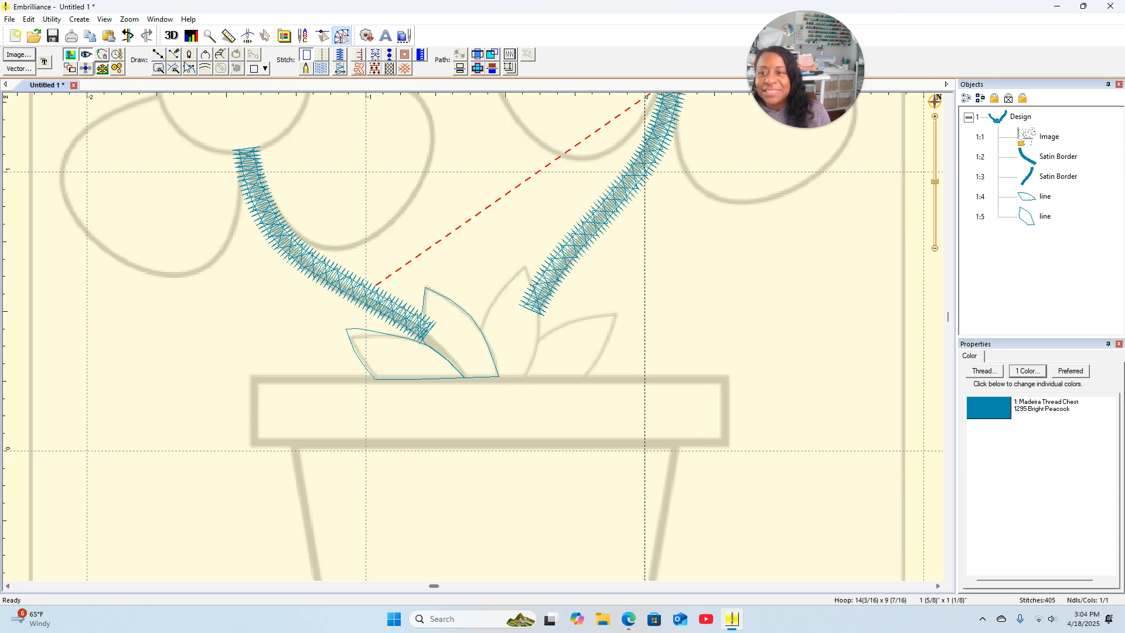
Step: Trace the third leaf's left side from the second leaf's right edge up to a corner at its tip
left_click(158, 56)
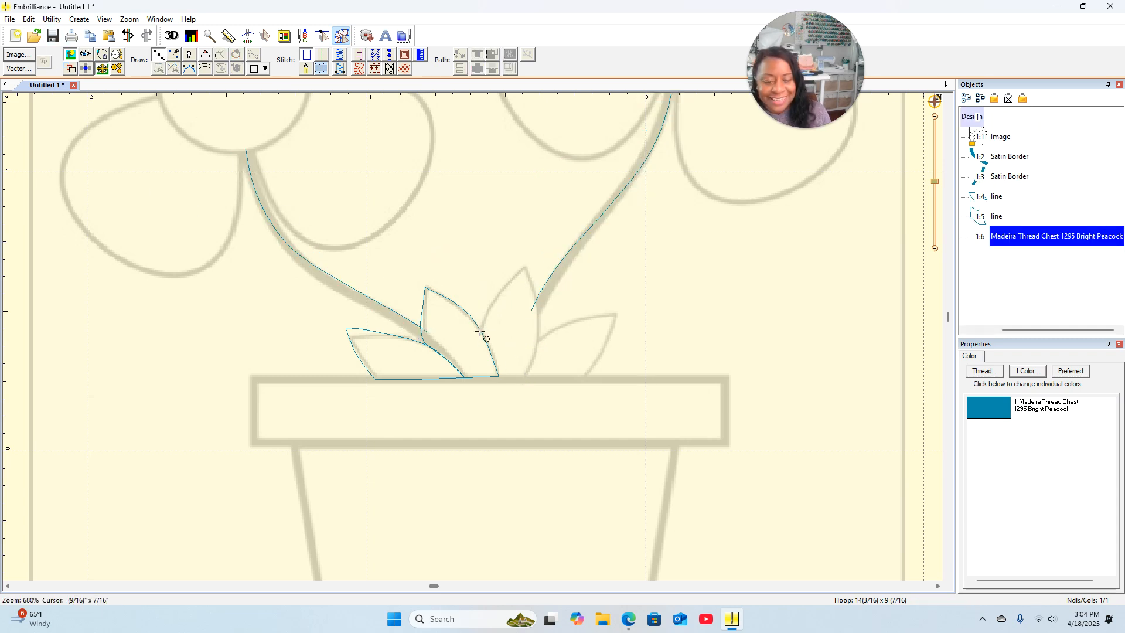
left_click(480, 330)
left_click(490, 308)
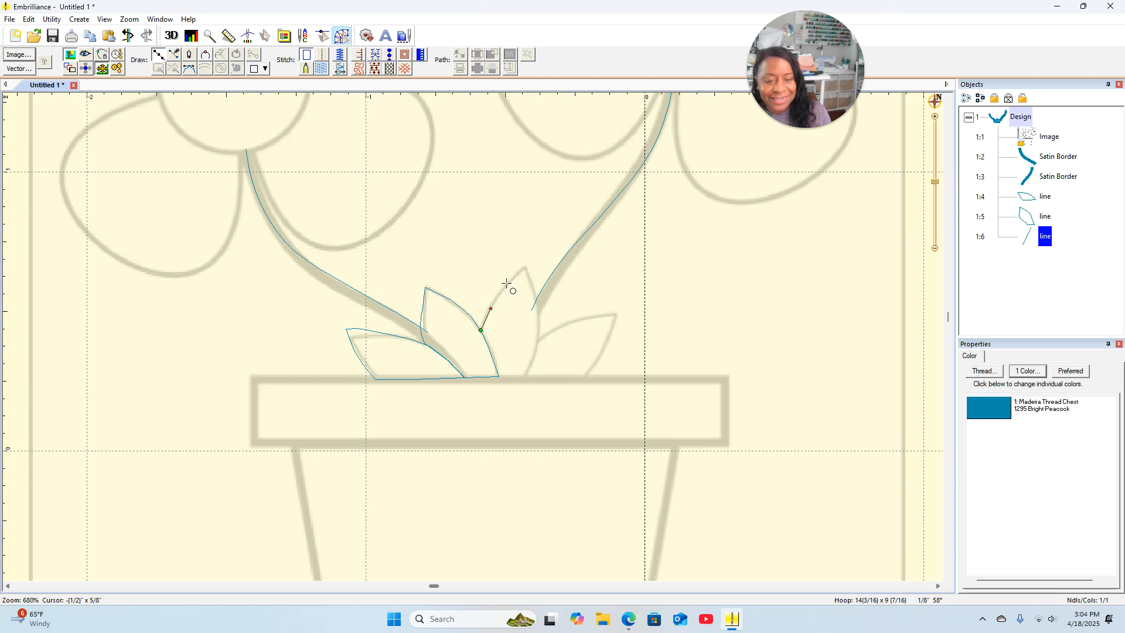
left_click(506, 282)
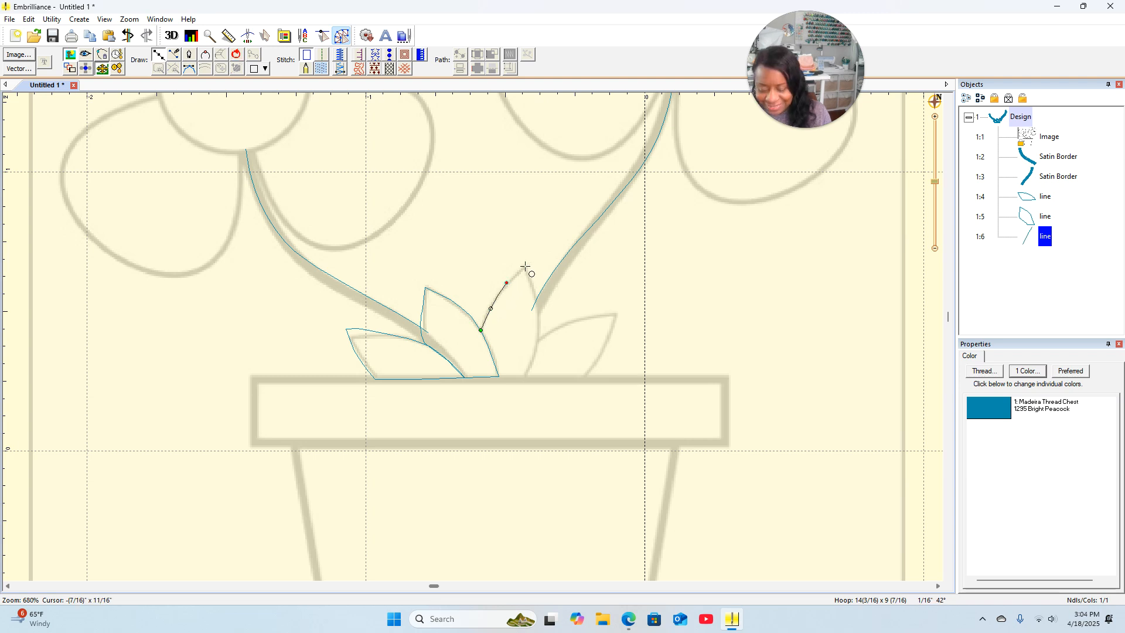
left_click(525, 266)
Step: Finish the third leaf's trace down its right side and along the rim, close the outline, and adjust its lower-left edge
left_click(529, 276)
left_click(540, 309)
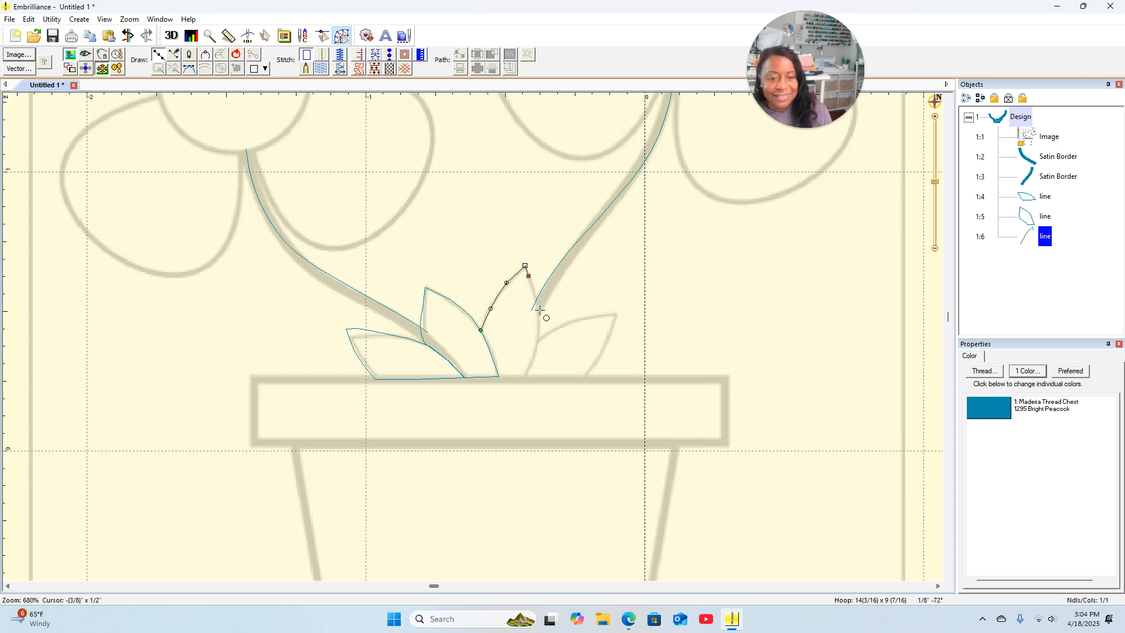
left_click(537, 348)
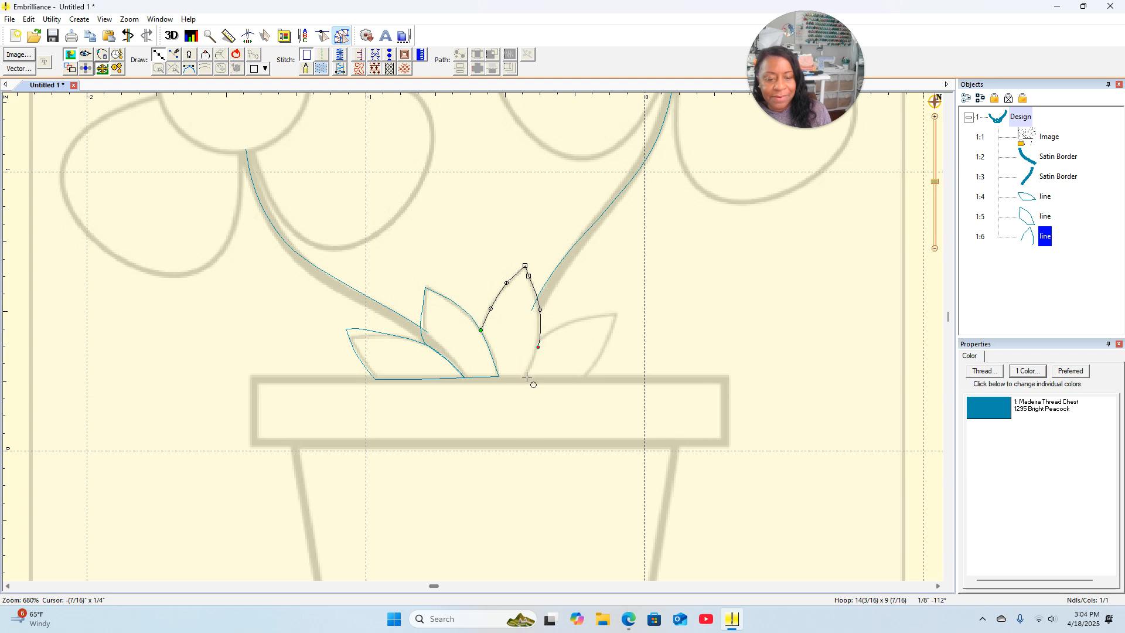
left_click(525, 376)
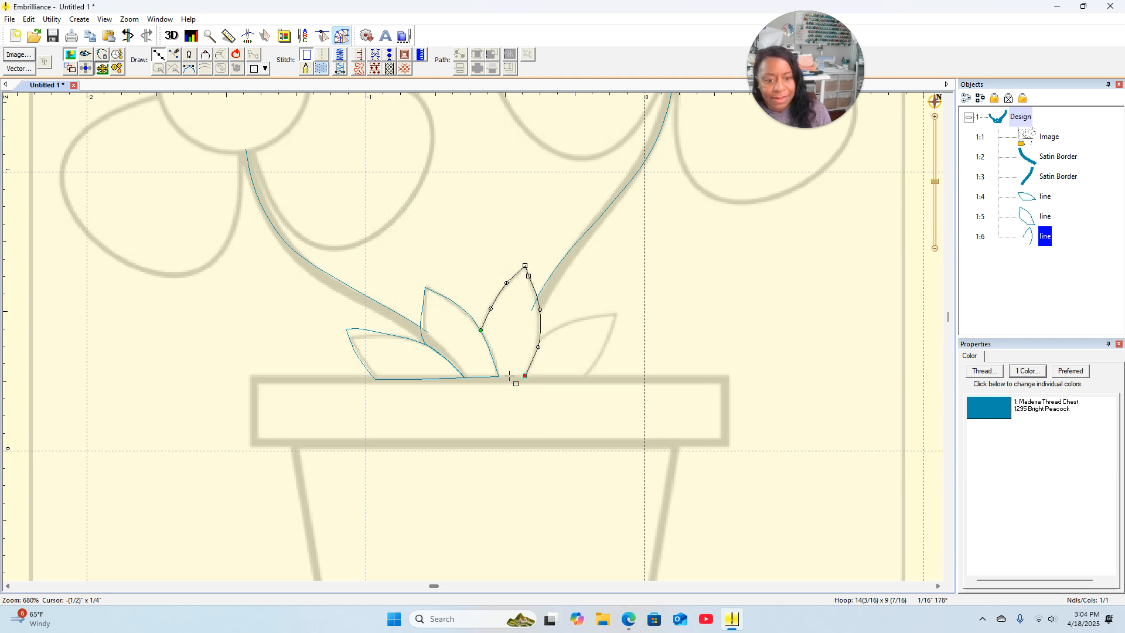
left_click(500, 375)
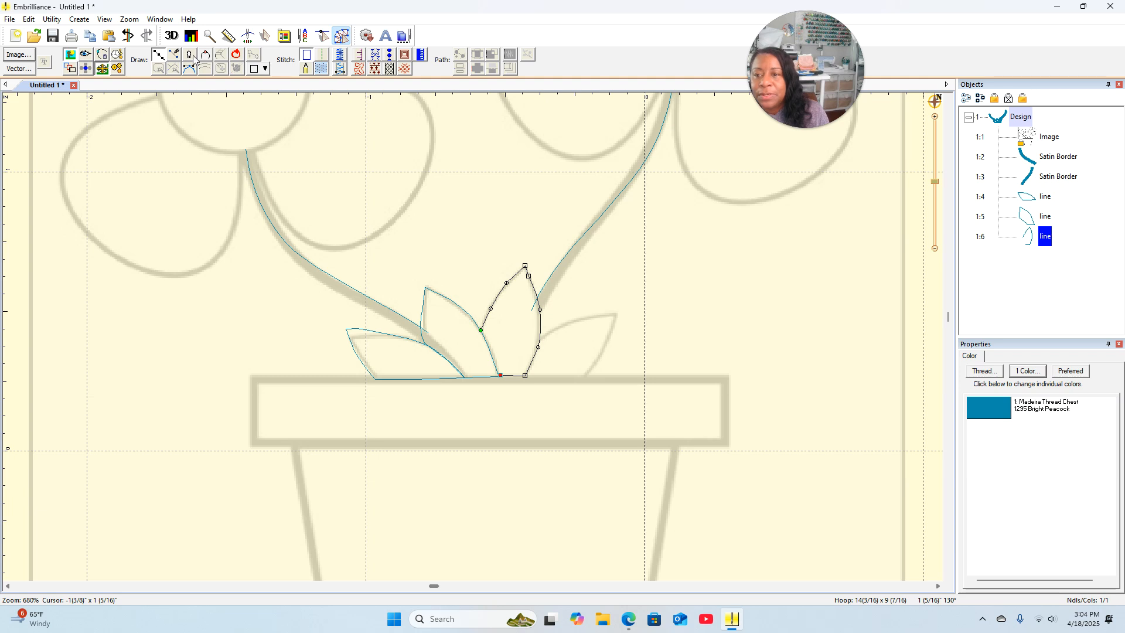
left_click(237, 56)
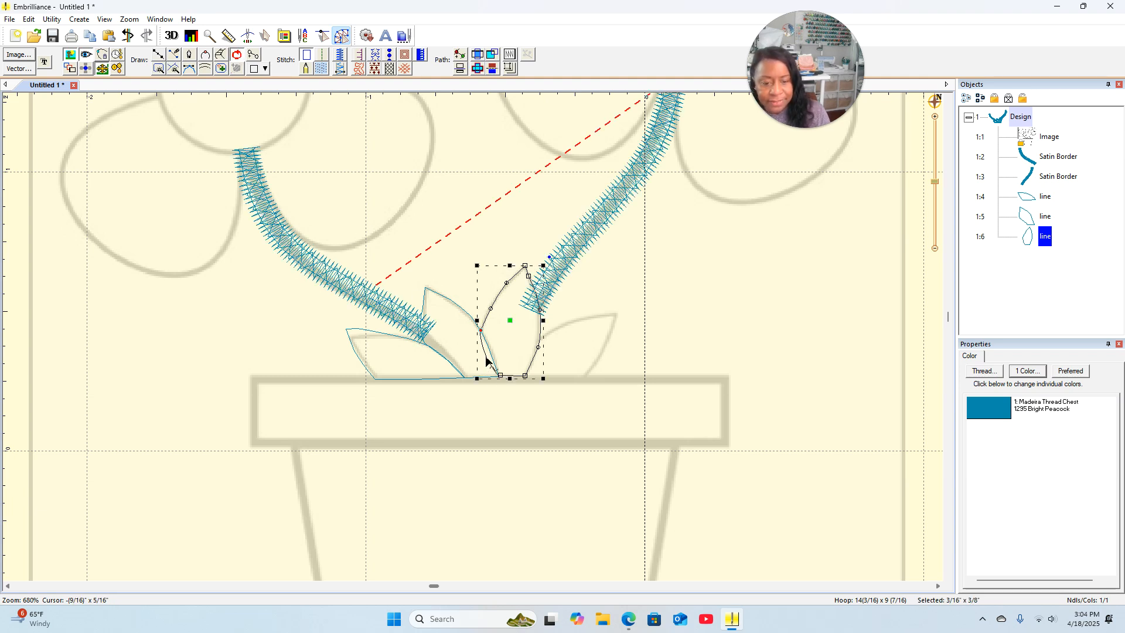
left_click_drag(486, 357, 489, 357)
left_click(411, 368)
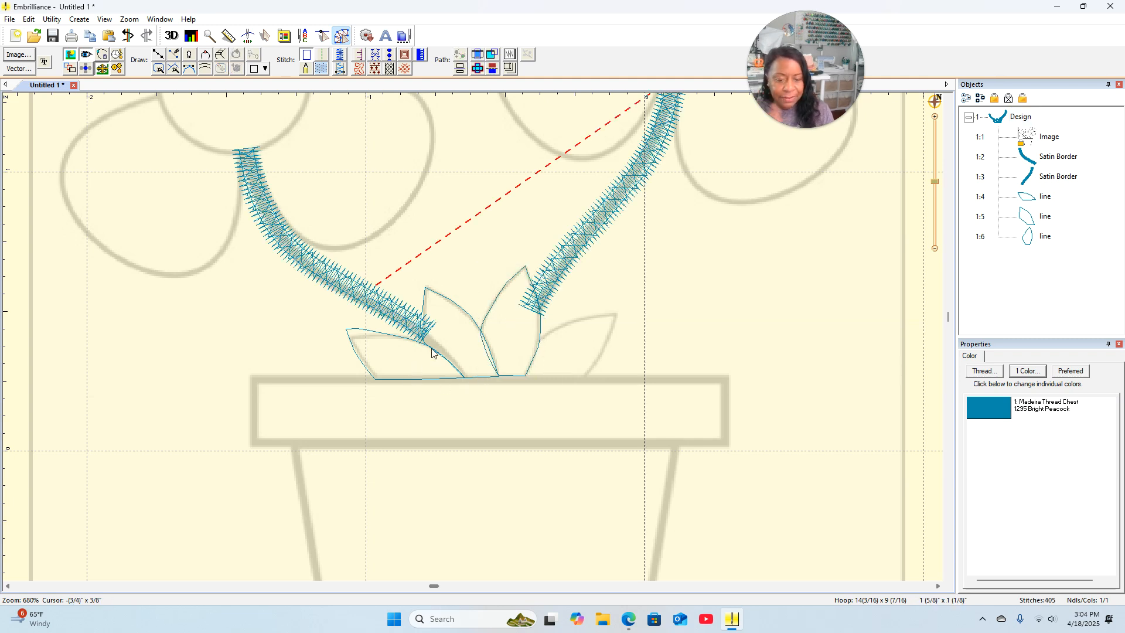
Step: Reshape the second leaf's outline by moving the point on its lower-left side slightly outward and down
left_click(424, 346)
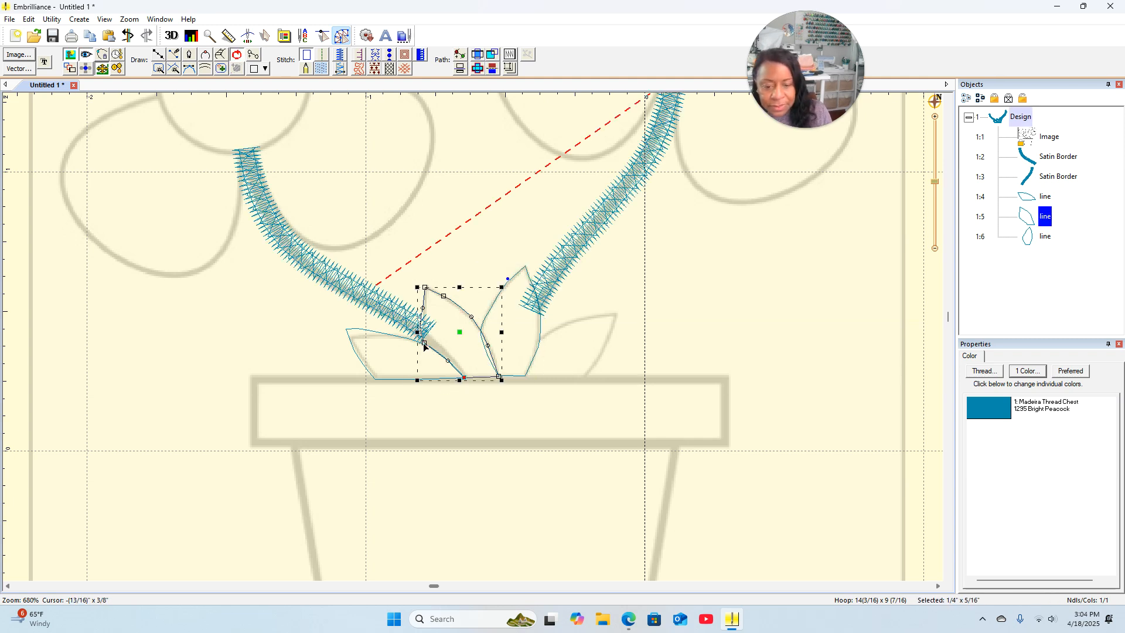
left_click_drag(421, 345, 451, 369)
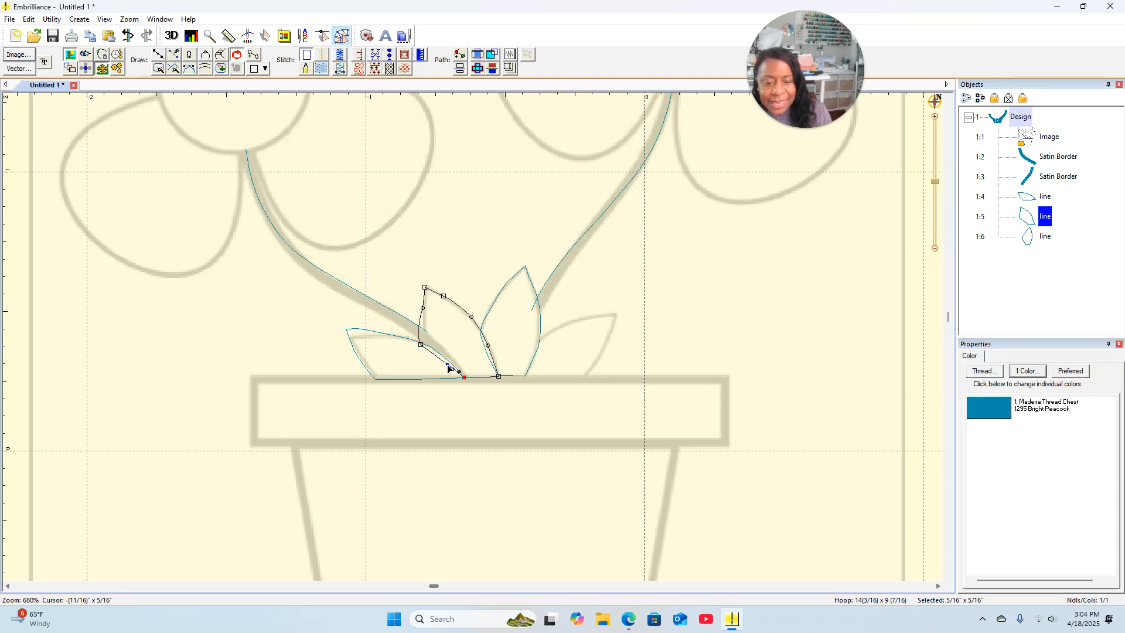
left_click(295, 221)
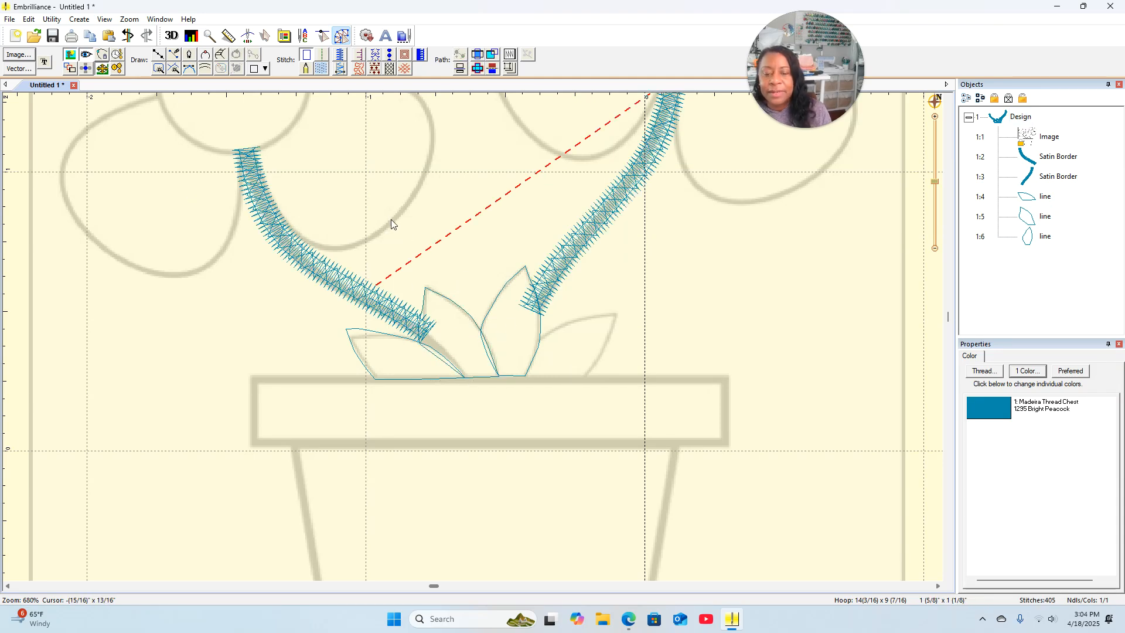
left_click(423, 306)
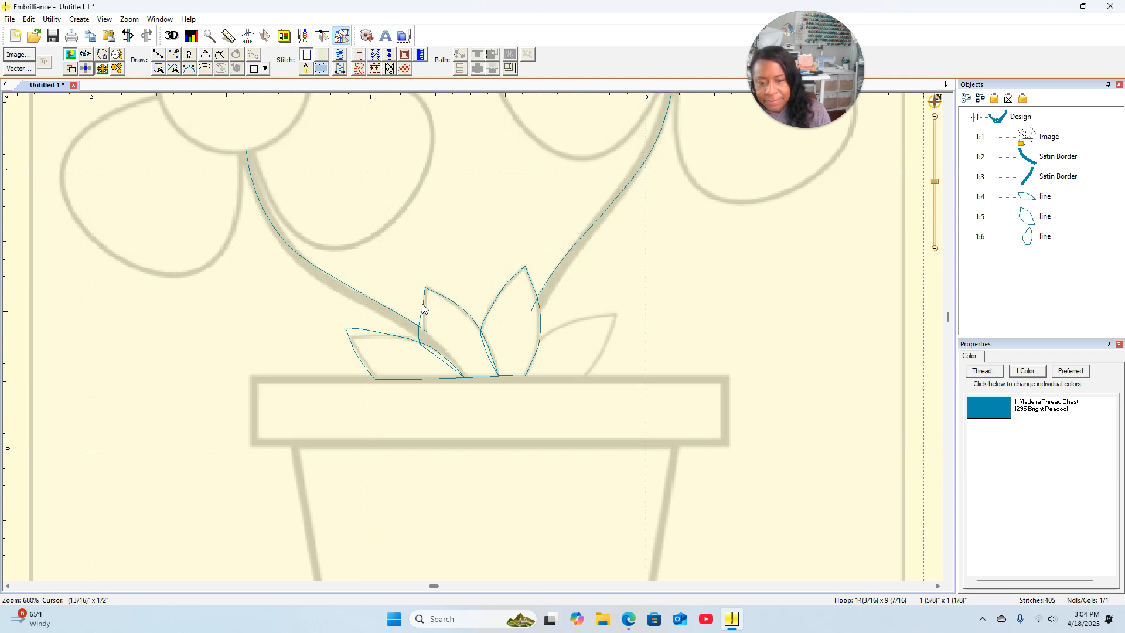
Step: Trace the fourth leaf's upper edge with a curve from the third leaf's right edge to a corner at its tip
left_click(158, 55)
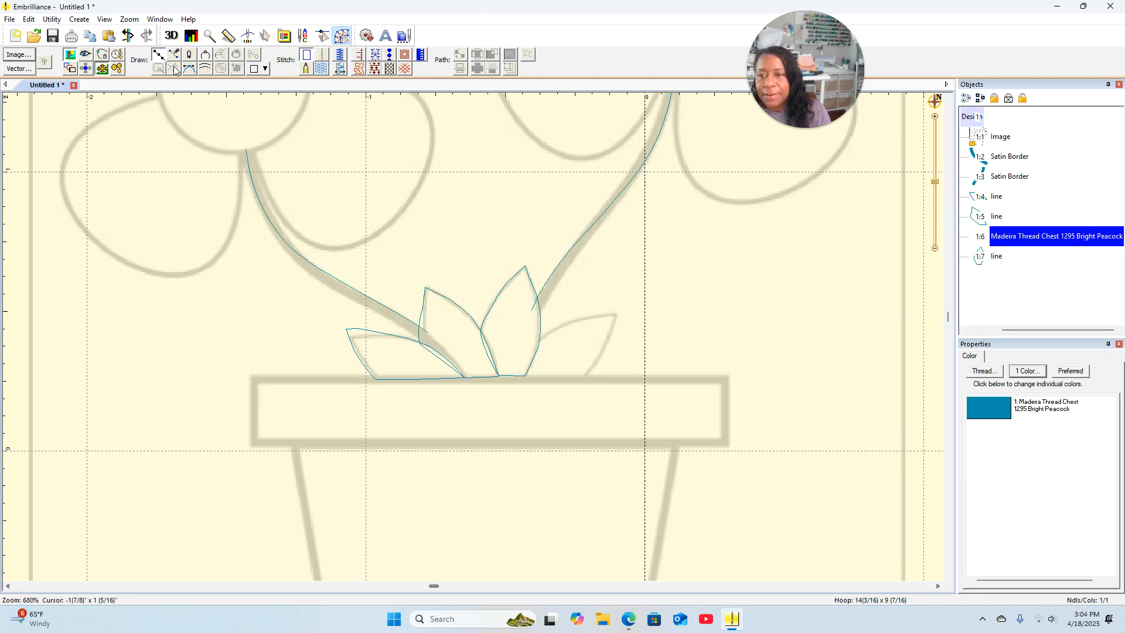
left_click(540, 339)
left_click(576, 321)
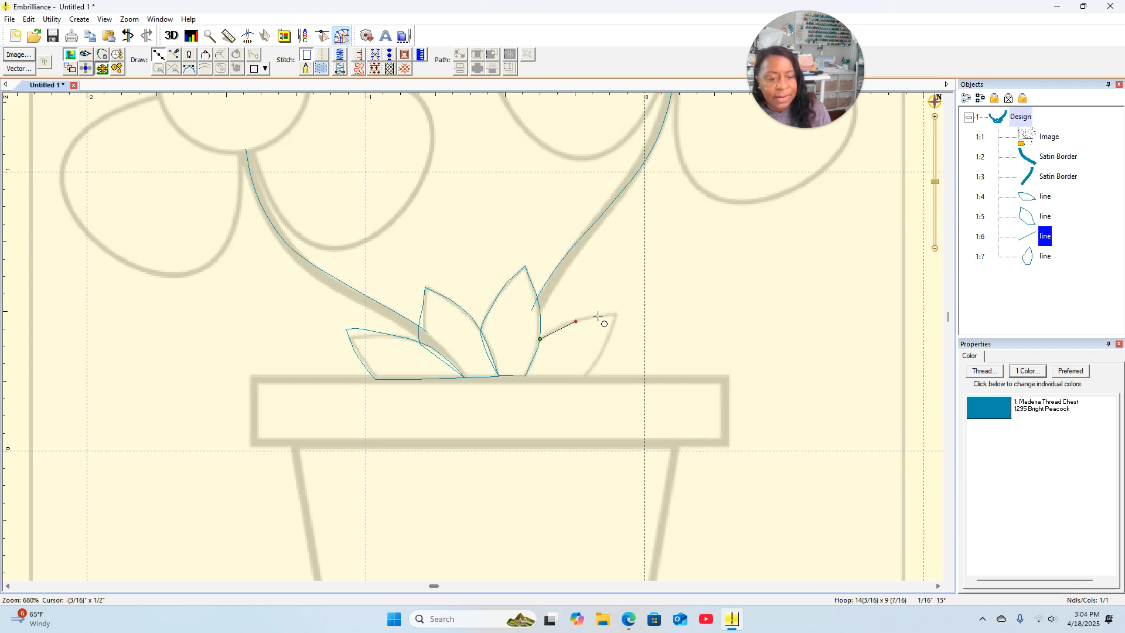
left_click(597, 316)
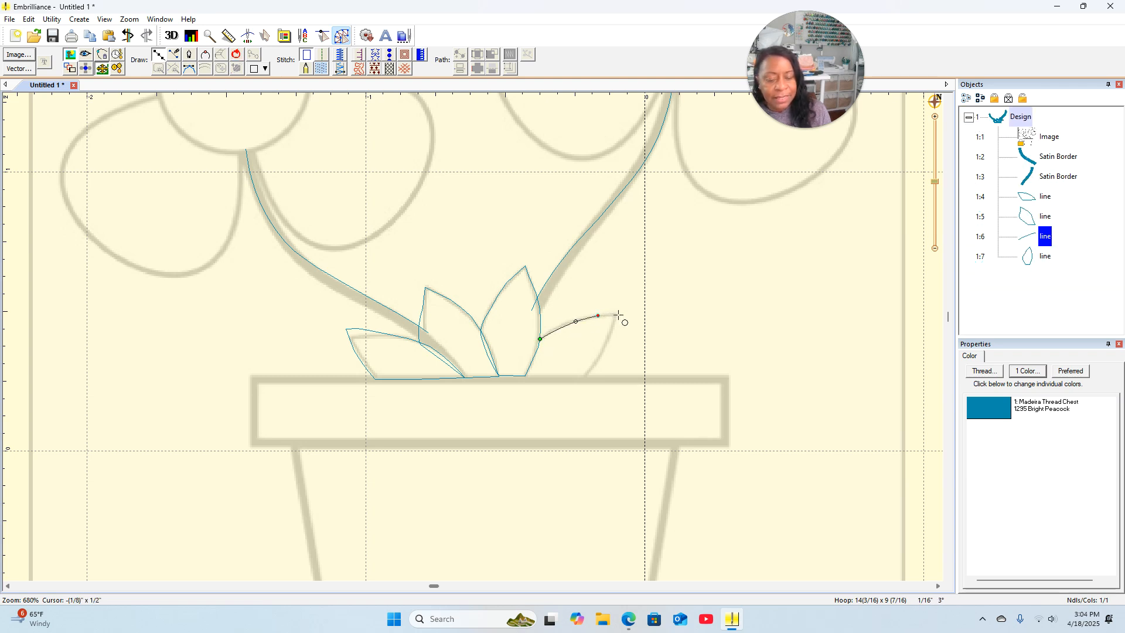
left_click(618, 315)
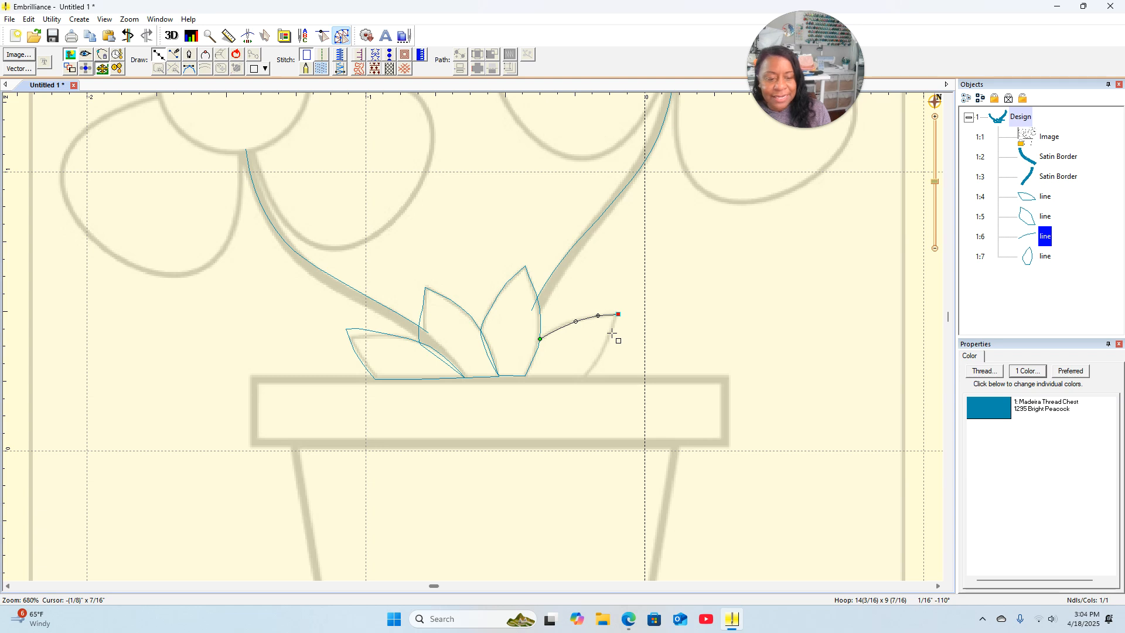
Step: Continue the fourth leaf's trace down its right side and along the rim to the third leaf's base, and close the outline
left_click(612, 332)
left_click(596, 368)
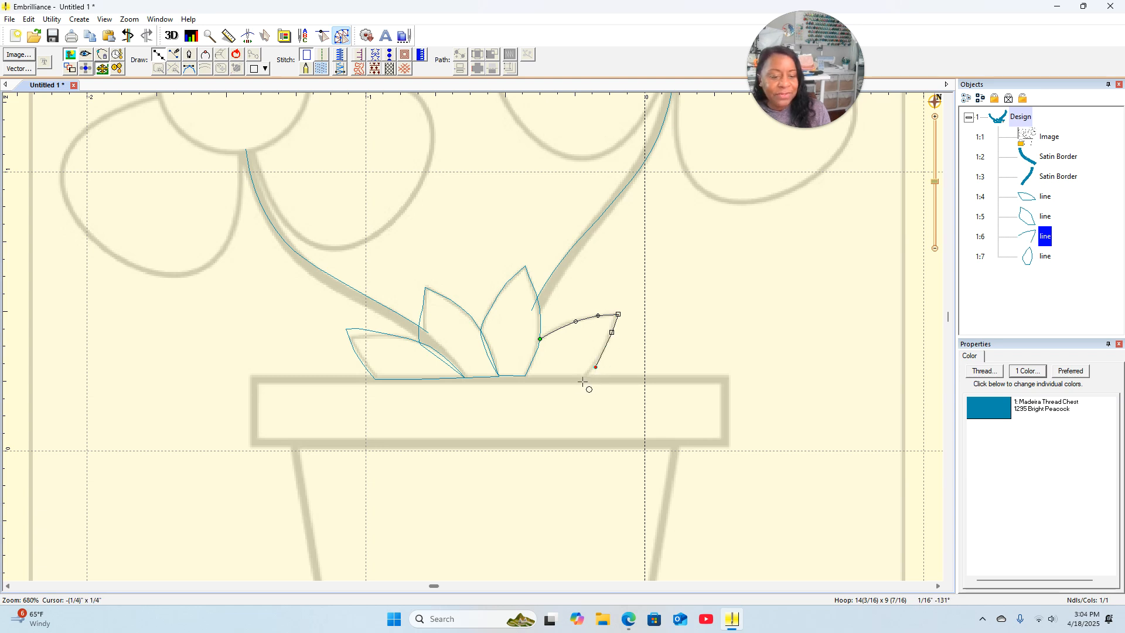
left_click(583, 378)
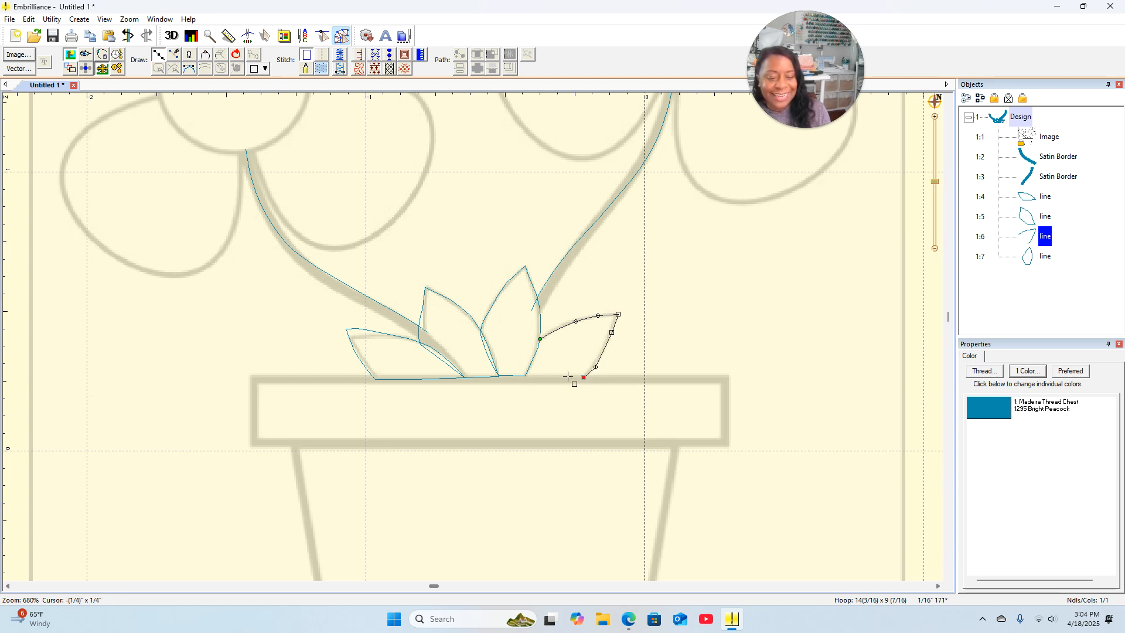
left_click(526, 377)
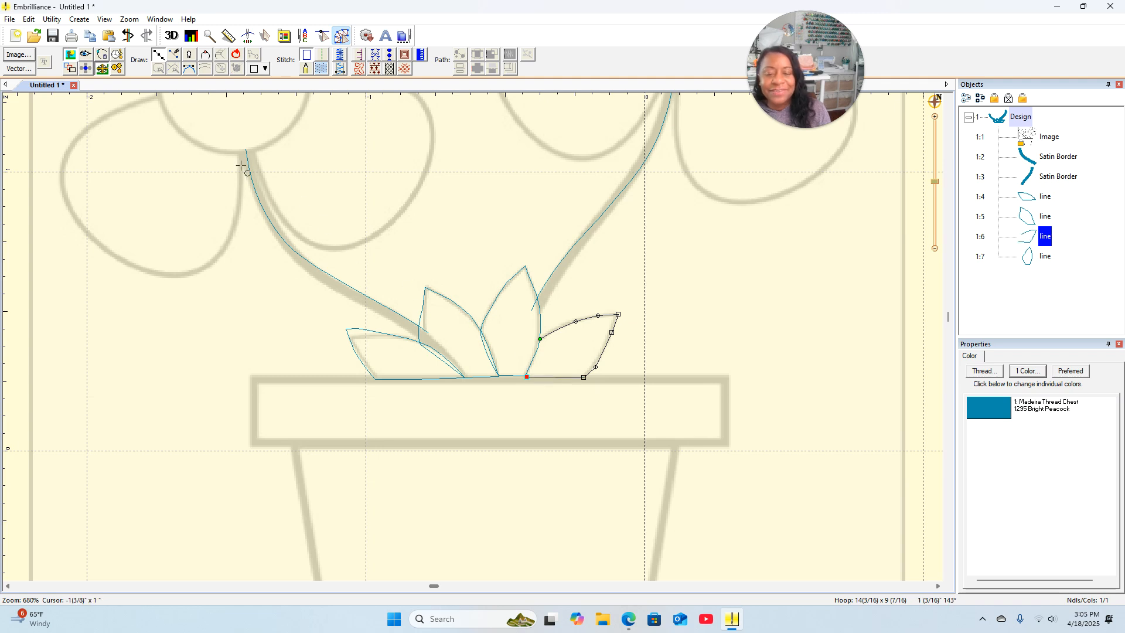
left_click(235, 55)
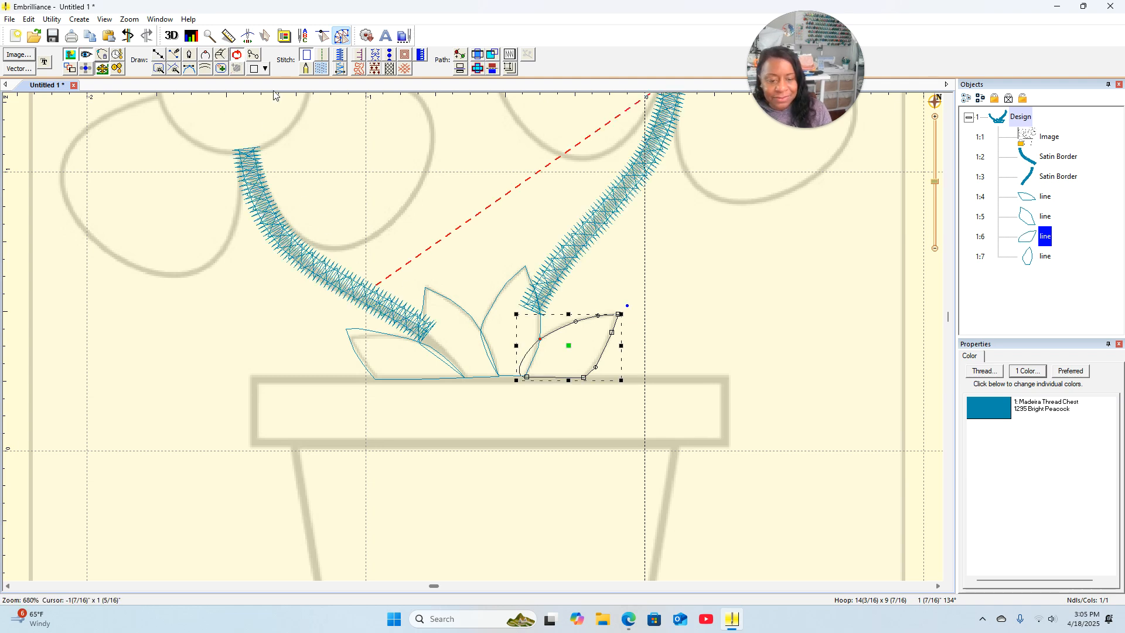
Step: Make the fourth leaf's closing segment a straight line and shift both its end points left to overlap the third leaf
left_click(540, 341)
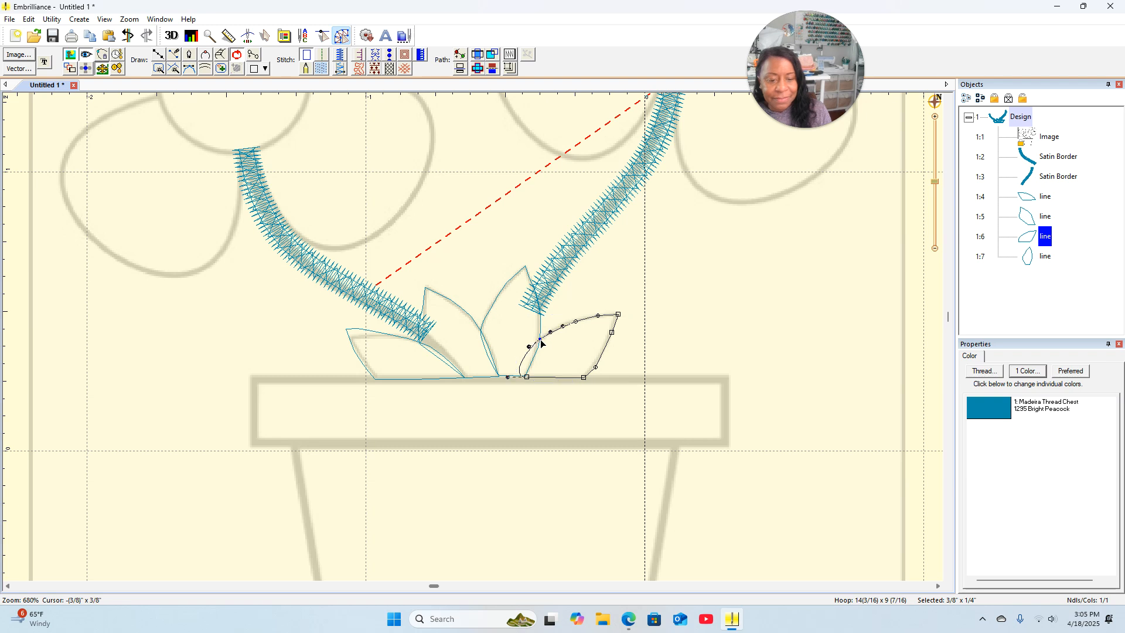
right_click(540, 341)
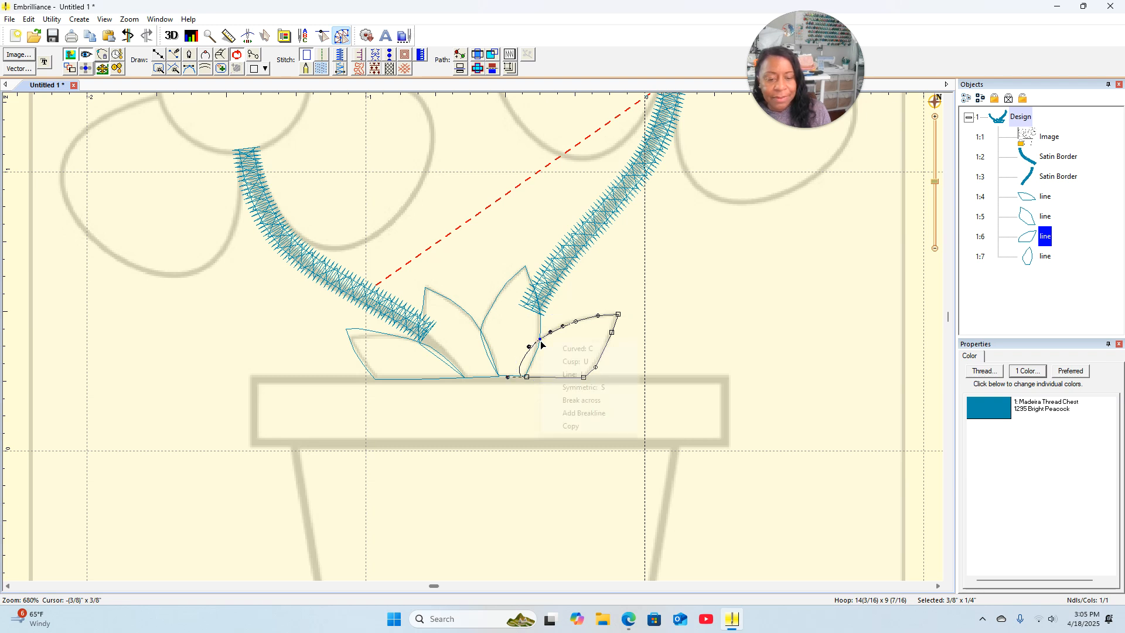
left_click(567, 374)
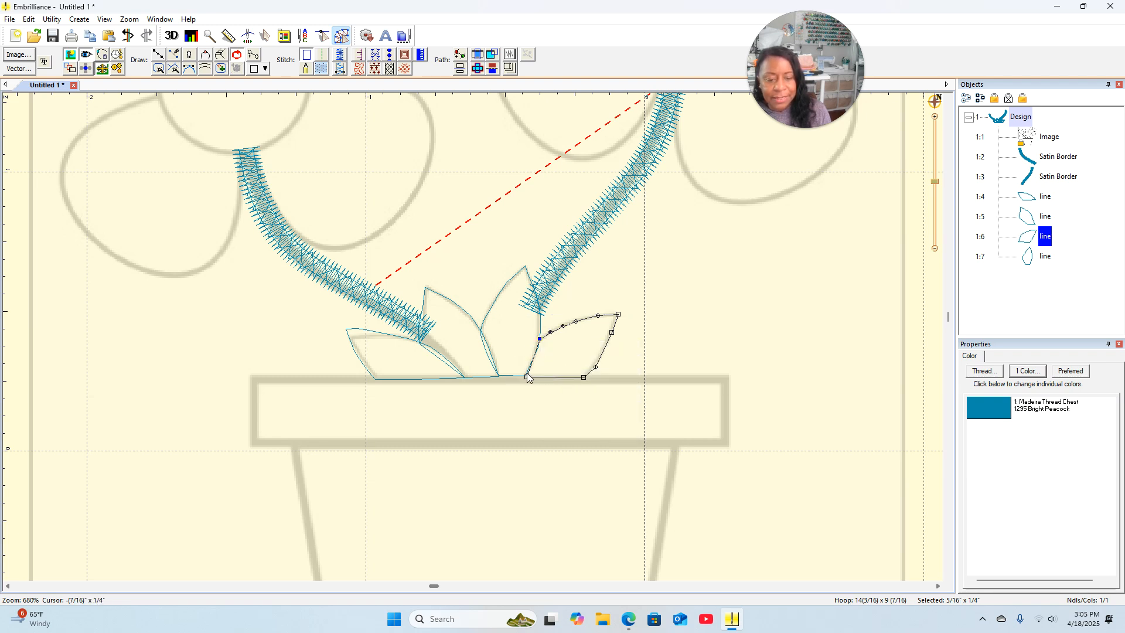
left_click_drag(527, 376, 522, 377)
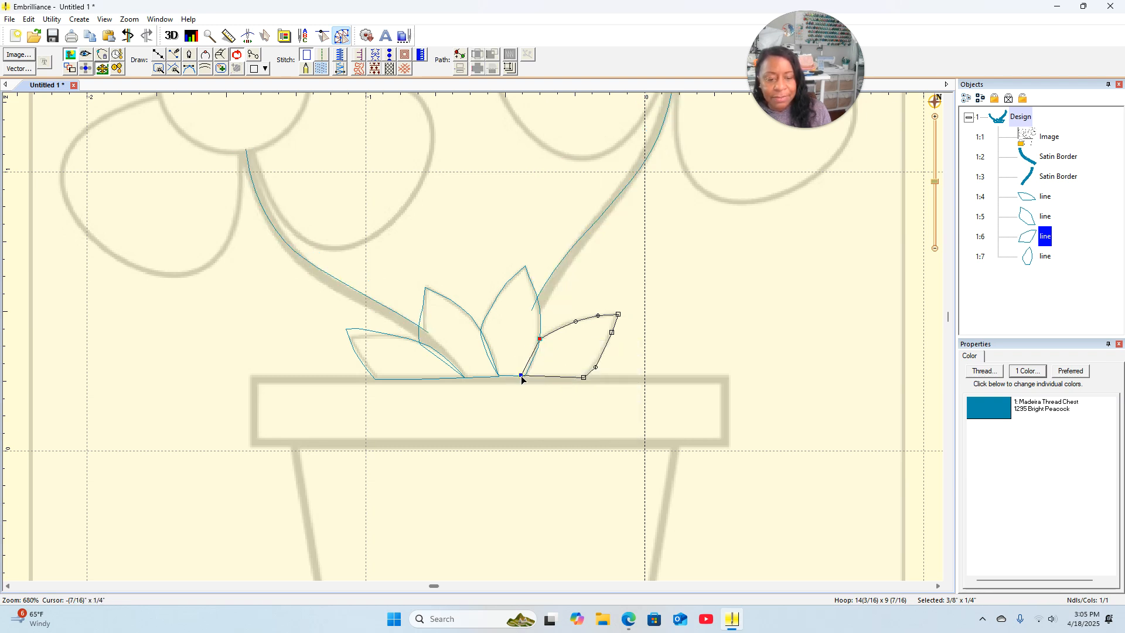
left_click(538, 338)
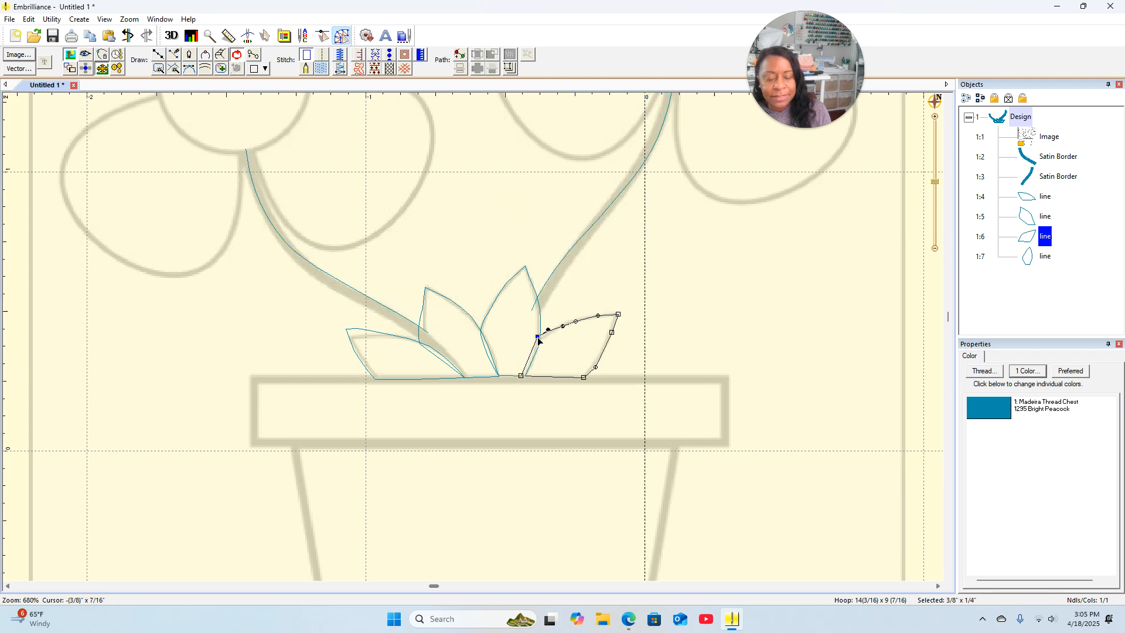
left_click(672, 320)
left_click(662, 342)
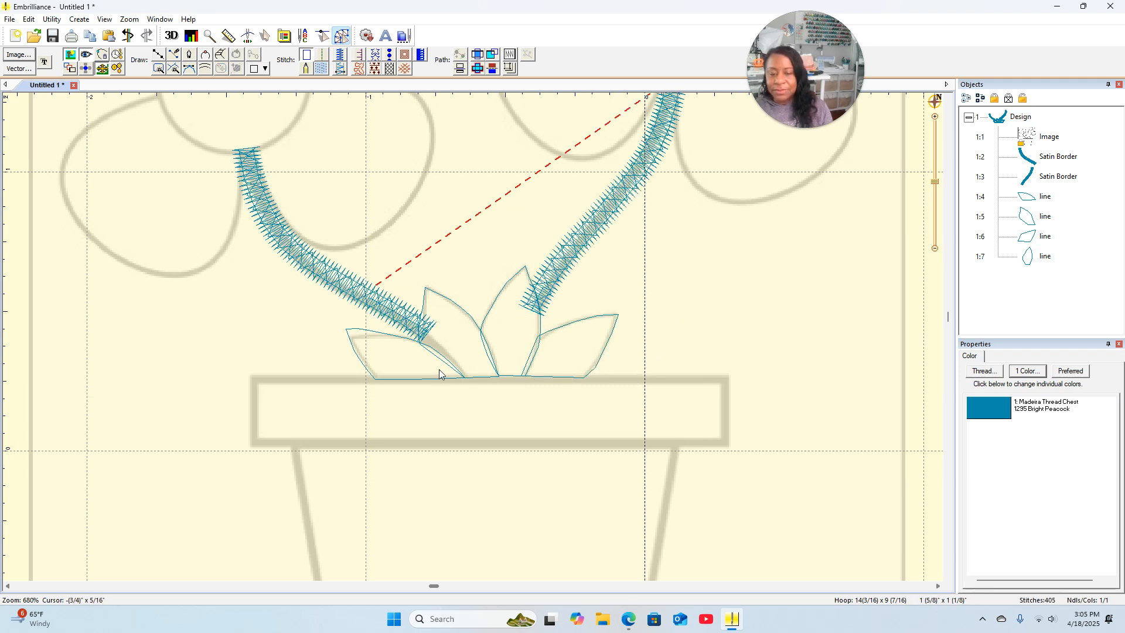
Step: Convert all four leaf outlines to fill stitches together and bring up their thread color settings
left_click(1044, 198)
left_click(1043, 217, "ctrl")
left_click(1043, 237, "ctrl")
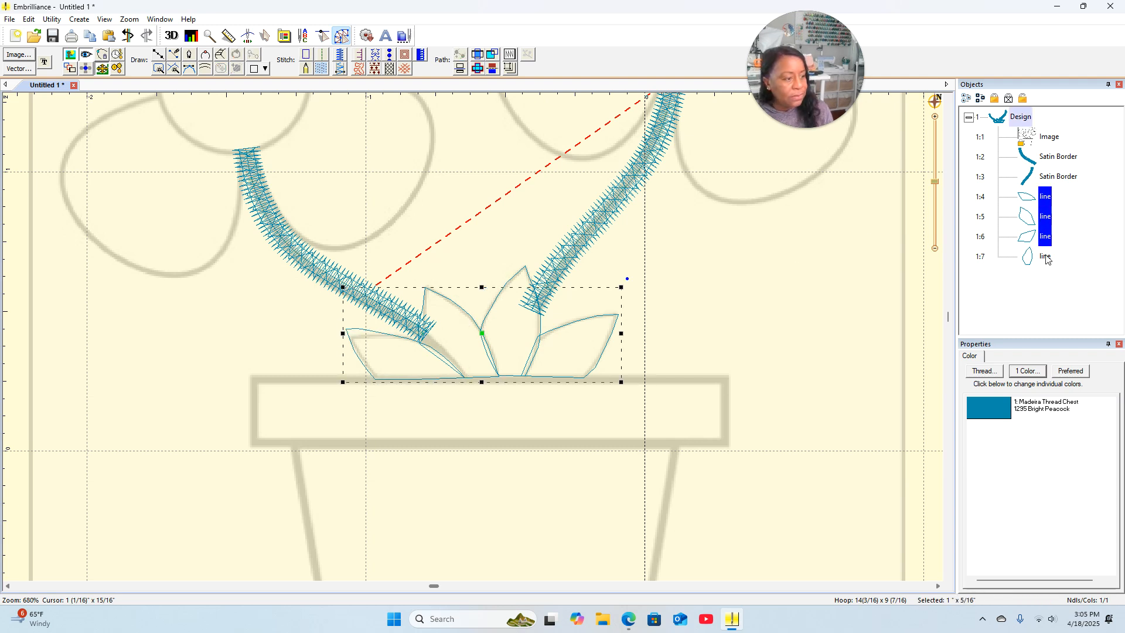
left_click(1041, 261, "ctrl")
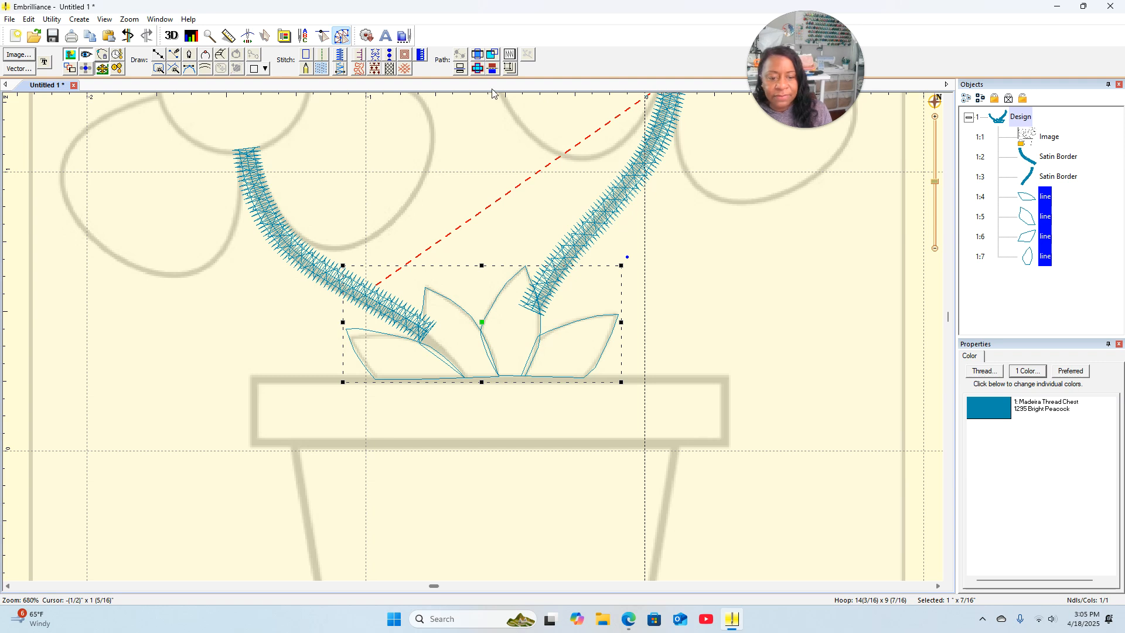
left_click(321, 69)
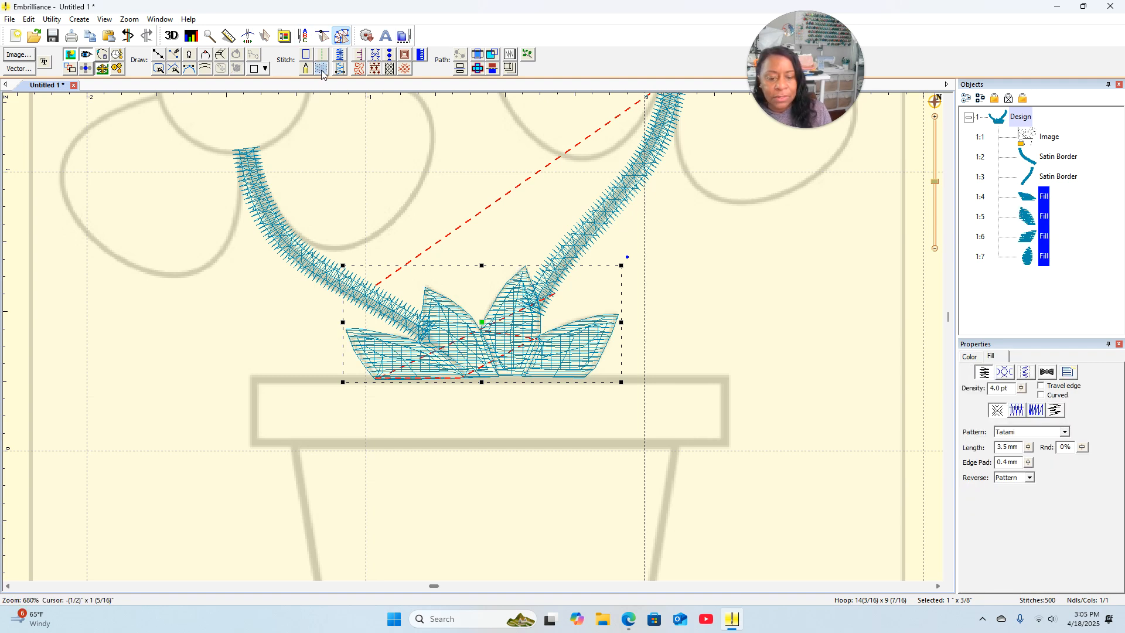
left_click(970, 357)
left_click(990, 414)
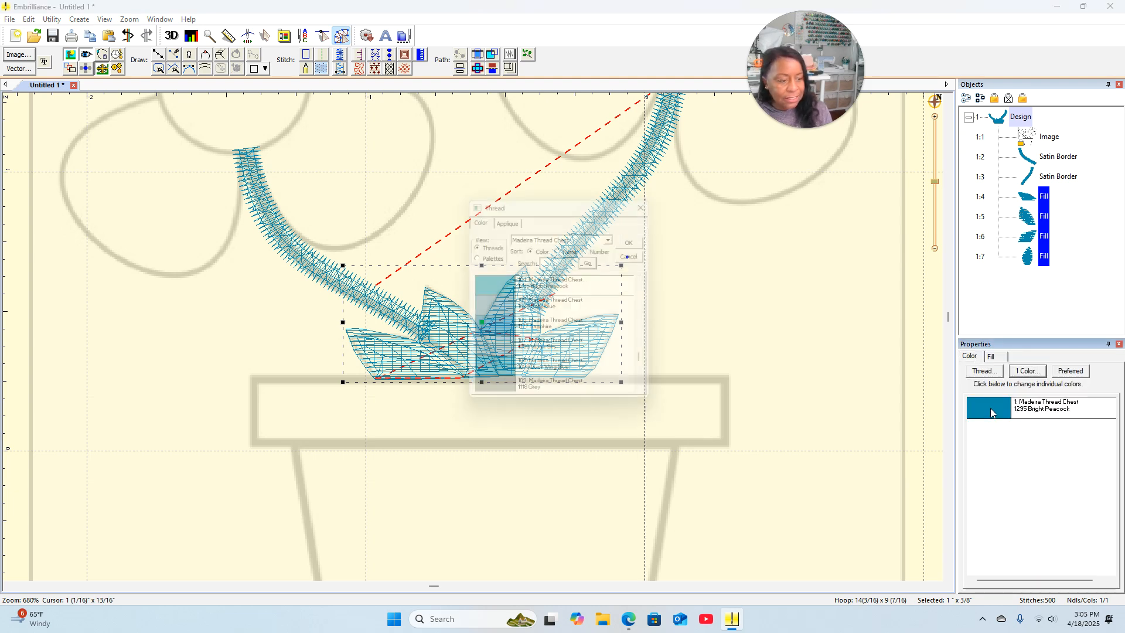
scroll(531, 349, "down", 5)
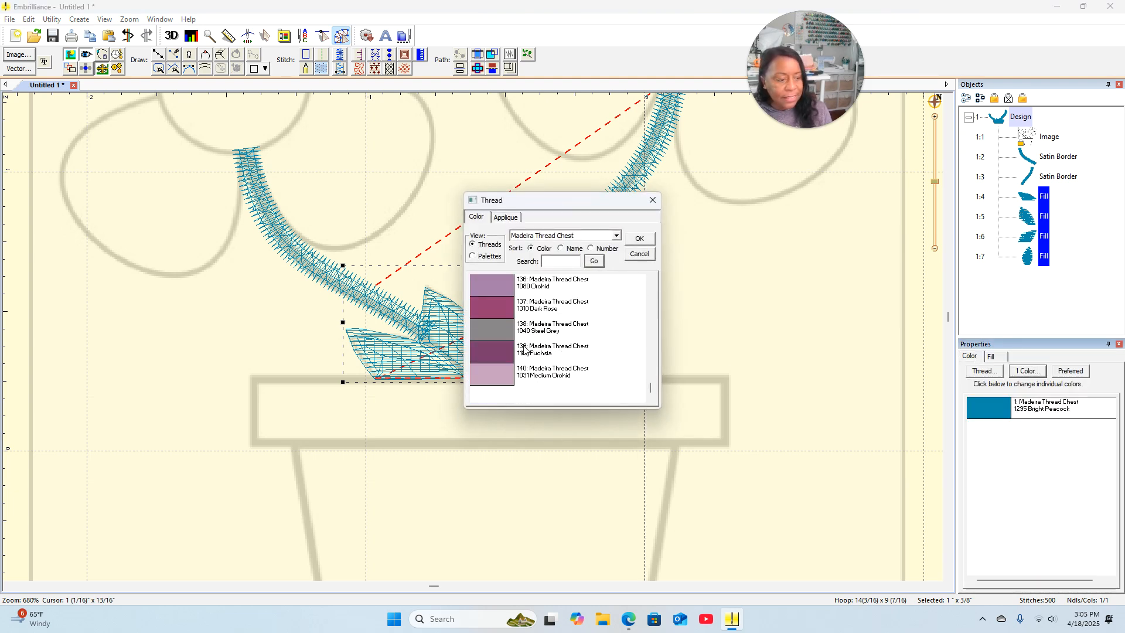
scroll(525, 350, "up", 4)
left_click(652, 200)
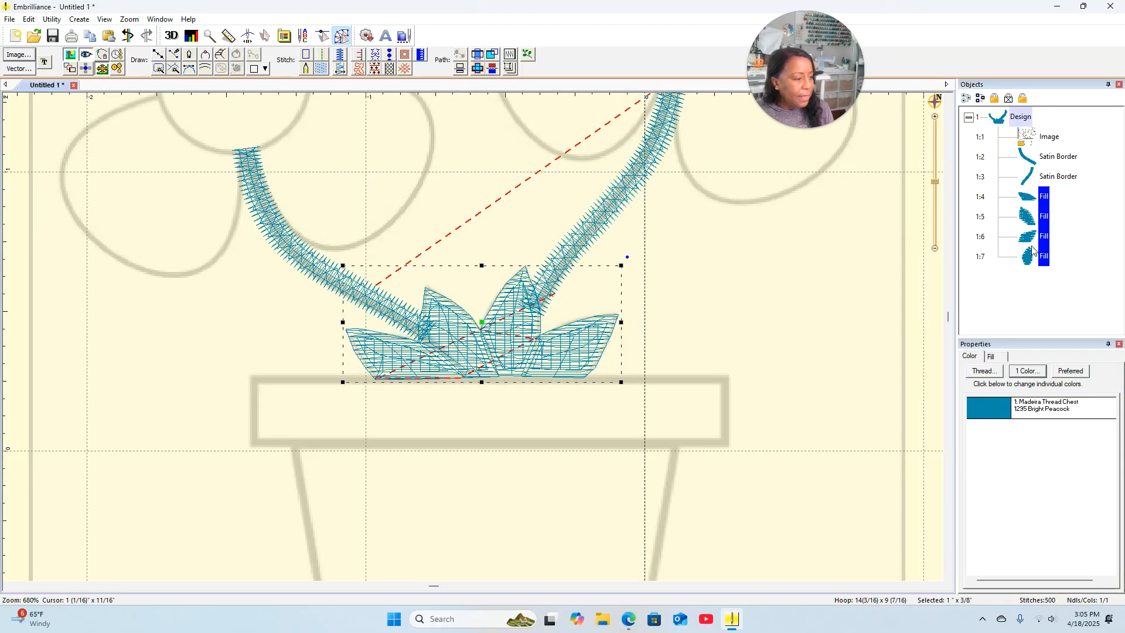
Step: Set the thread color of the four leaf fills to Madeira Thread Chest 1051 Christmas Green
left_click(996, 417)
scroll(516, 324, "down", 3)
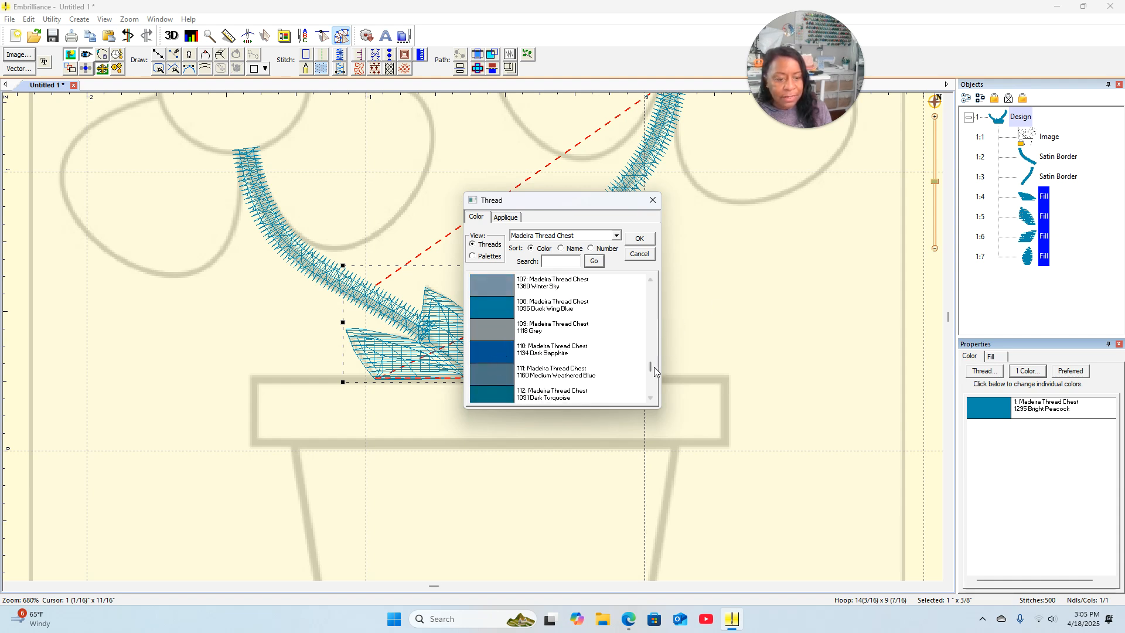
mouse_move(652, 369)
left_mouse_down()
mouse_move(650, 396)
mouse_move(649, 352)
left_mouse_up()
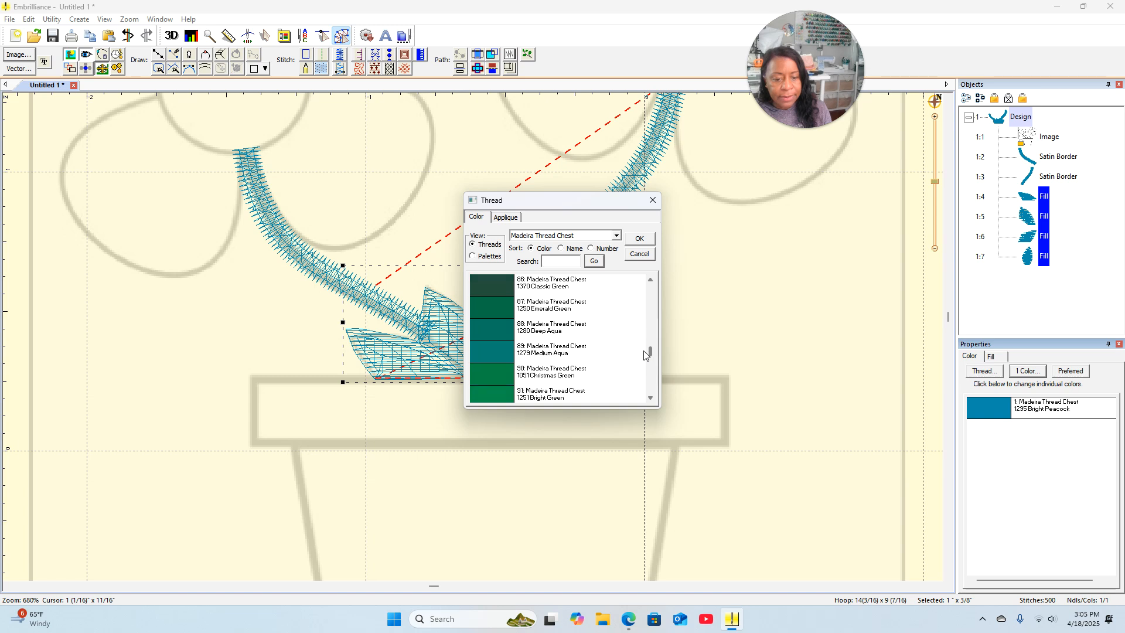
left_click(499, 376)
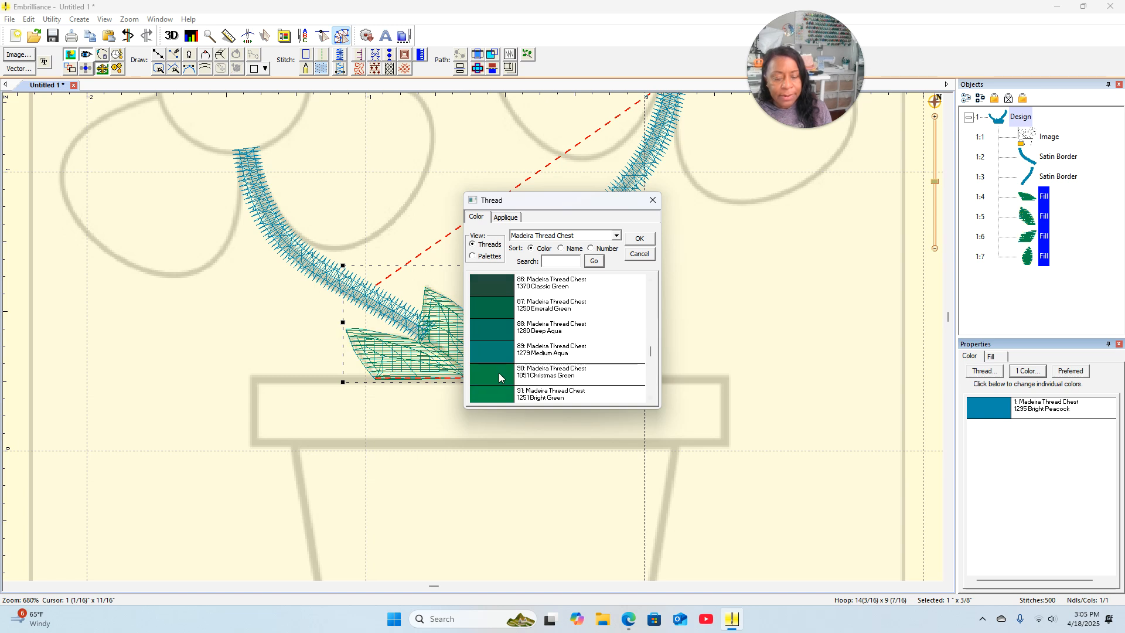
left_click(640, 239)
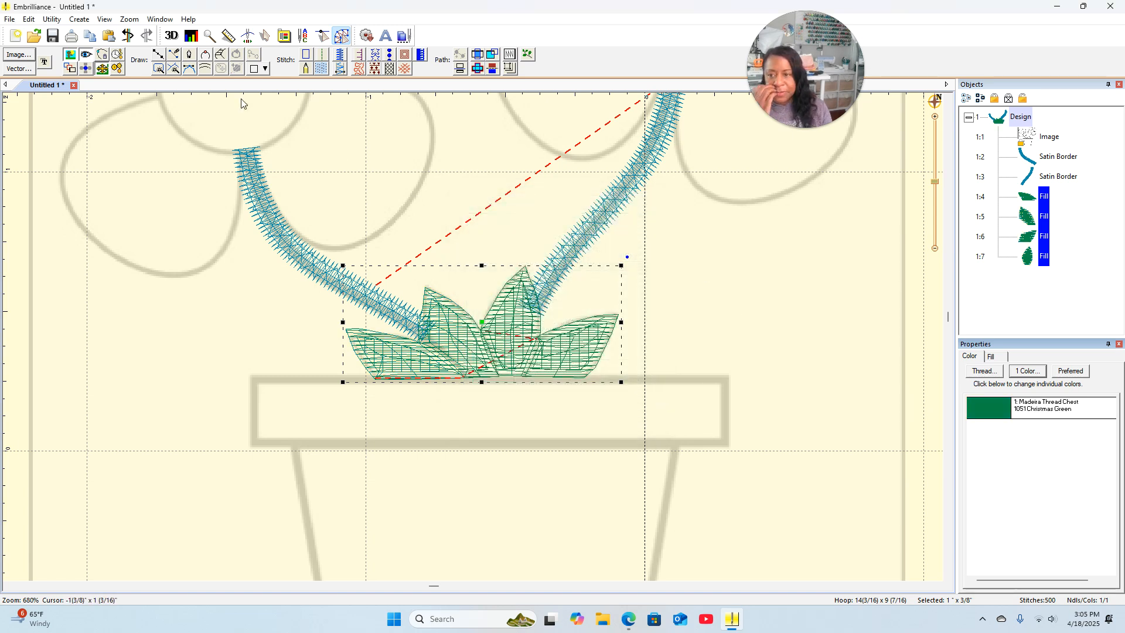
Step: Preview the filled leaves up close in the 3D rendering, return to the plain stitch view, and deselect the leaves
left_click(170, 37)
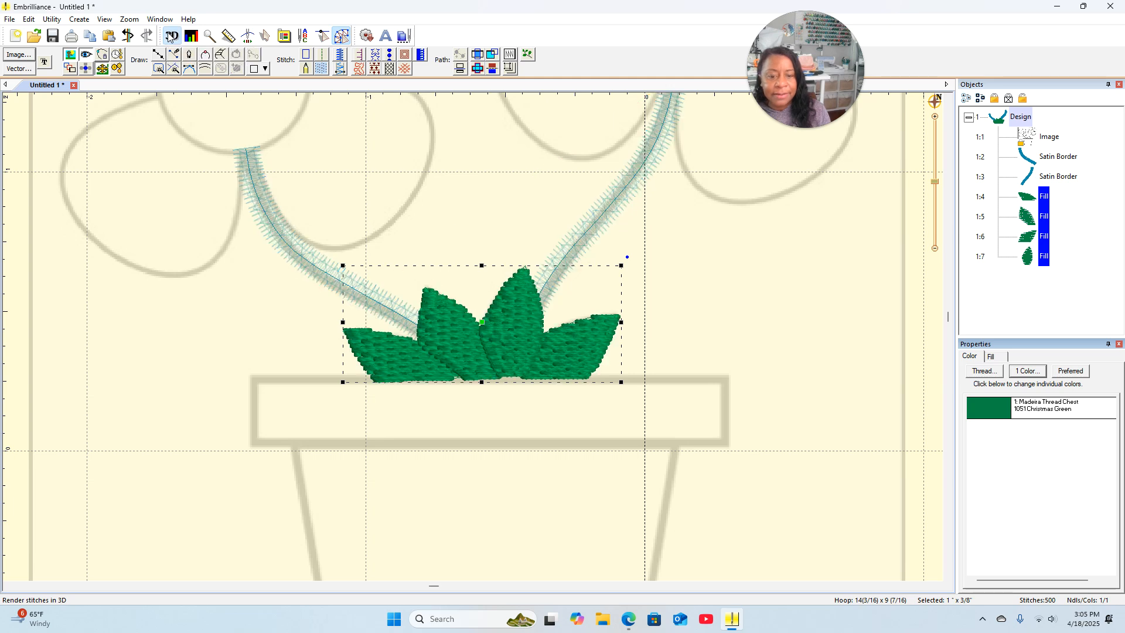
scroll(803, 292, "down", 1)
scroll(802, 293, "up", 2)
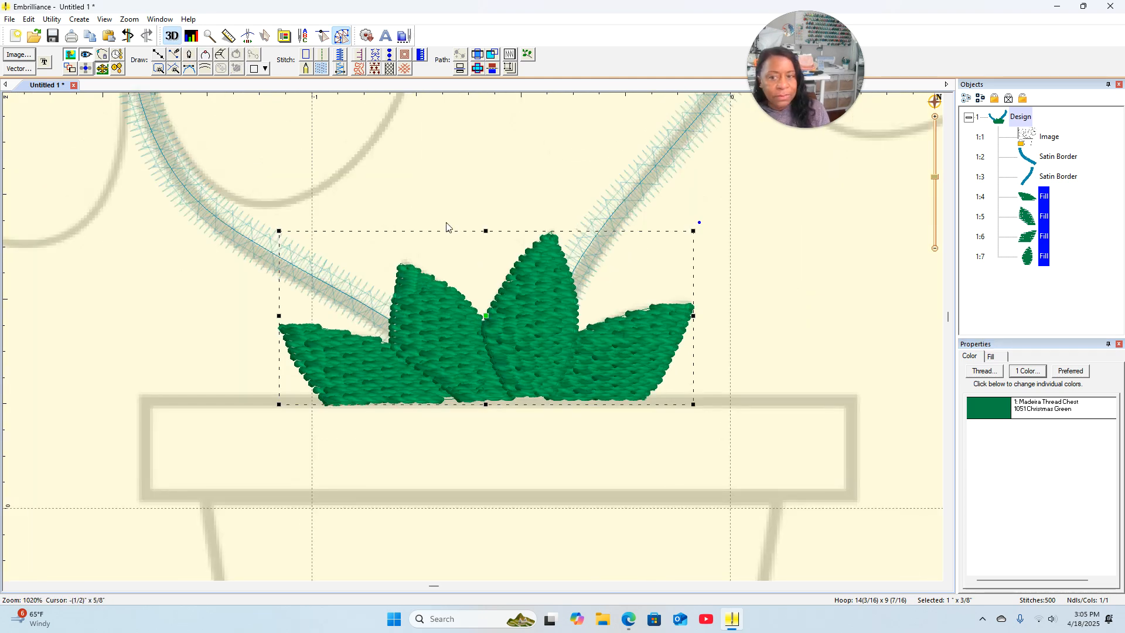
left_click(171, 36)
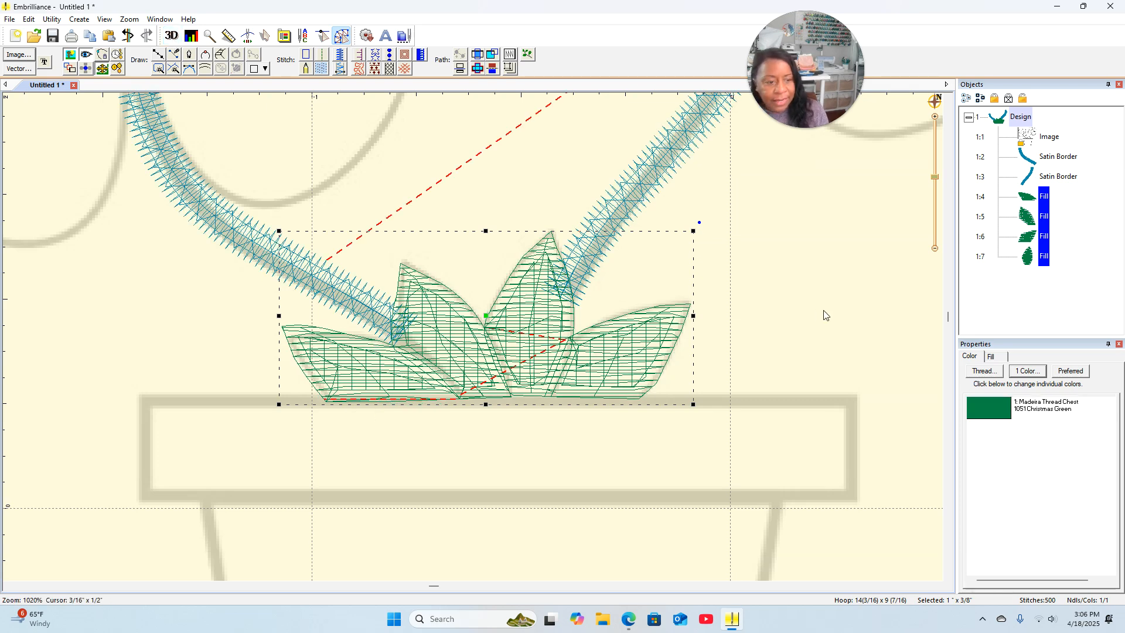
left_click(843, 311)
Step: Move the stitch end points of the first and second leaves from the left to their bottom-right corners
left_click(342, 354)
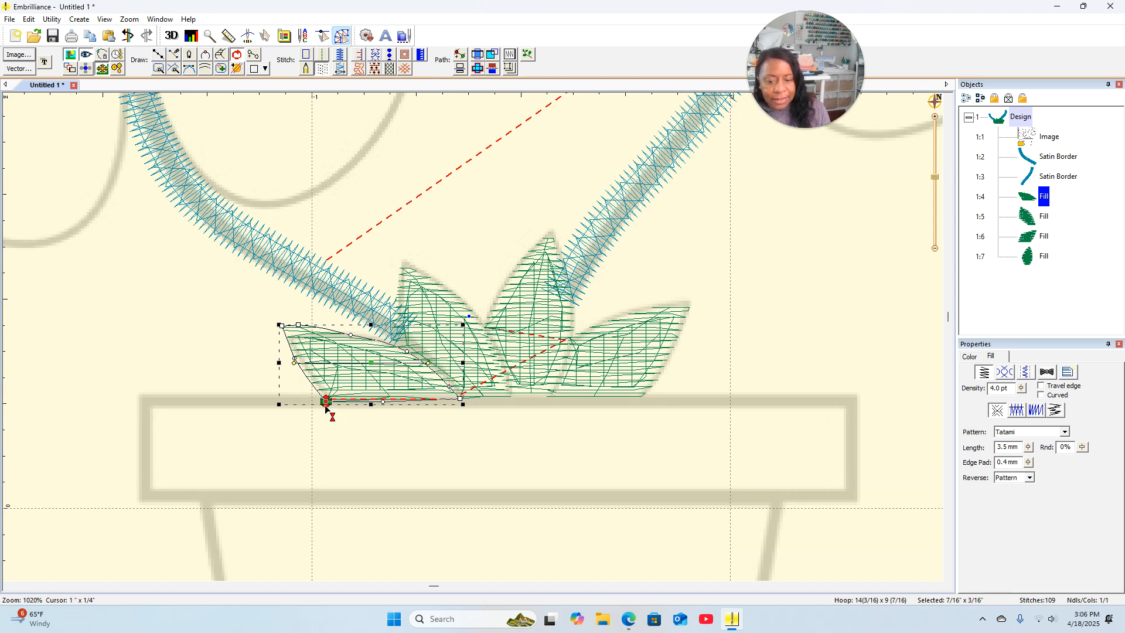
left_click_drag(327, 406, 463, 405)
left_click(479, 352)
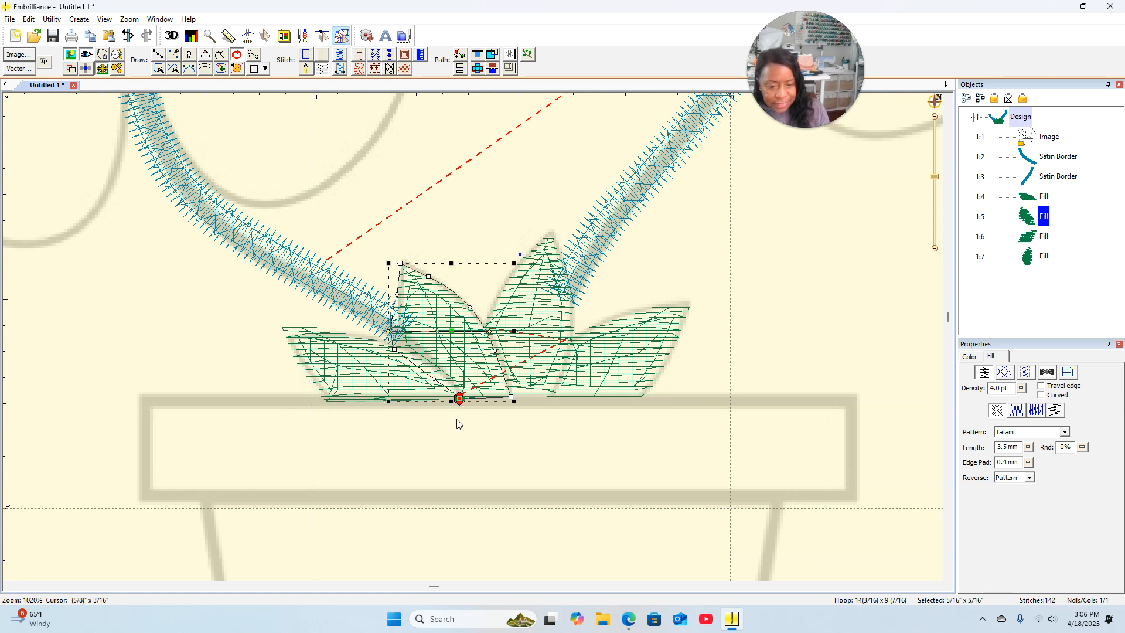
left_click_drag(460, 406, 516, 413)
Step: Move the tall third leaf's stitch start point to its bottom-left corner and its end point to its bottom-right corner
left_click(549, 309)
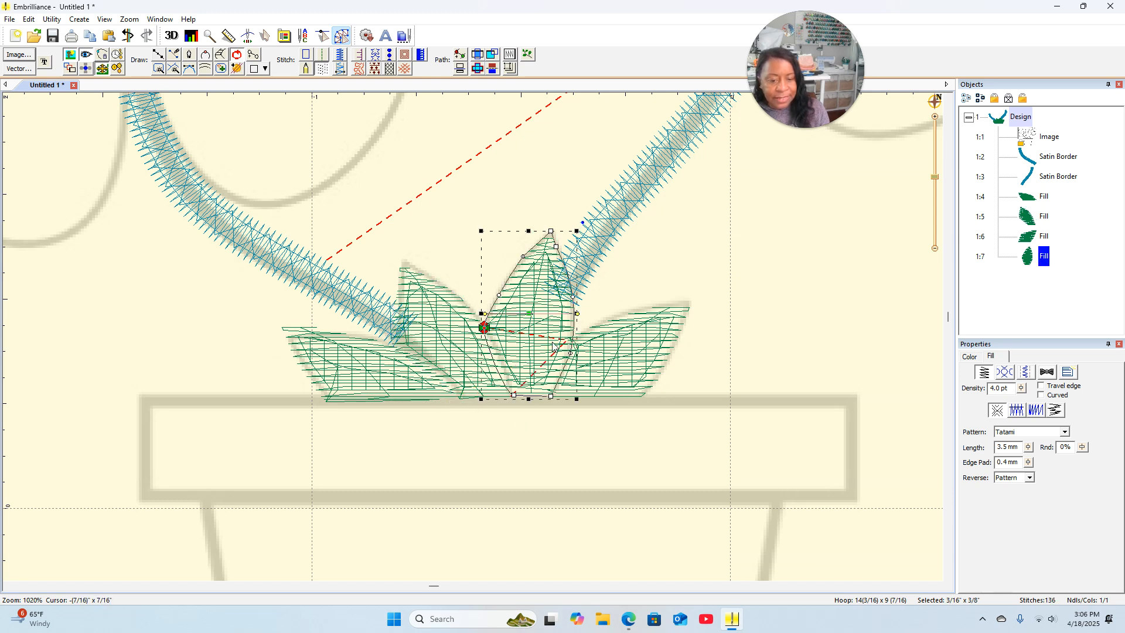
left_click_drag(489, 332, 515, 396)
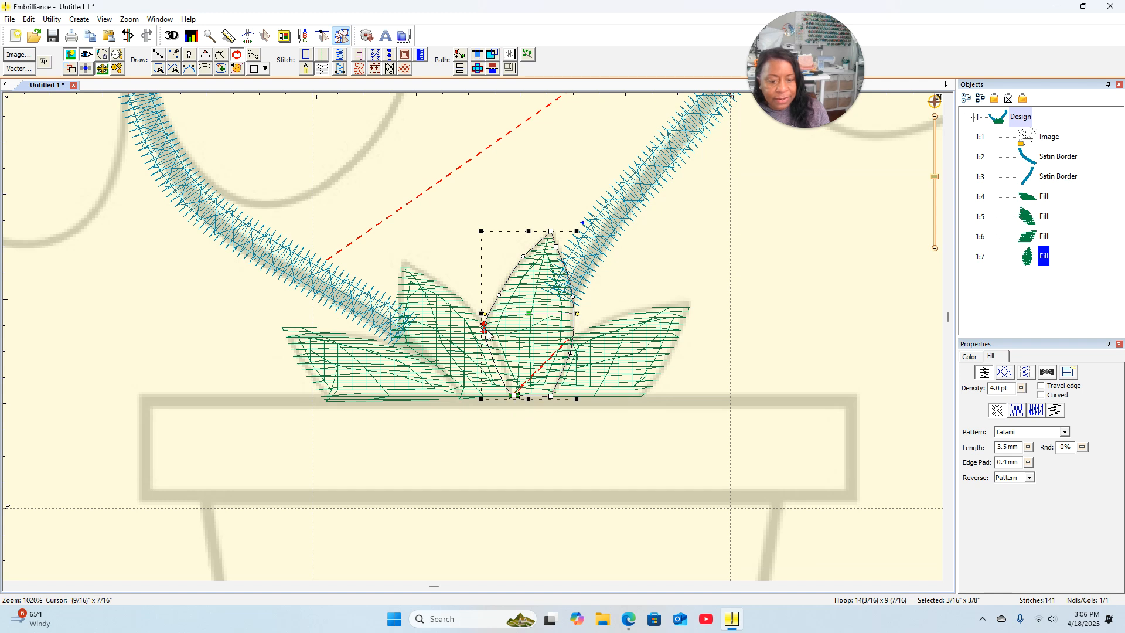
mouse_move(485, 326)
left_mouse_down()
mouse_move(554, 375)
mouse_move(549, 396)
left_mouse_up()
Step: Move the rightmost leaf's stitch start point to its bottom-left corner and its end point to its bottom-right corner
left_click(570, 335)
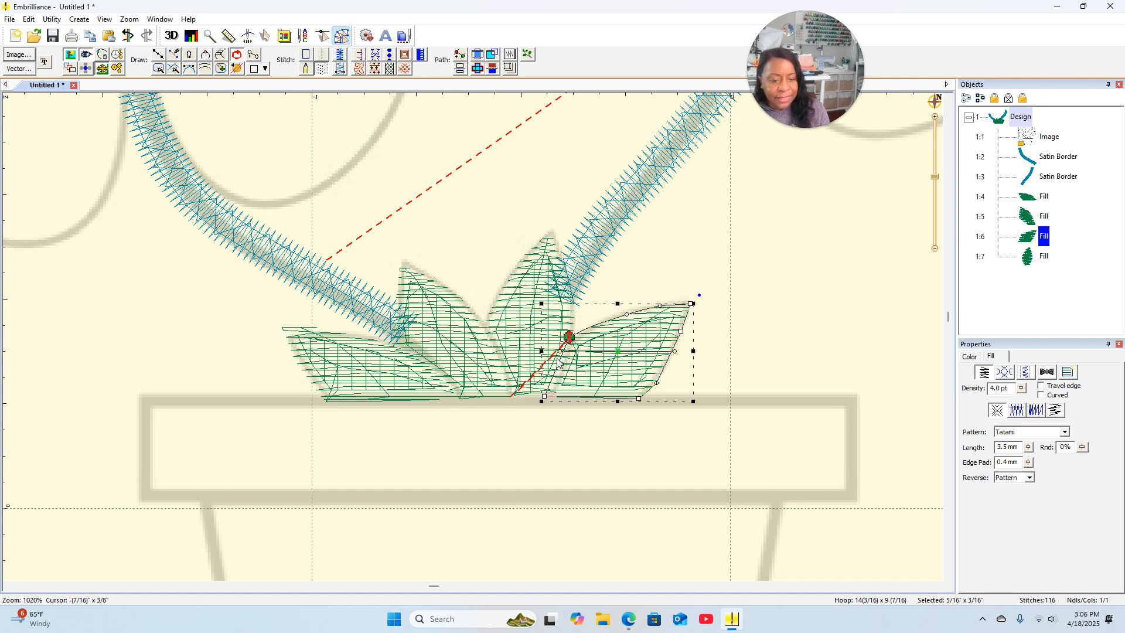
left_click_drag(574, 342, 551, 401)
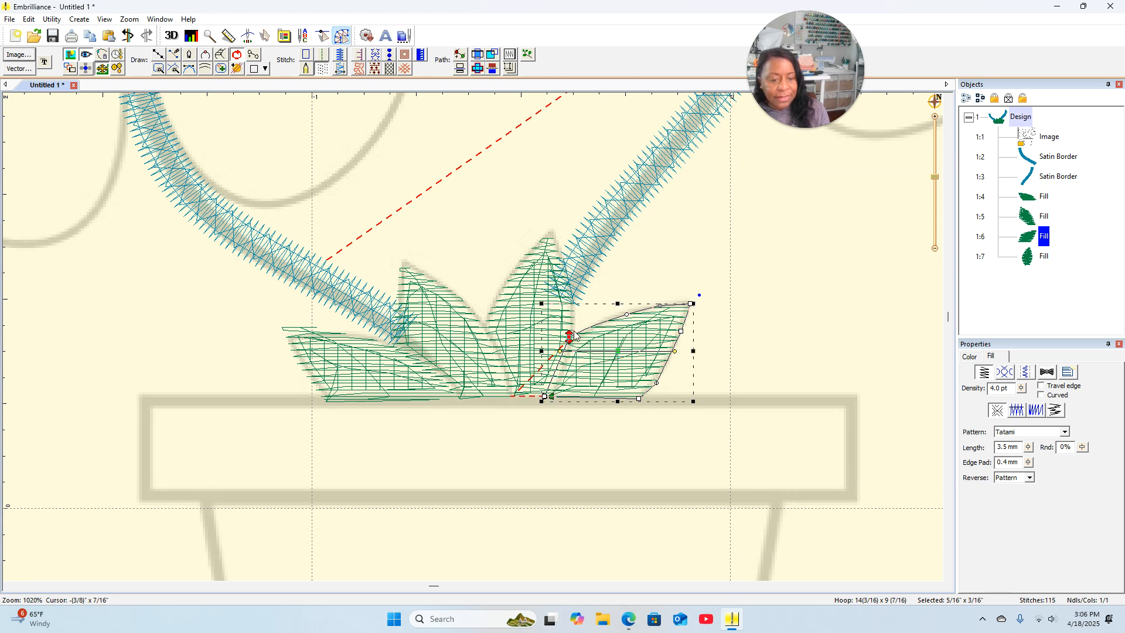
left_click_drag(571, 335, 604, 372)
left_click_drag(640, 399, 640, 399)
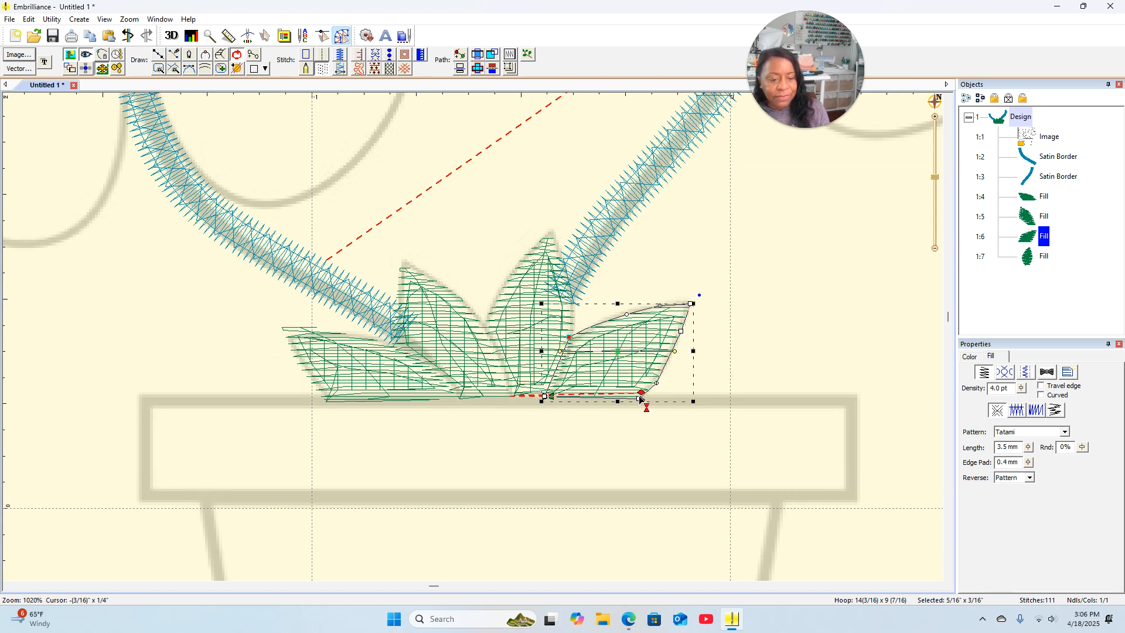
left_click(754, 329)
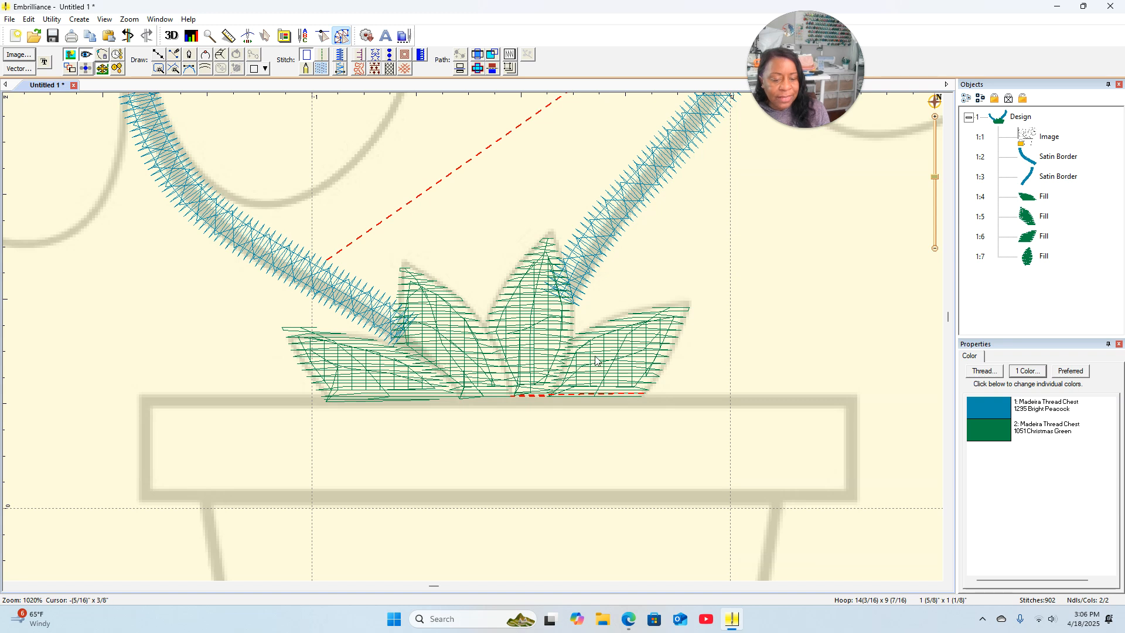
Step: Try the rightmost leaf's stitch start point at its upper-left corner, and return it to the bottom-left corner
left_click(639, 338)
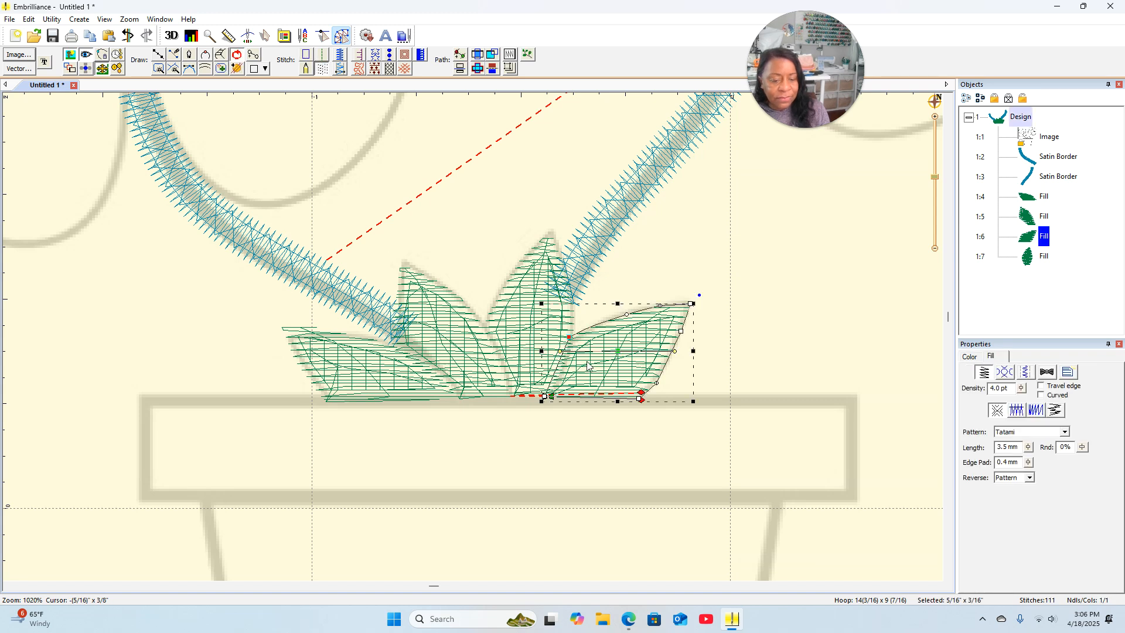
left_click(518, 343)
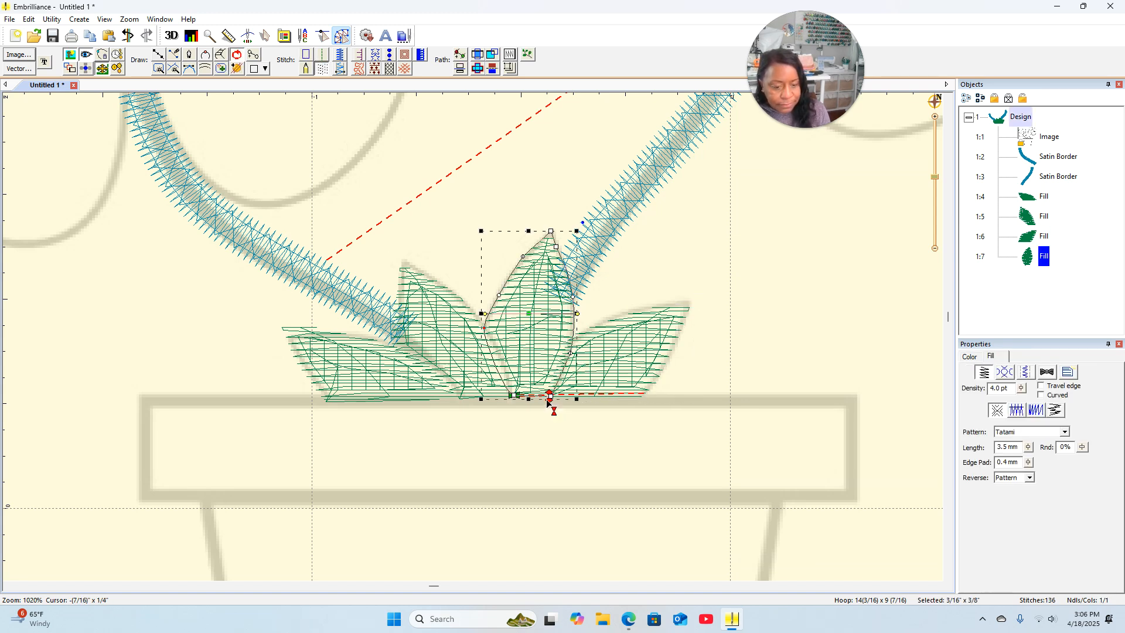
left_click_drag(549, 398, 567, 358)
left_click(626, 360)
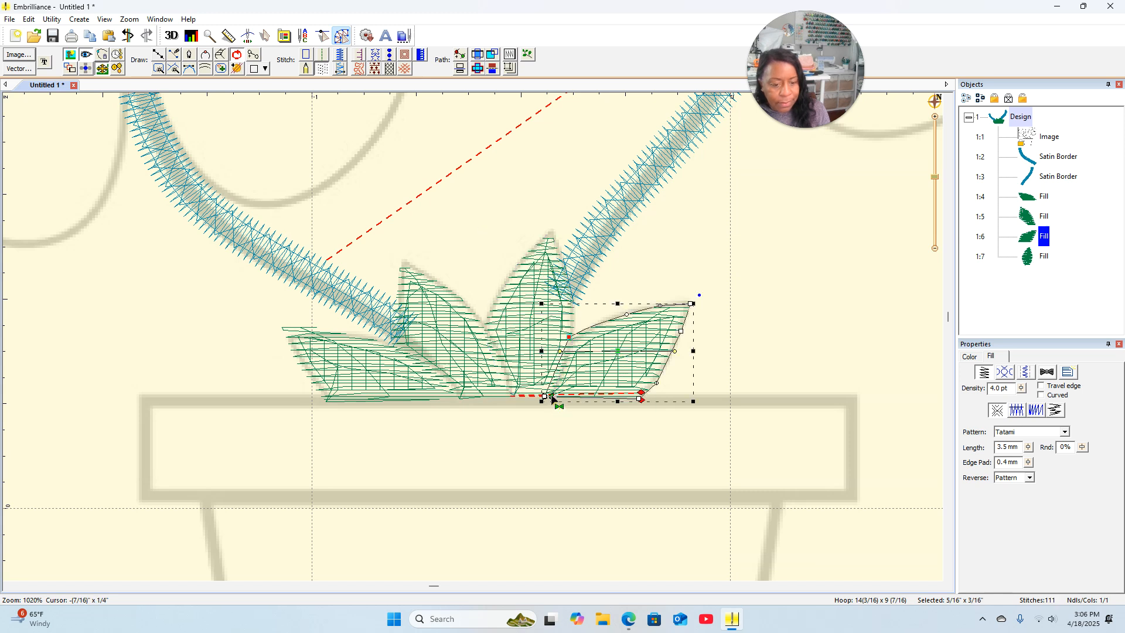
left_click_drag(553, 400, 571, 337)
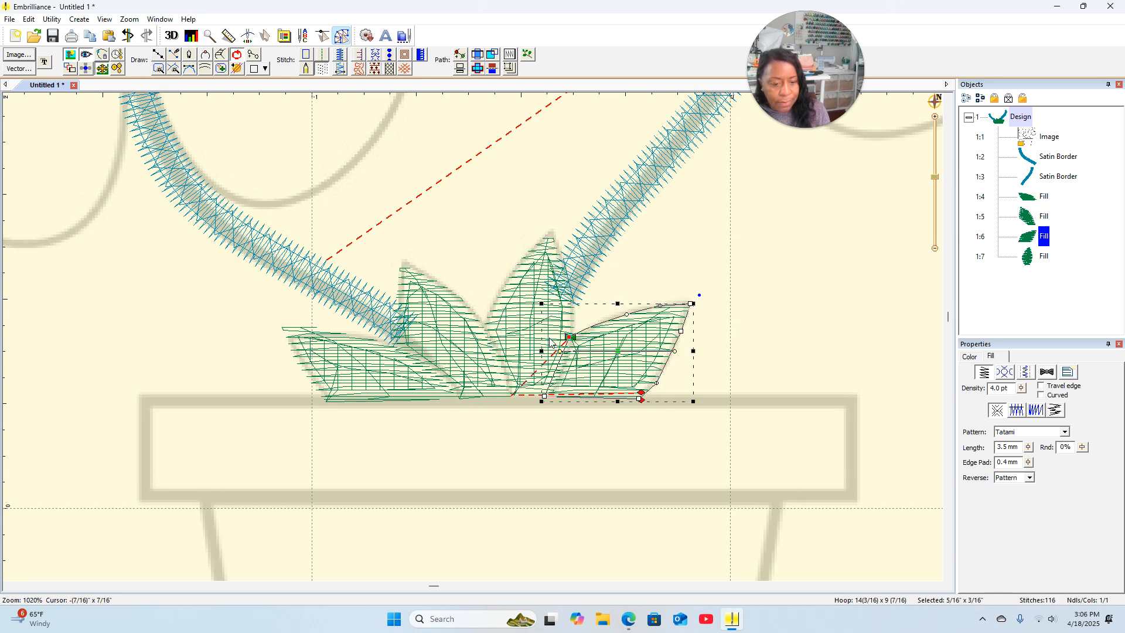
left_click_drag(567, 339, 550, 396)
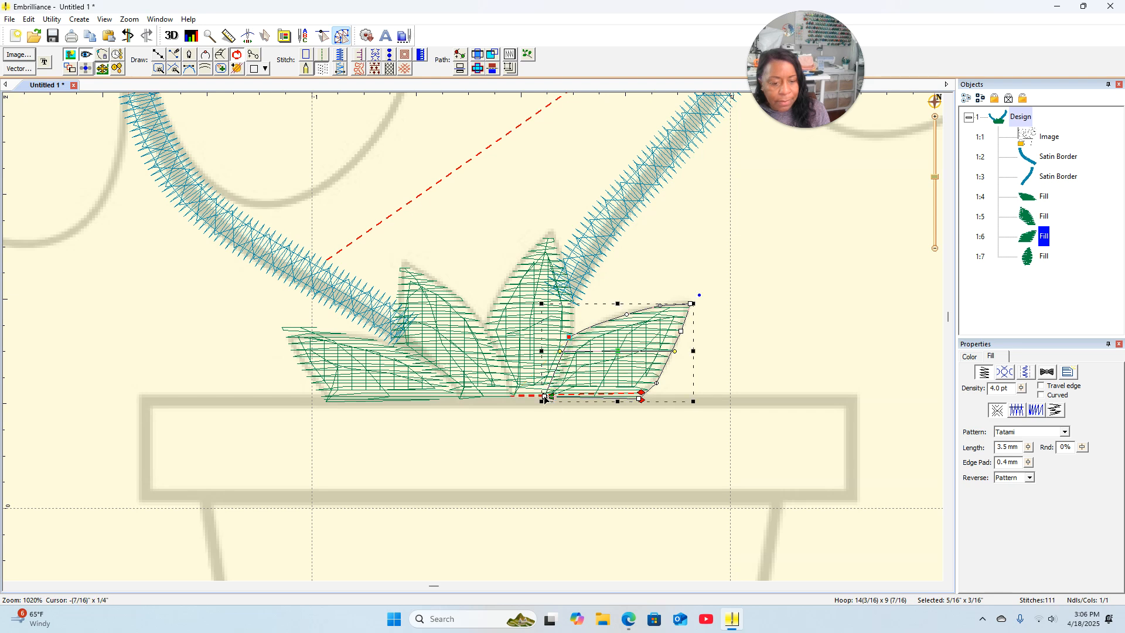
Step: Nudge the rightmost leaf's upper-left node slightly inward and move its stitch end point beside the start point at the bottom-left corner
double_click(567, 340)
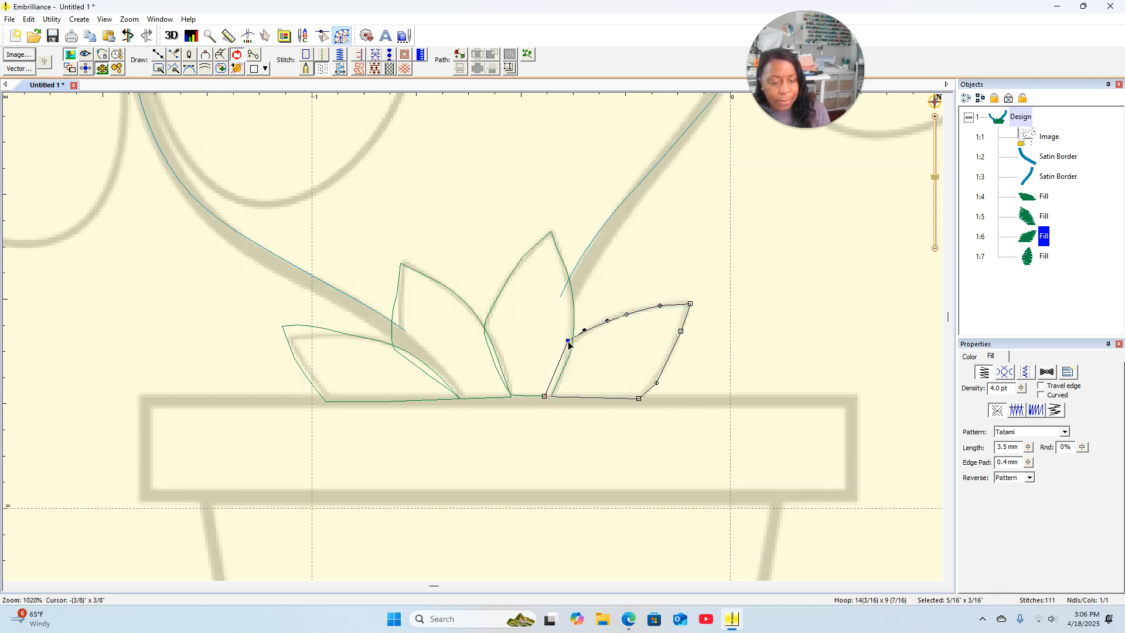
left_click_drag(571, 344, 570, 343)
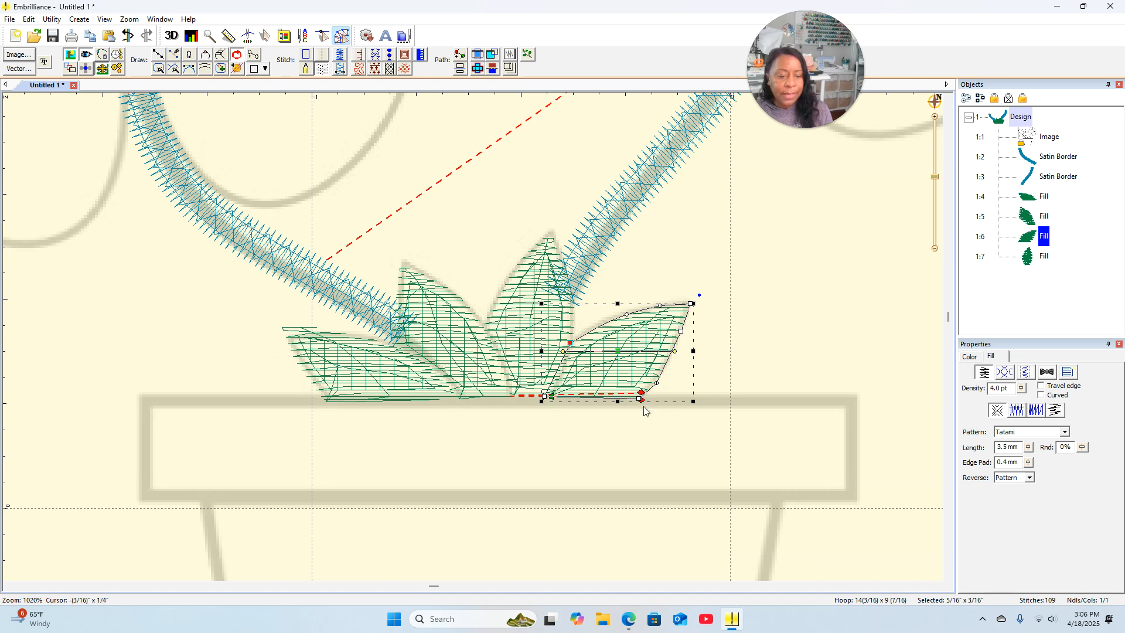
left_click_drag(642, 403, 639, 404)
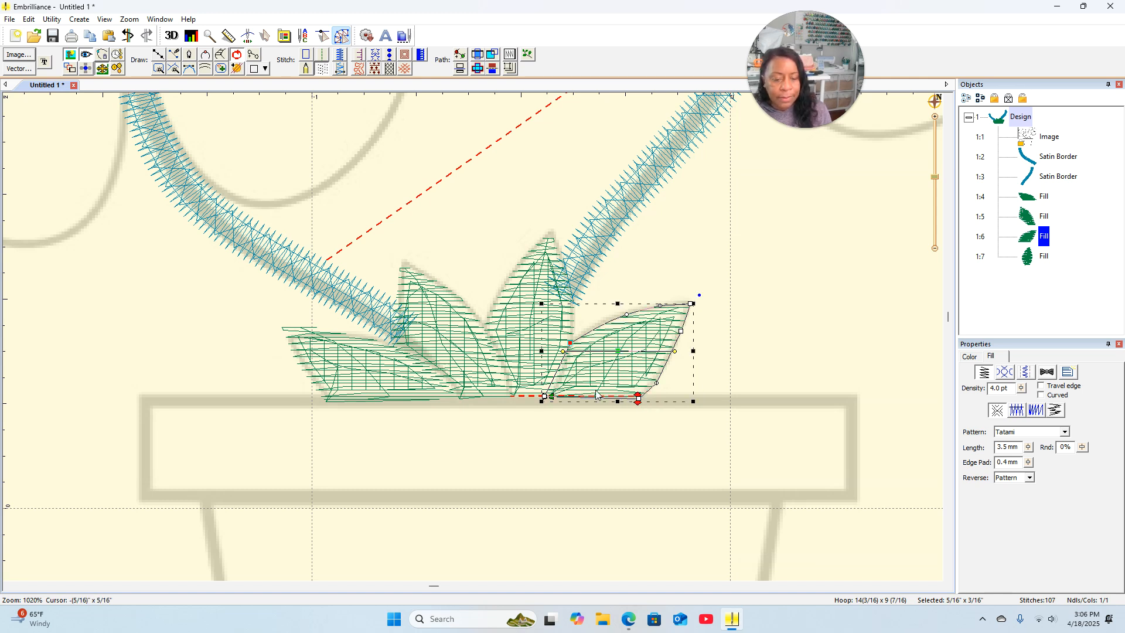
left_click_drag(554, 403, 551, 404)
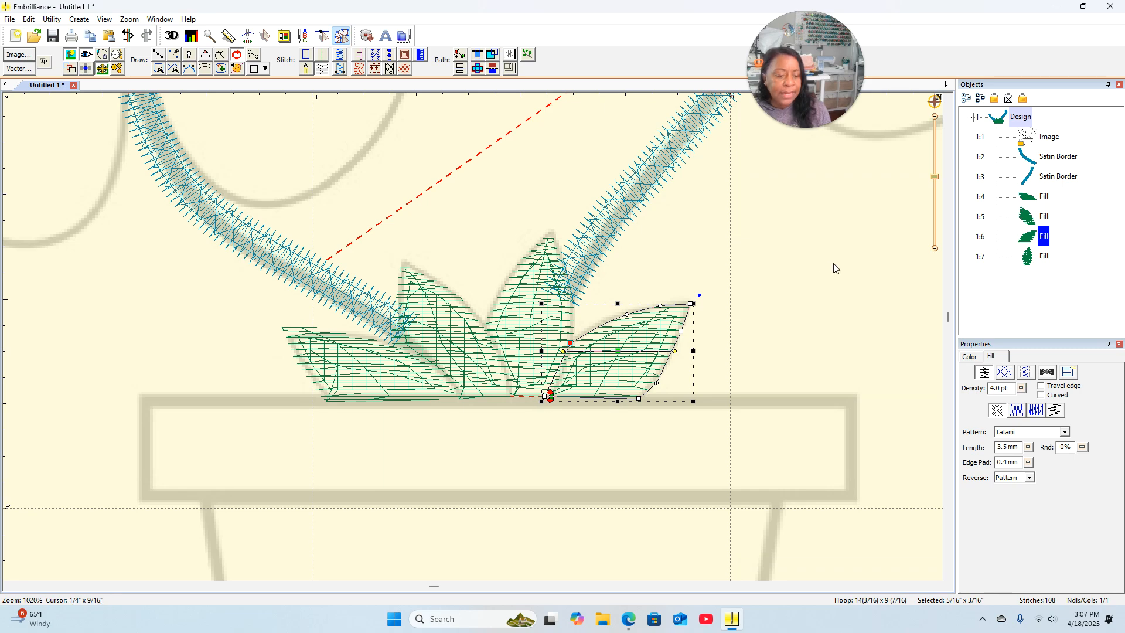
left_click(814, 265)
scroll(804, 354, "down", 4)
scroll(804, 352, "up", 6)
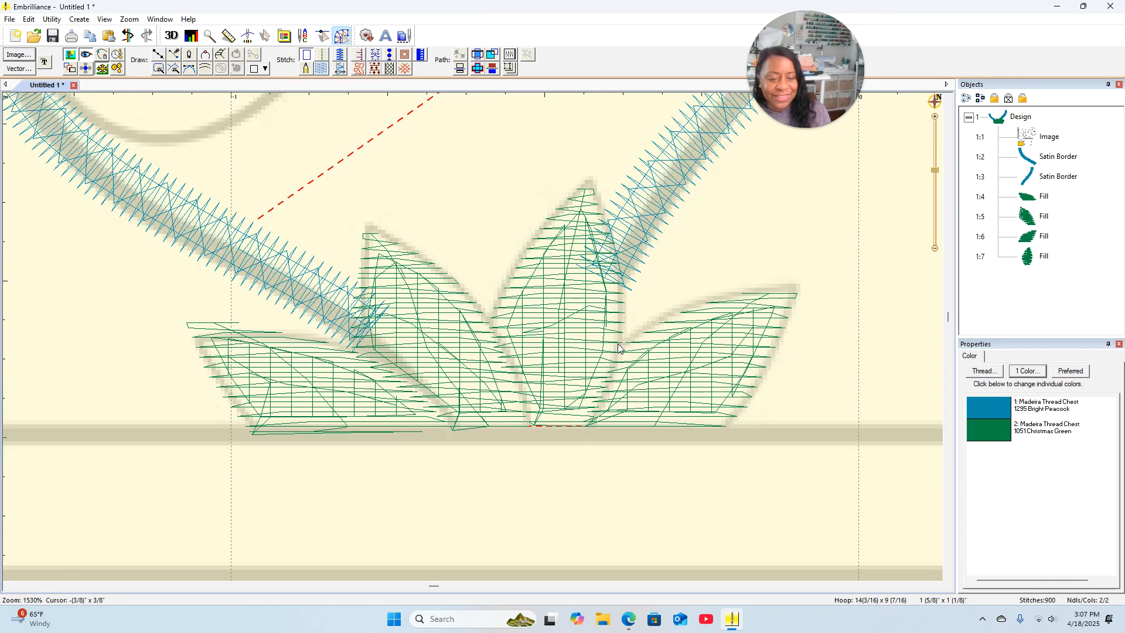
scroll(621, 346, "up", 1)
Step: Trace the flower pot's rim and body with straight lines as one closed applique shape
scroll(611, 345, "down", 3)
scroll(611, 345, "down", 4)
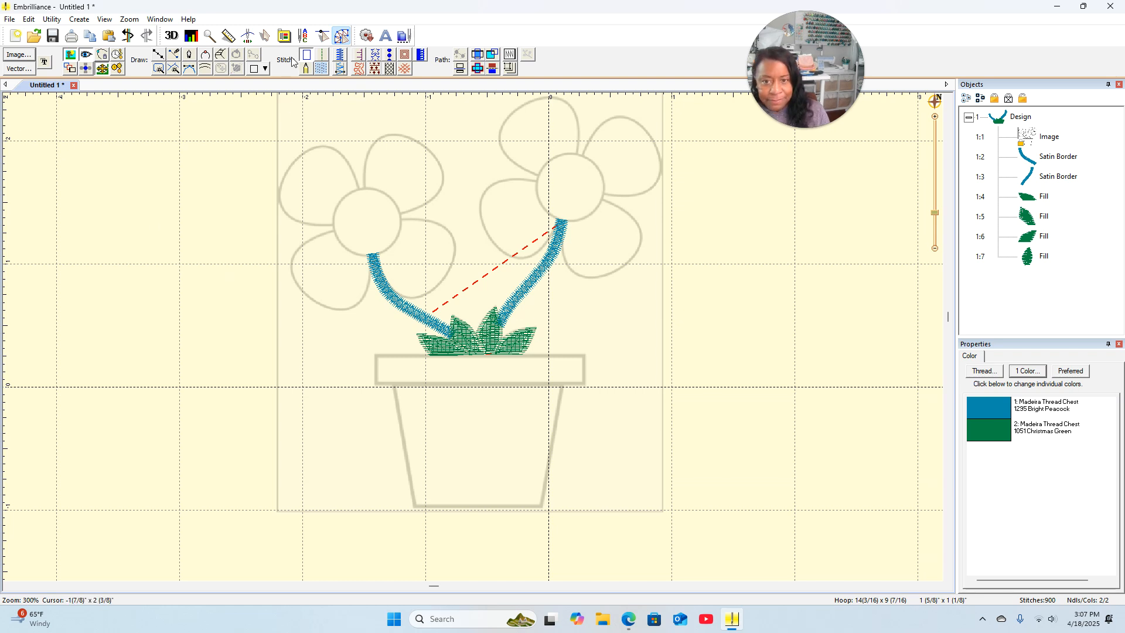
left_click(360, 58)
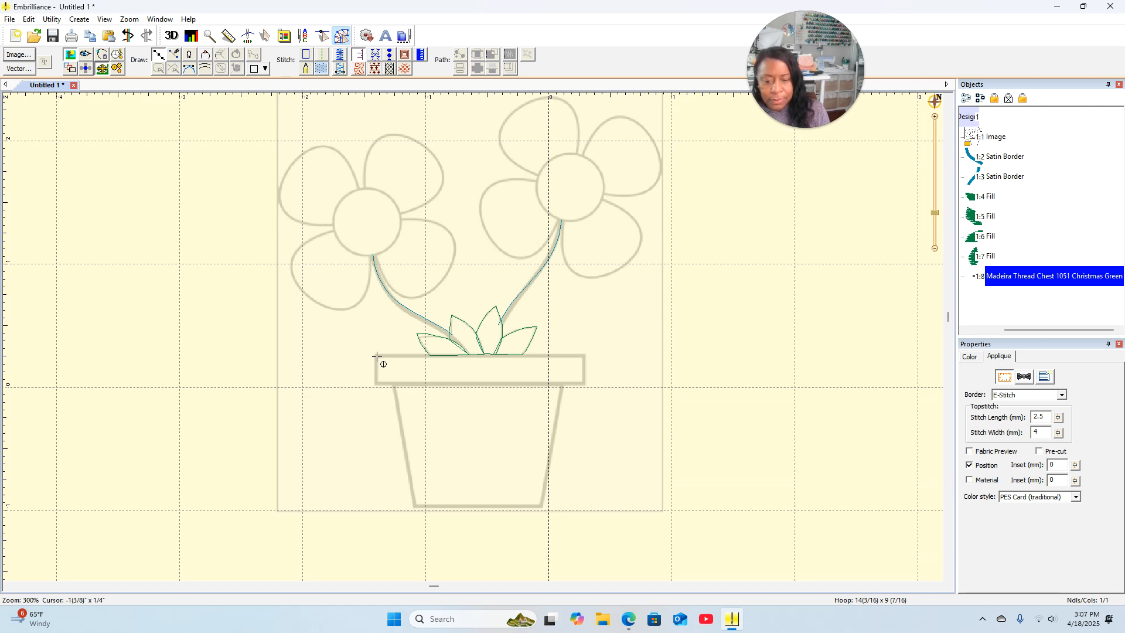
left_click(377, 355)
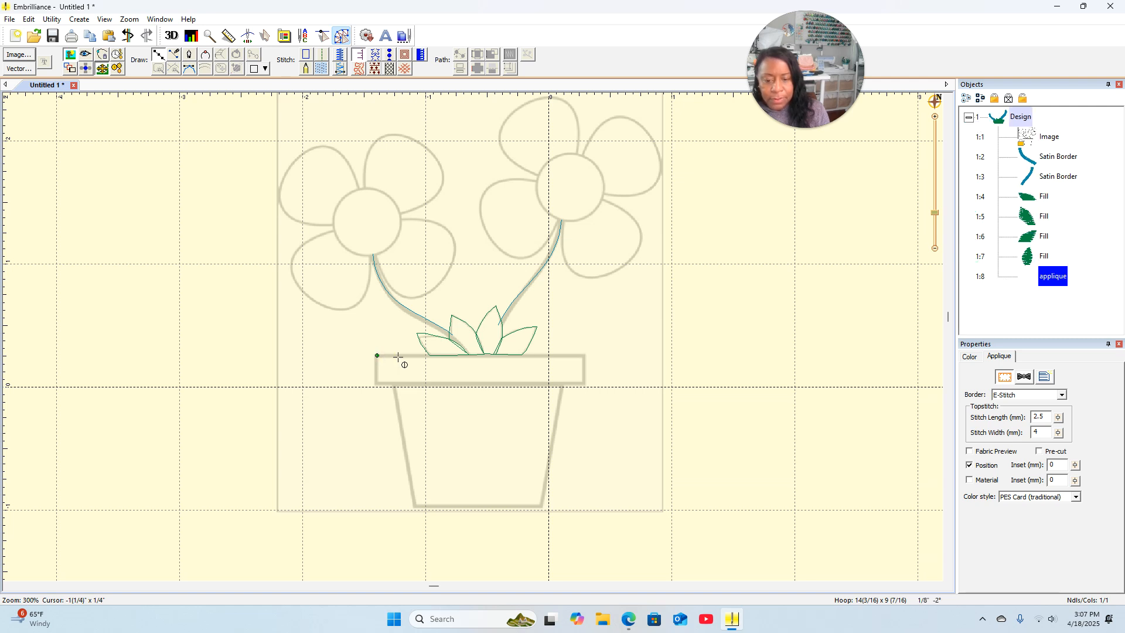
left_click(581, 356)
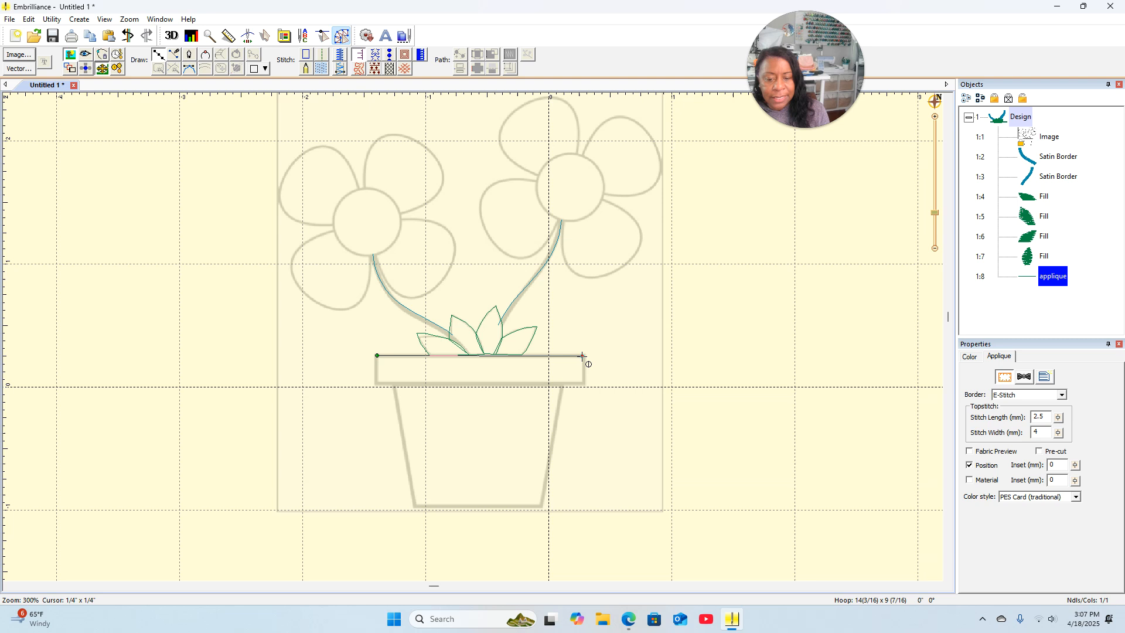
left_click(583, 385)
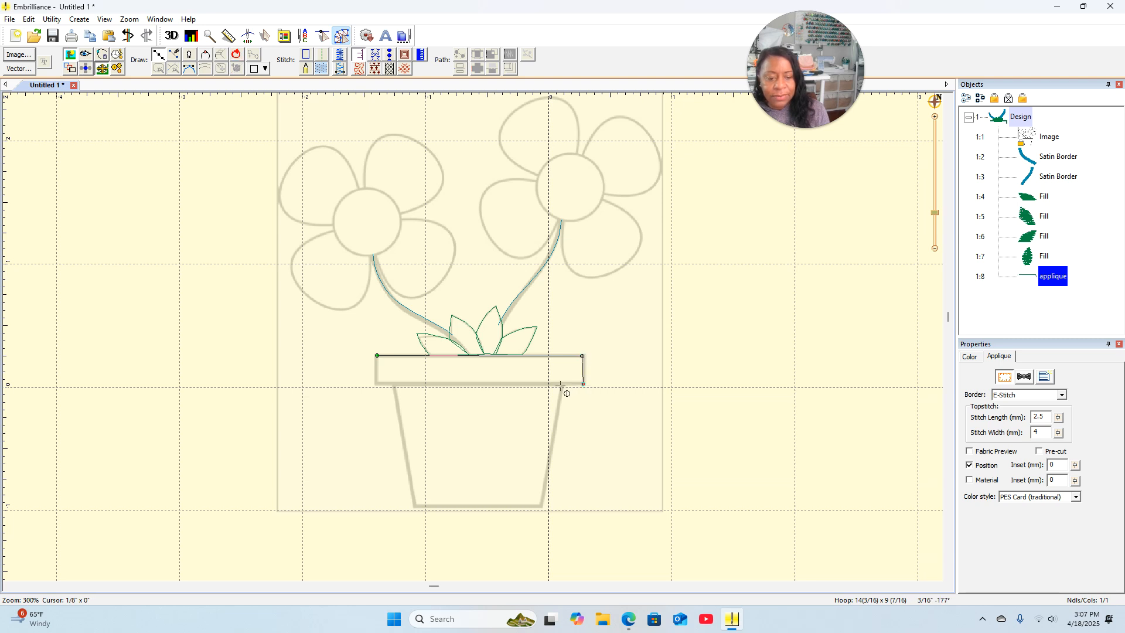
left_click(561, 384)
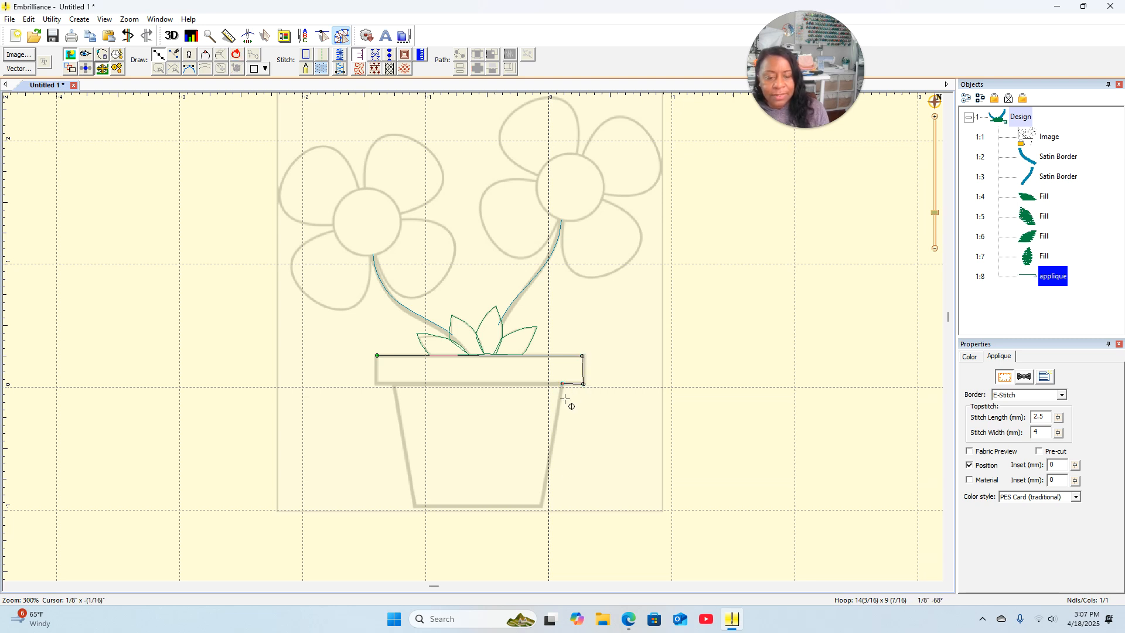
left_click(541, 505)
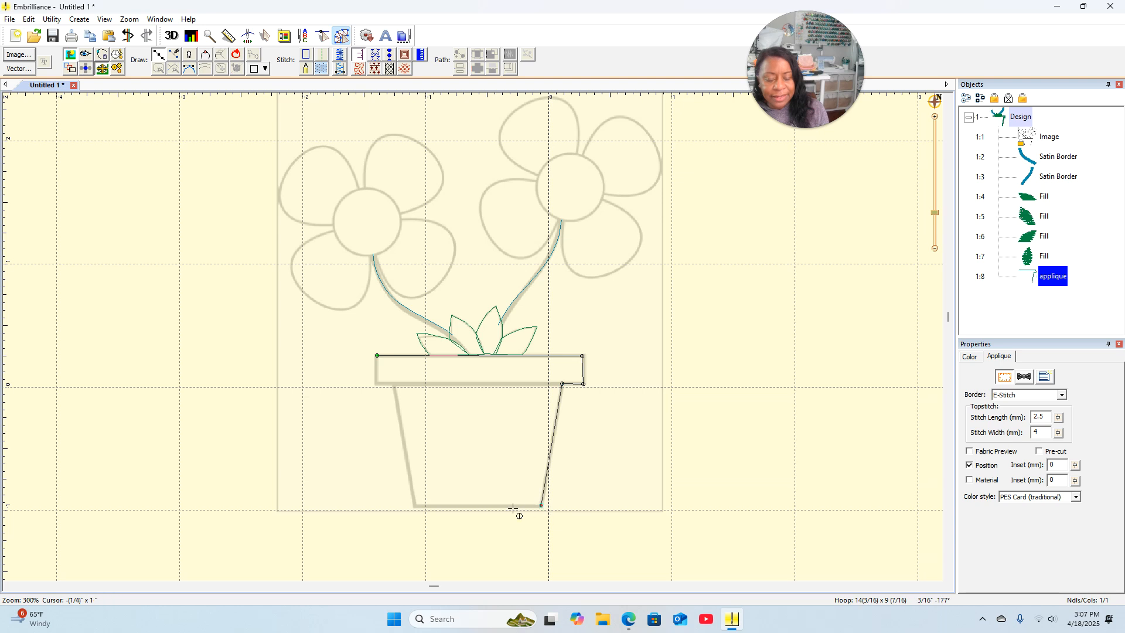
left_click(414, 507)
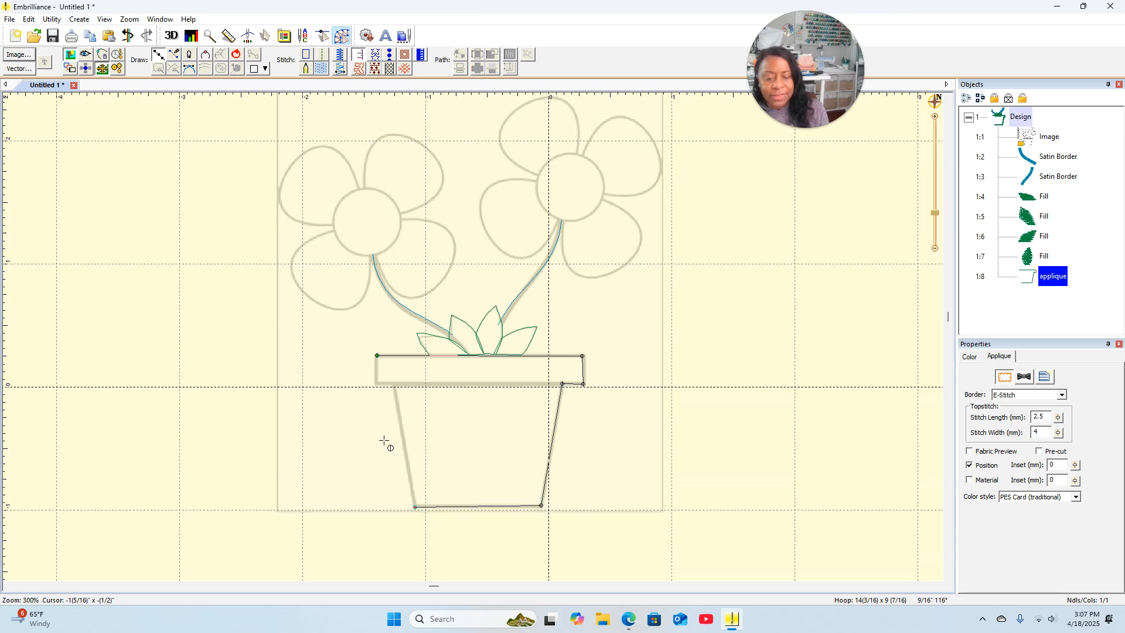
left_click(393, 383)
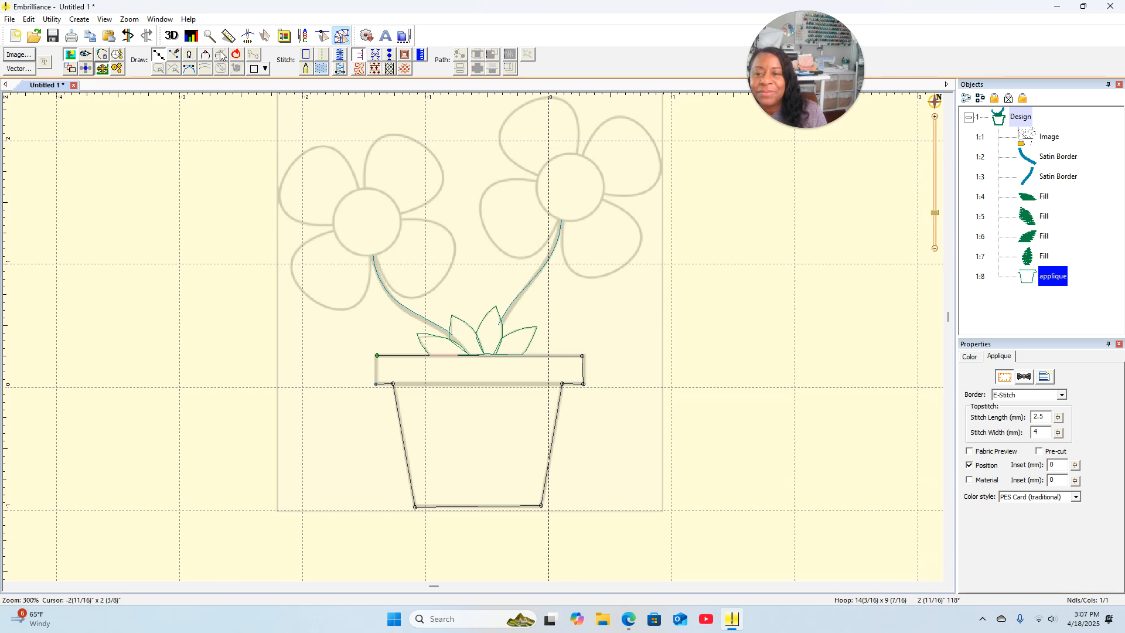
left_click(240, 57)
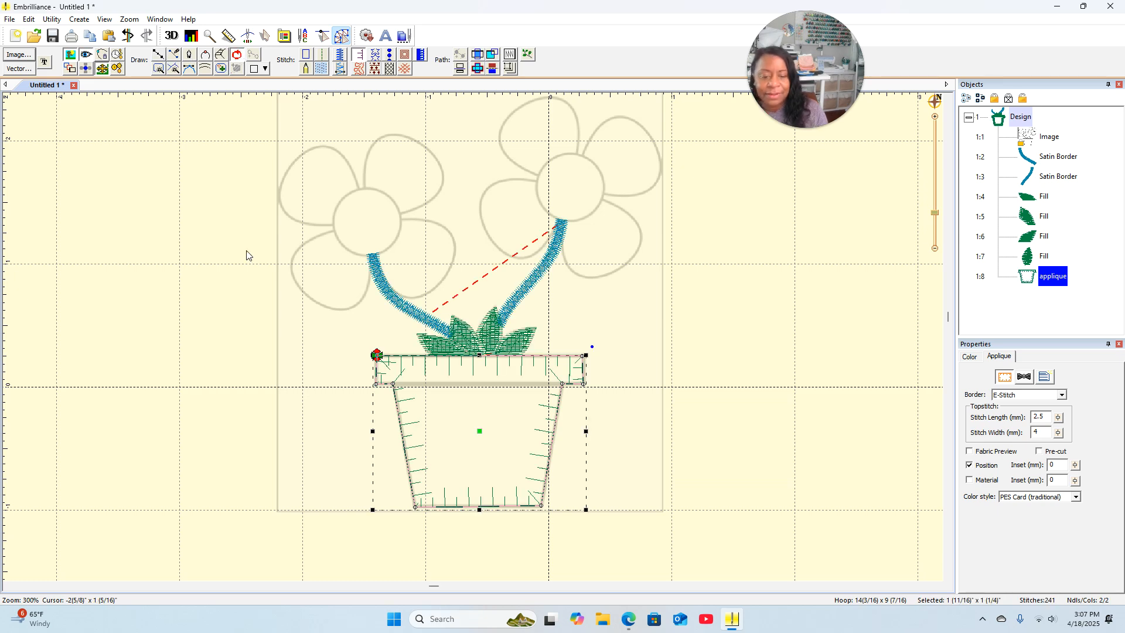
left_click(704, 293)
Step: Try a Zig-Zag border on the pot applique, and settle on Satin as its border type
scroll(705, 293, "down", 2)
scroll(702, 294, "up", 3)
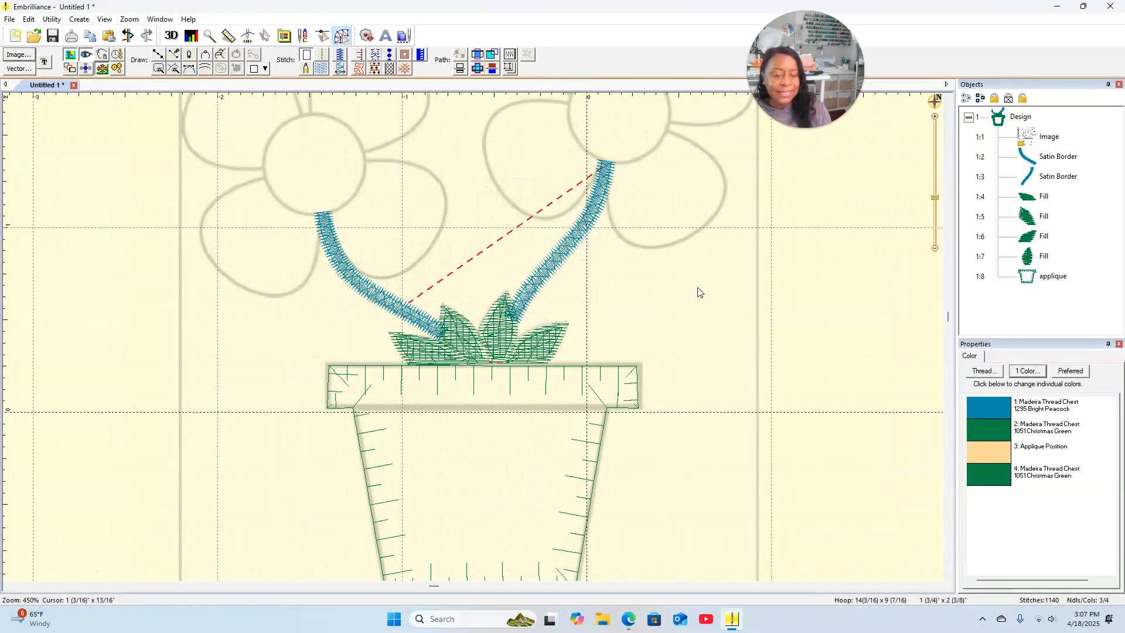
scroll(699, 294, "down", 1)
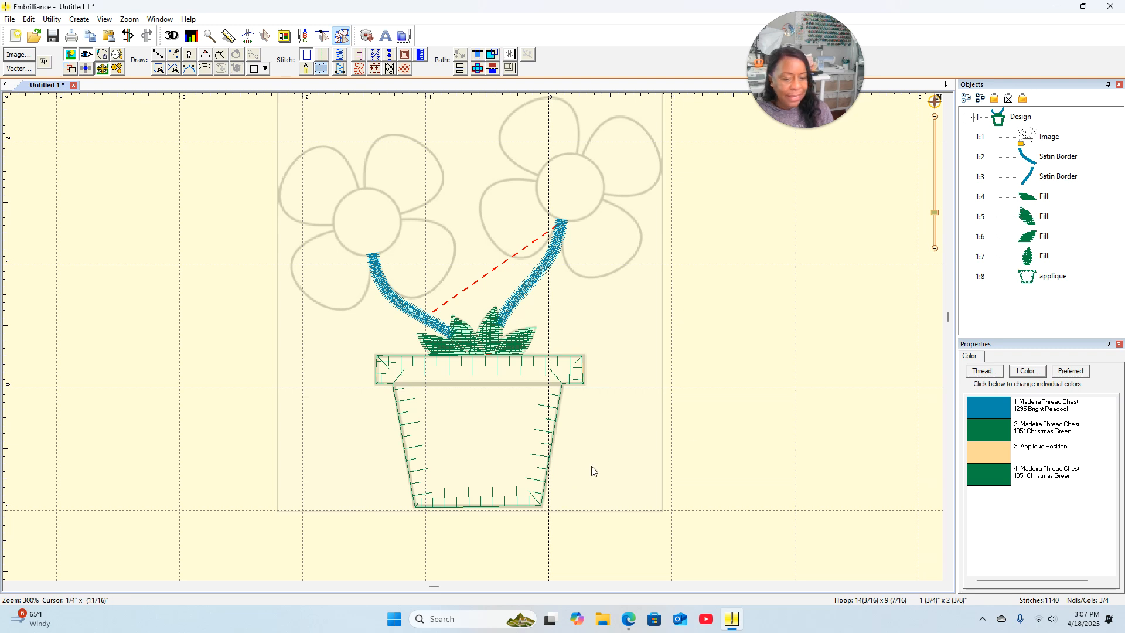
left_click(1031, 283)
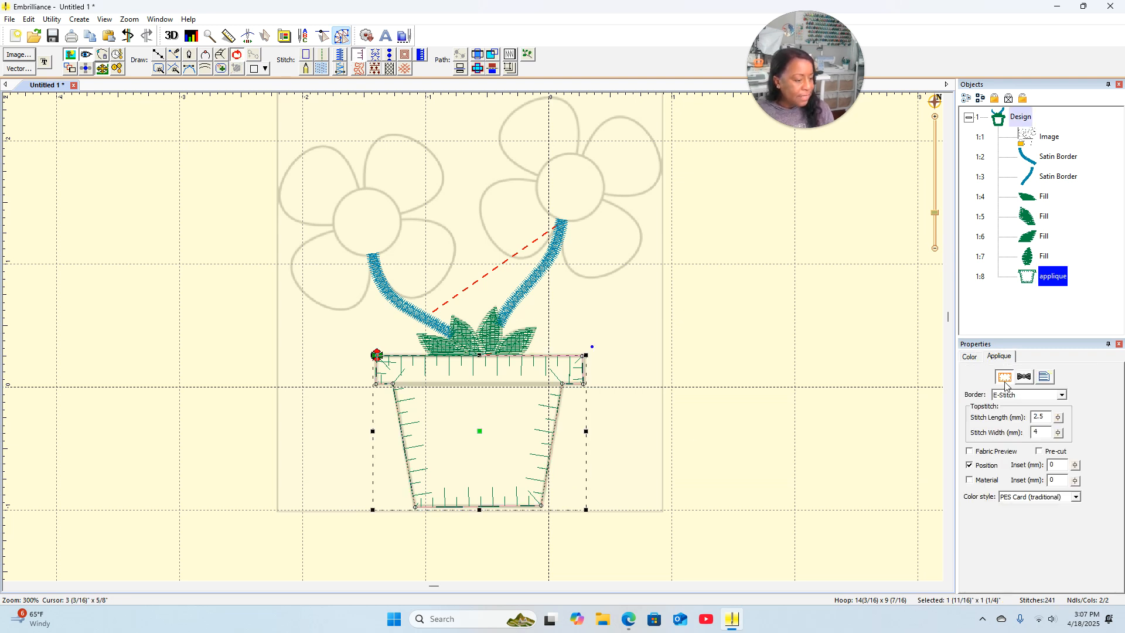
left_click(1061, 395)
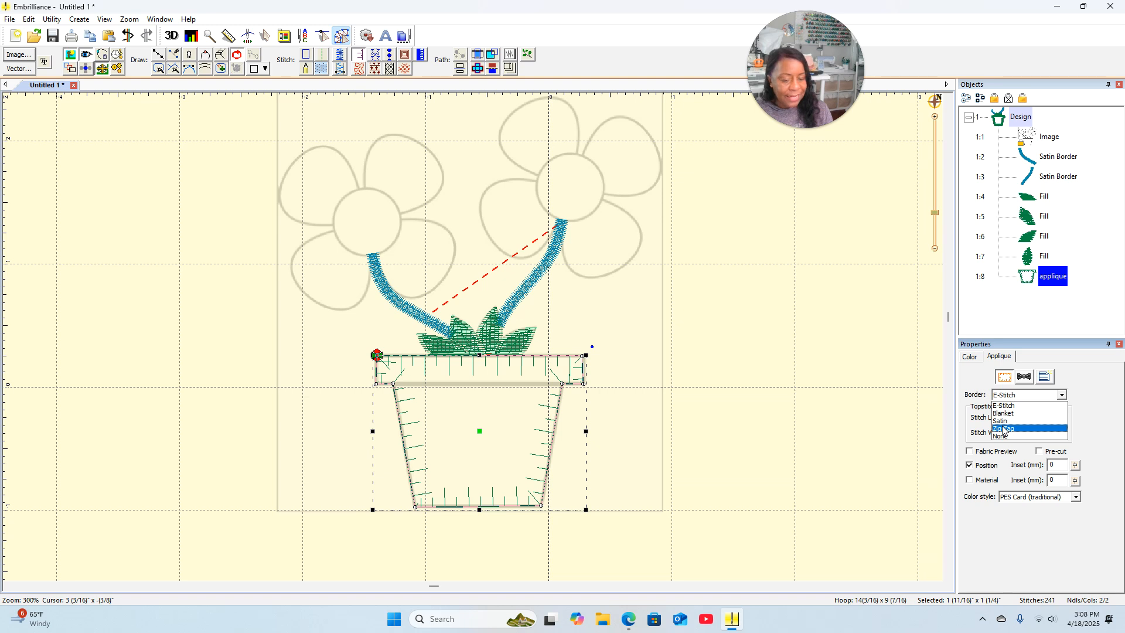
left_click(1004, 429)
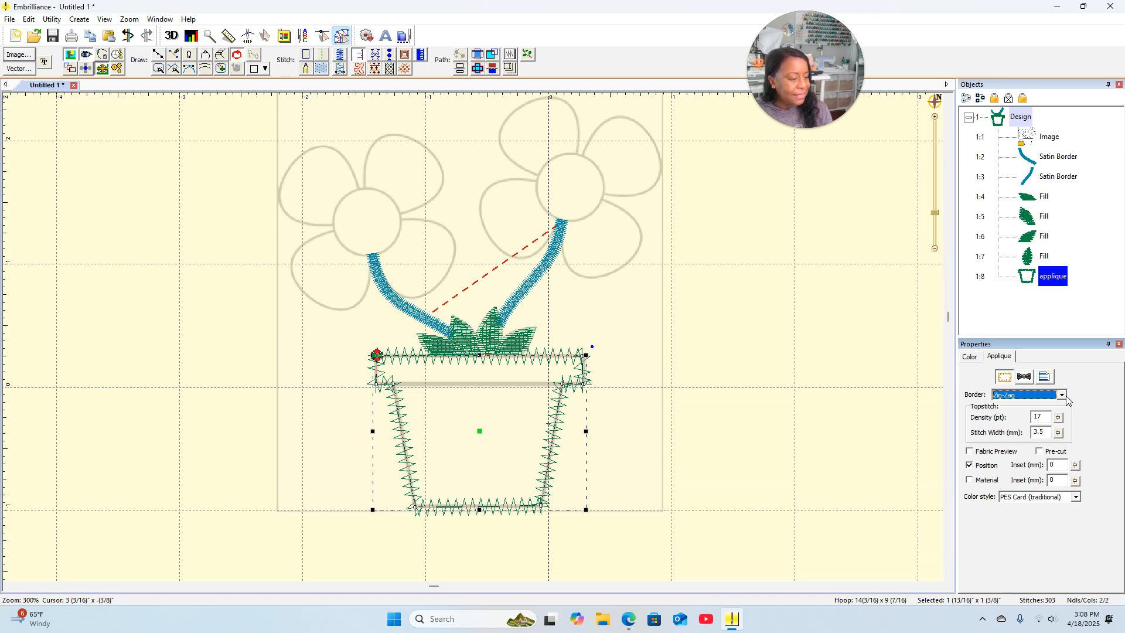
left_click(1061, 394)
left_click(1003, 424)
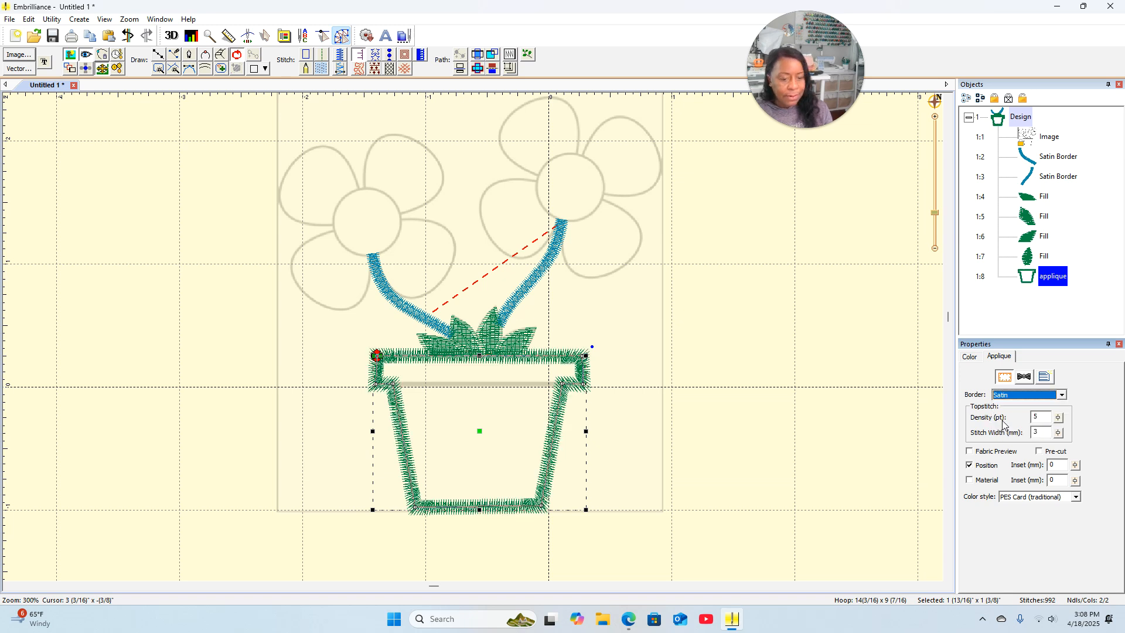
Step: Change the pot applique's border thread to Madeira Thread Chest 1186 Light Rose
left_click(970, 356)
left_click(970, 358)
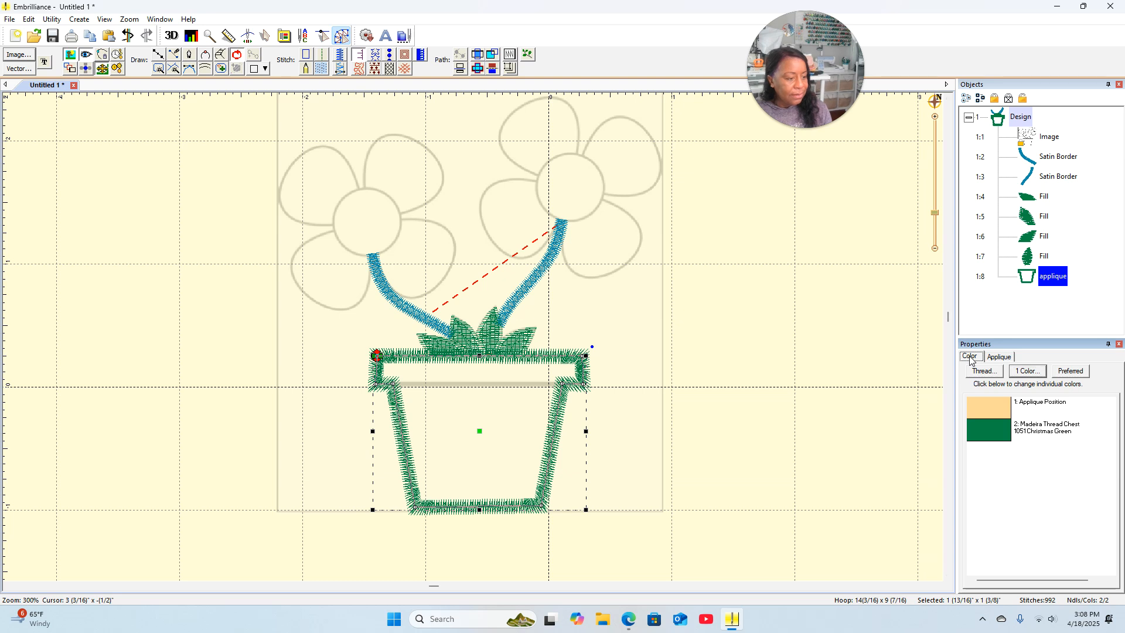
left_click(980, 424)
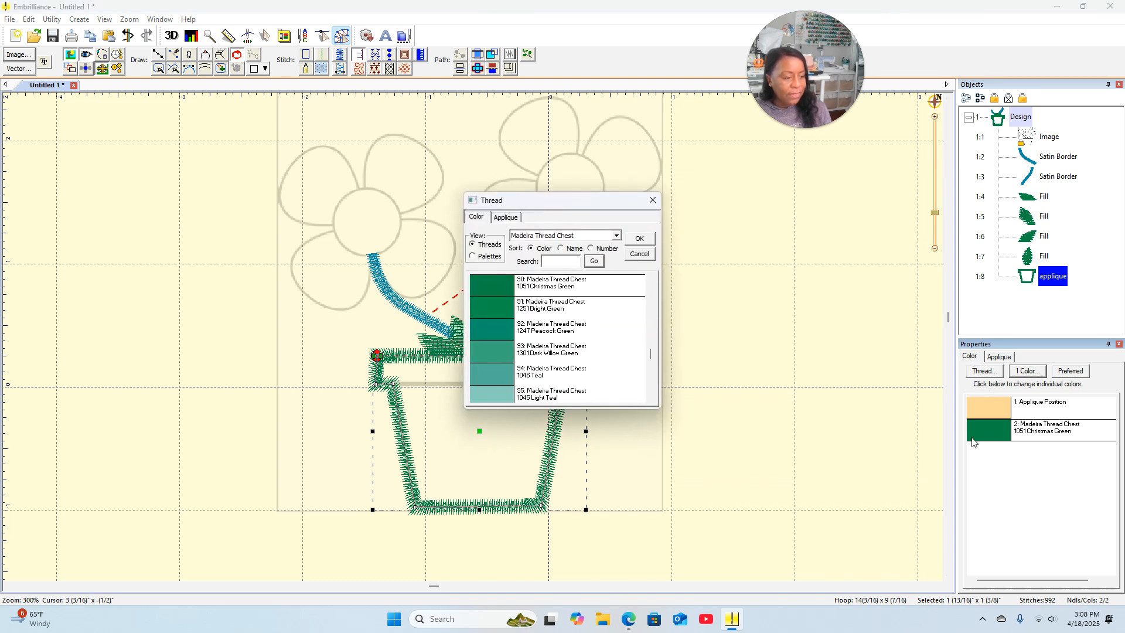
scroll(497, 334, "up", 20)
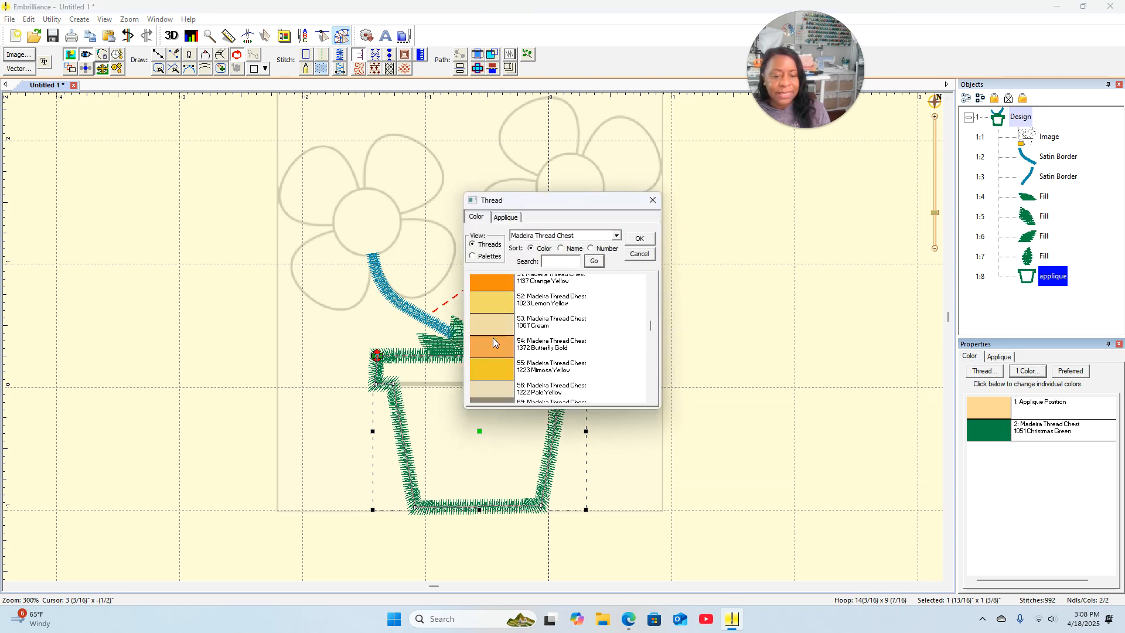
scroll(488, 339, "up", 10)
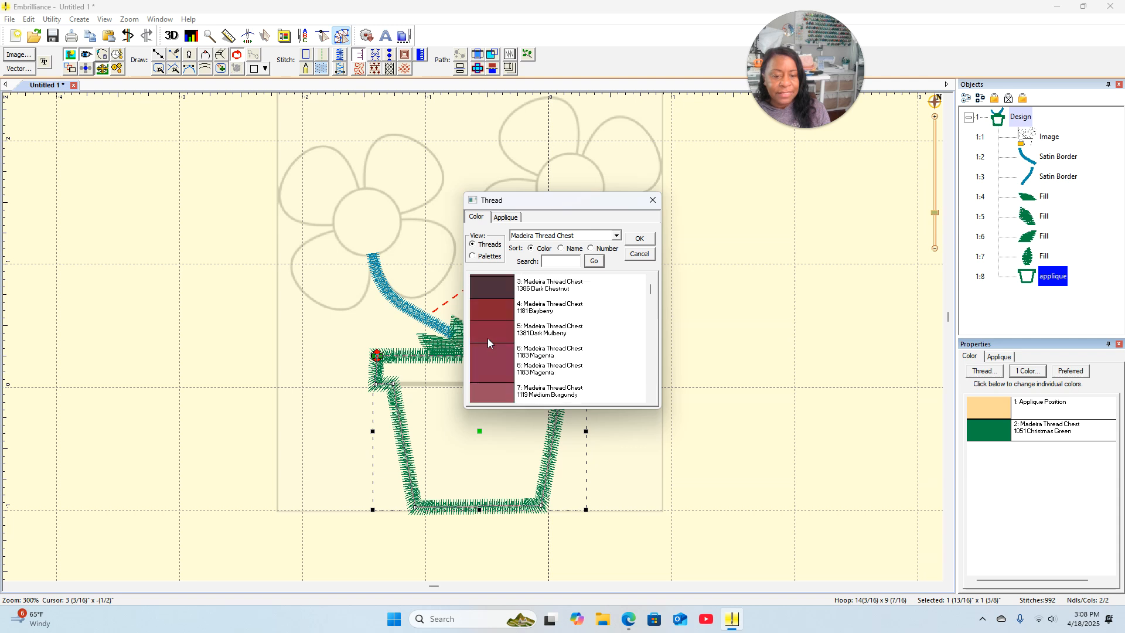
scroll(485, 339, "down", 2)
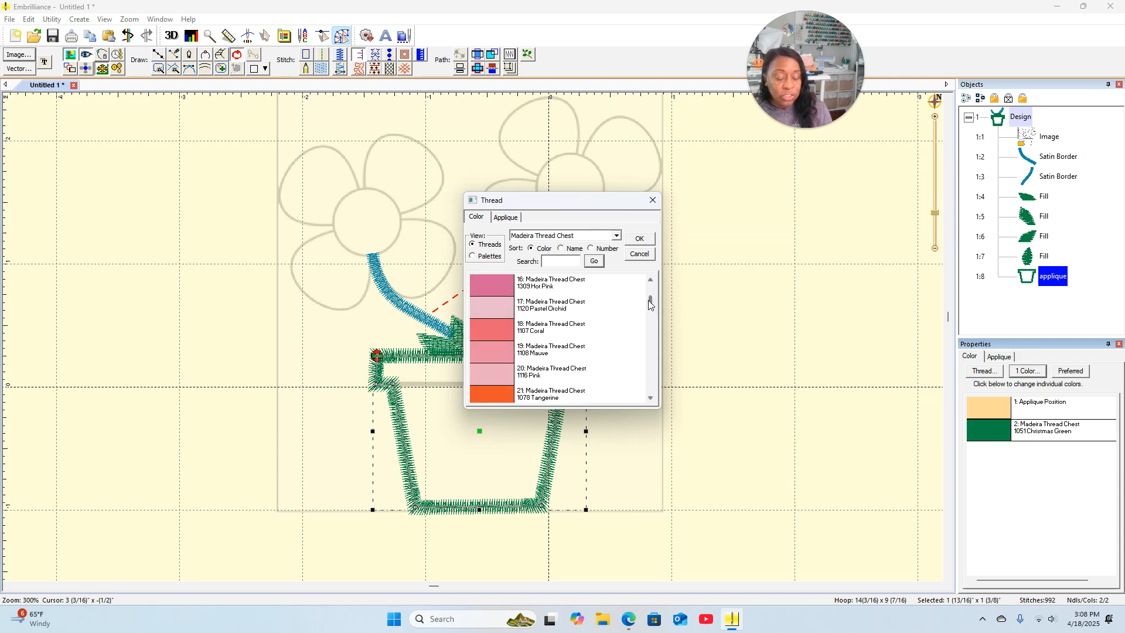
mouse_move(648, 303)
left_mouse_down()
mouse_move(645, 346)
mouse_move(649, 290)
left_mouse_up()
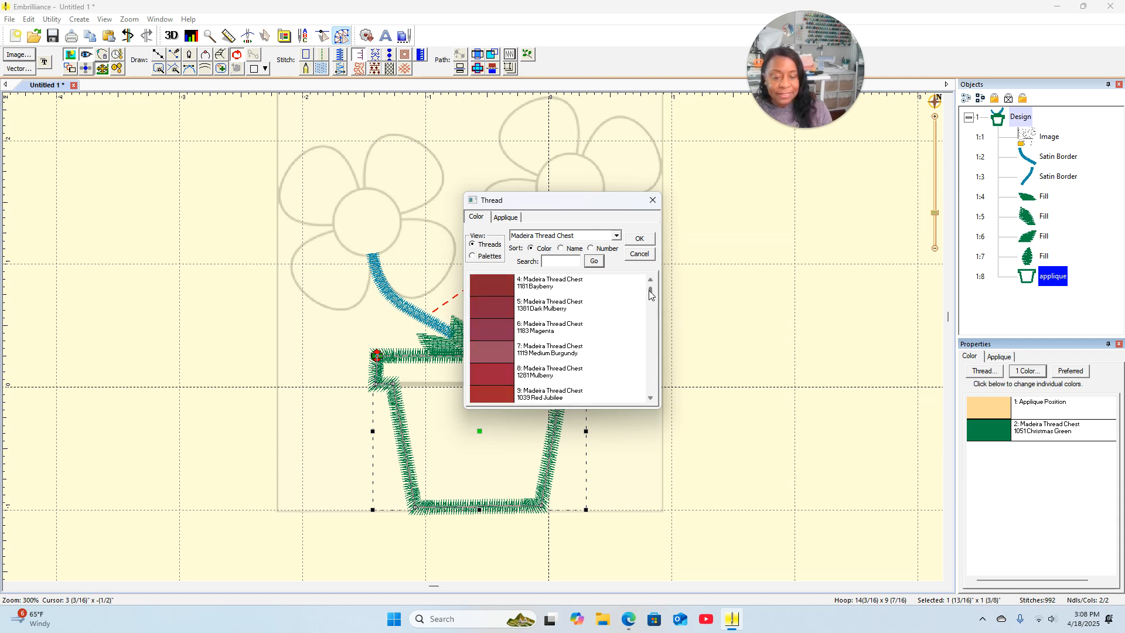
scroll(648, 290, "down", 1)
left_click(489, 353)
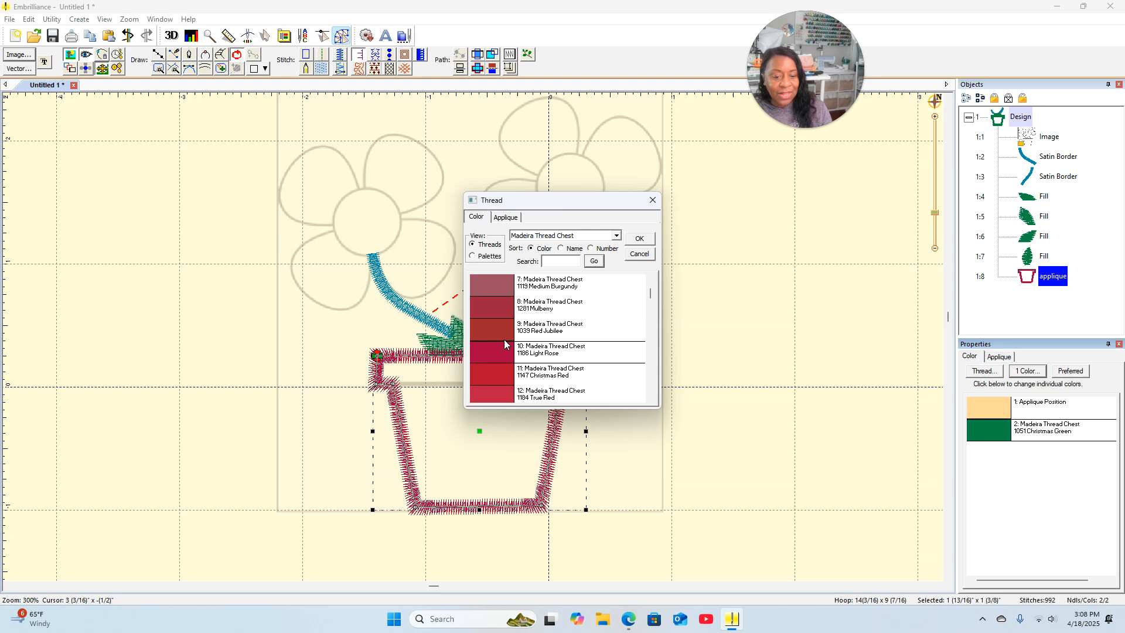
left_click(647, 242)
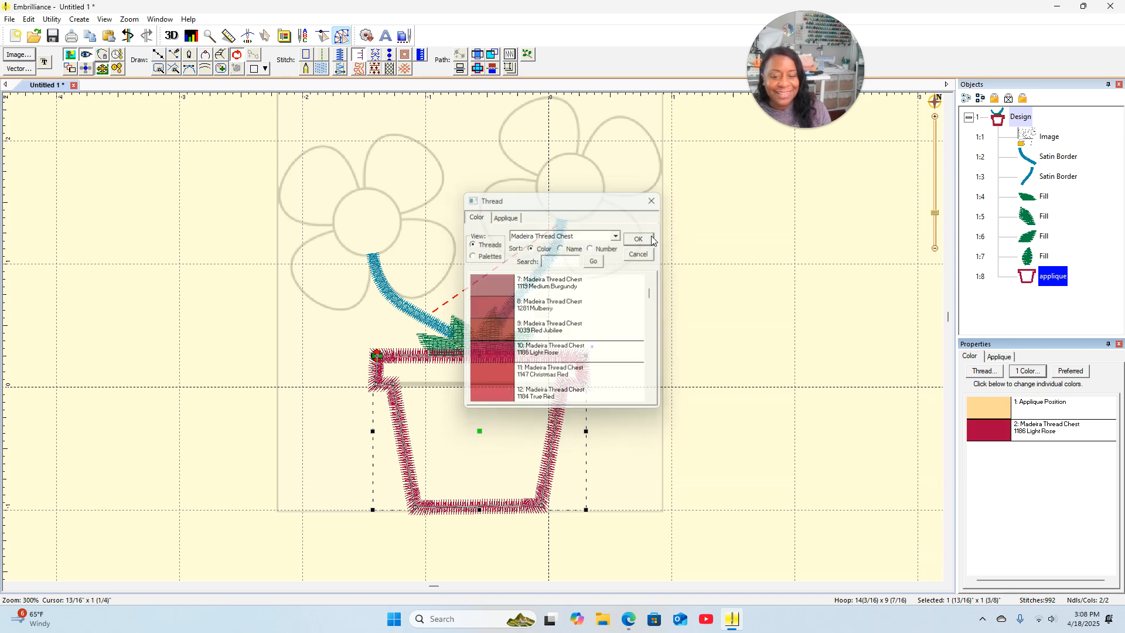
Step: Enable the Material stitch for the pot applique and deselect it
left_click(1004, 357)
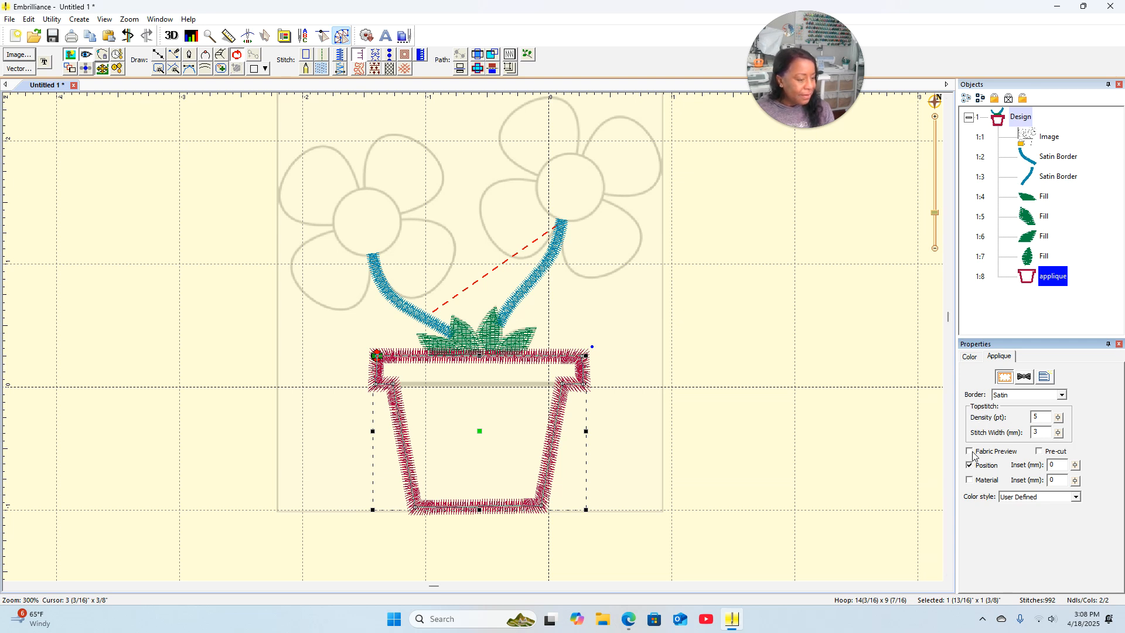
left_click(971, 480)
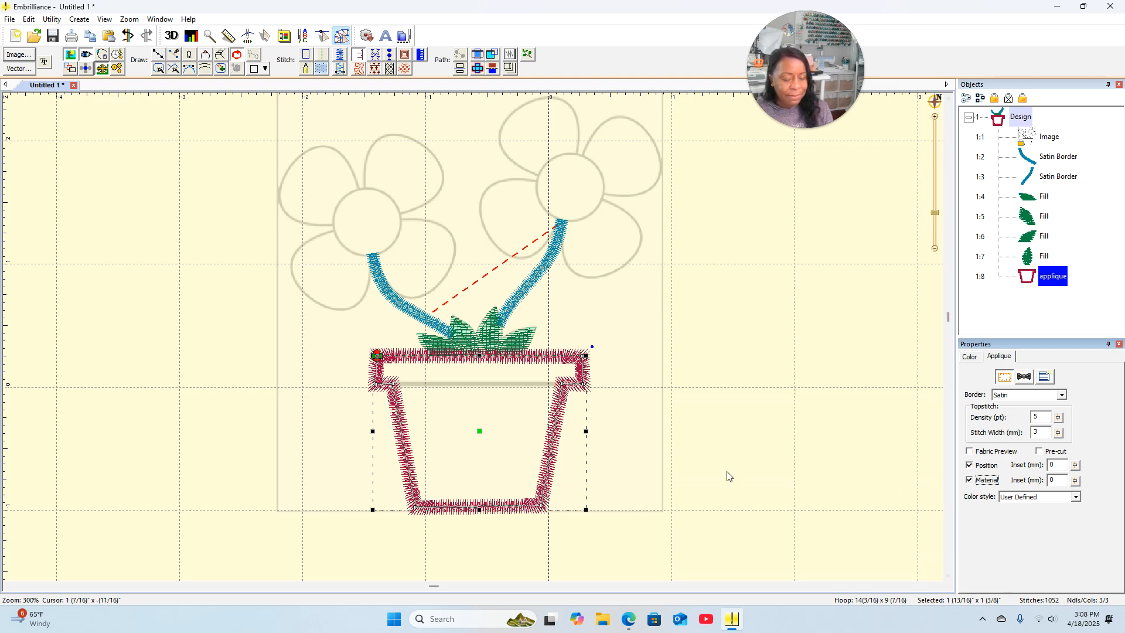
left_click(742, 463)
Step: Preview the stem, leaf and pot stitching in 3D
scroll(743, 450, "down", 3)
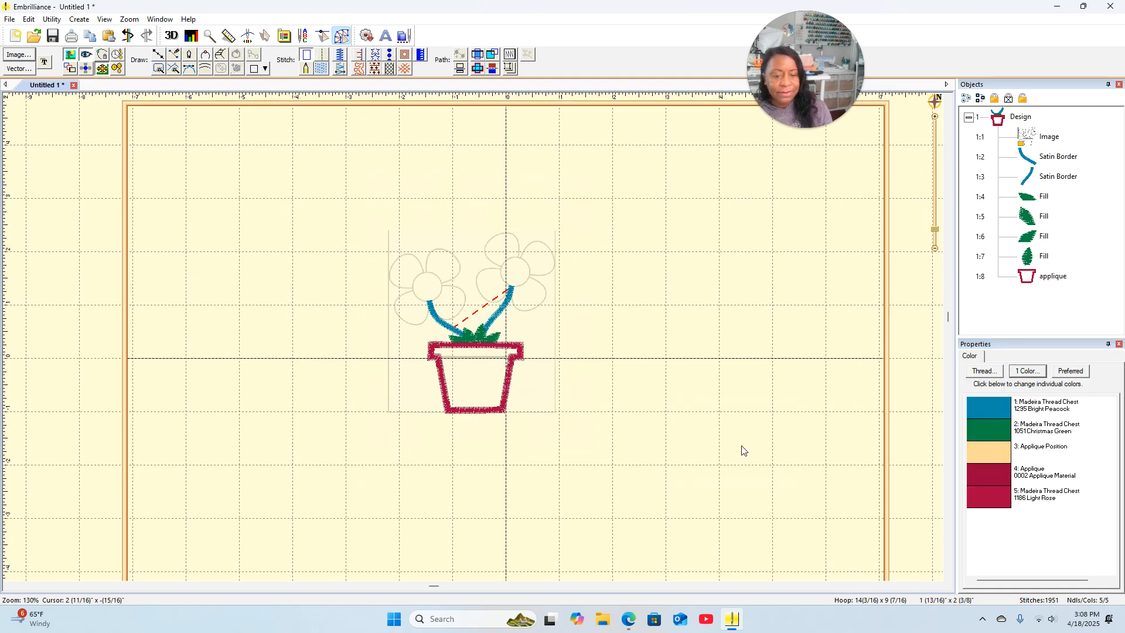
scroll(743, 450, "up", 5)
scroll(741, 453, "down", 3)
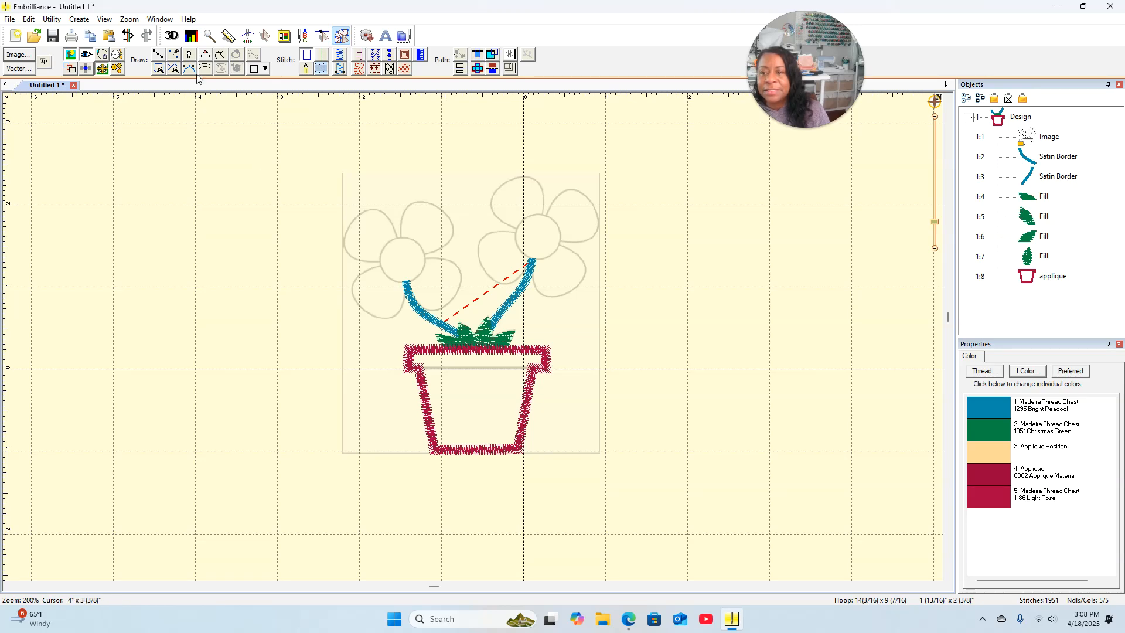
left_click(170, 38)
scroll(631, 288, "down", 2)
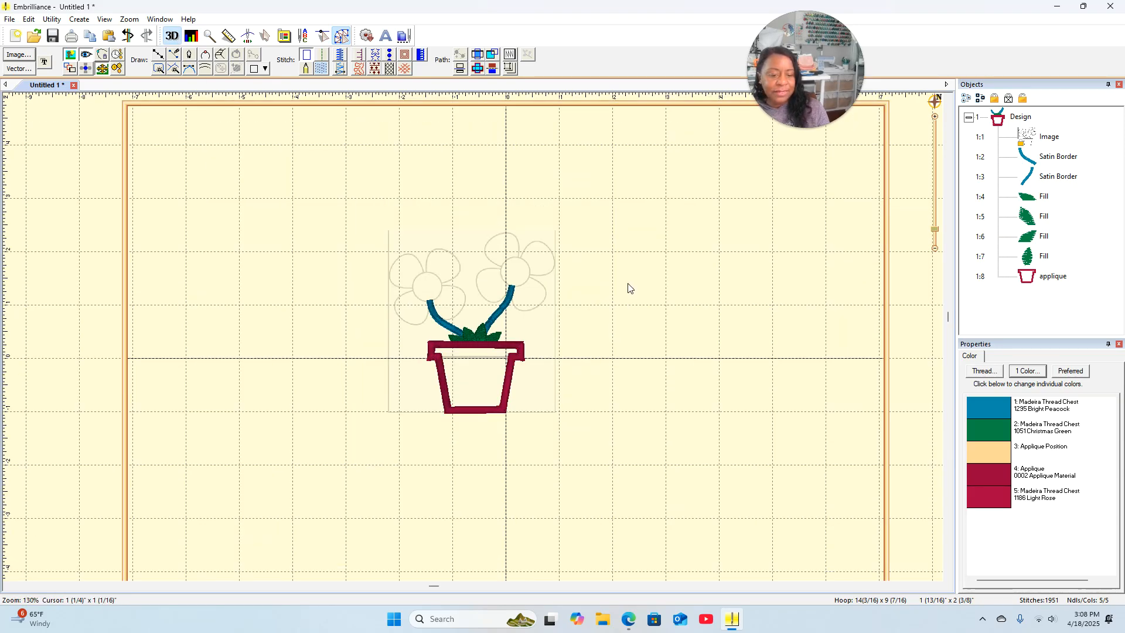
scroll(632, 288, "up", 4)
scroll(628, 287, "down", 1)
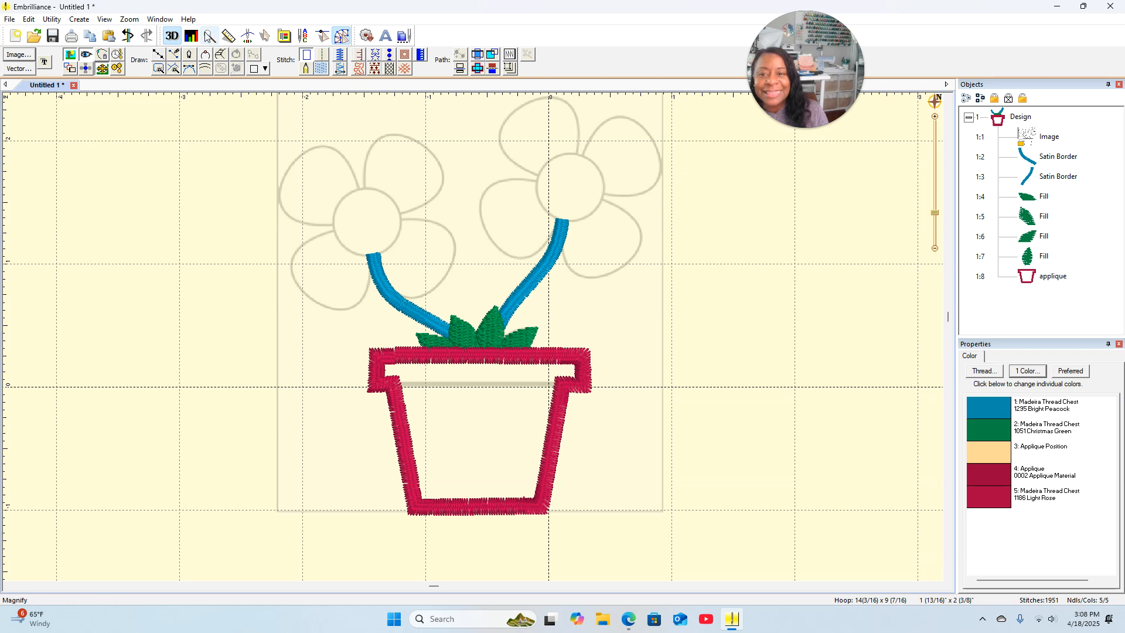
Step: Draw a straight line along the lower edge of the pot's rim, between the body's upper corners, as a Satin Border
left_click(158, 54)
left_click(412, 504)
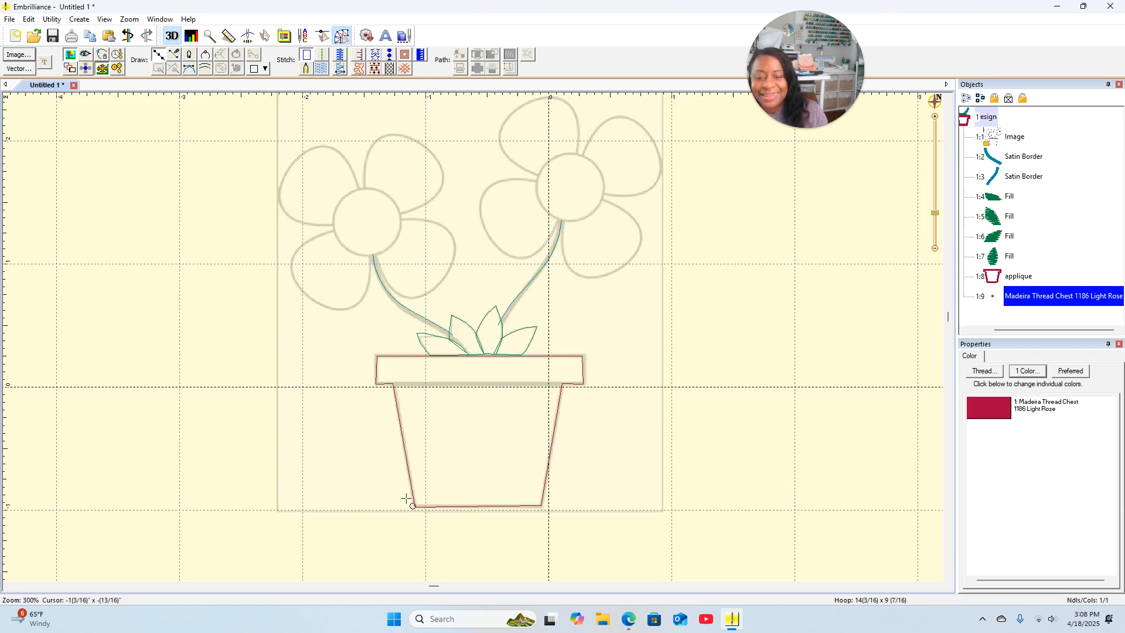
left_click(394, 384)
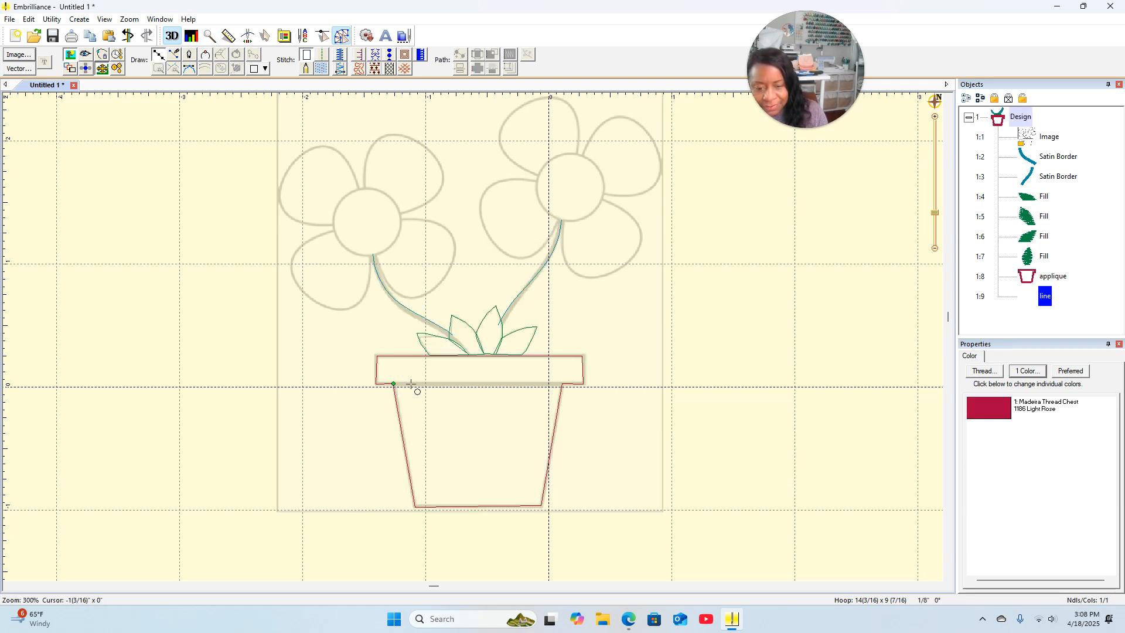
left_click(561, 385)
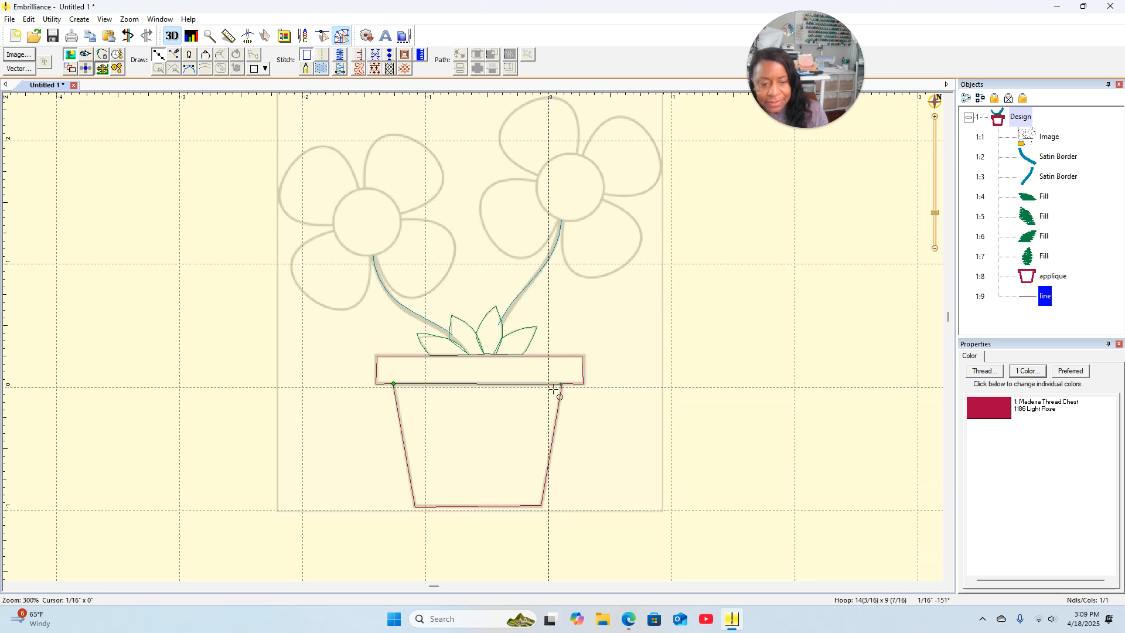
left_click(340, 57)
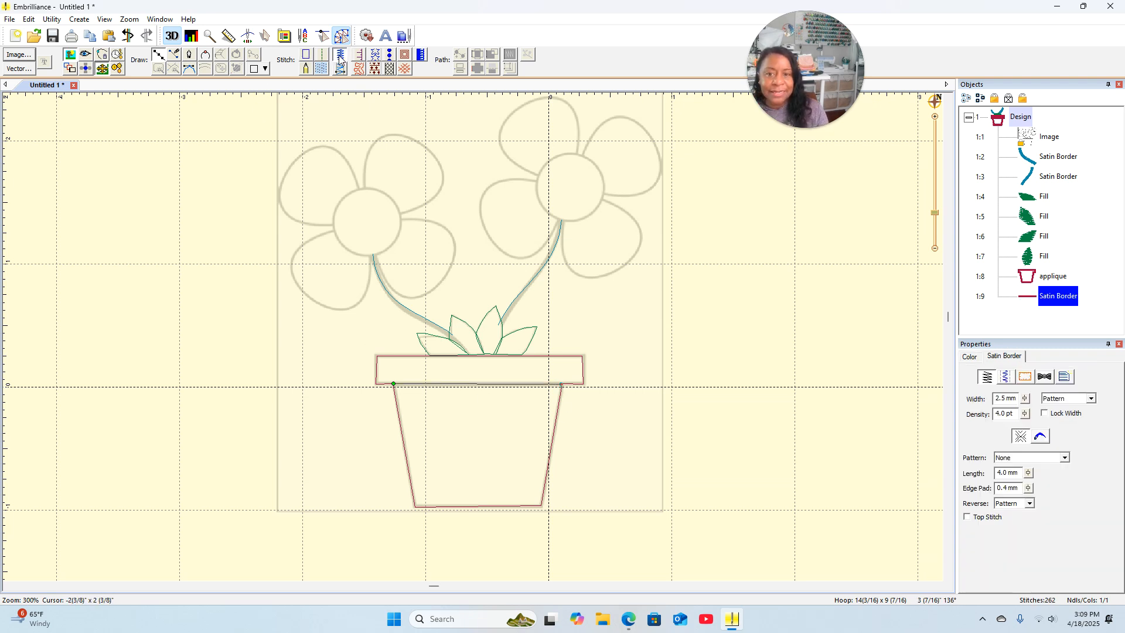
left_click(748, 336)
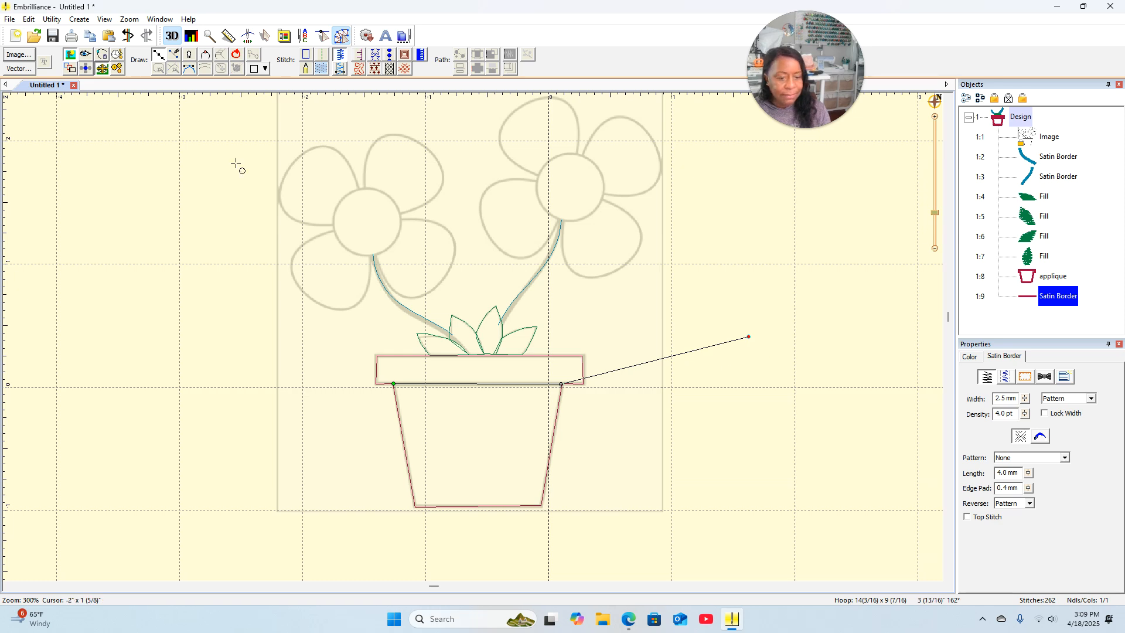
left_click(265, 36)
left_click(706, 338)
scroll(681, 326, "down", 2)
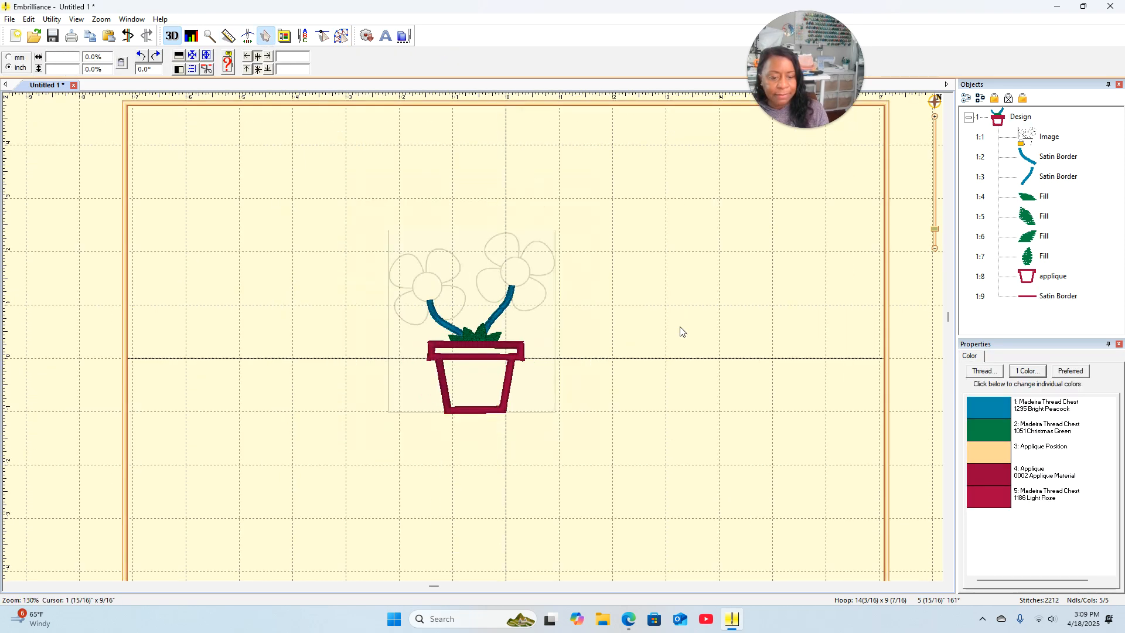
scroll(676, 323, "up", 3)
scroll(656, 322, "up", 1)
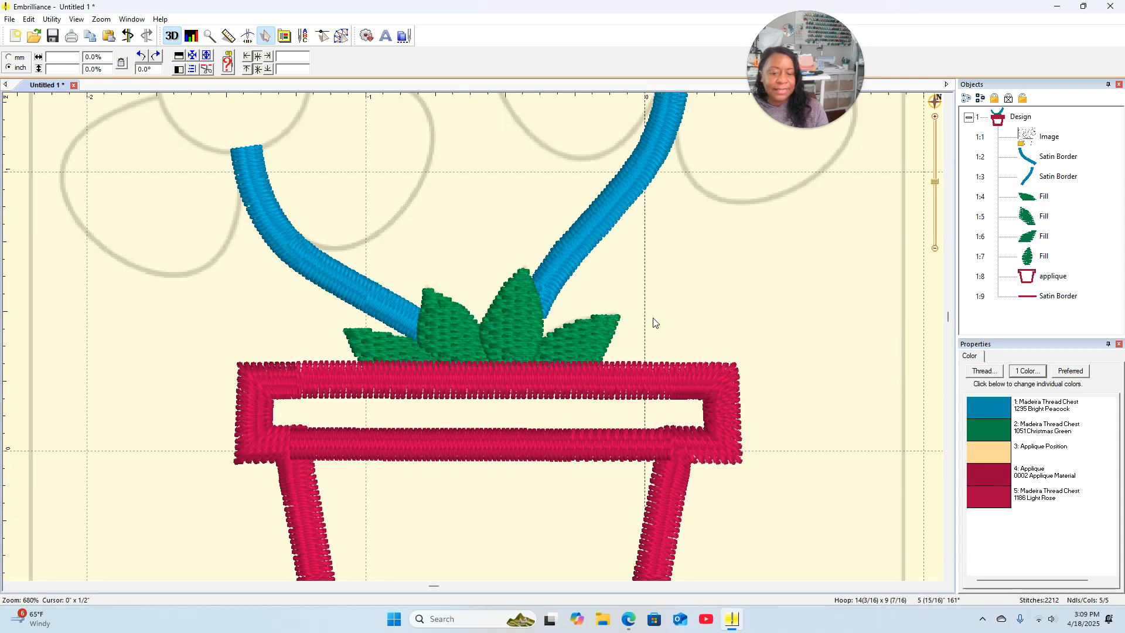
scroll(654, 323, "down", 2)
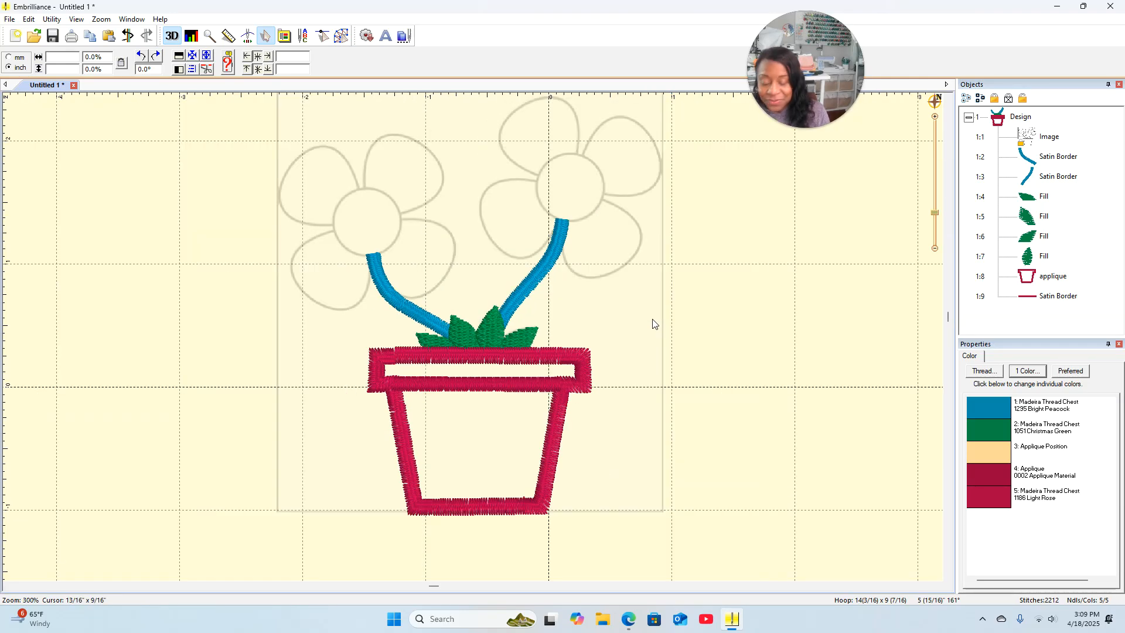
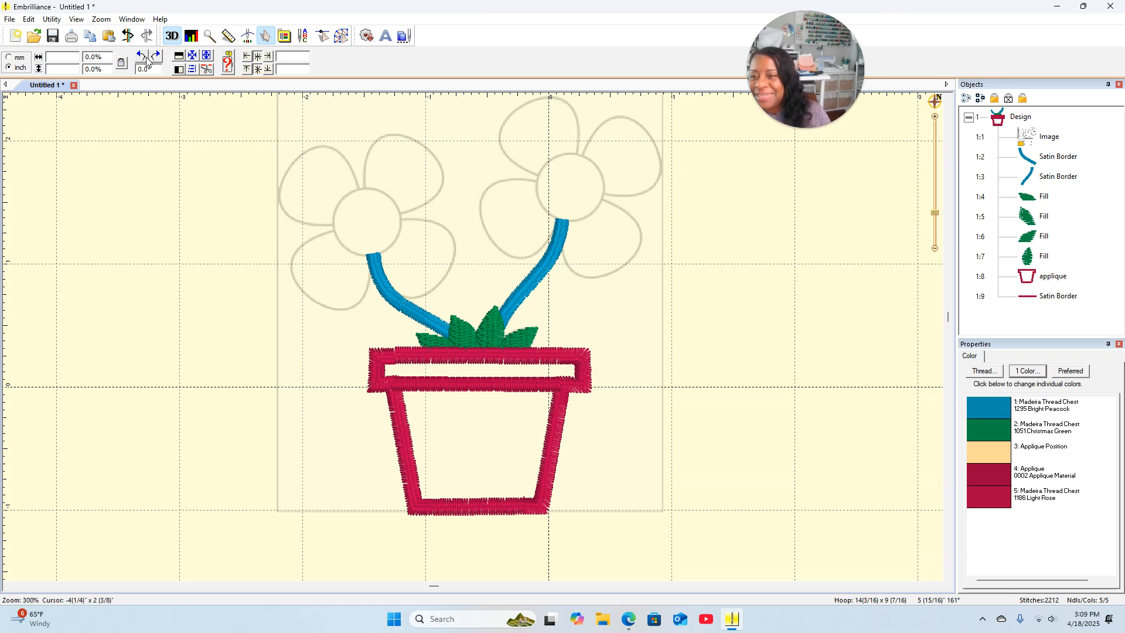
Step: Trace the outer curve of the left flower's upper-left petal, from the flower centre's left side around to its upper edge
left_click(341, 38)
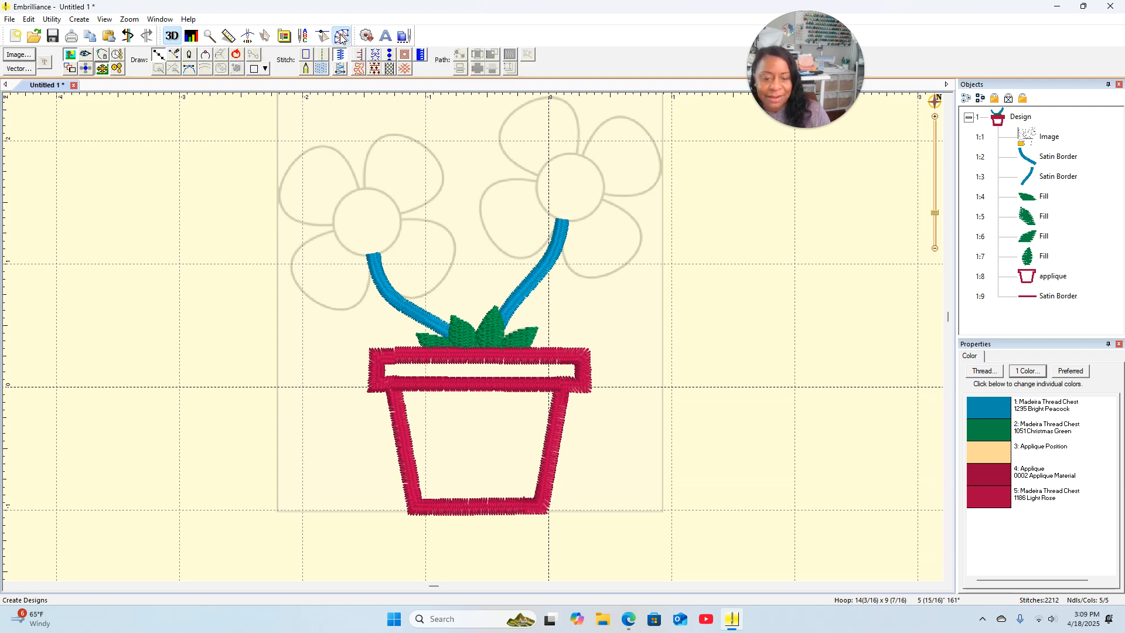
left_click(161, 57)
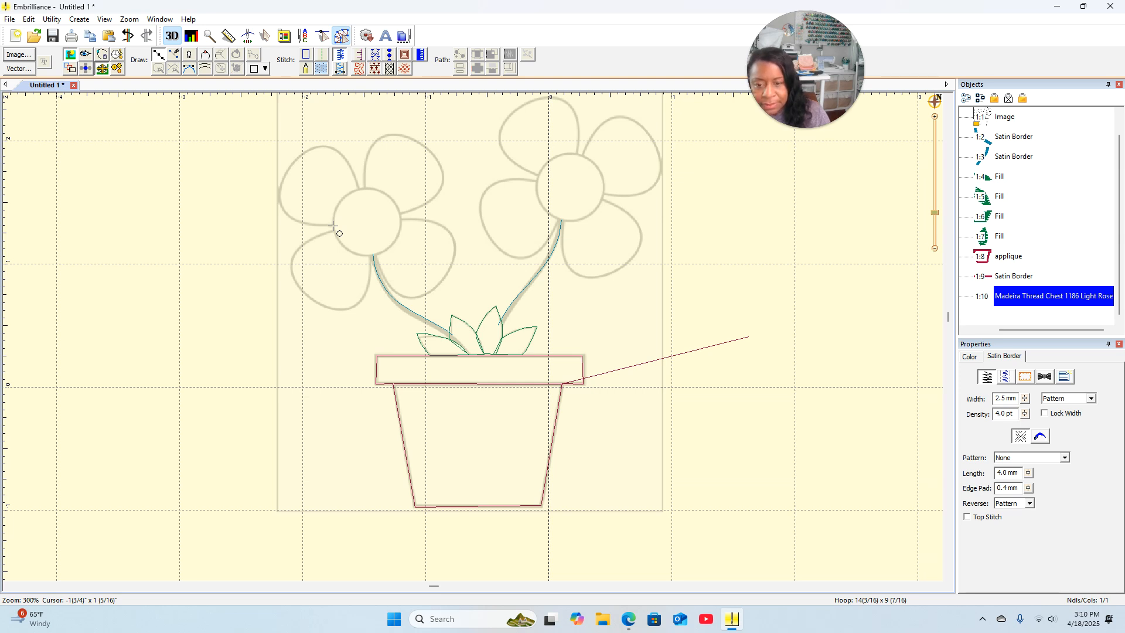
left_click(333, 224)
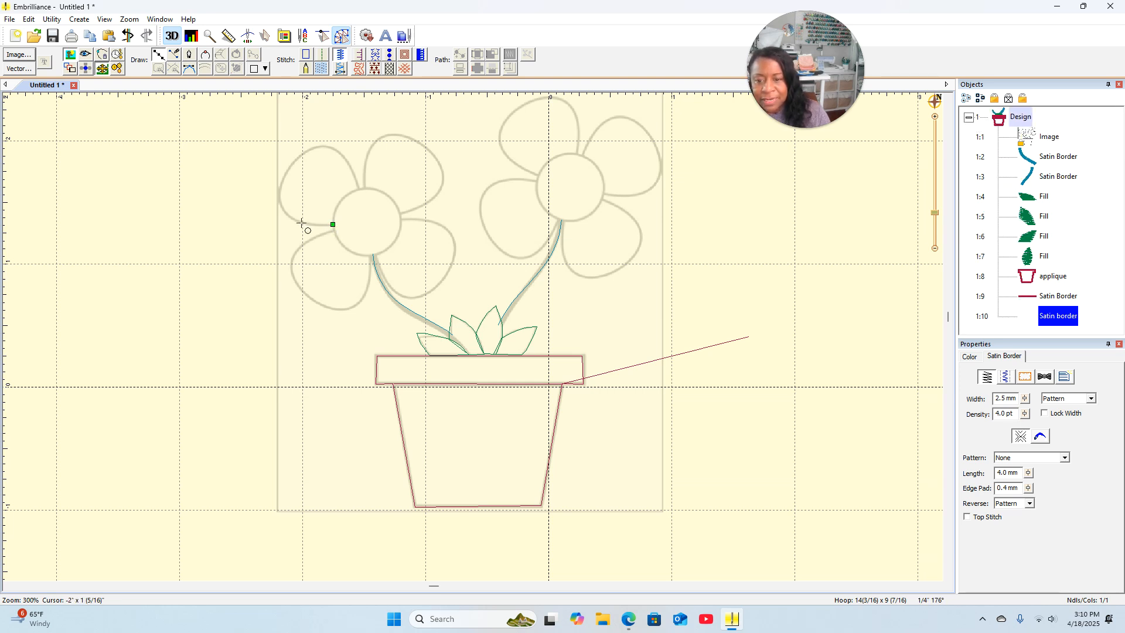
left_click(301, 223)
left_click(279, 202)
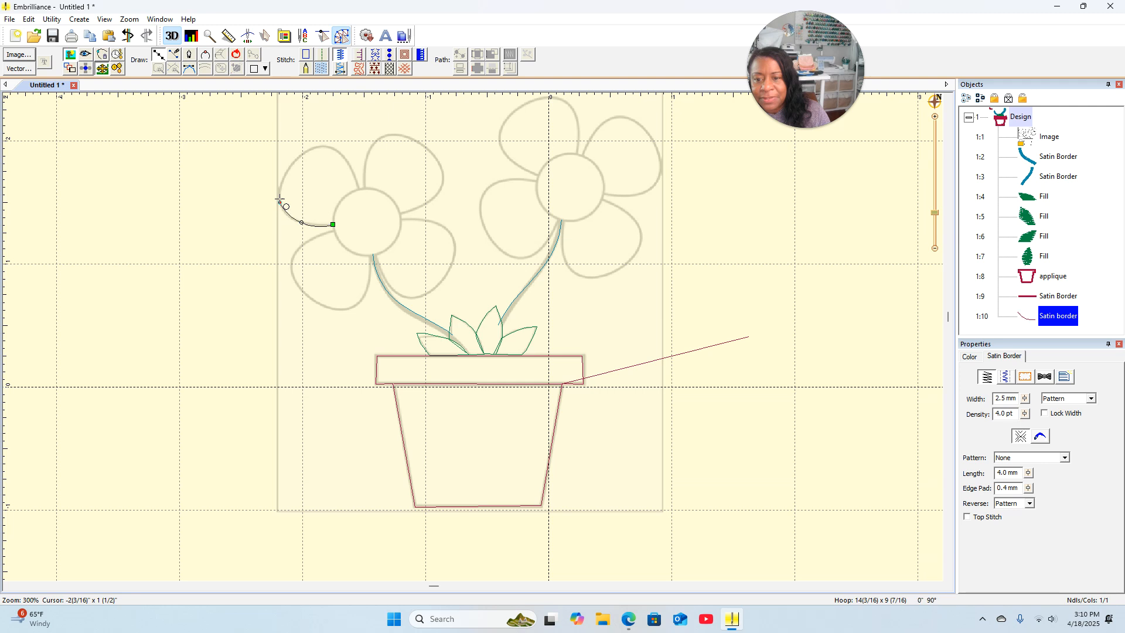
left_click(293, 160)
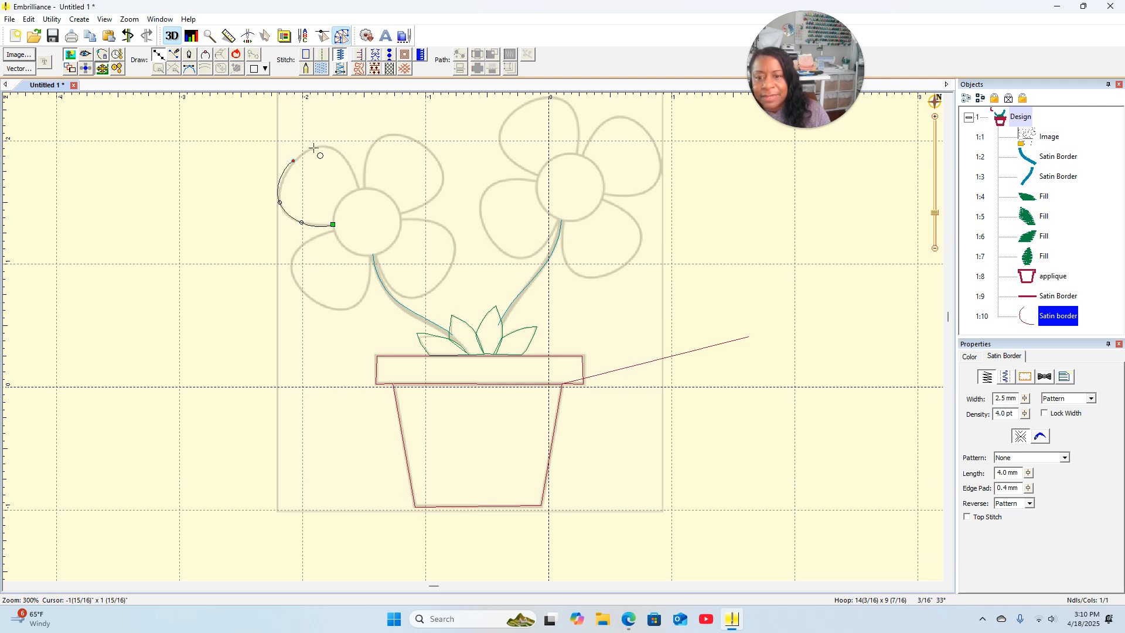
left_click(314, 148)
left_click(326, 145)
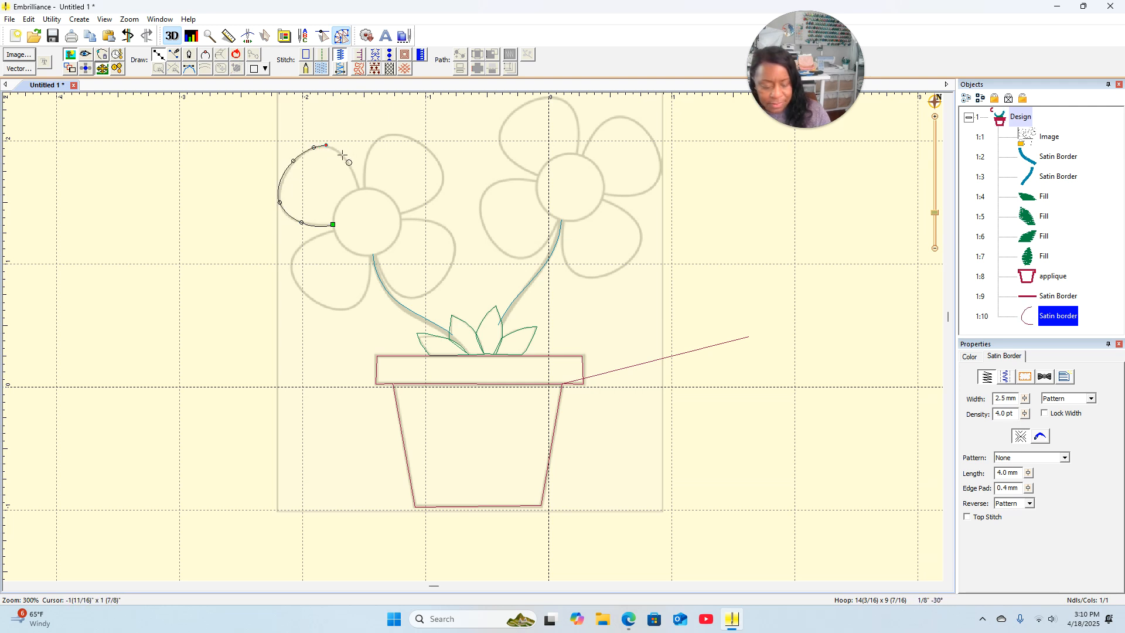
key("BackSpace")
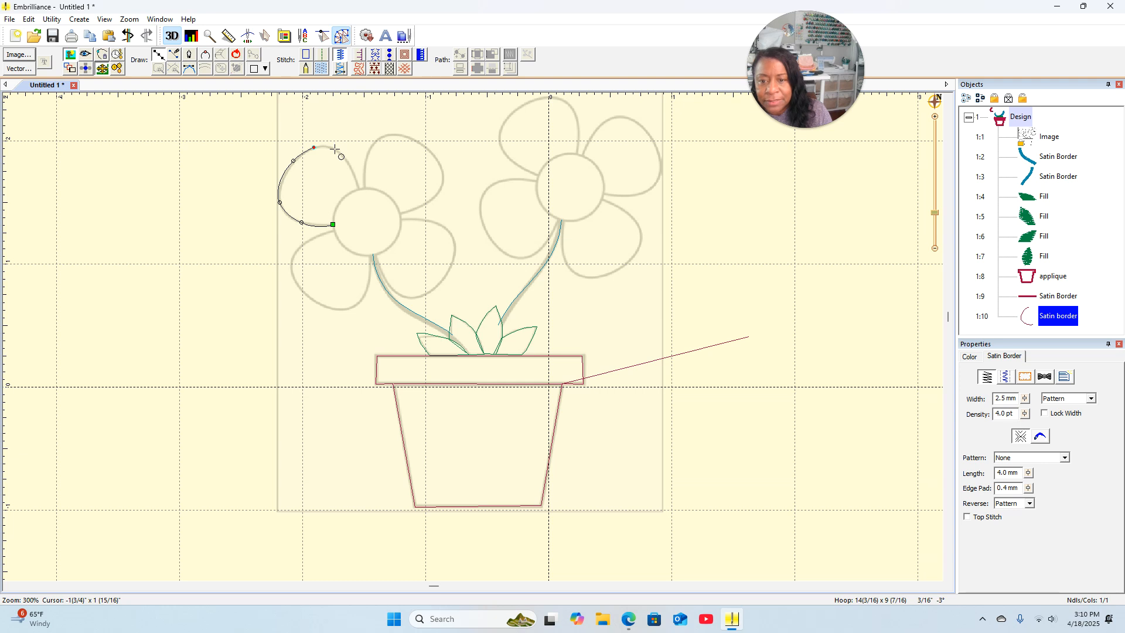
left_click(334, 149)
left_click(350, 167)
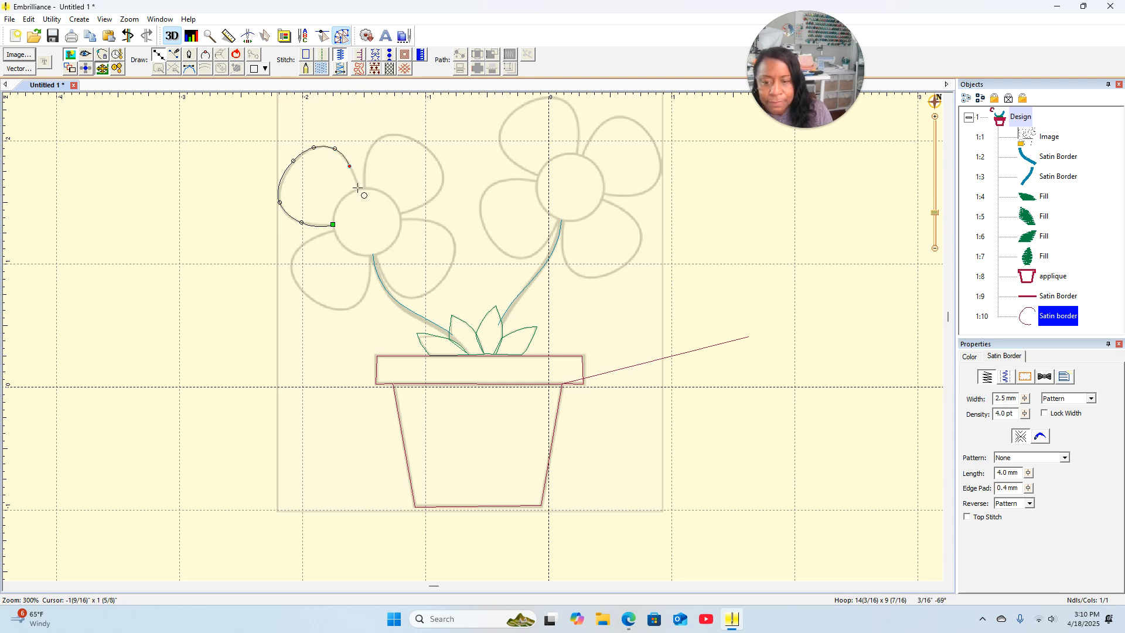
left_click(357, 187)
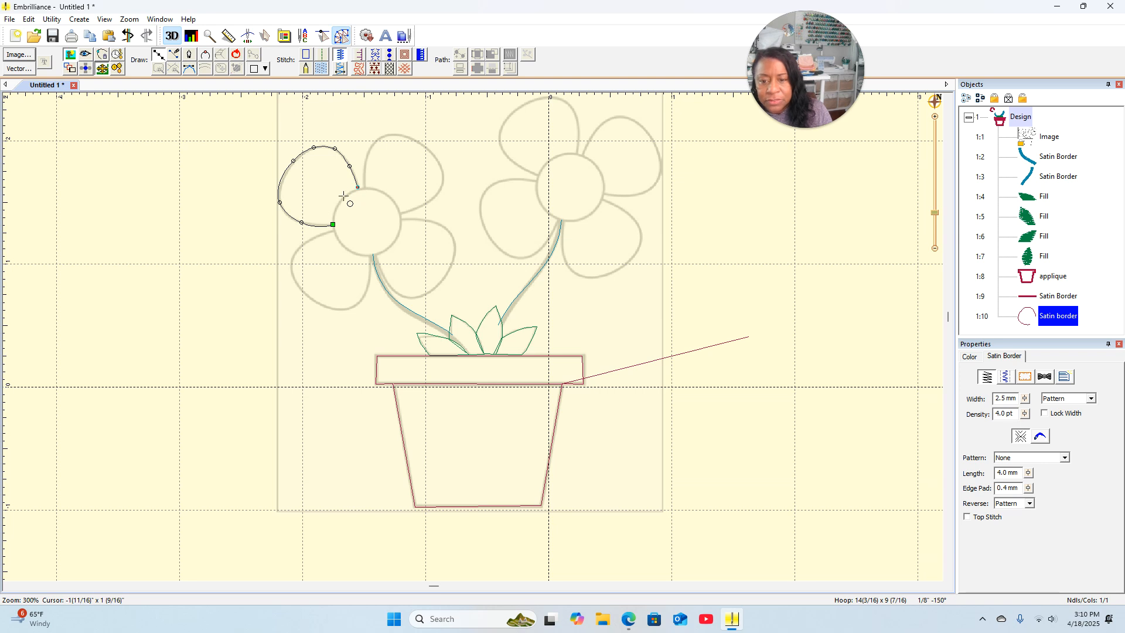
Step: Trace the petal's inner edge along the flower's centre circle and close the outline as a satin border shape
left_click(344, 197)
left_click(335, 212)
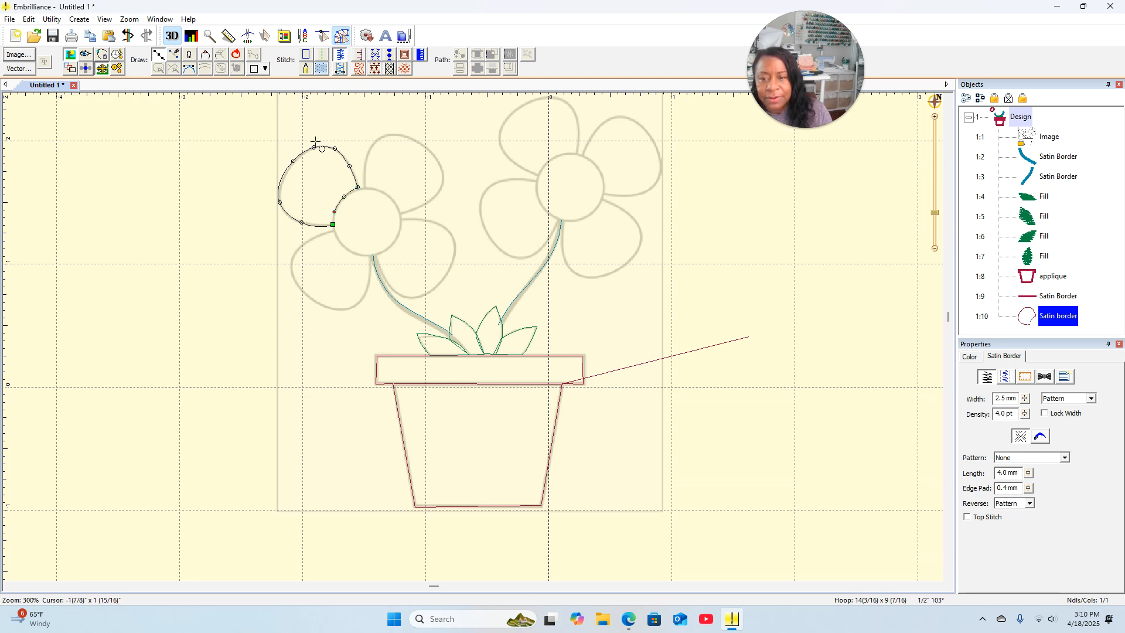
left_click(235, 56)
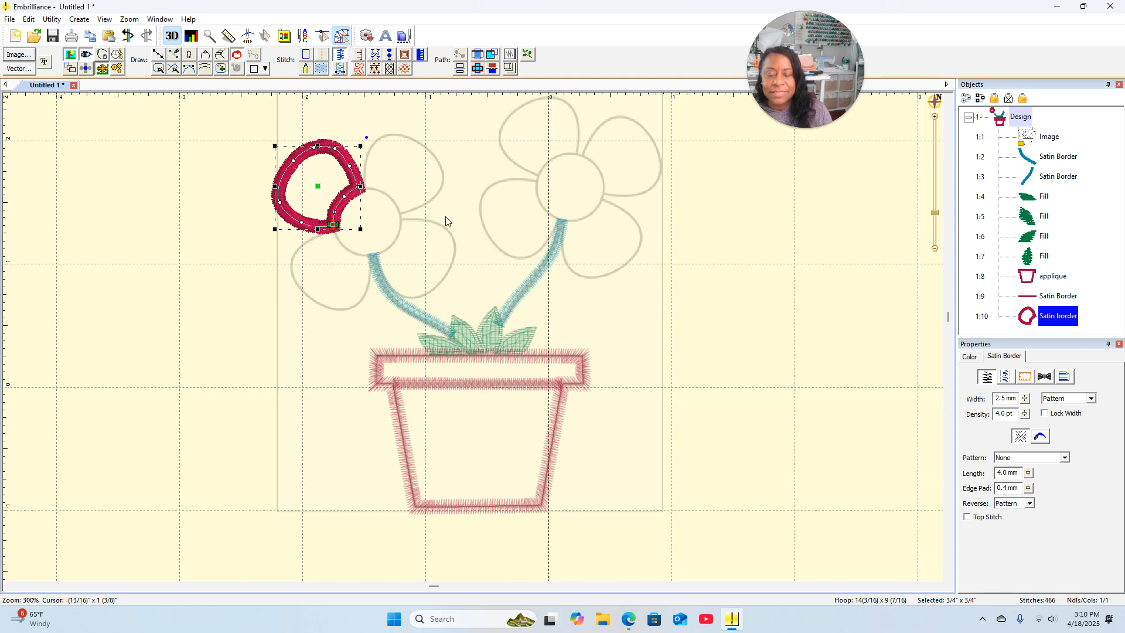
scroll(445, 221, "up", 1)
scroll(445, 223, "down", 1)
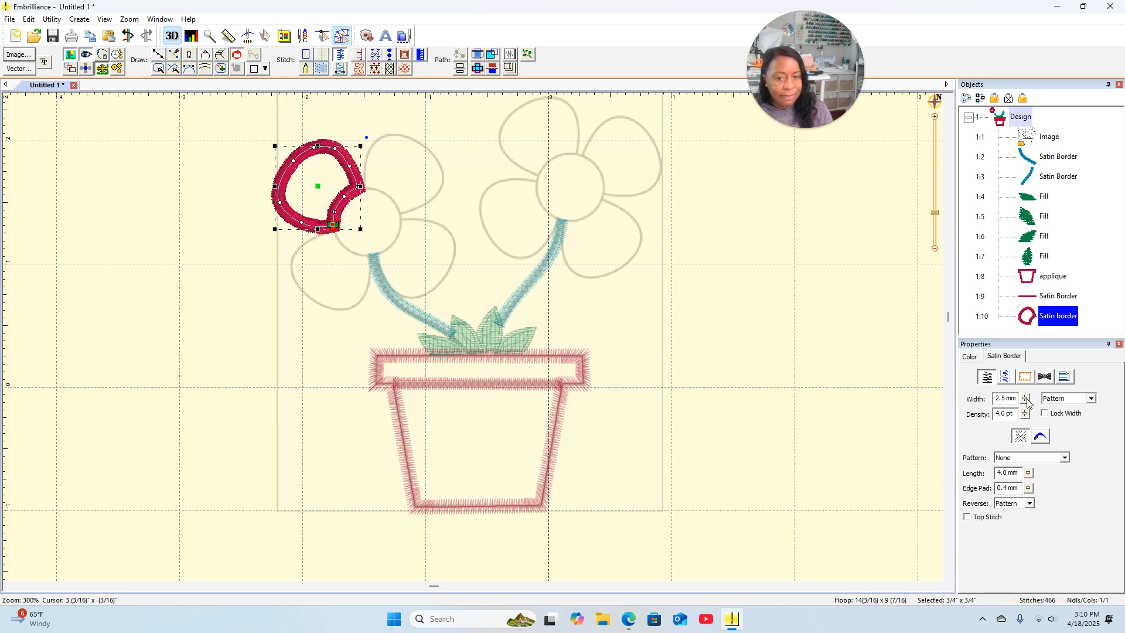
Step: Deselect the petal border and turn off the 3D stitch view
left_click_drag(1027, 399, 1028, 456)
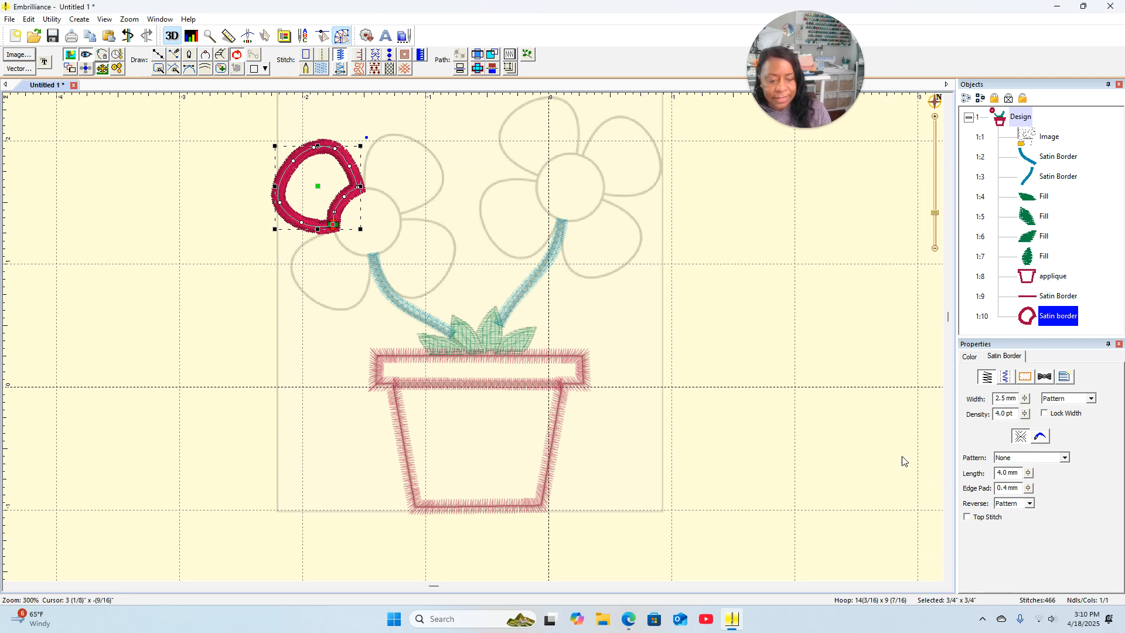
left_click(700, 432)
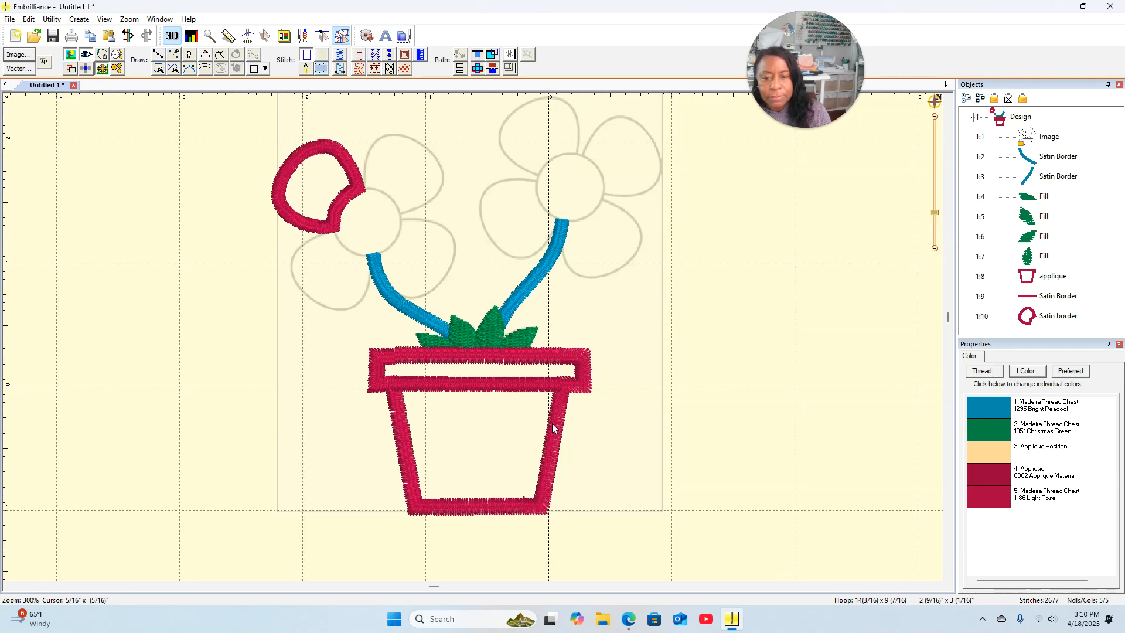
left_click(171, 35)
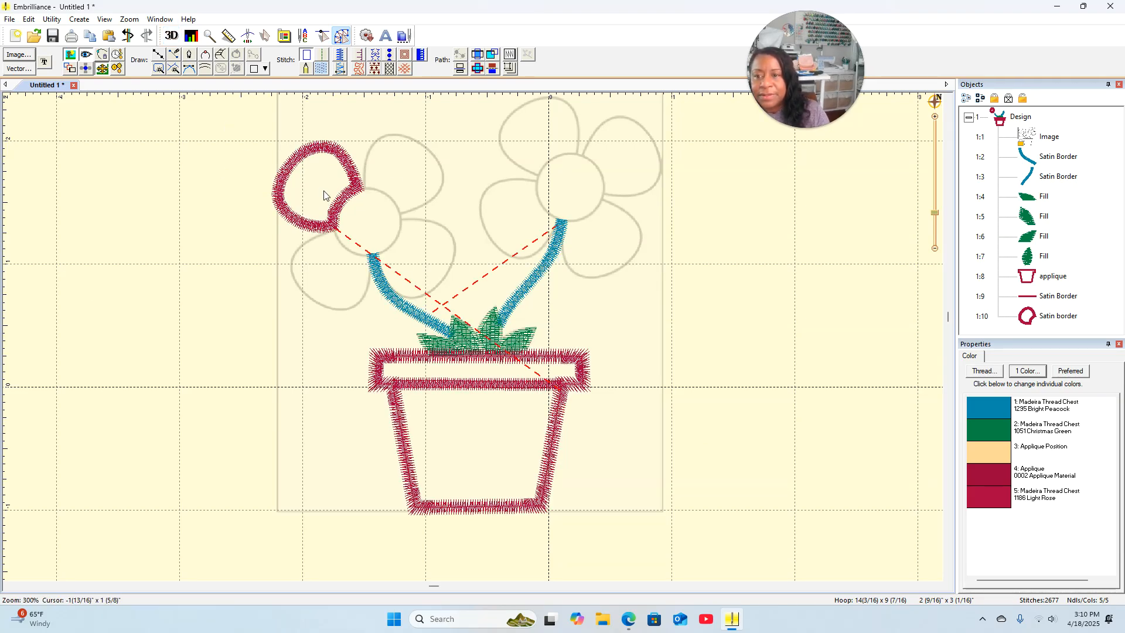
Step: Convert the left flower's upper-left petal from a satin border to a Fill
scroll(325, 195, "up", 3)
left_click_drag(296, 121, 326, 249)
left_click(289, 184)
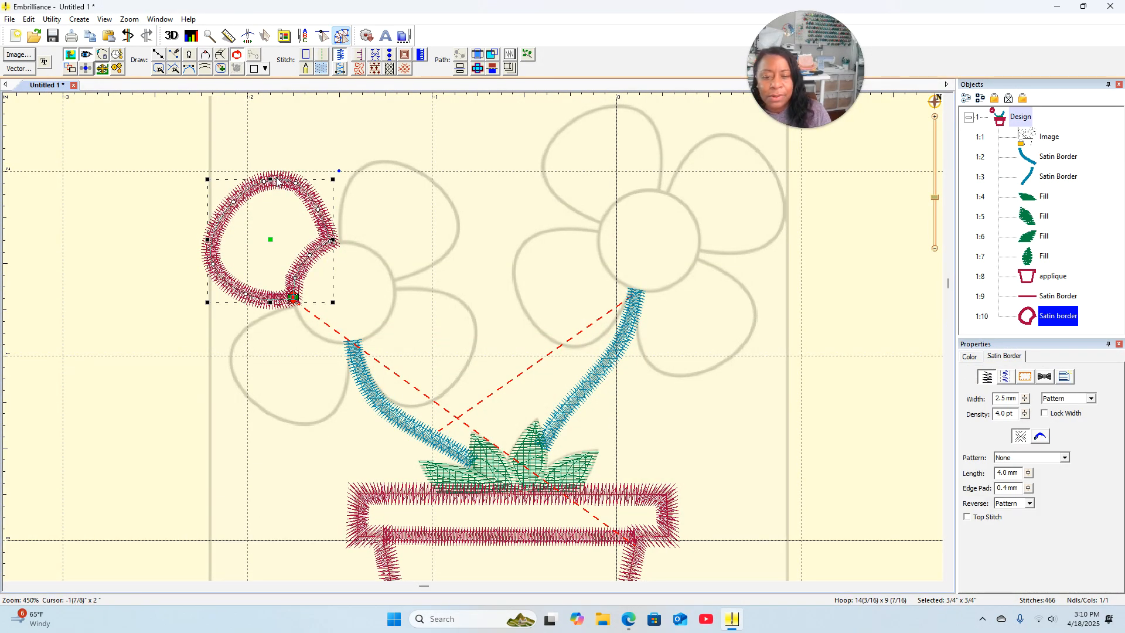
left_click(321, 71)
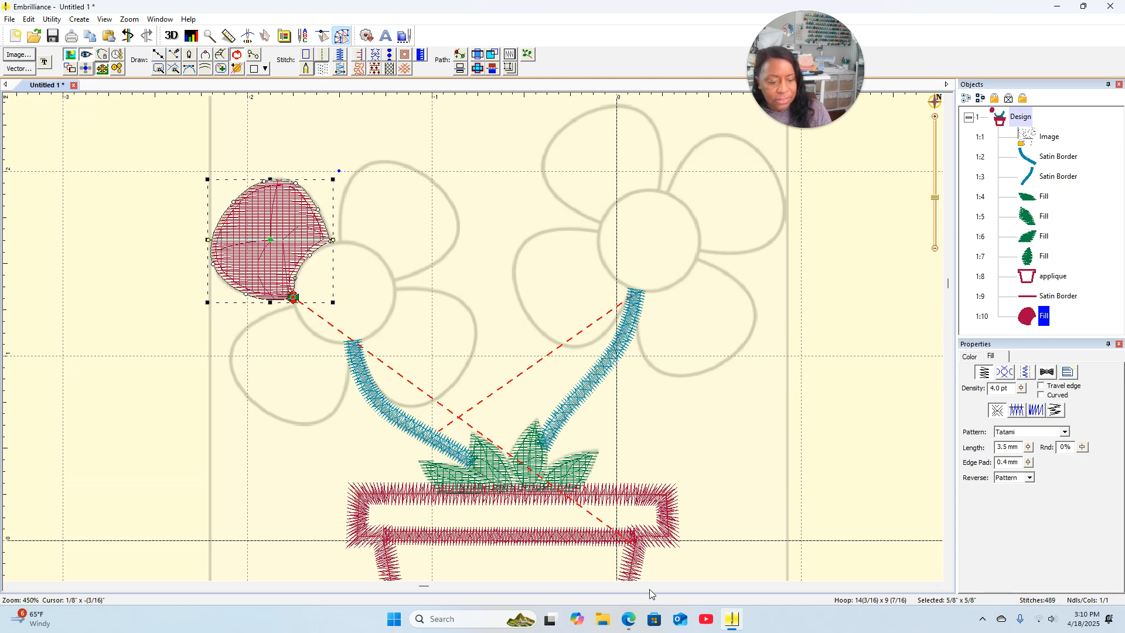
Step: Change the filled petal's thread to Madeira Thread Chest 1065 Orange Sunrise
left_click(969, 356)
left_click(999, 419)
scroll(660, 309, "down", 5)
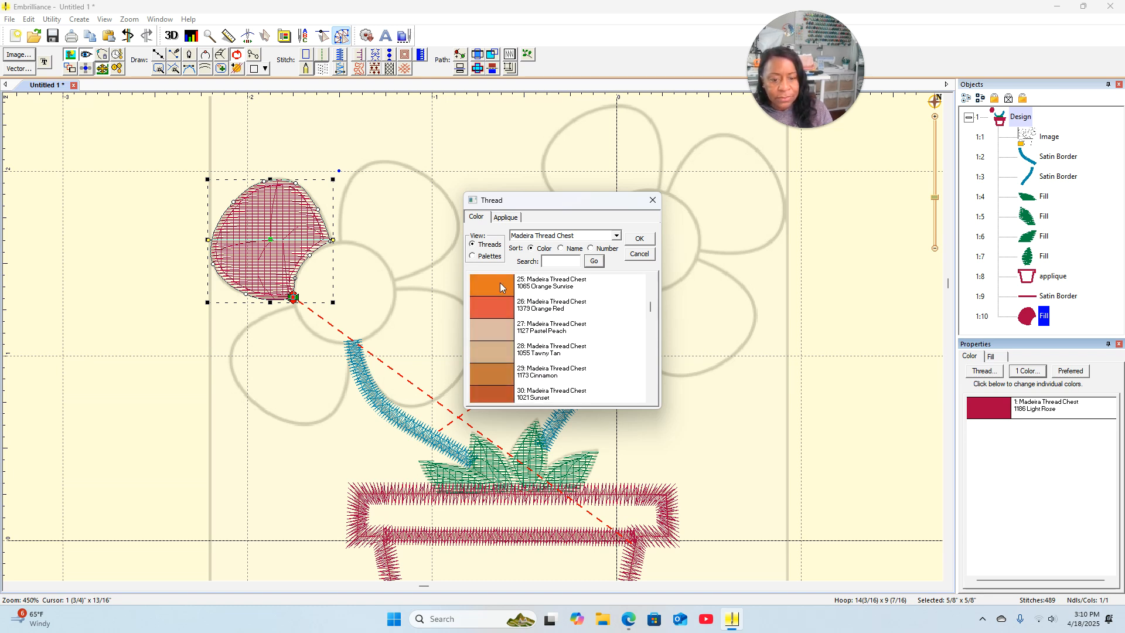
left_click(500, 283)
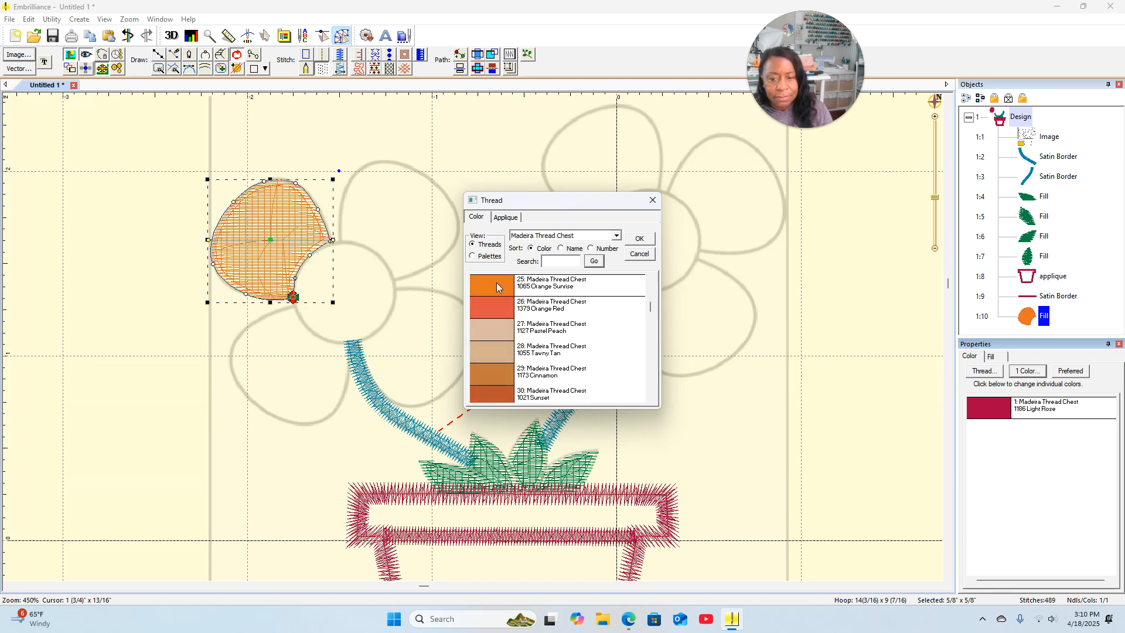
left_click(640, 245)
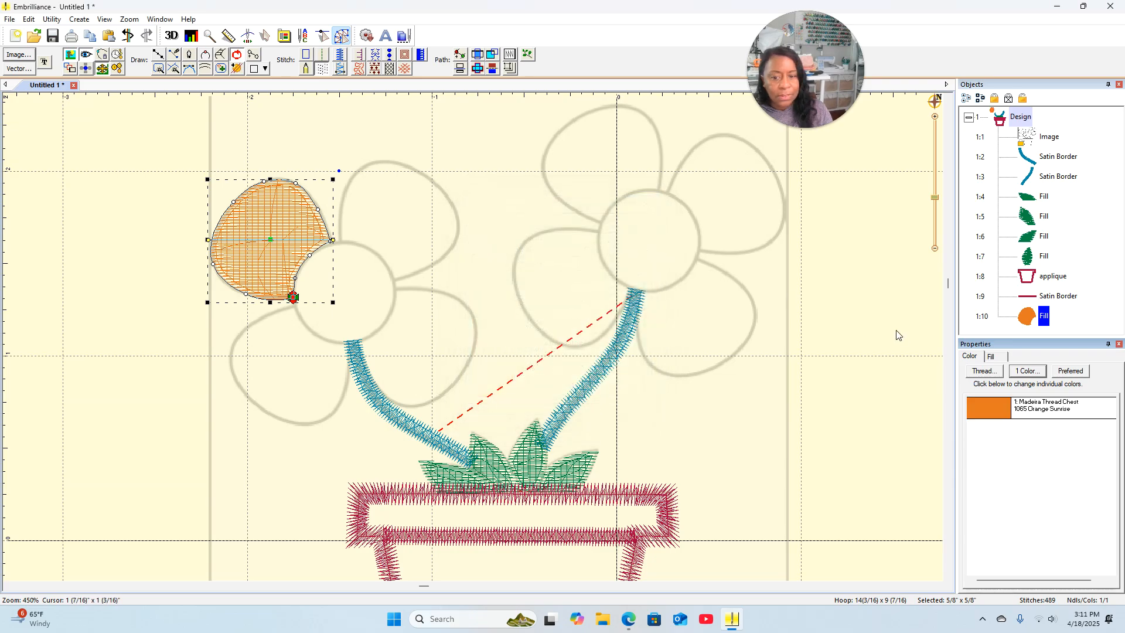
left_click(896, 332)
Step: Move the orange petal's stitching end point to its right corner, where the petal meets the top of the flower centre
scroll(405, 271, "down", 3)
scroll(405, 271, "up", 3)
scroll(409, 269, "down", 2)
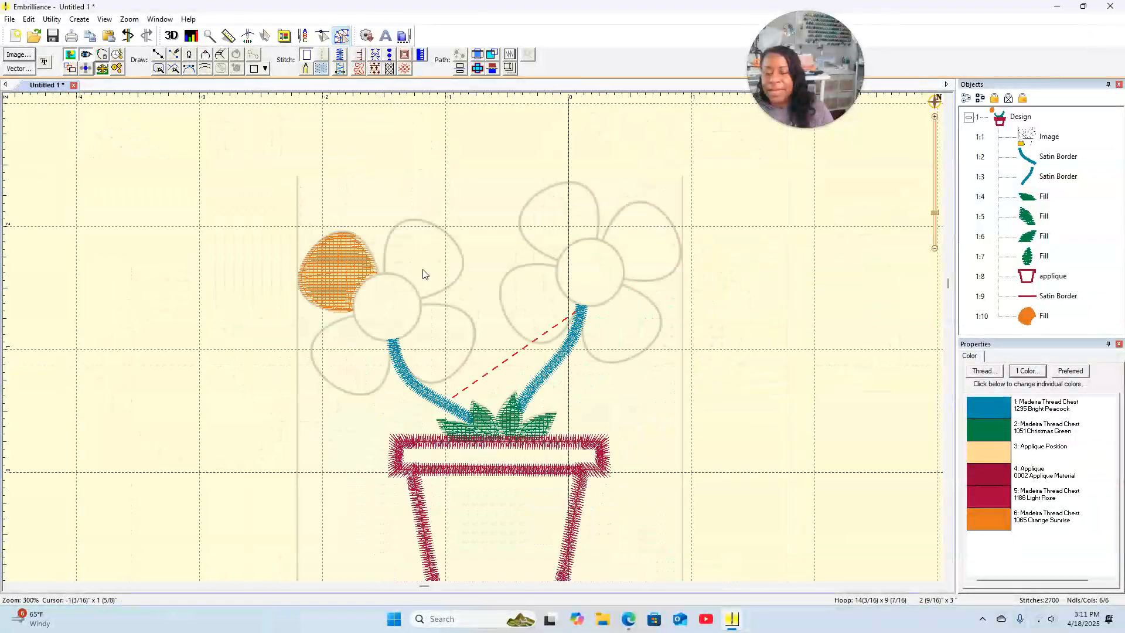
left_click(352, 263)
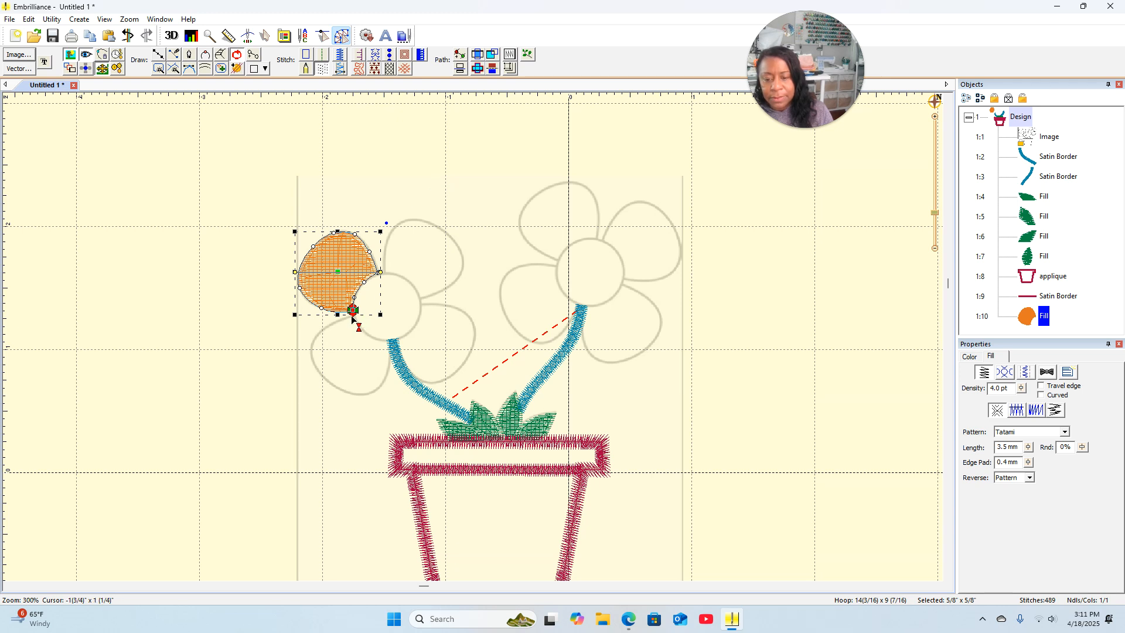
left_click_drag(353, 316, 378, 274)
left_click(435, 175)
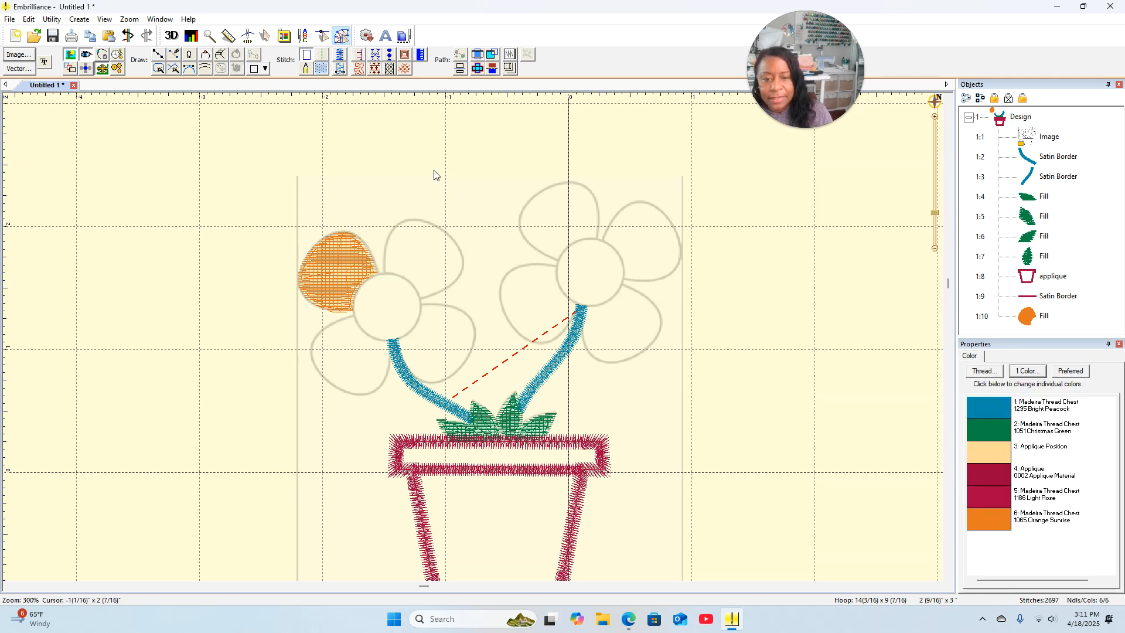
Step: Copy and paste the orange petal, then move and rotate the duplicate onto the left flower's upper-right petal outline
left_click(354, 246)
right_click(391, 180)
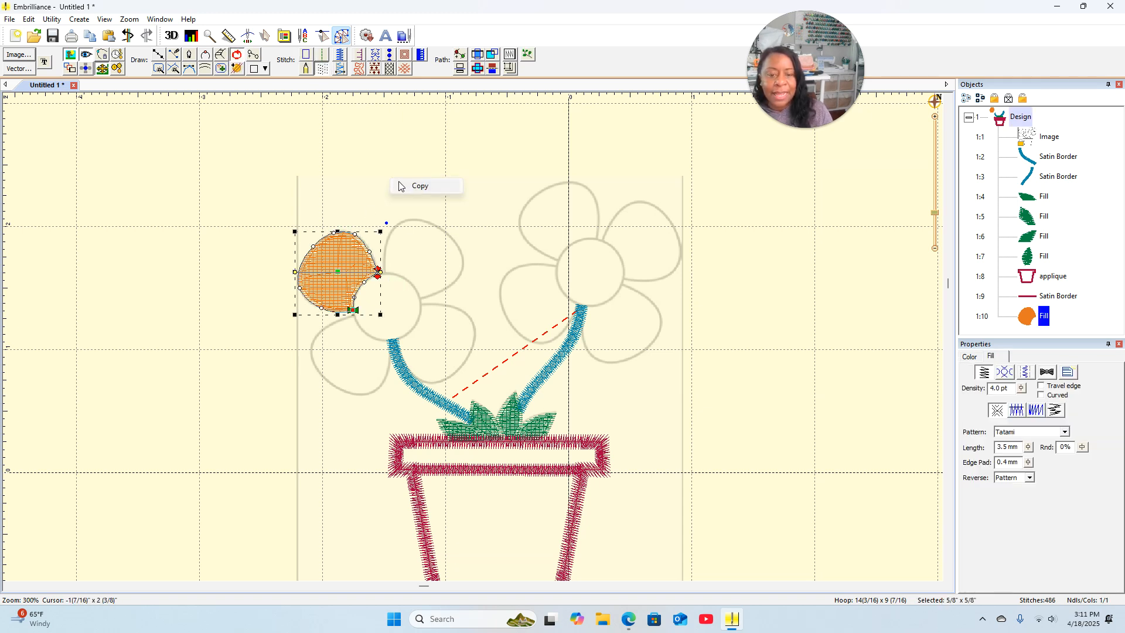
left_click(427, 187)
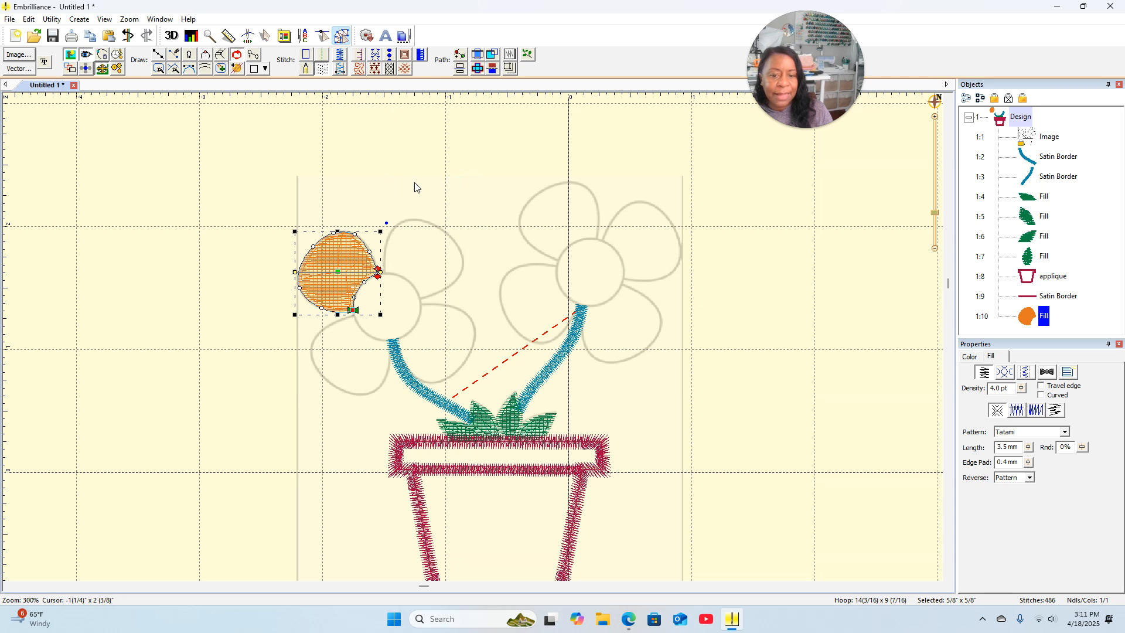
left_click(415, 187)
right_click(413, 191)
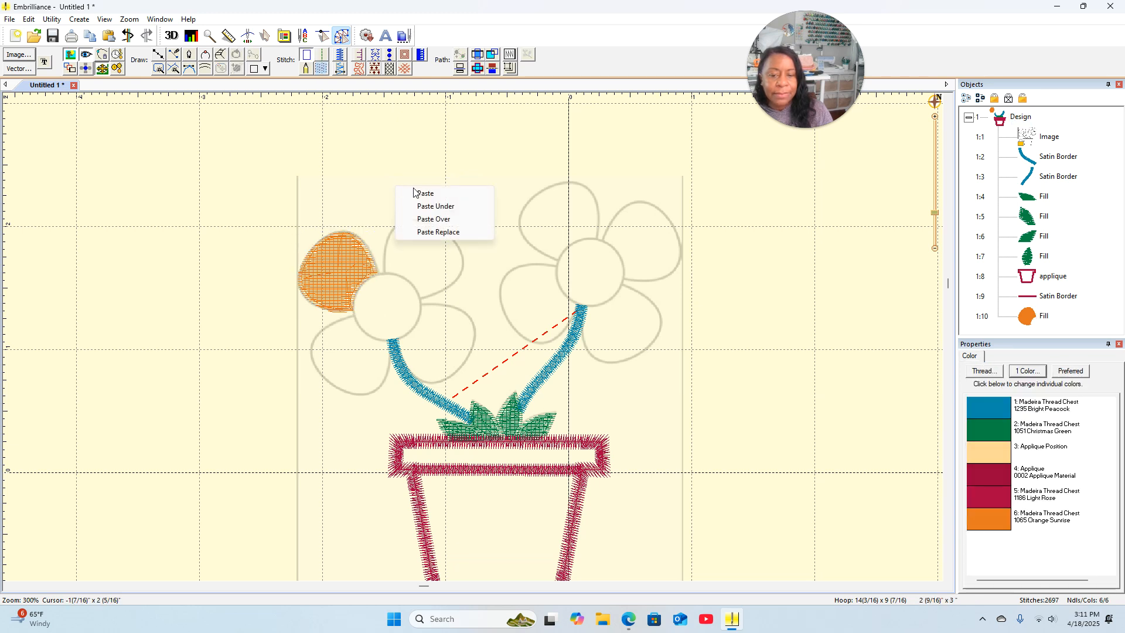
left_click(424, 195)
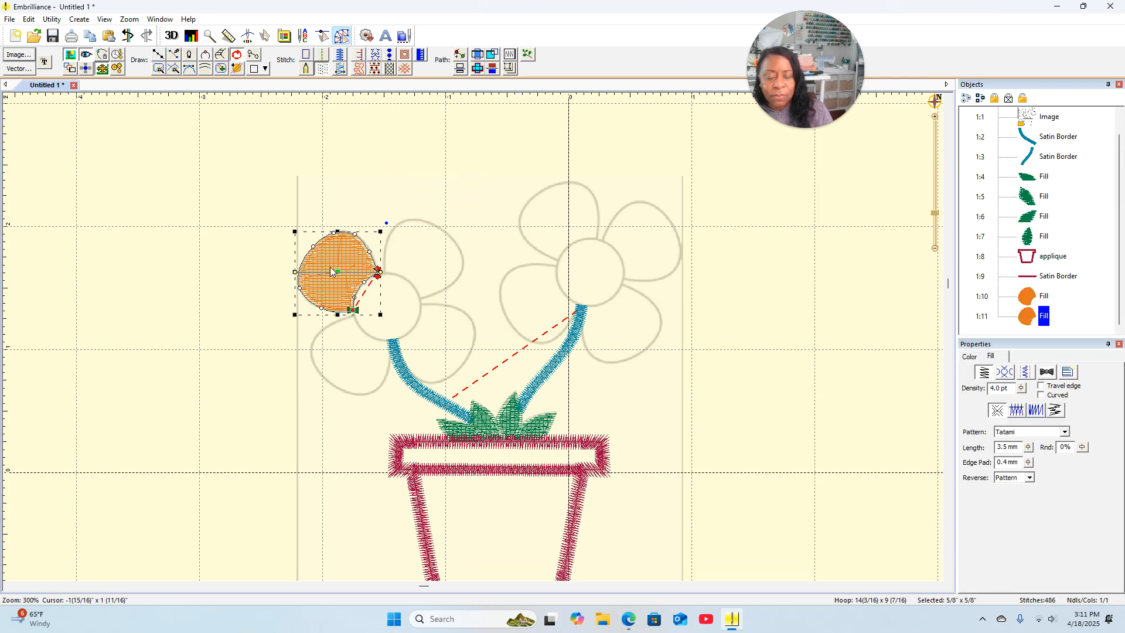
left_click_drag(337, 275, 424, 259)
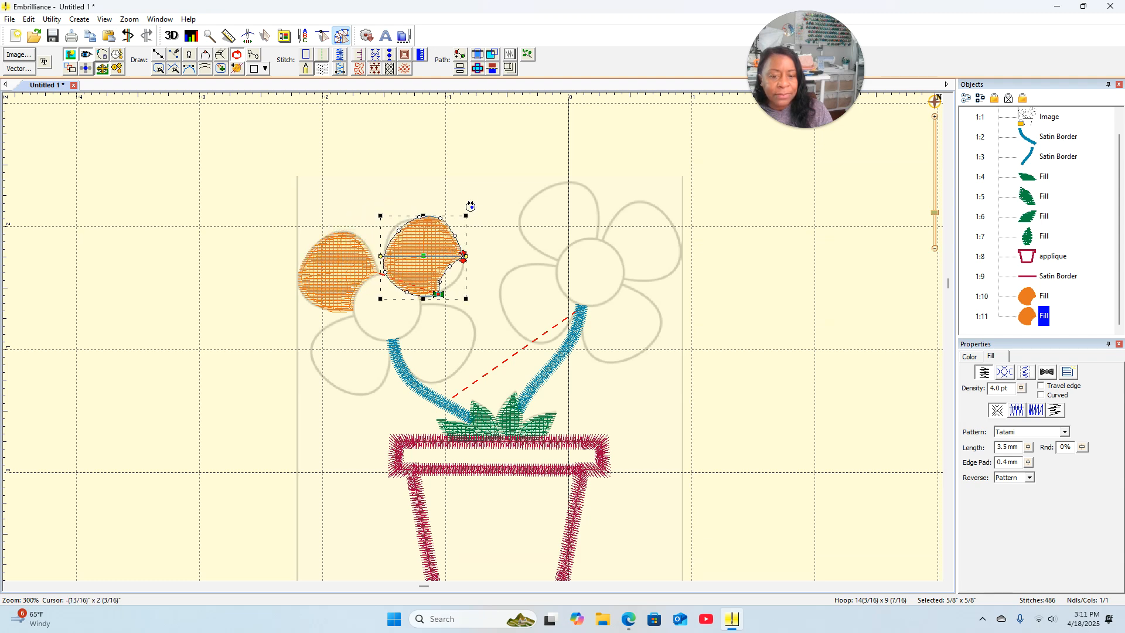
left_click_drag(471, 206, 463, 299)
Step: Paste another orange petal and fit it to the left flower's lower-right petal outline by moving and rotating it
right_click(471, 298)
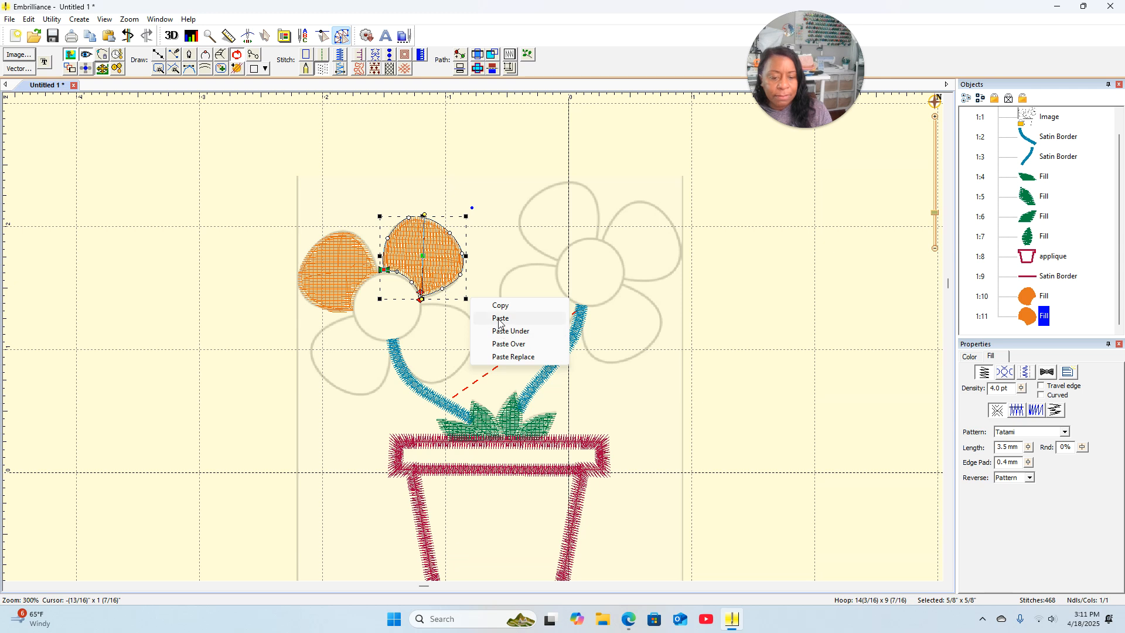
left_click(499, 318)
left_click_drag(334, 273, 448, 346)
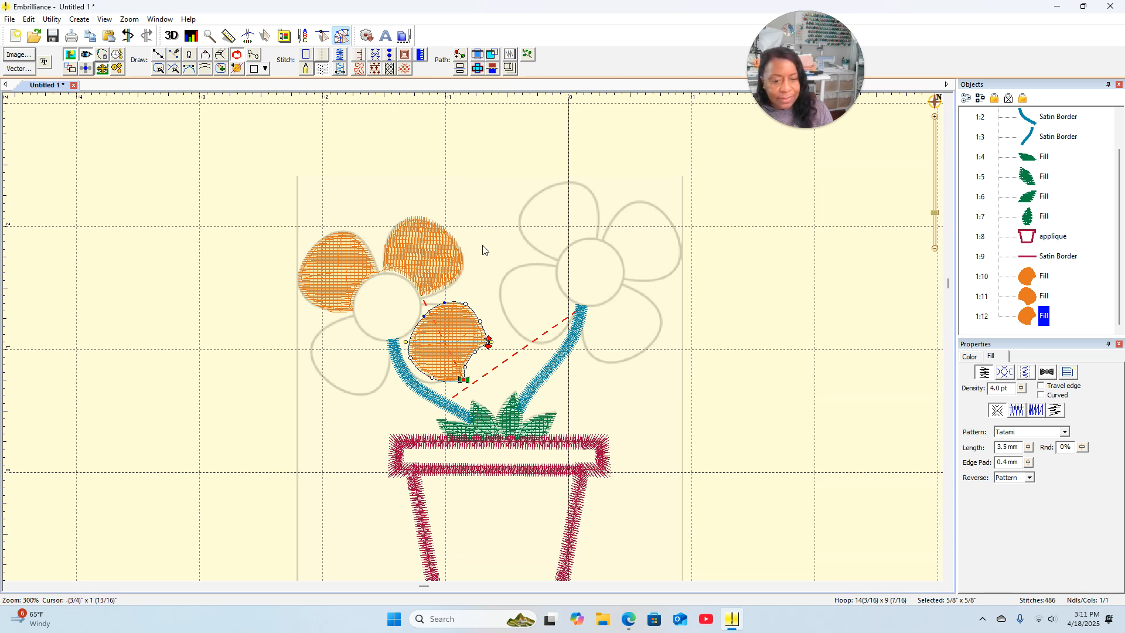
left_click(476, 304)
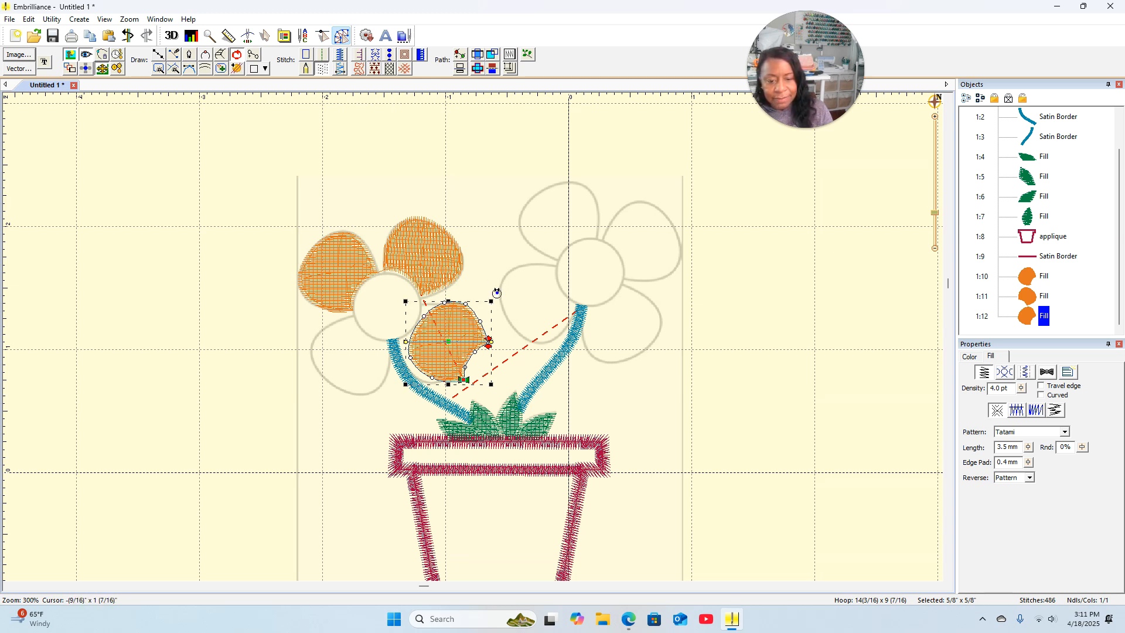
left_click_drag(497, 292, 437, 346)
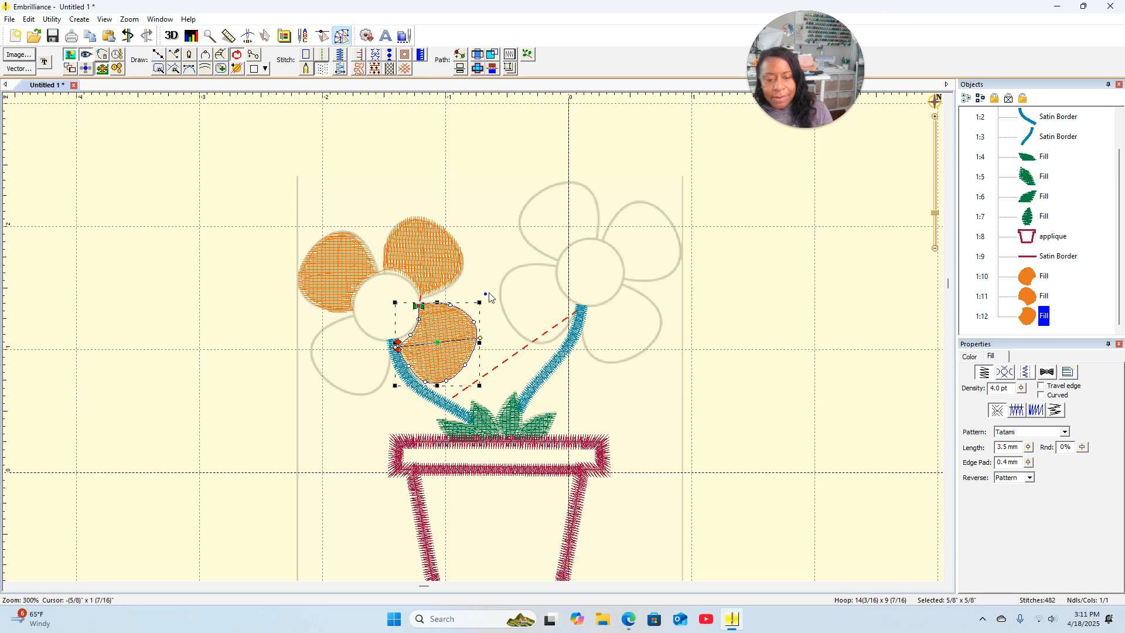
left_click_drag(485, 294, 485, 307)
Step: Paste a fourth orange petal, then move and rotate it onto the left flower's lower-left petal outline
right_click(478, 210)
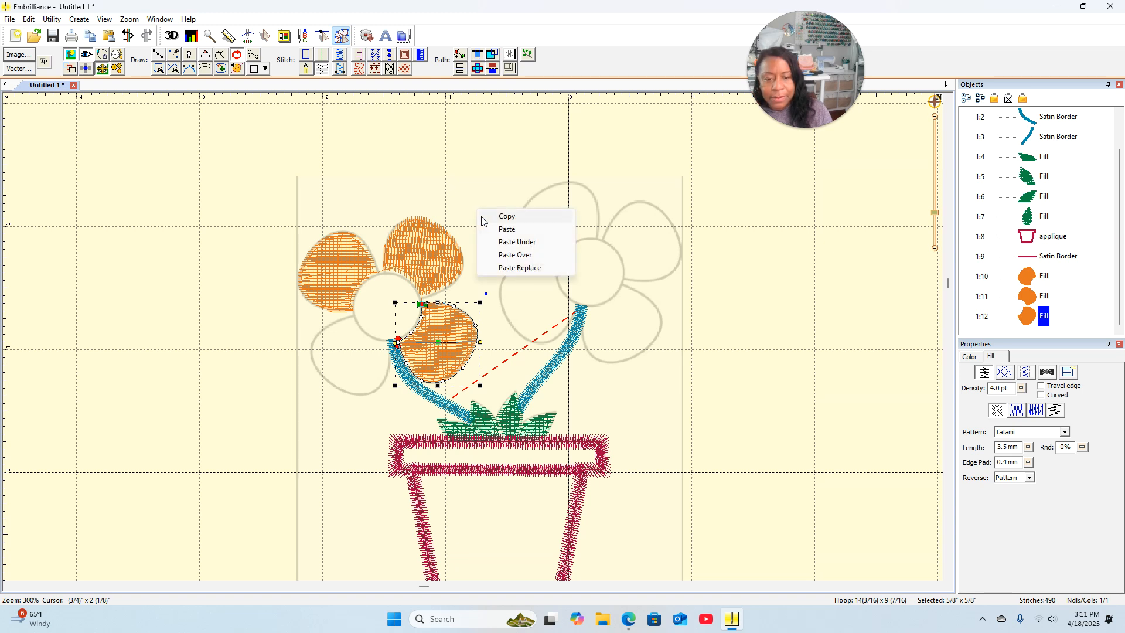
left_click(505, 230)
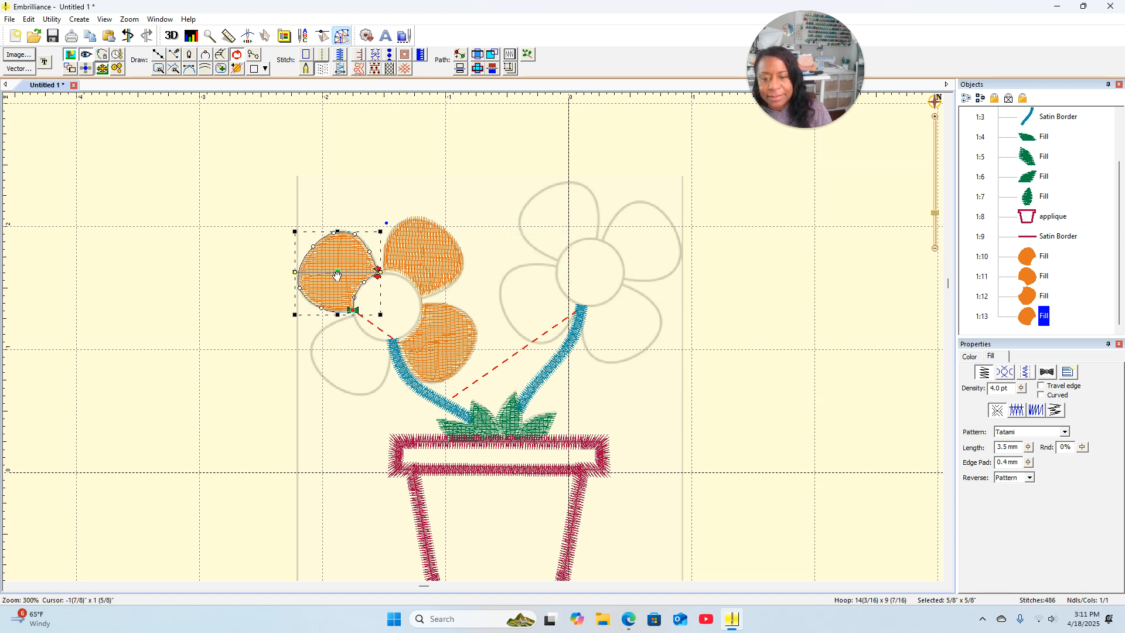
left_click_drag(337, 275, 353, 360)
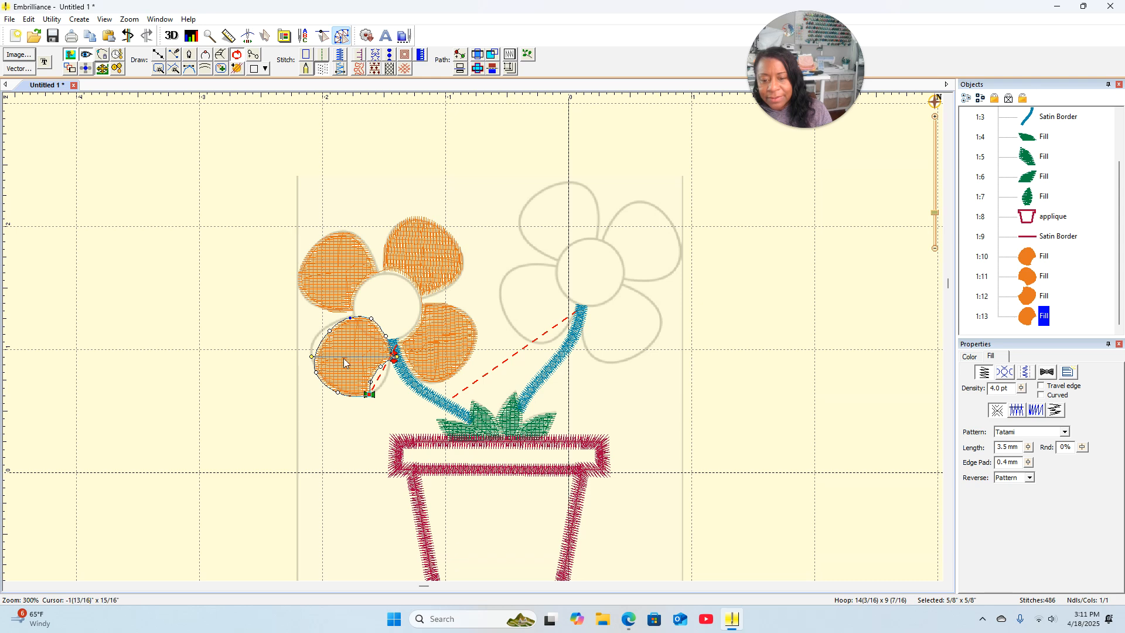
left_click(272, 414)
left_click(357, 368)
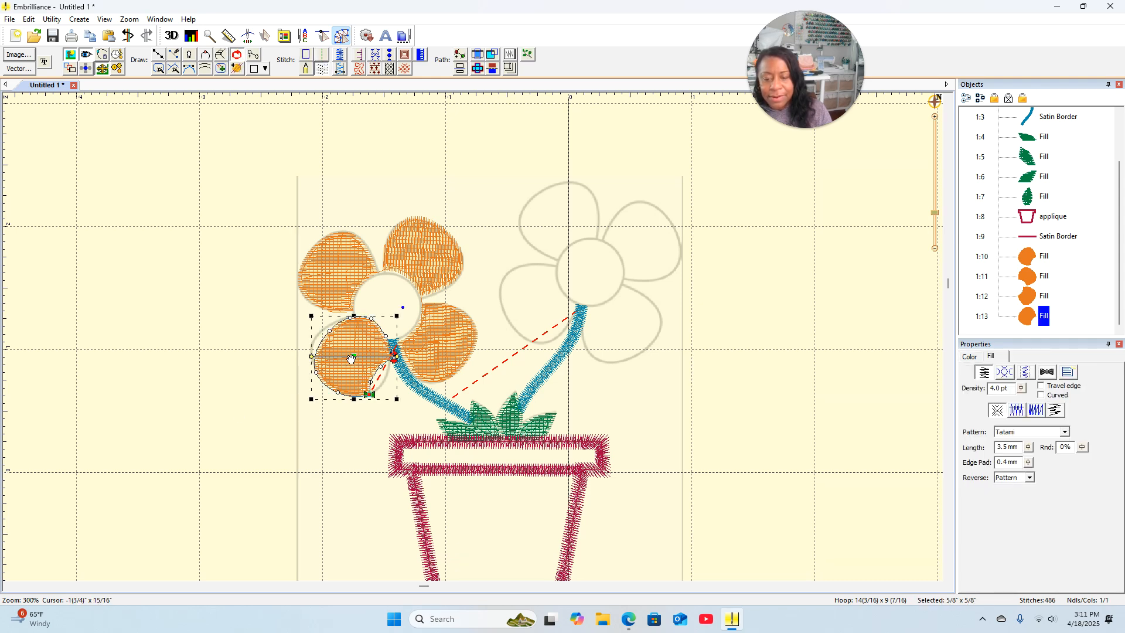
left_click_drag(378, 295, 301, 308)
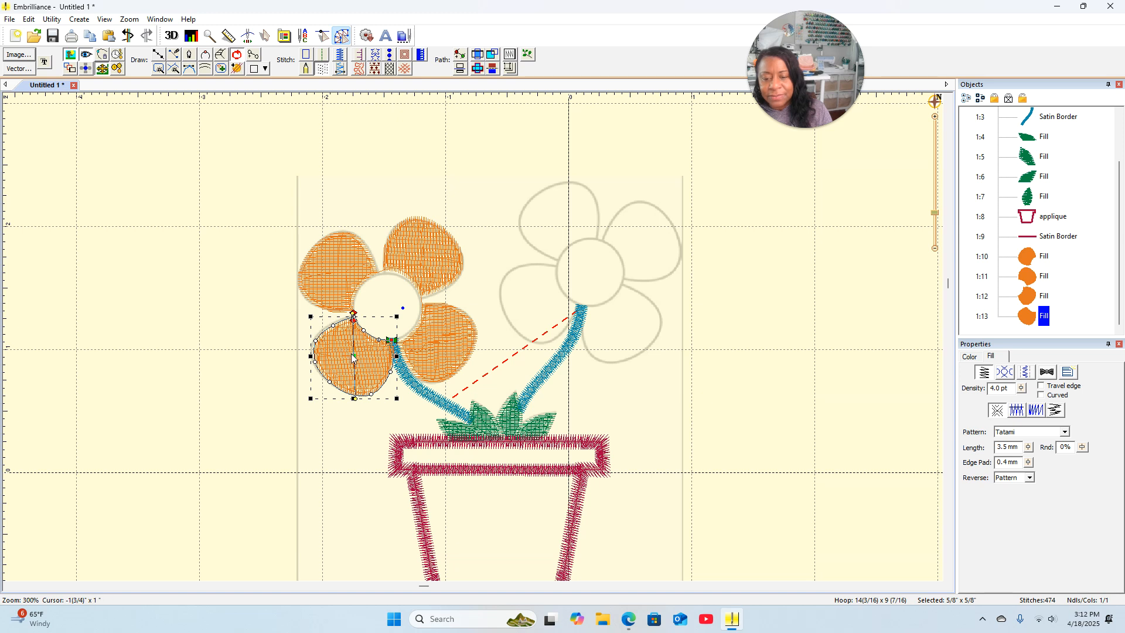
left_click_drag(355, 359, 352, 358)
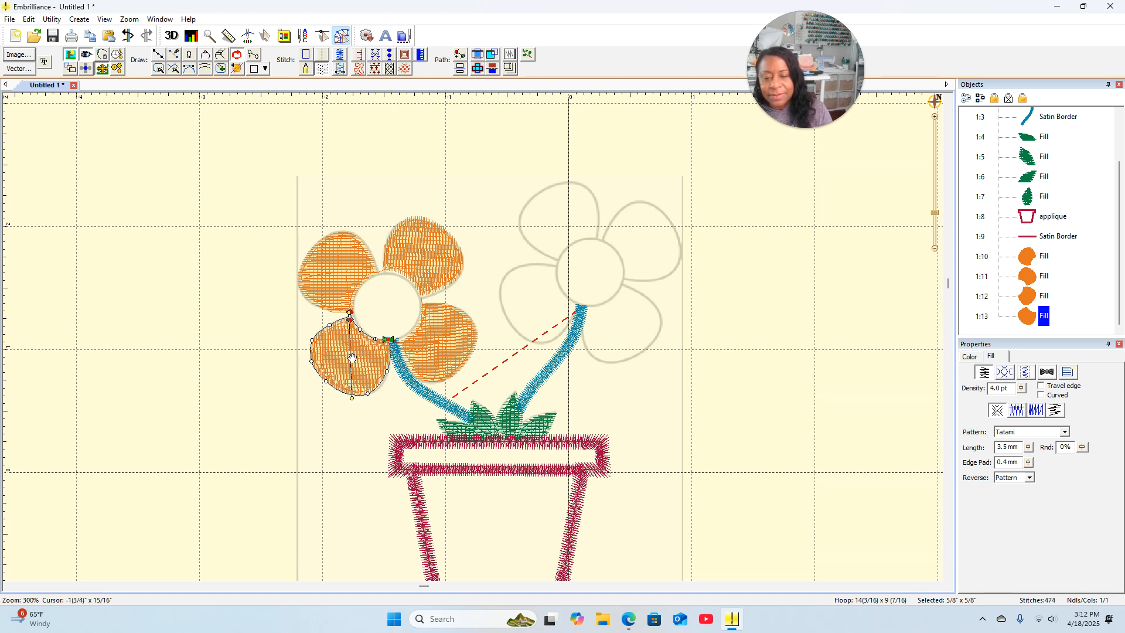
left_click(461, 164)
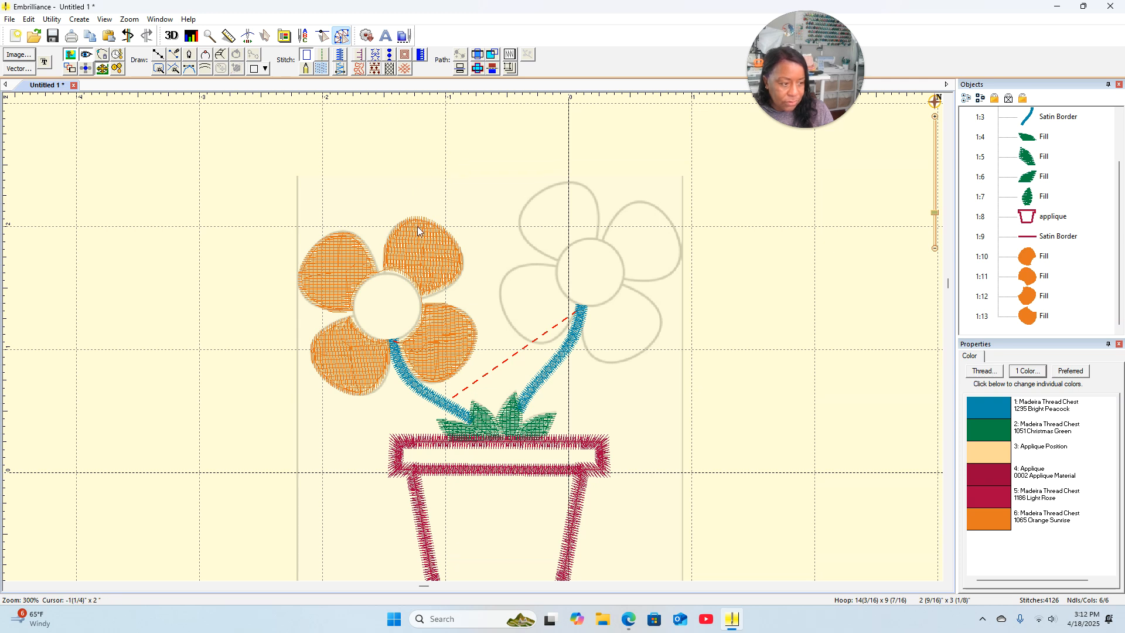
Step: Select all four orange petal fills and paste a duplicate set in place
left_click(1025, 257)
left_click(1031, 321, "ctrl")
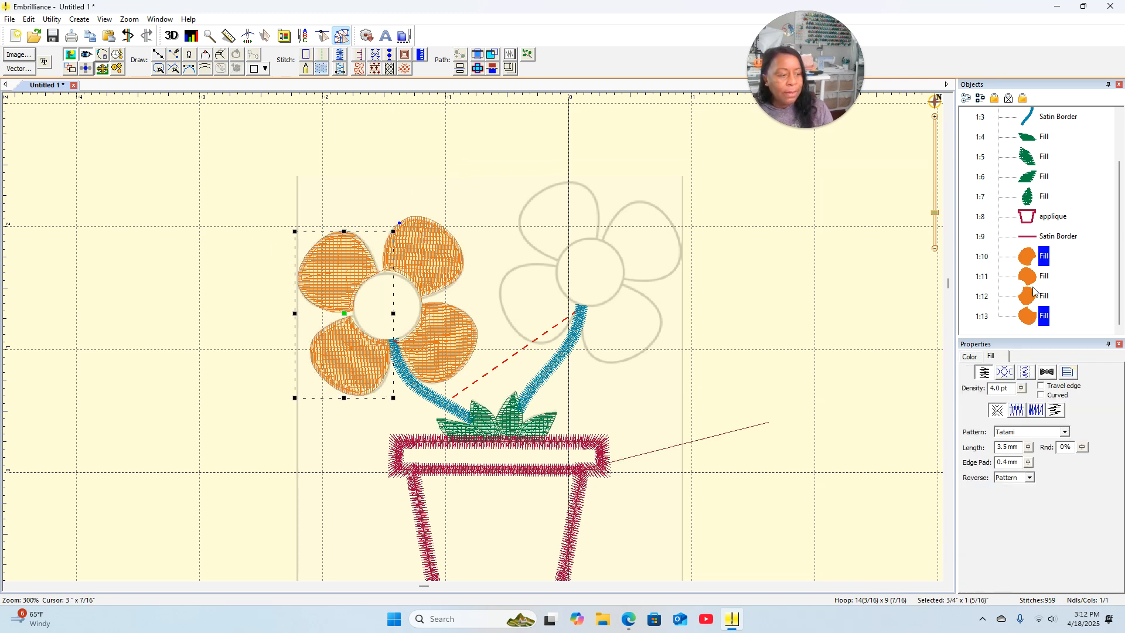
left_click(1032, 295, "ctrl")
left_click(1031, 276, "ctrl")
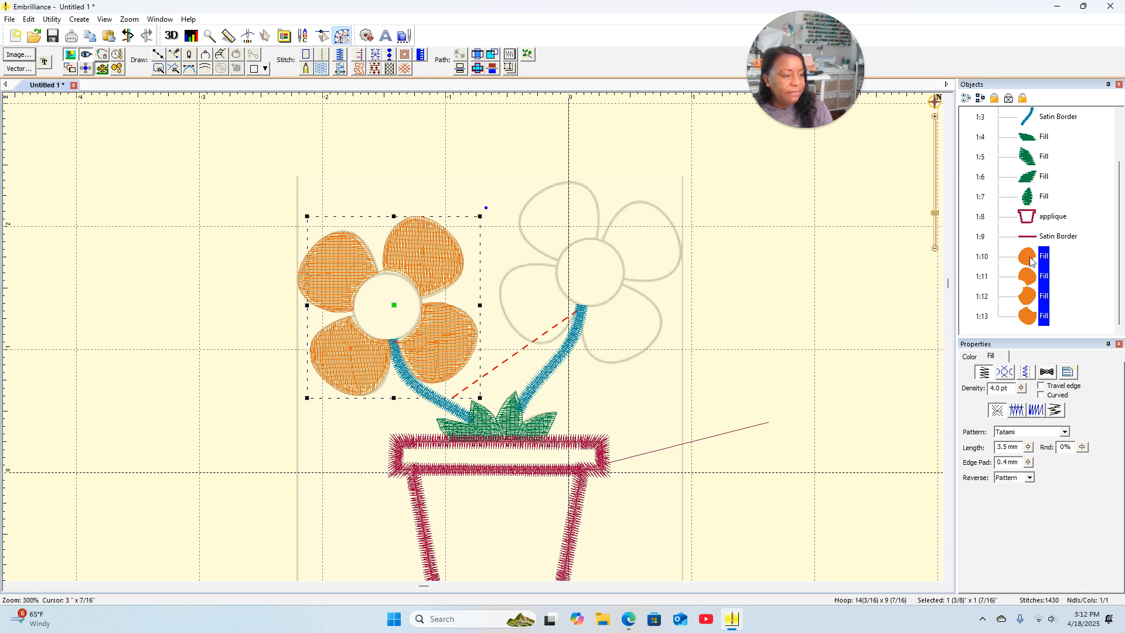
right_click(733, 186)
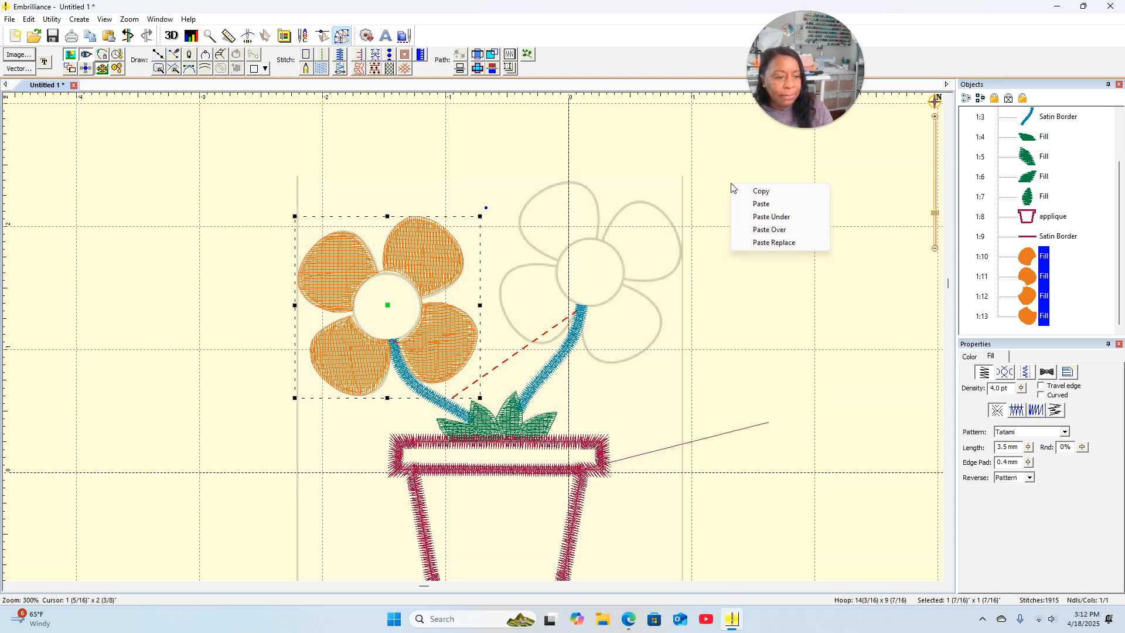
left_click(760, 192)
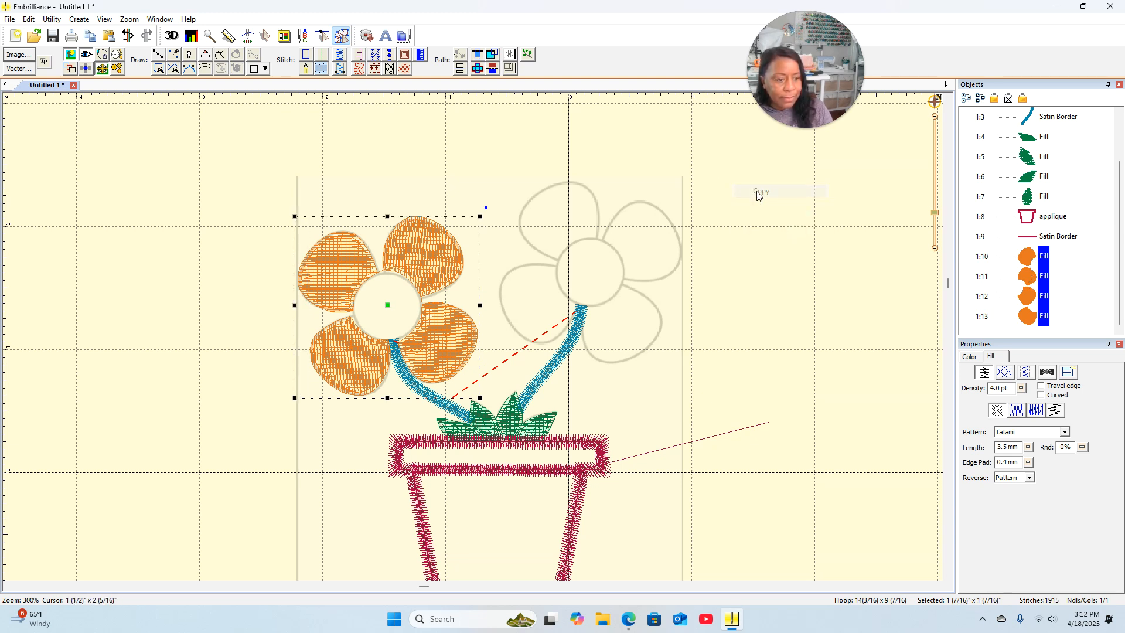
right_click(772, 218)
left_click(802, 237)
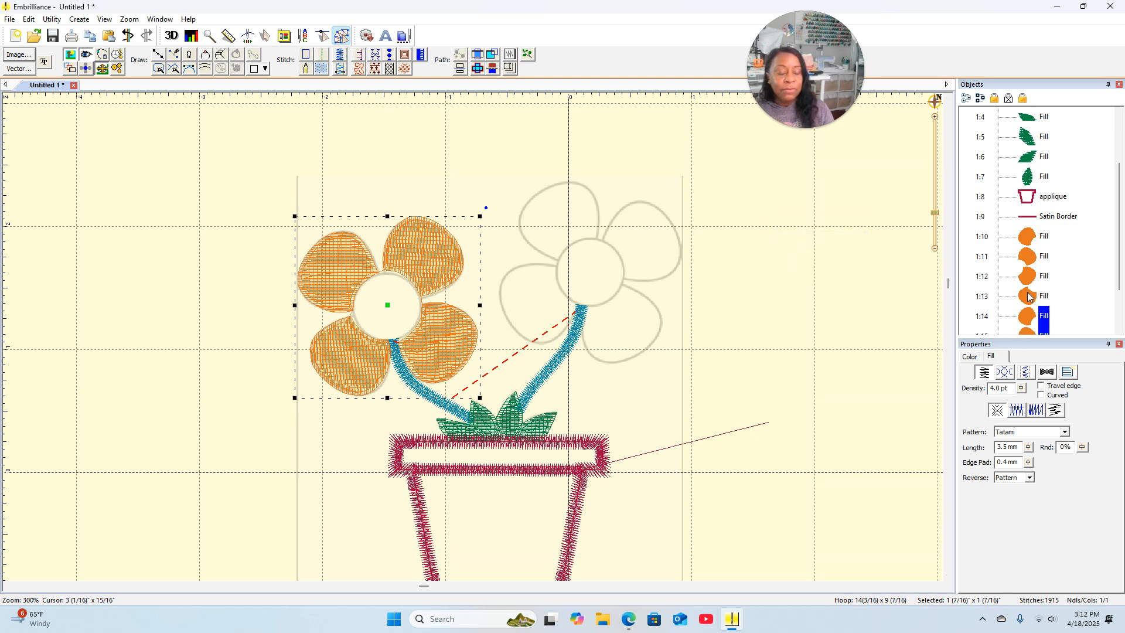
Step: Convert the four duplicated petals to Run stitch outlines
scroll(1029, 296, "down", 1)
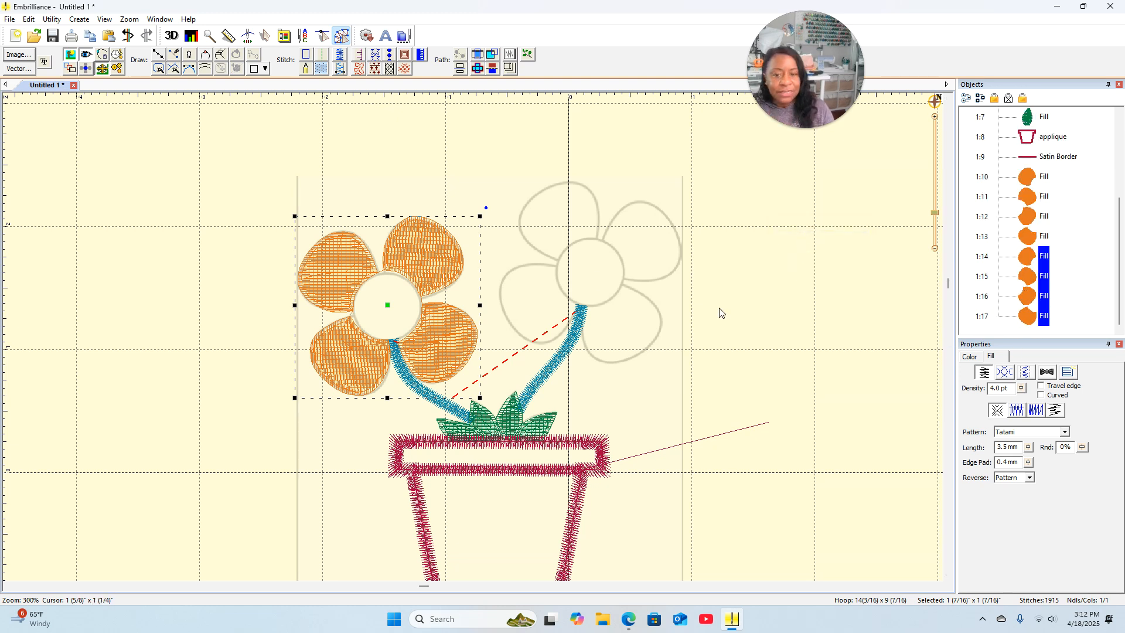
left_click(323, 58)
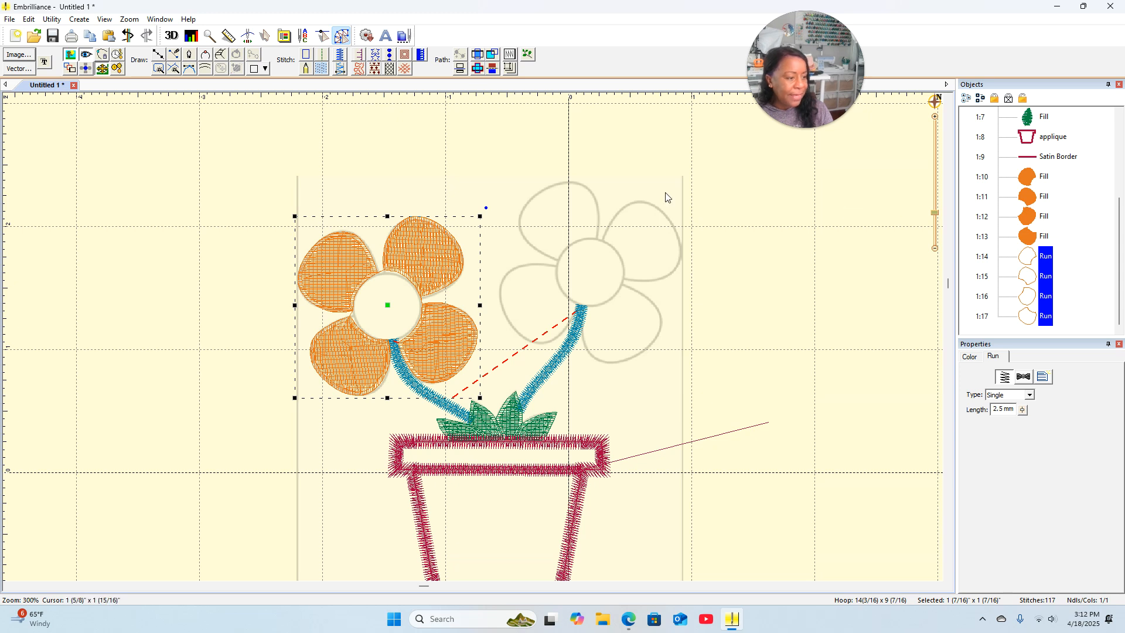
left_click(326, 55)
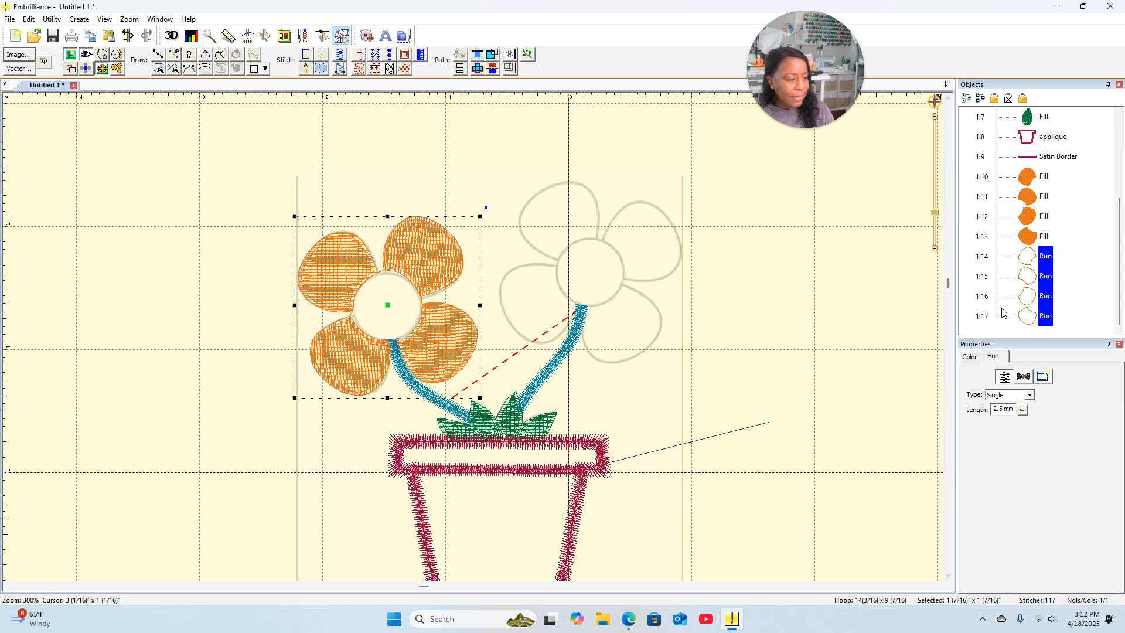
Step: Set the four petal Run outlines to a Bean stitch with a 5-pass count and 4.0 mm length
left_click(1032, 397)
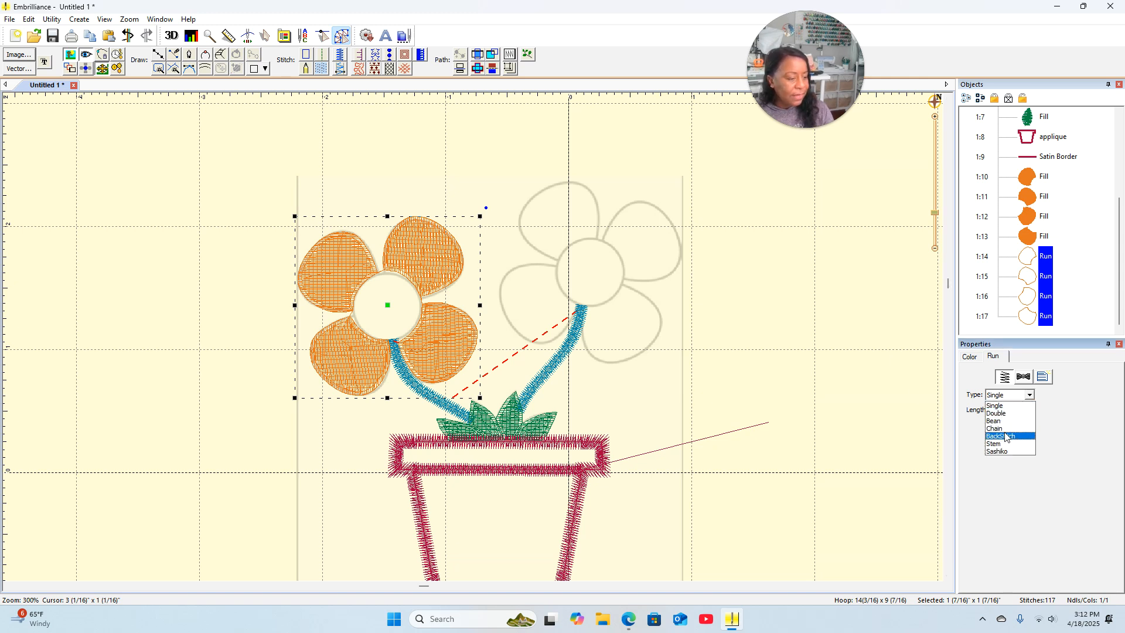
left_click(1015, 415)
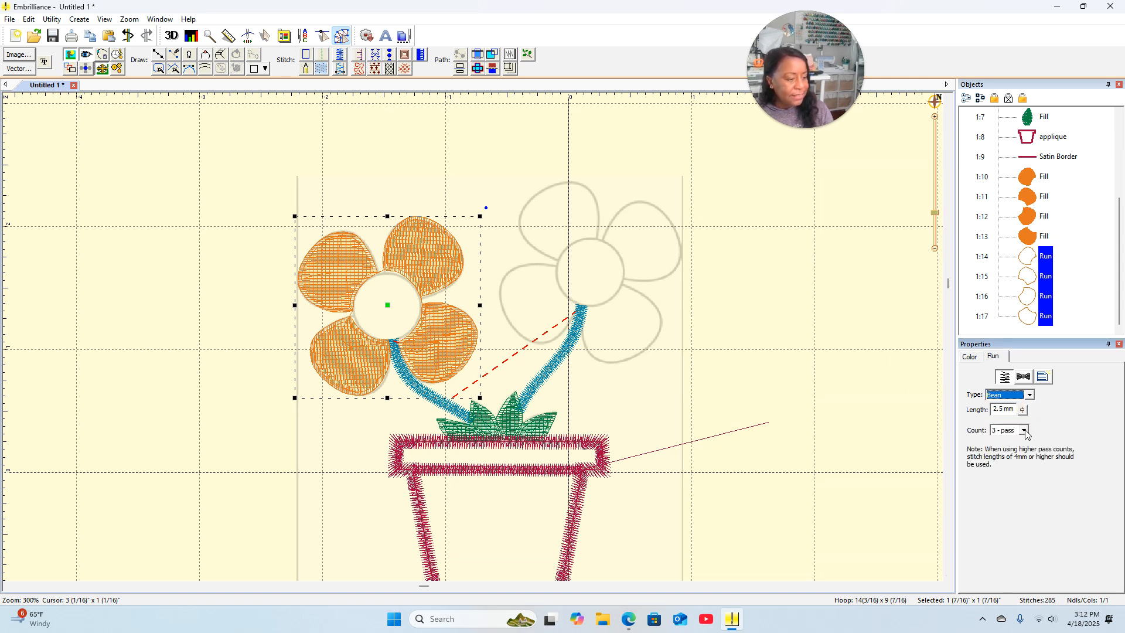
left_click(1026, 432)
left_click(1008, 456)
left_click(1022, 410)
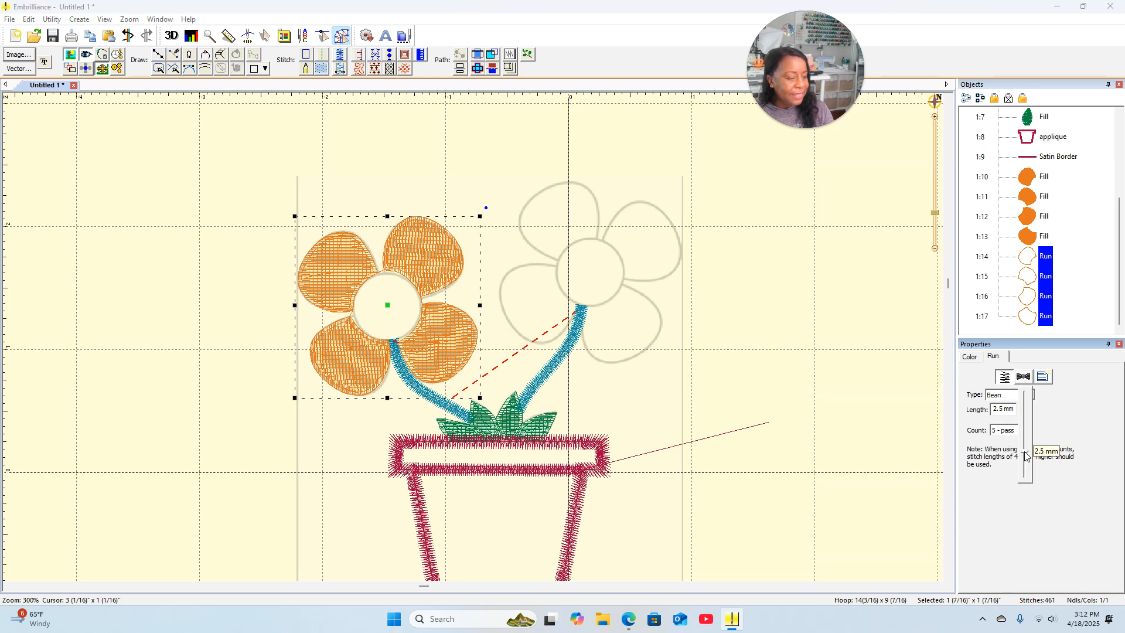
left_click_drag(1025, 456, 1025, 430)
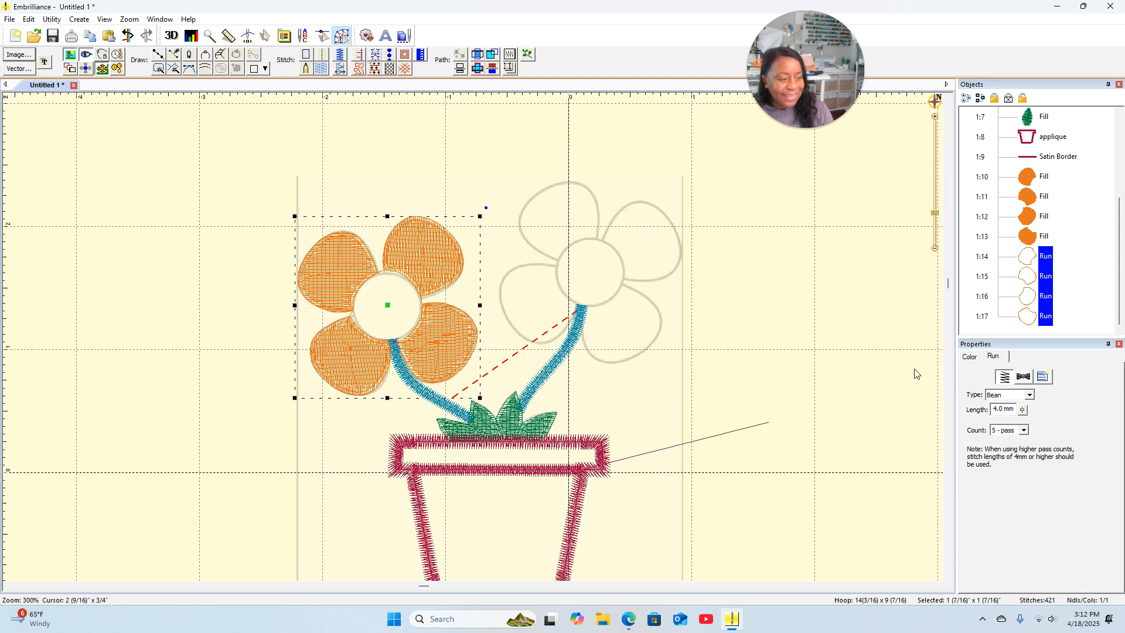
Step: Change the four petal outlines' thread color to Madeira Thread Chest 1023 Lemon Yellow and deselect them
left_click(972, 358)
left_click(988, 419)
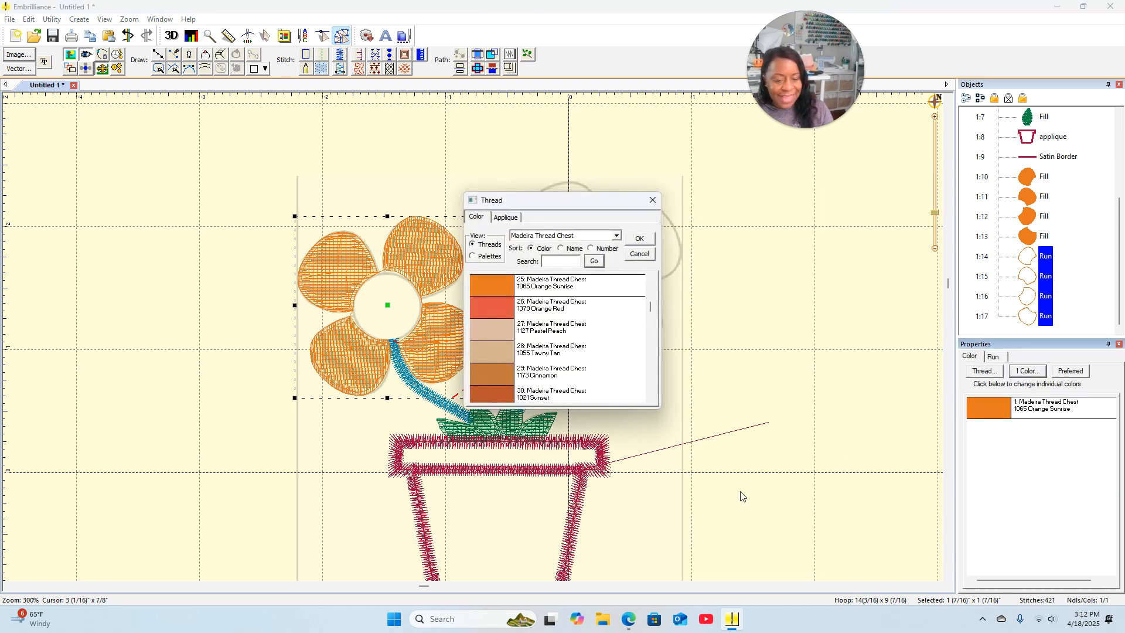
scroll(494, 351, "down", 11)
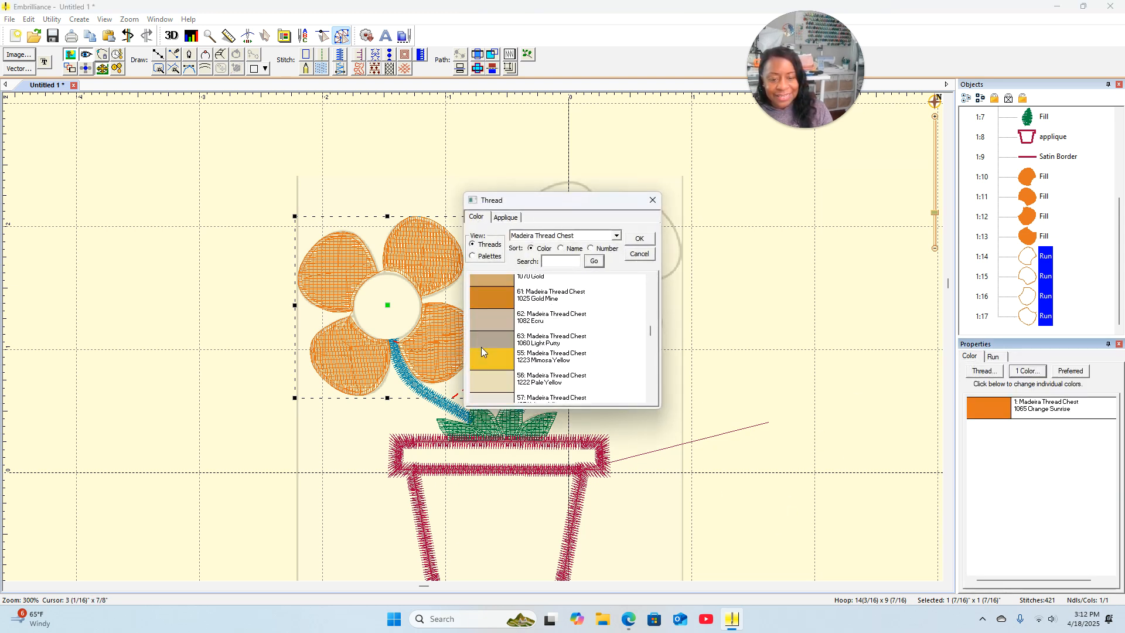
scroll(492, 351, "up", 3)
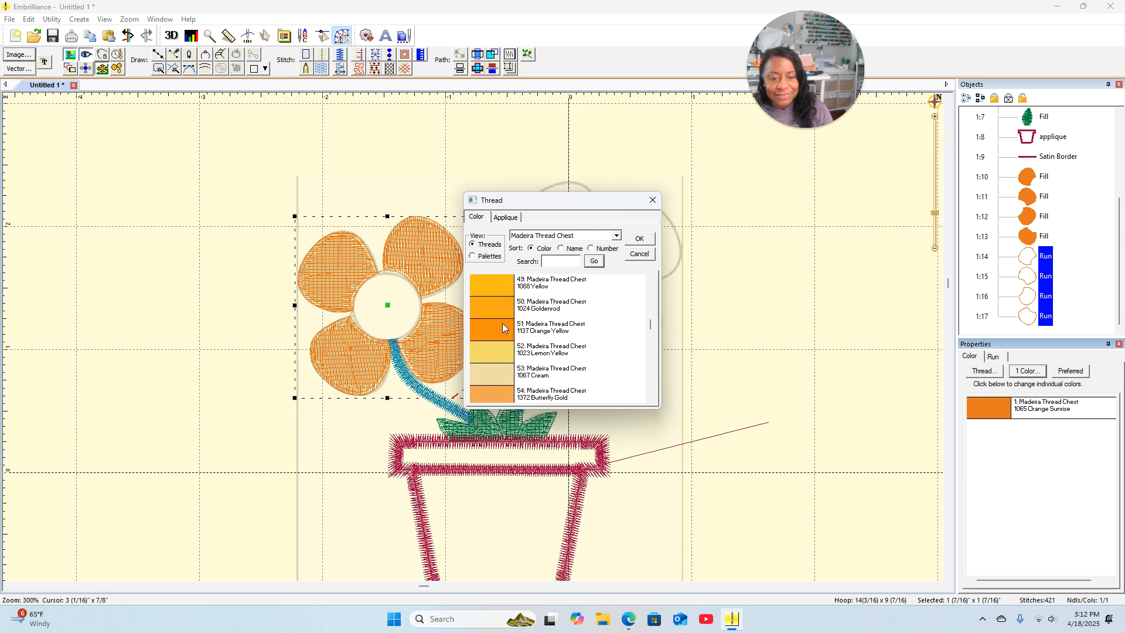
left_click(487, 357)
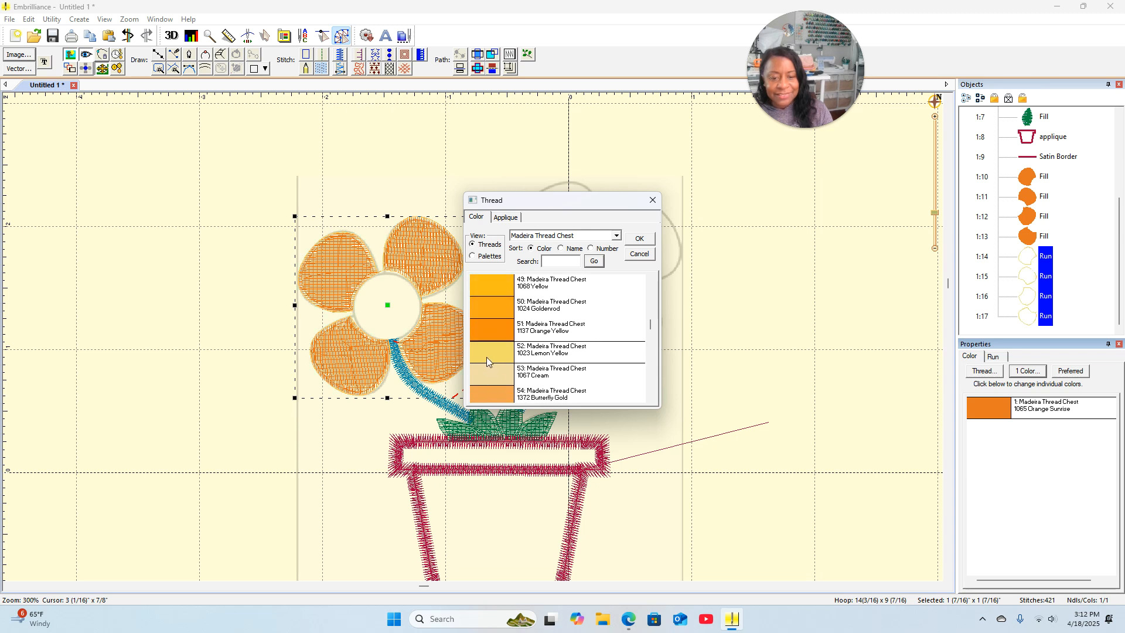
left_click(636, 239)
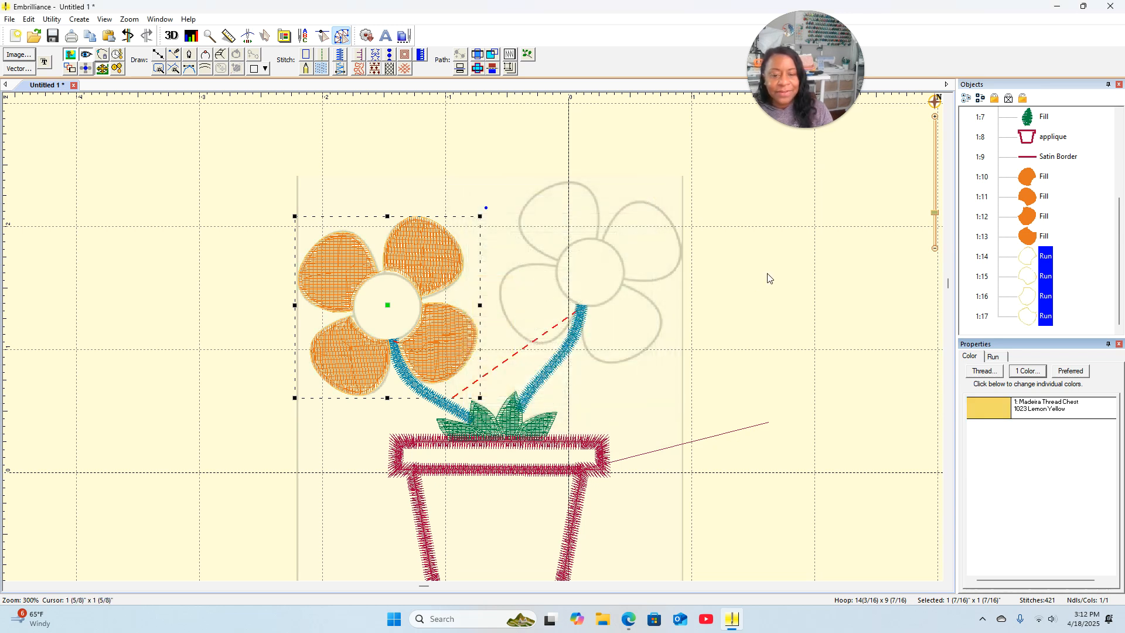
left_click(761, 310)
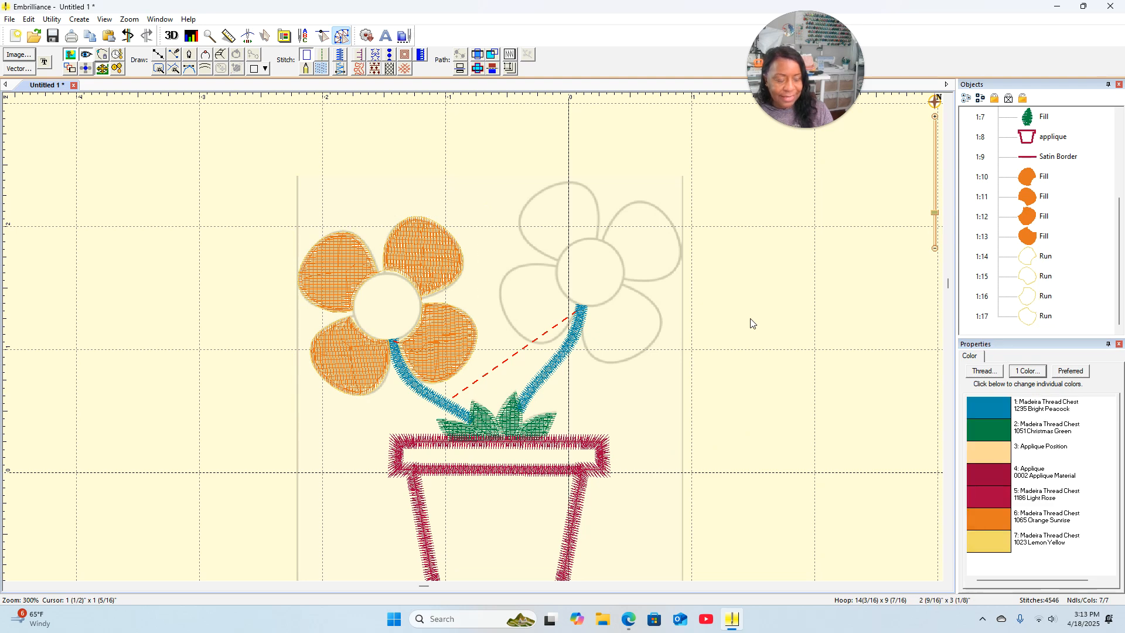
Step: Turn on the 3D stitch preview for the design
scroll(752, 328, "down", 2)
scroll(752, 325, "up", 1)
scroll(752, 328, "up", 1)
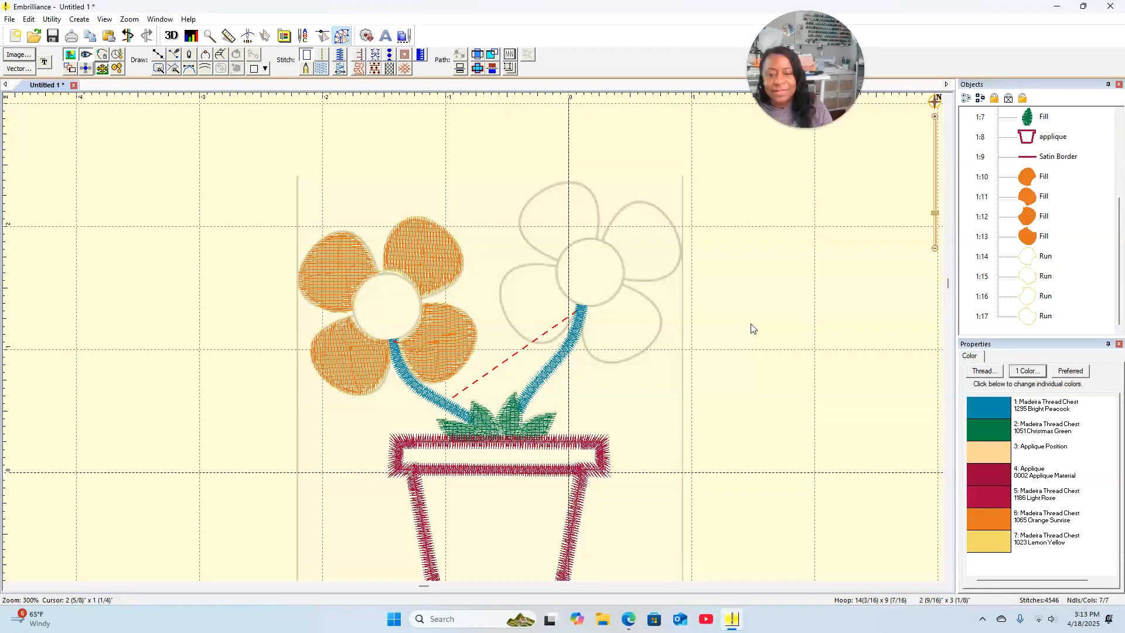
left_click(171, 37)
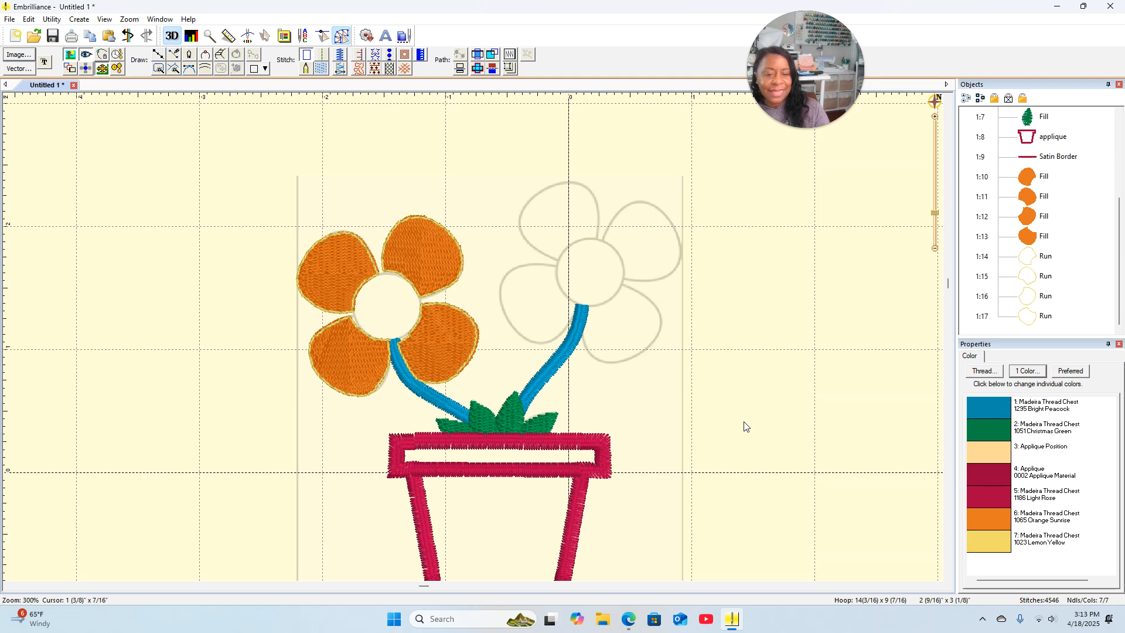
Step: Try small adjustments to the stitch angle of the left flower's upper-left petal fill, then undo the last one
left_click(323, 275)
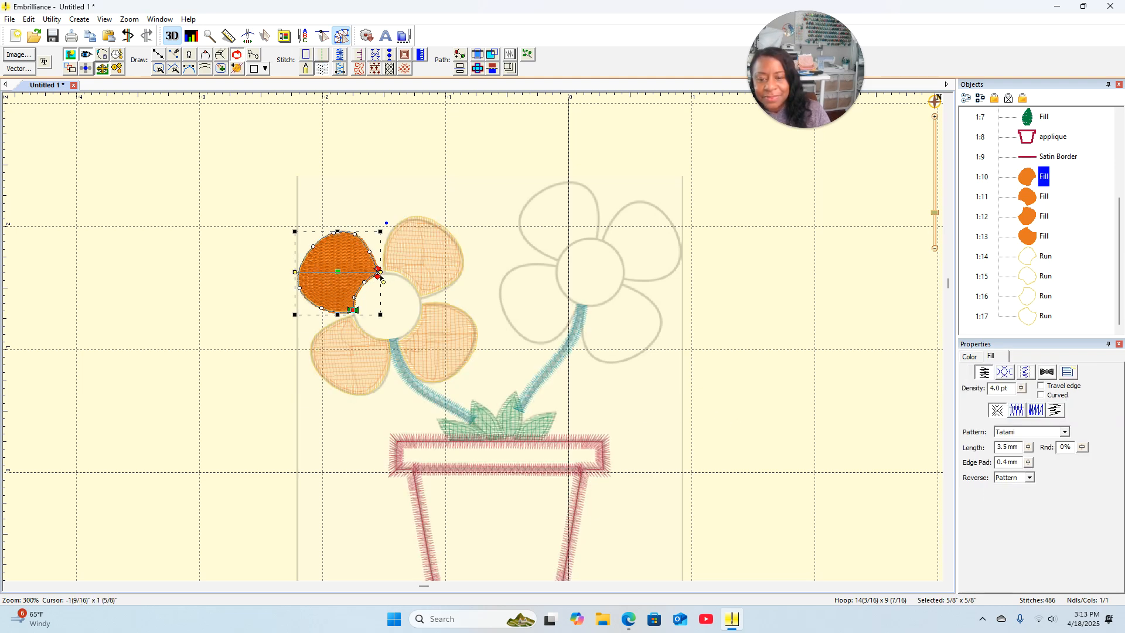
mouse_move(379, 273)
left_mouse_down()
mouse_move(373, 300)
mouse_move(382, 275)
left_mouse_up()
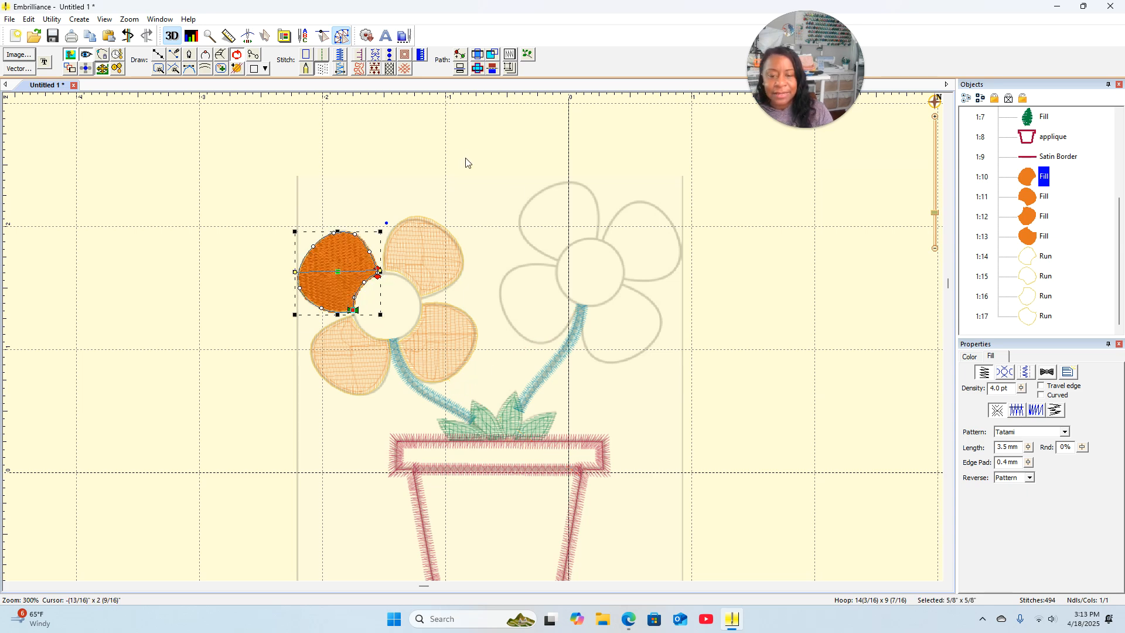
left_click(463, 176)
left_click(342, 270)
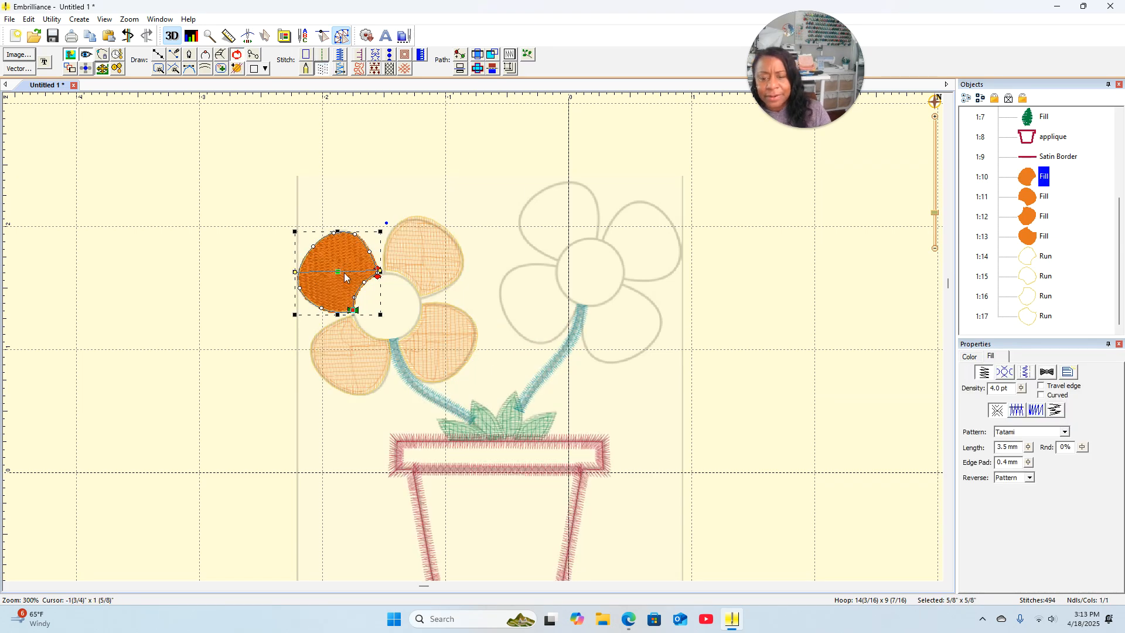
left_click(437, 173)
left_click(335, 272)
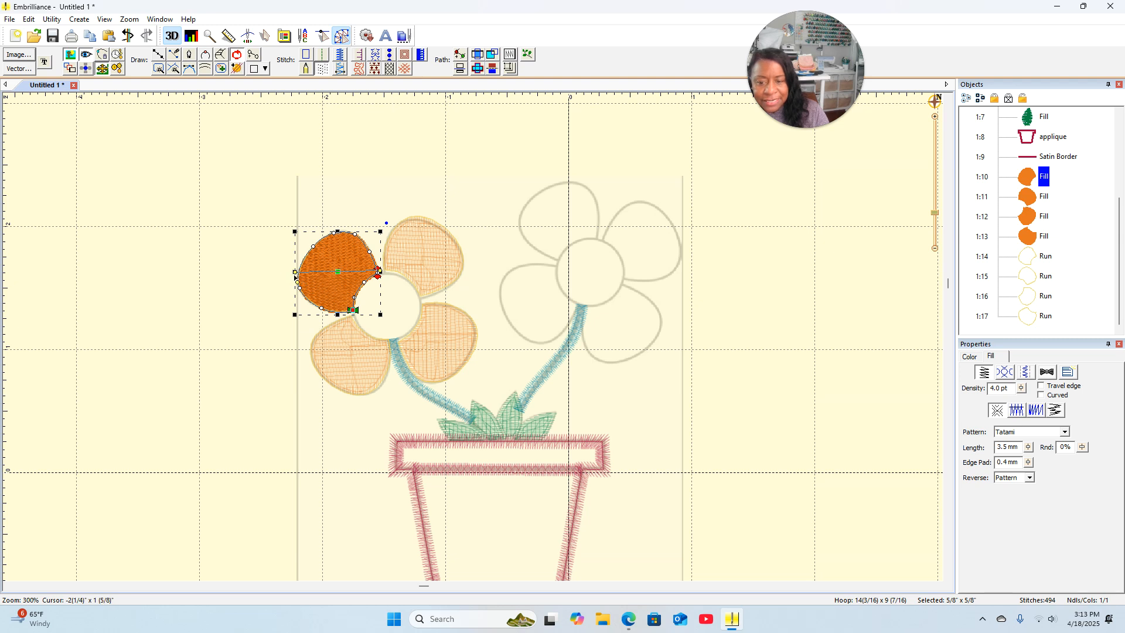
left_click_drag(295, 272, 296, 260)
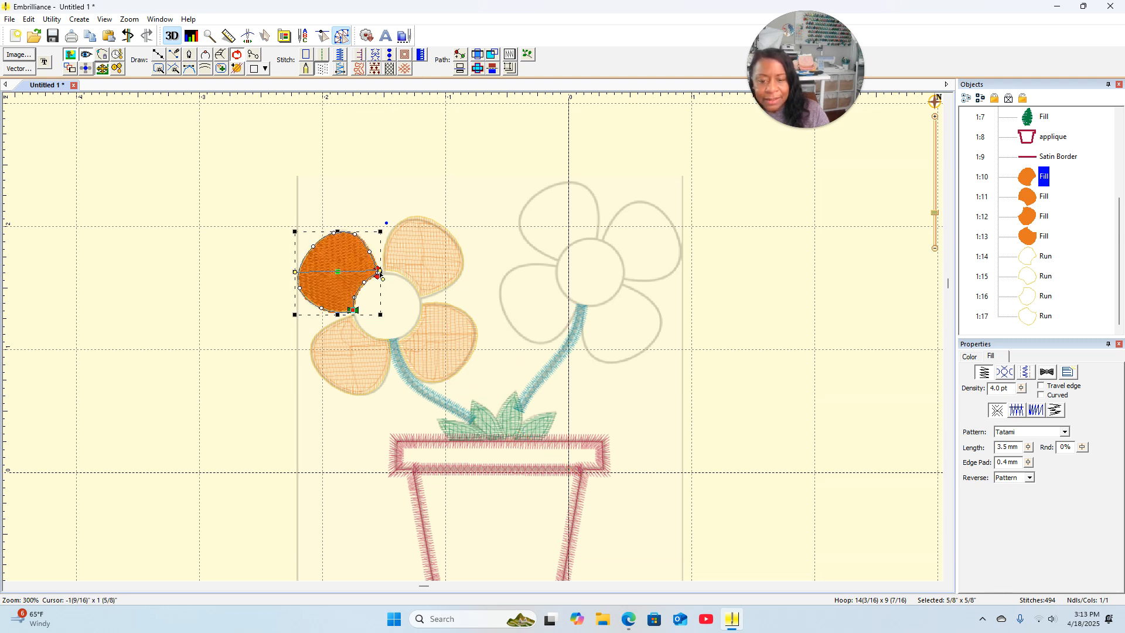
left_click(128, 36)
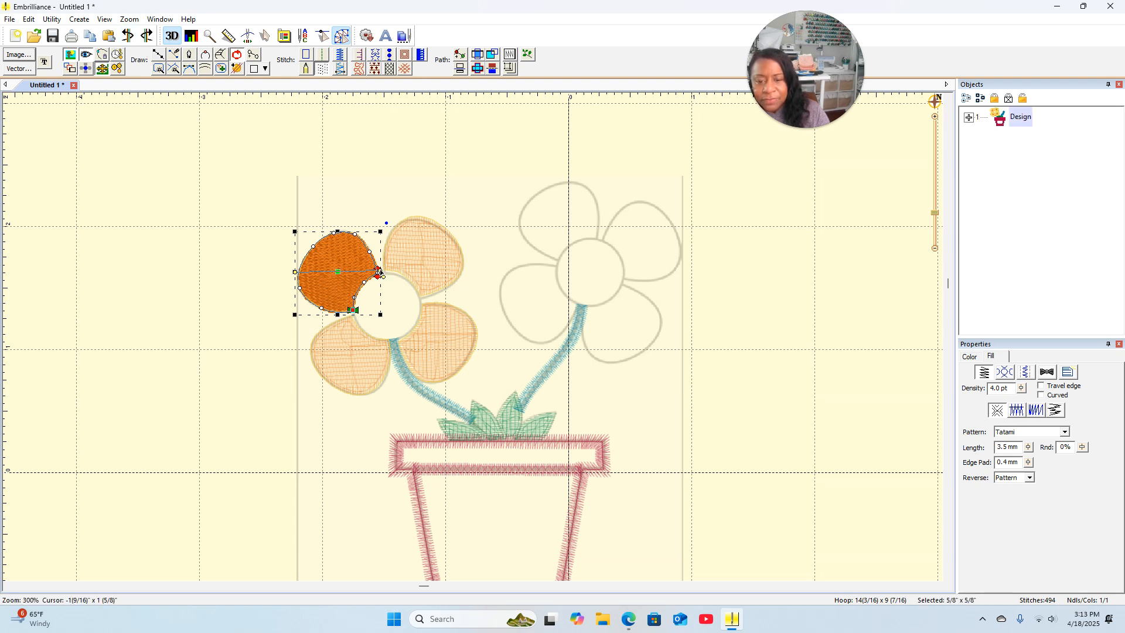
Step: Set the stitch angle of the left flower's upper-left petal fill diagonally, running from the petal's outer edge toward the flower center
left_click_drag(380, 272, 370, 300)
left_click_drag(295, 270, 305, 247)
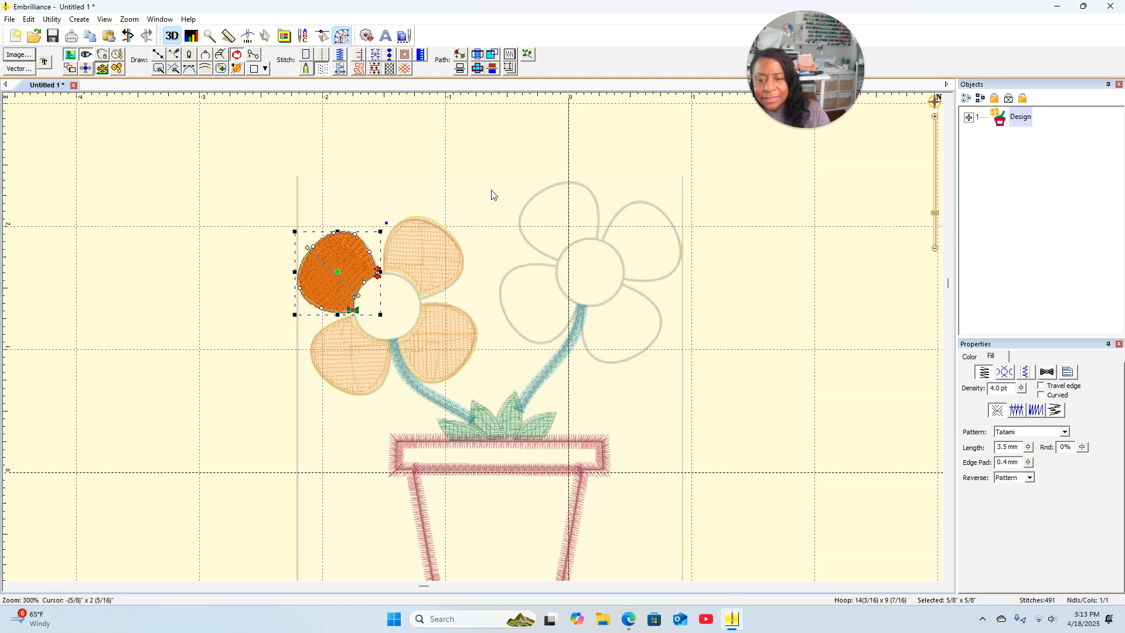
left_click(304, 244)
left_click(333, 282)
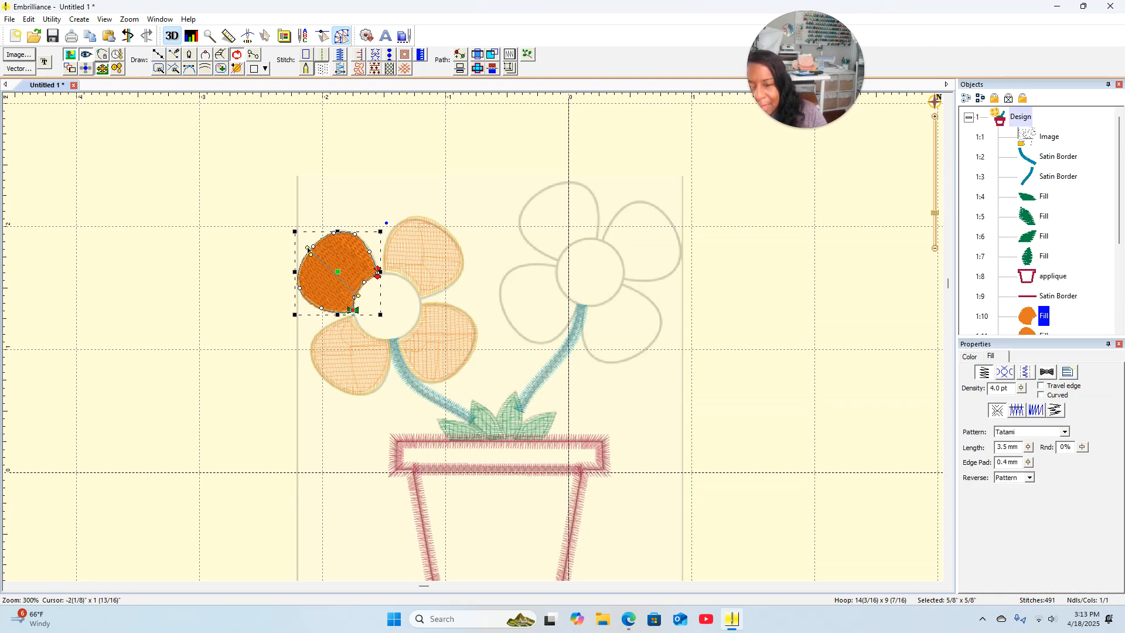
left_click(408, 200)
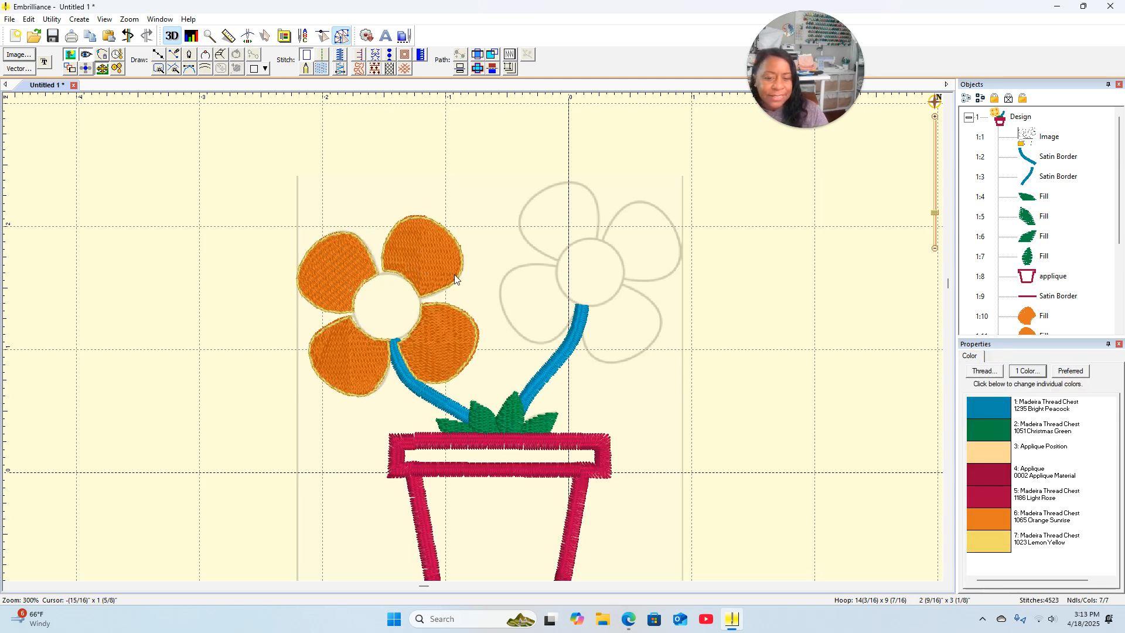
left_click(323, 259)
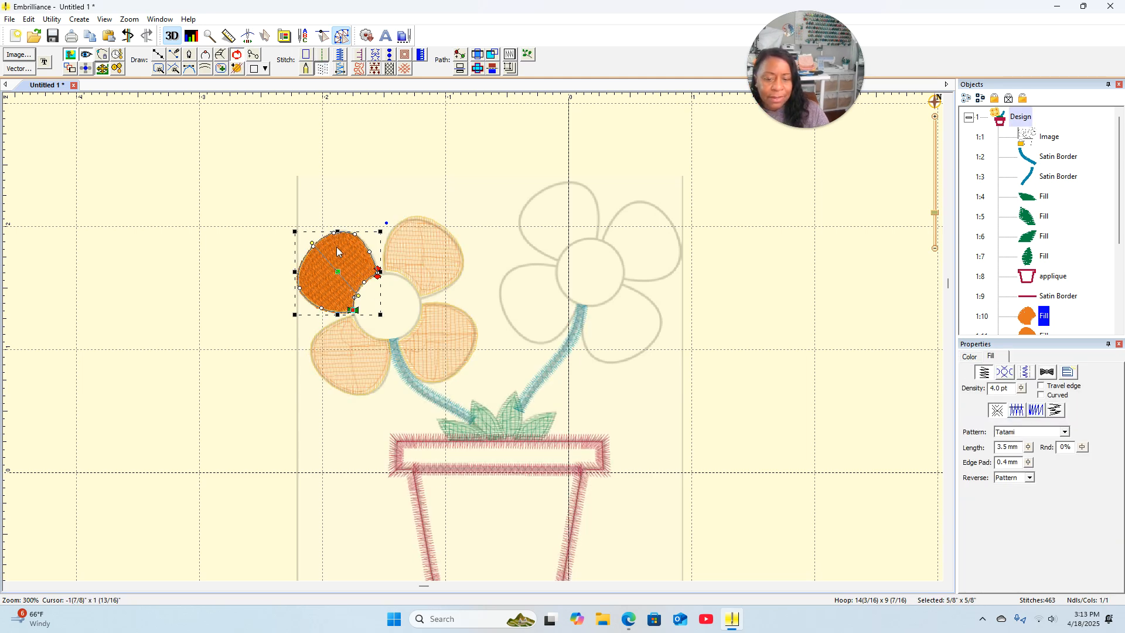
Step: Angle the upper-right petal's fill stitches diagonally by moving both ends of its inclination line toward the outer edge and flower center
left_click(429, 263)
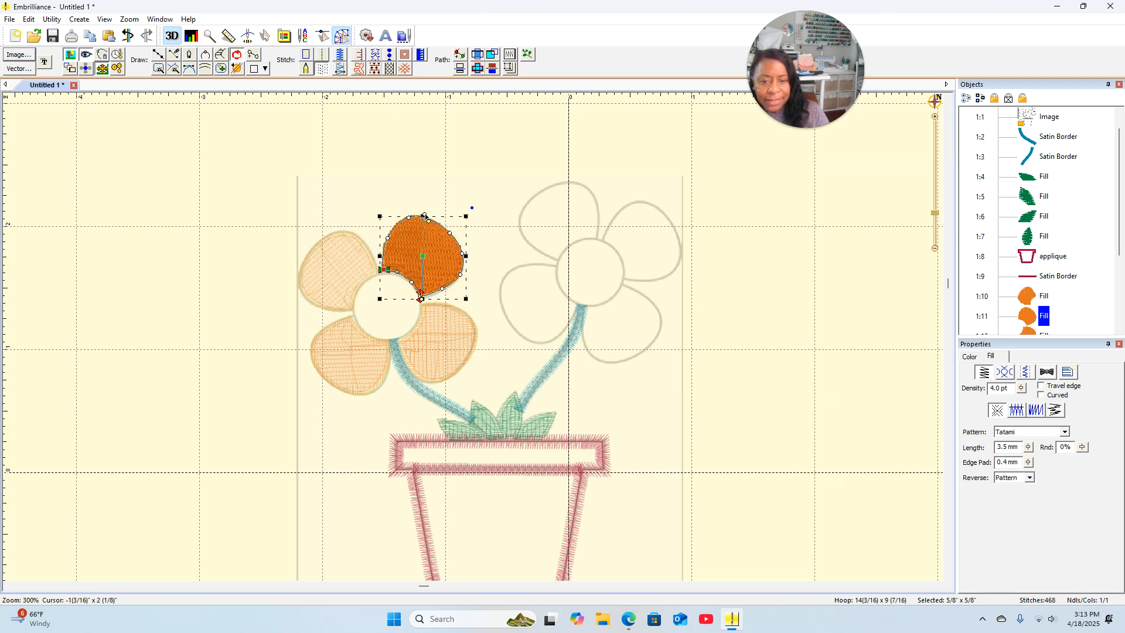
left_click_drag(424, 217, 449, 228)
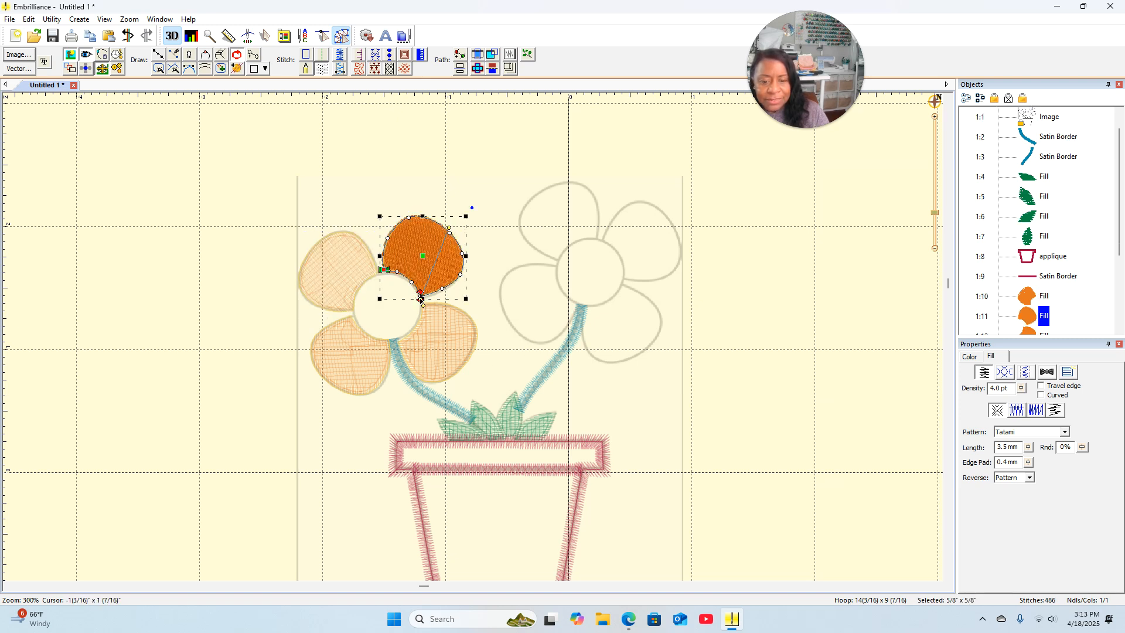
left_click_drag(420, 299, 405, 288)
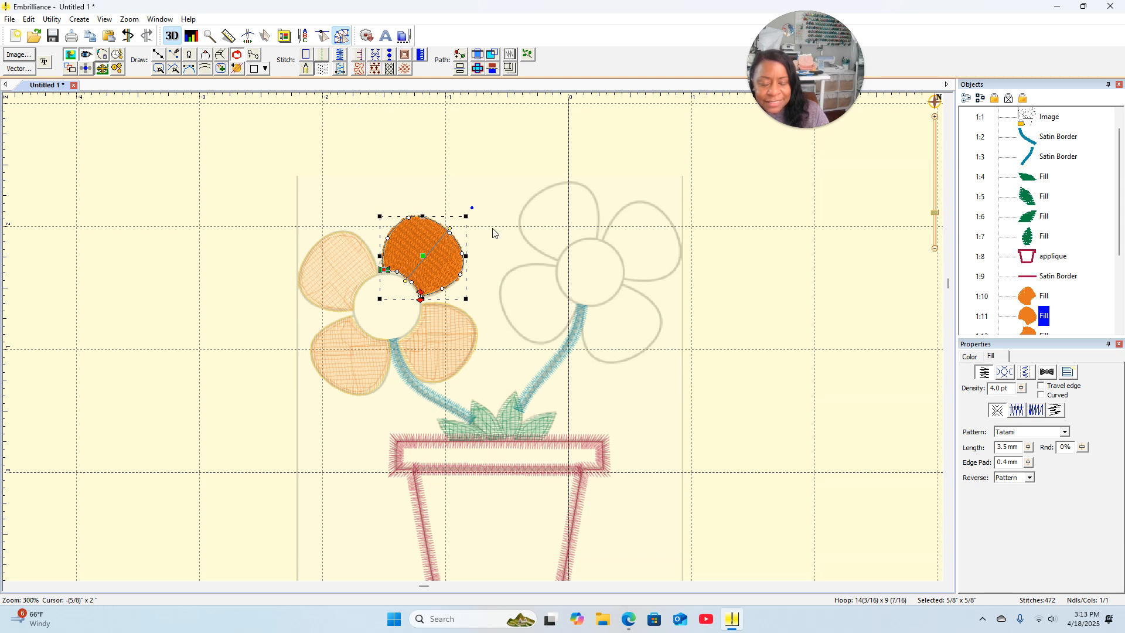
left_click(458, 239)
left_click(417, 272)
left_click_drag(450, 231, 462, 241)
left_click(480, 236)
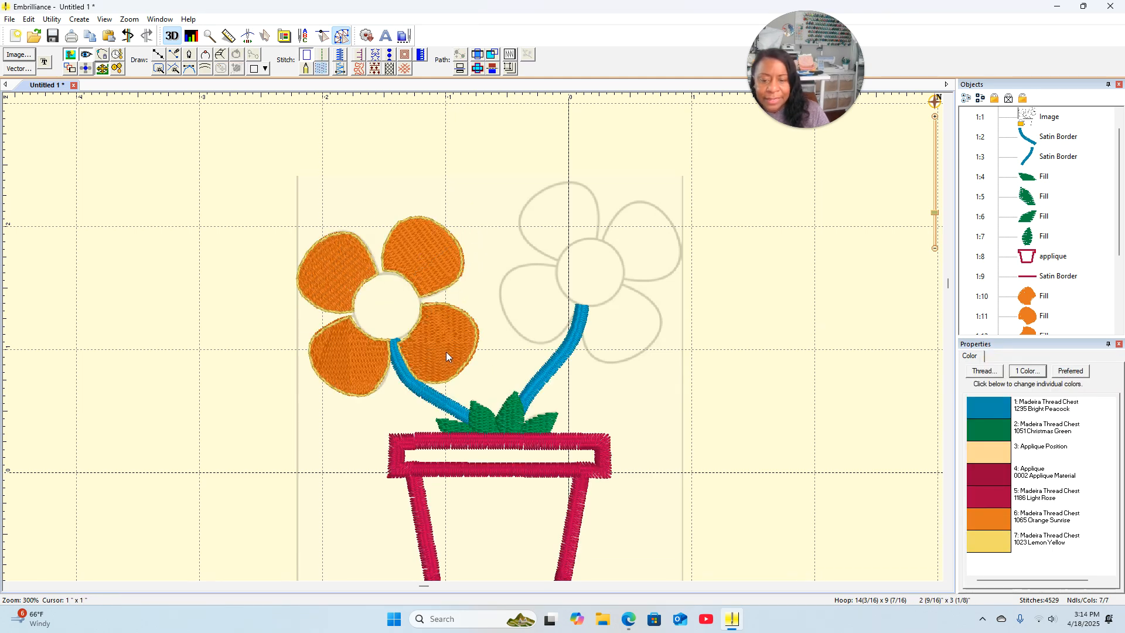
Step: Angle the lower-right petal's fill stitches with an inclination line running diagonally from the flower center to the petal's outer edge
left_click(445, 352)
left_click_drag(484, 348, 470, 368)
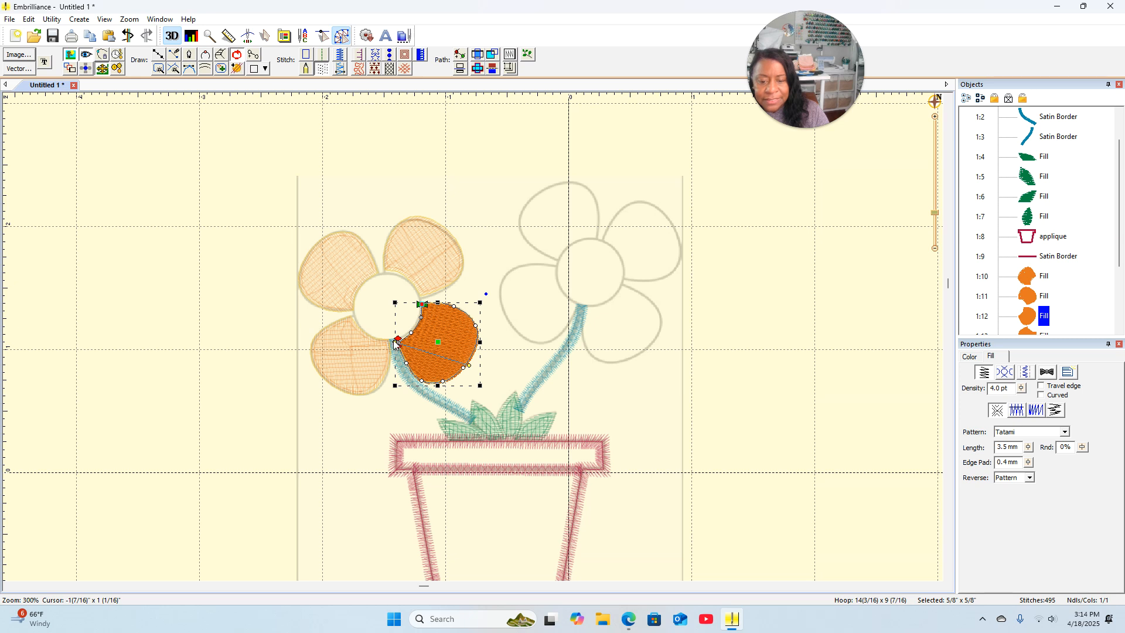
left_click_drag(397, 345, 410, 323)
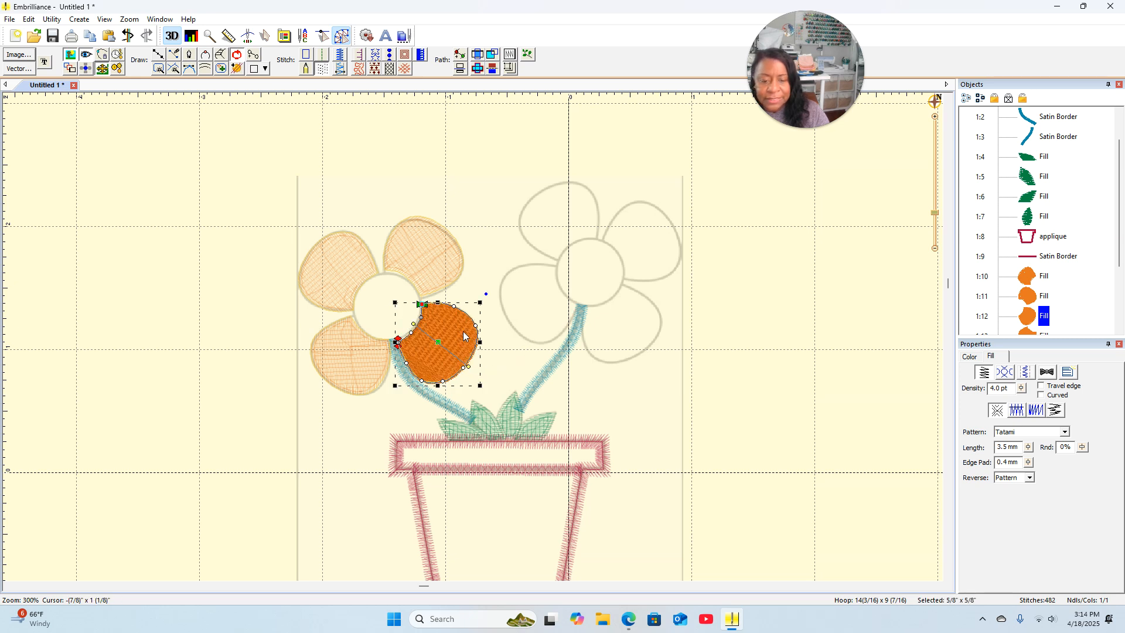
left_click_drag(469, 368, 462, 373)
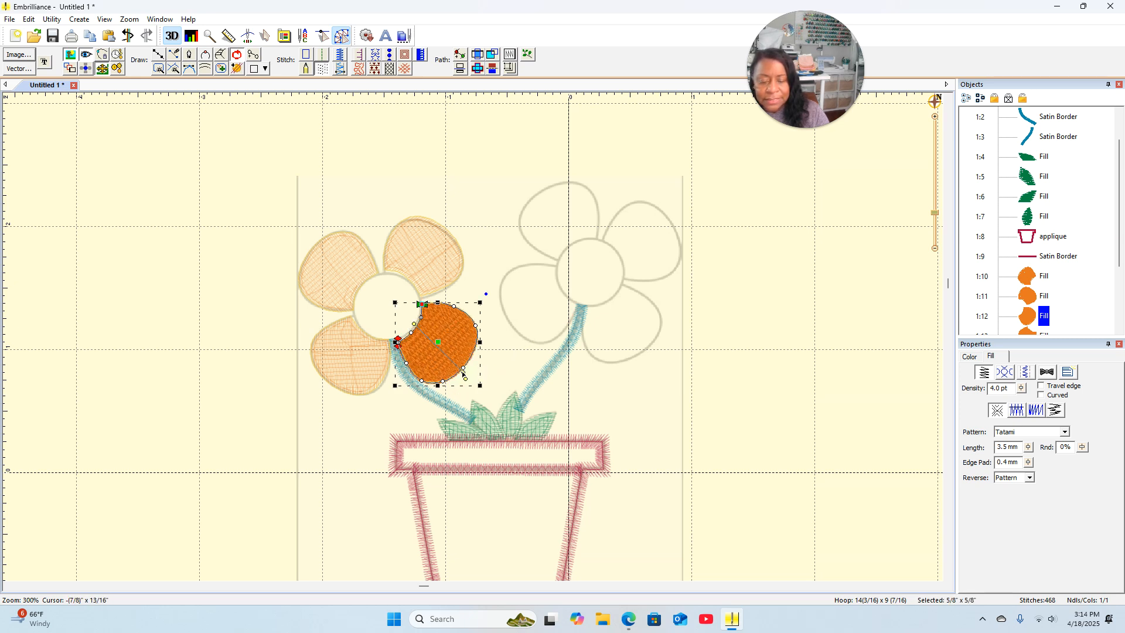
Step: Angle the lower-left petal's fill stitches diagonally outward from the flower center and deselect the petal
left_click(351, 366)
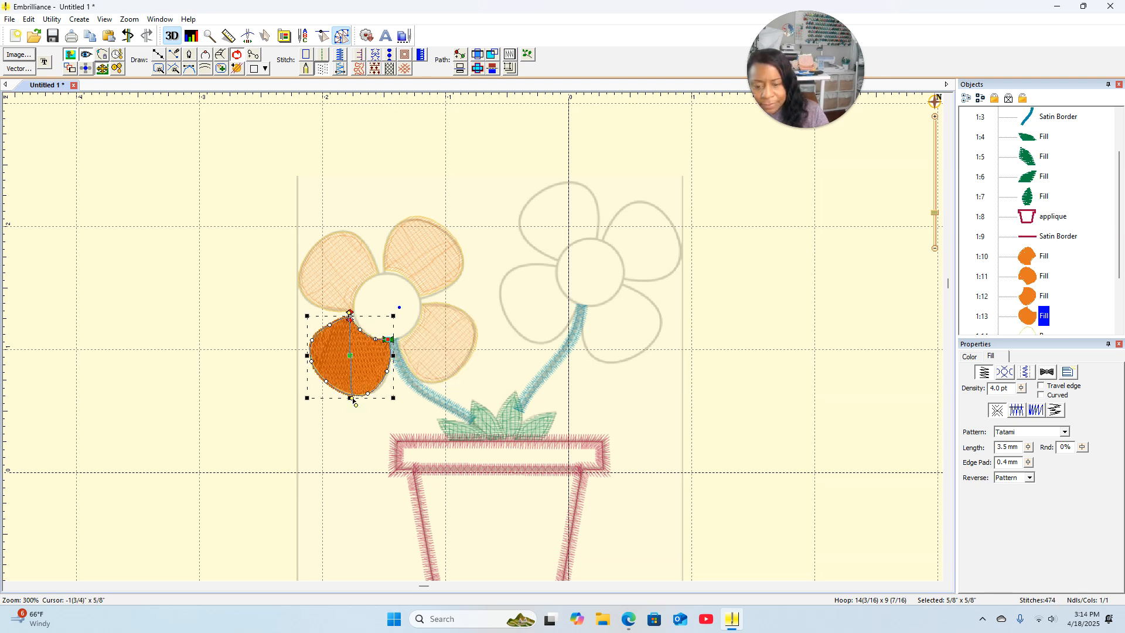
left_click_drag(351, 399, 326, 386)
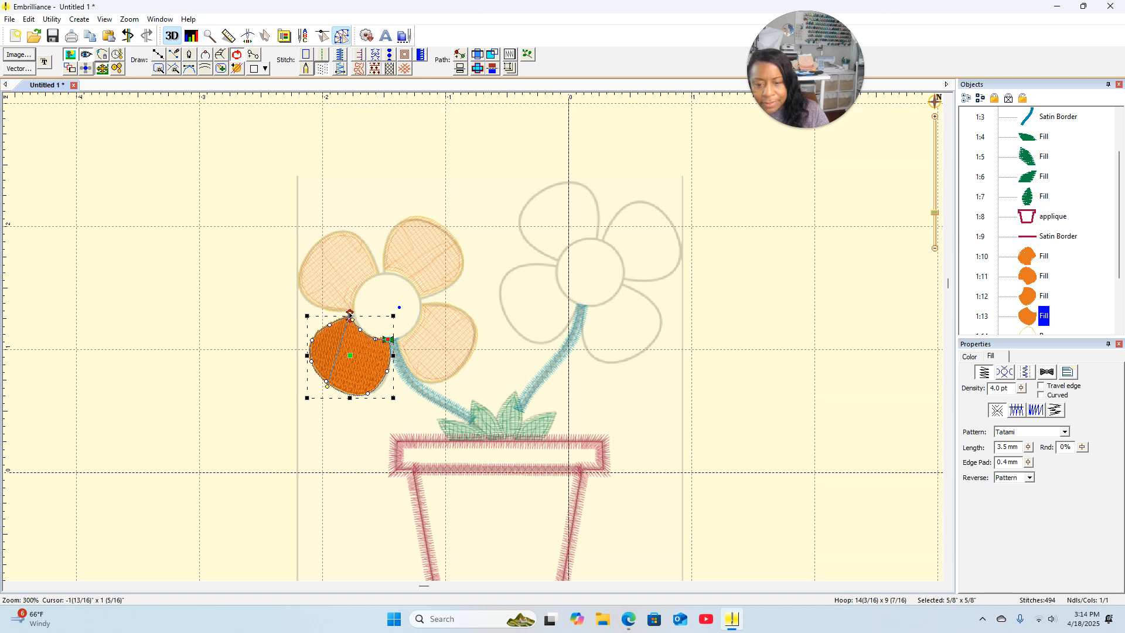
left_click_drag(350, 314, 366, 331)
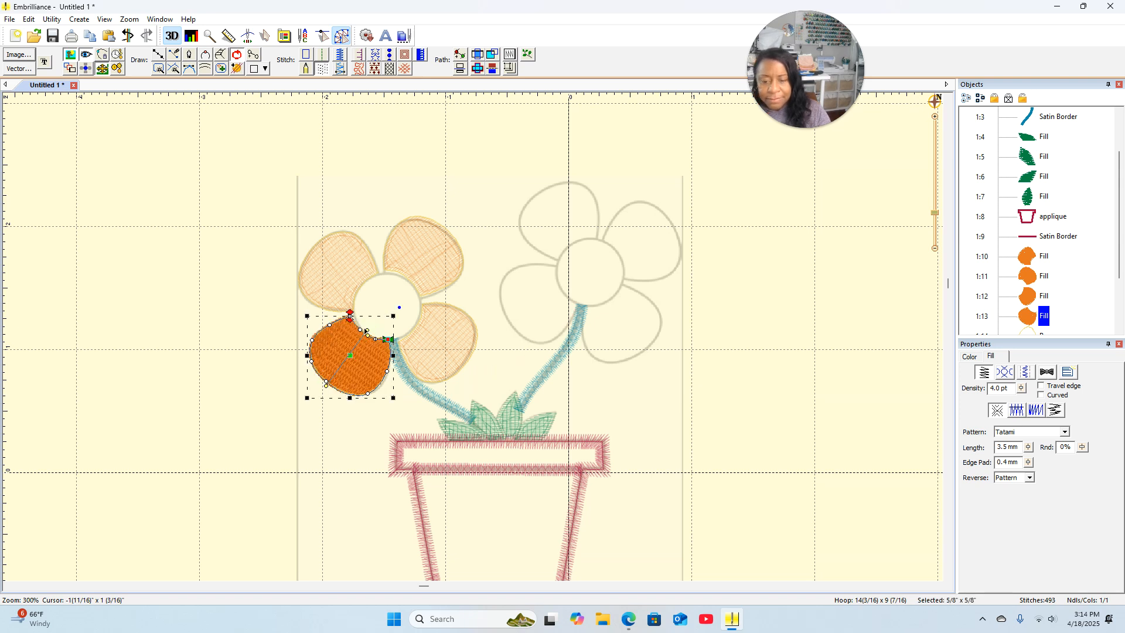
left_click_drag(326, 383, 322, 384)
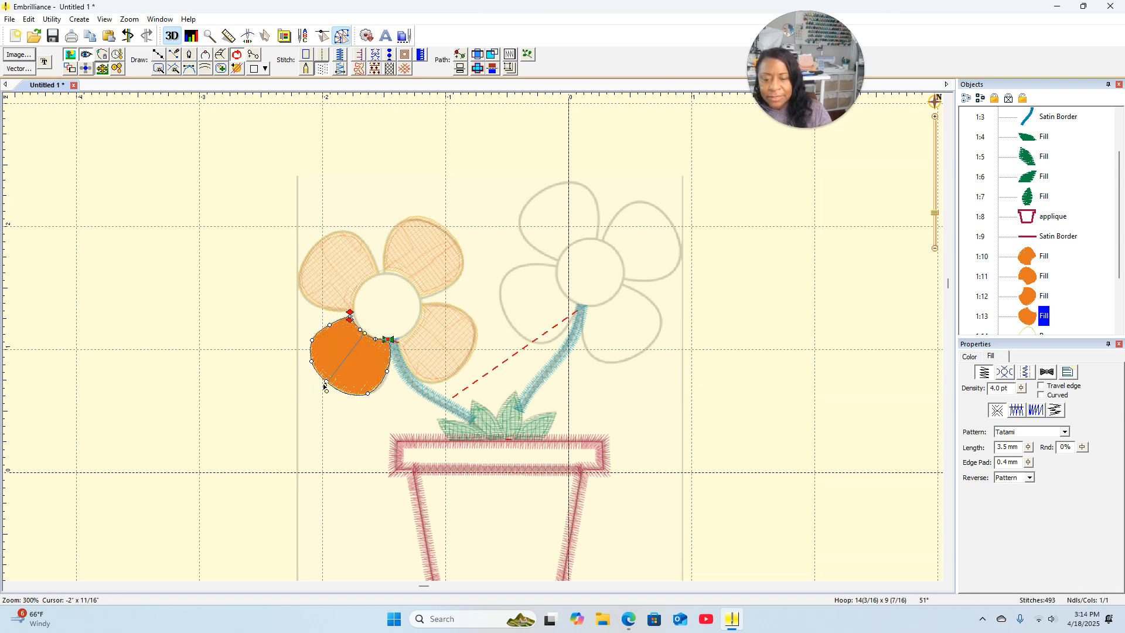
left_click(491, 255)
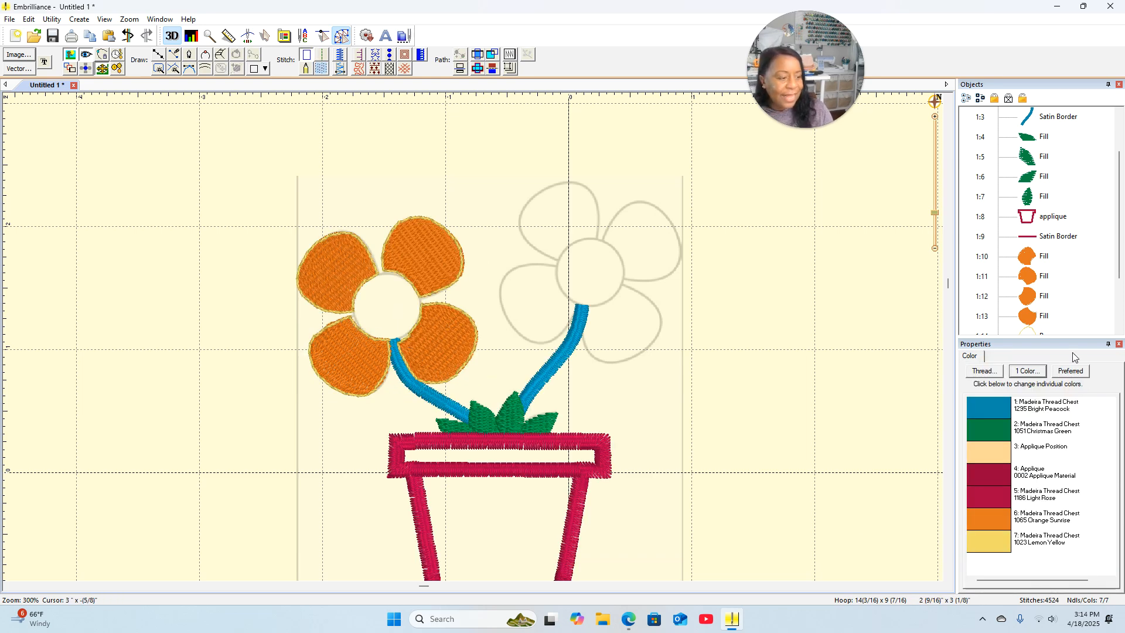
scroll(1002, 218, "down", 2)
left_click(1043, 257)
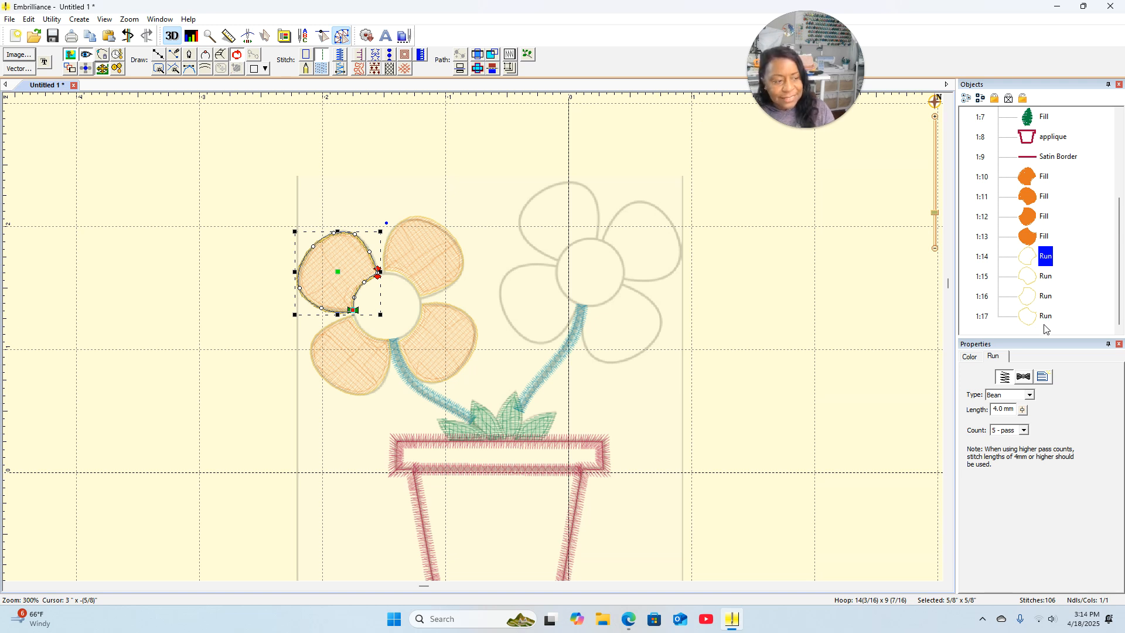
left_click(851, 274)
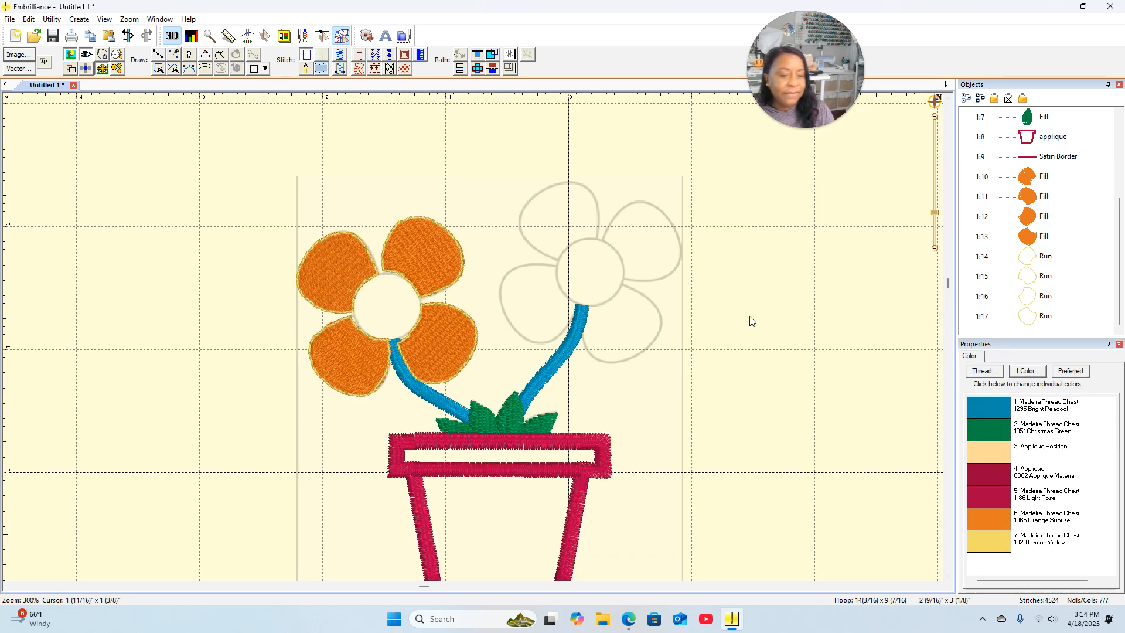
Step: Copy the left flower's four orange petal fills together with their four yellow outline runs
left_click(1025, 185)
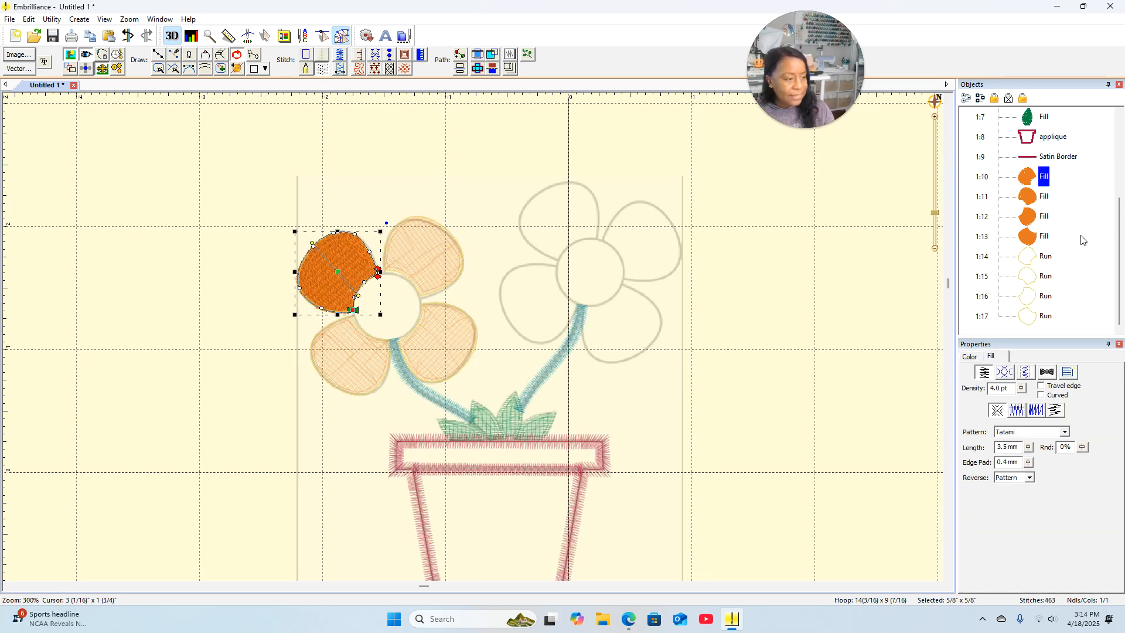
left_click(1019, 315, "shift")
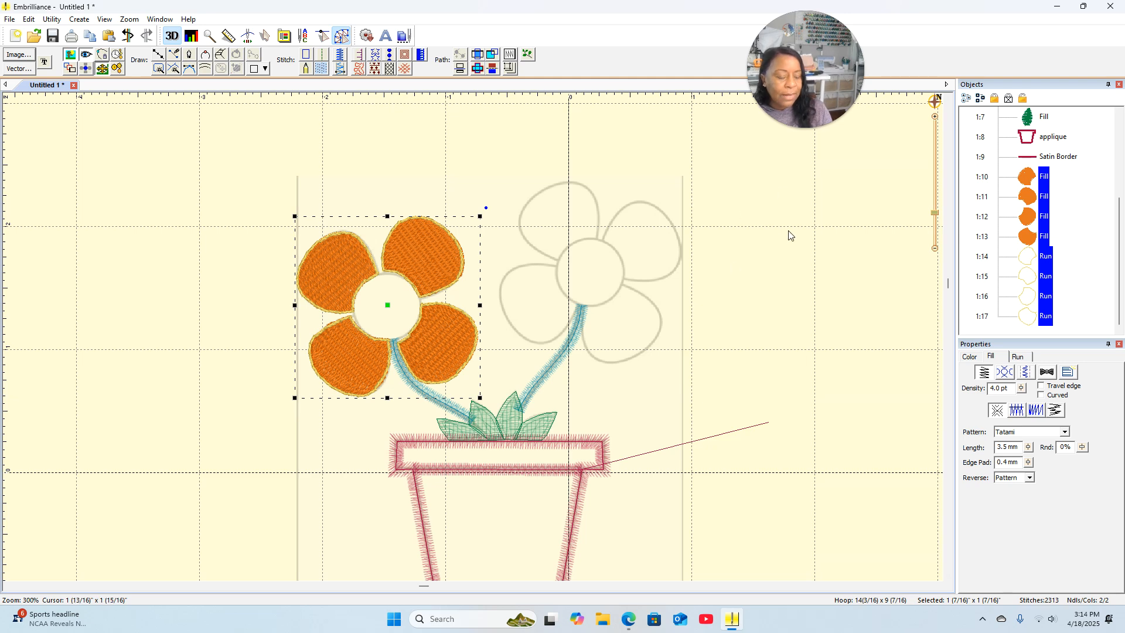
right_click(771, 226)
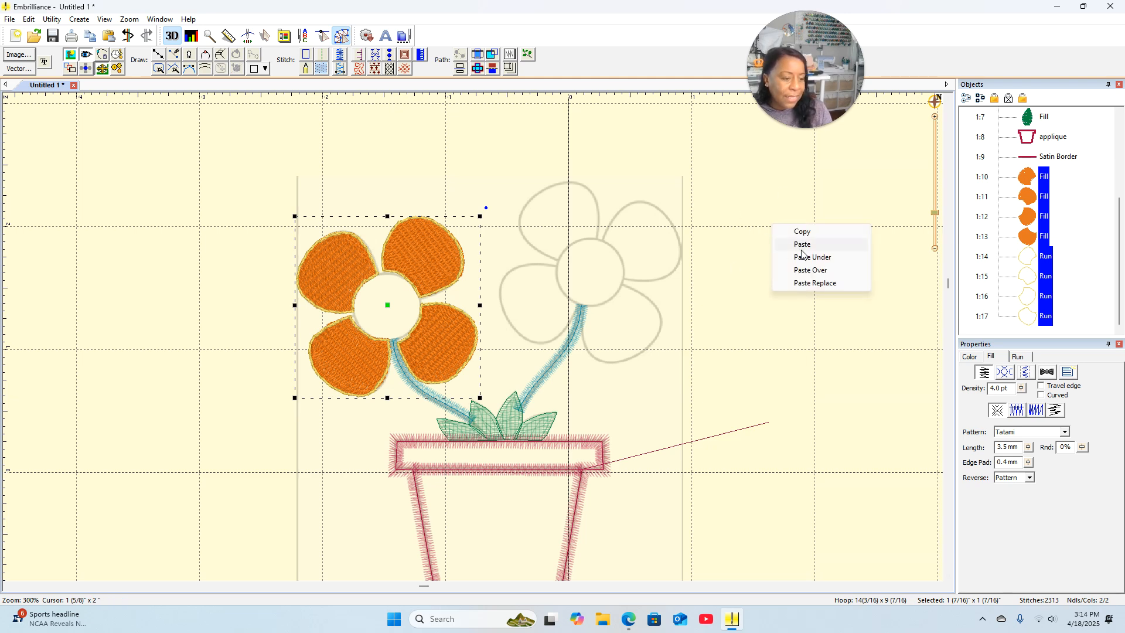
left_click(800, 232)
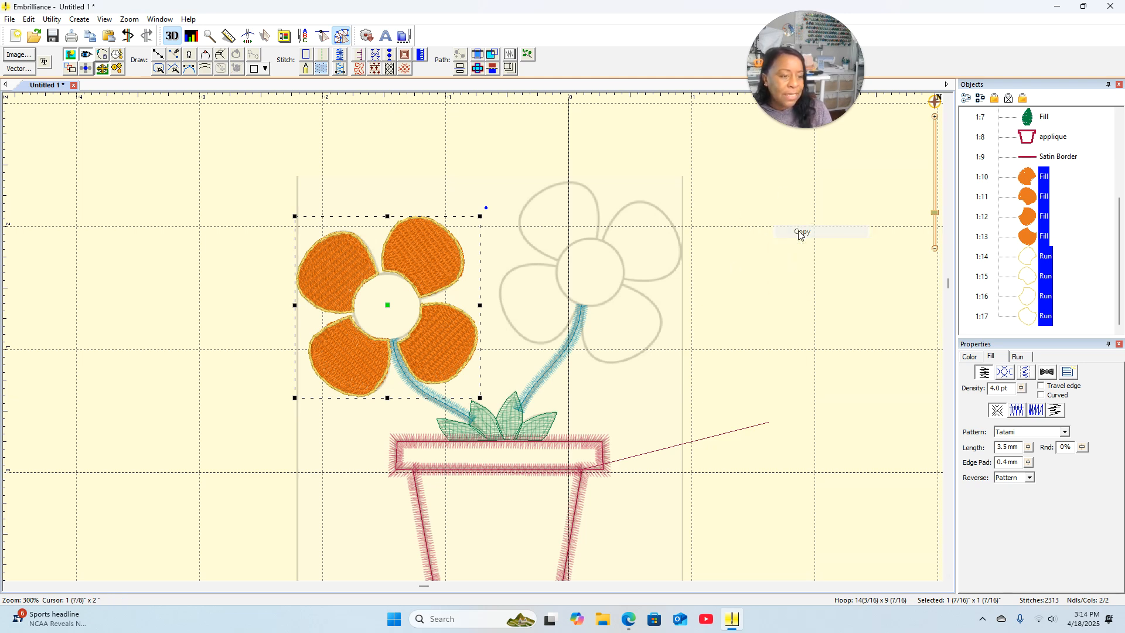
left_click(770, 256)
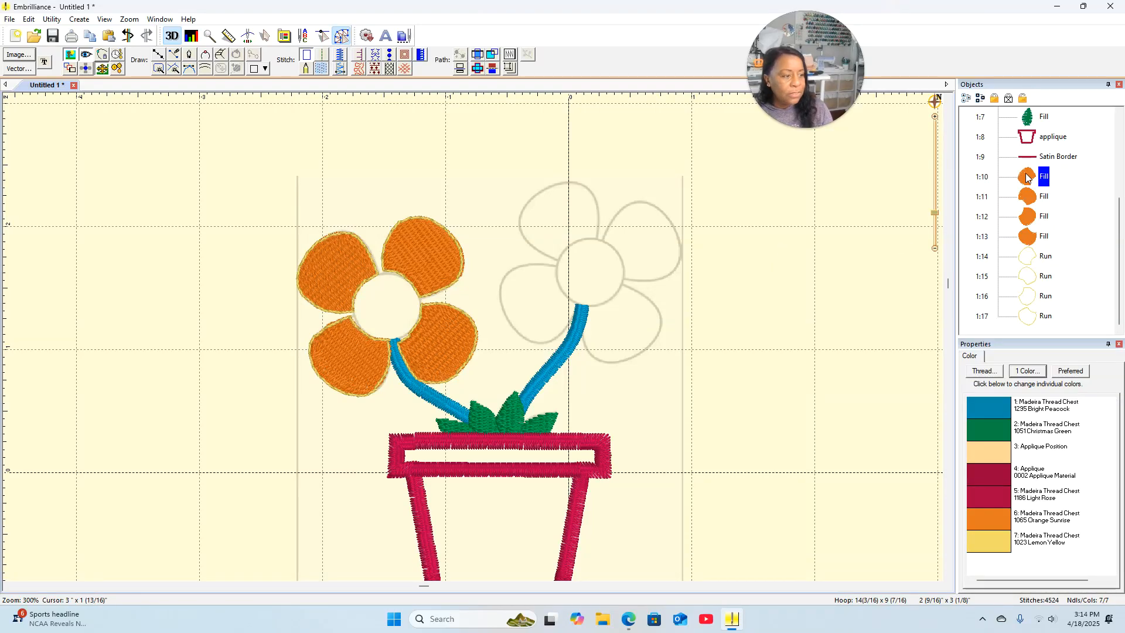
Step: With the left flower's petal fills and outline runs selected, paste a duplicate set into the design
left_click(1043, 177)
left_click(1025, 322, "shift")
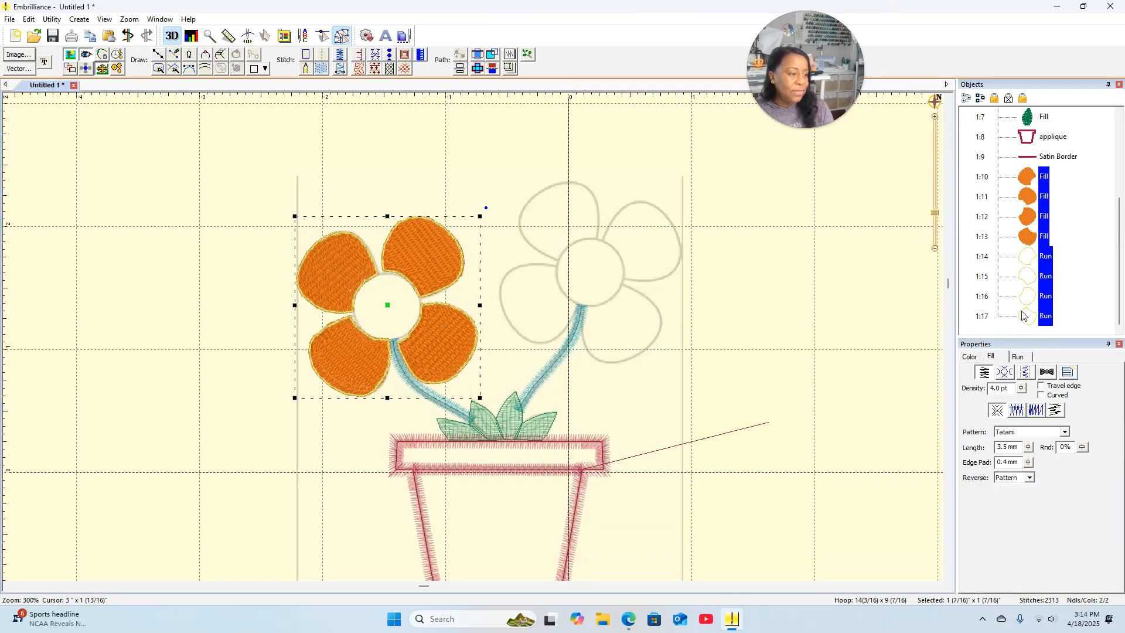
right_click(818, 222)
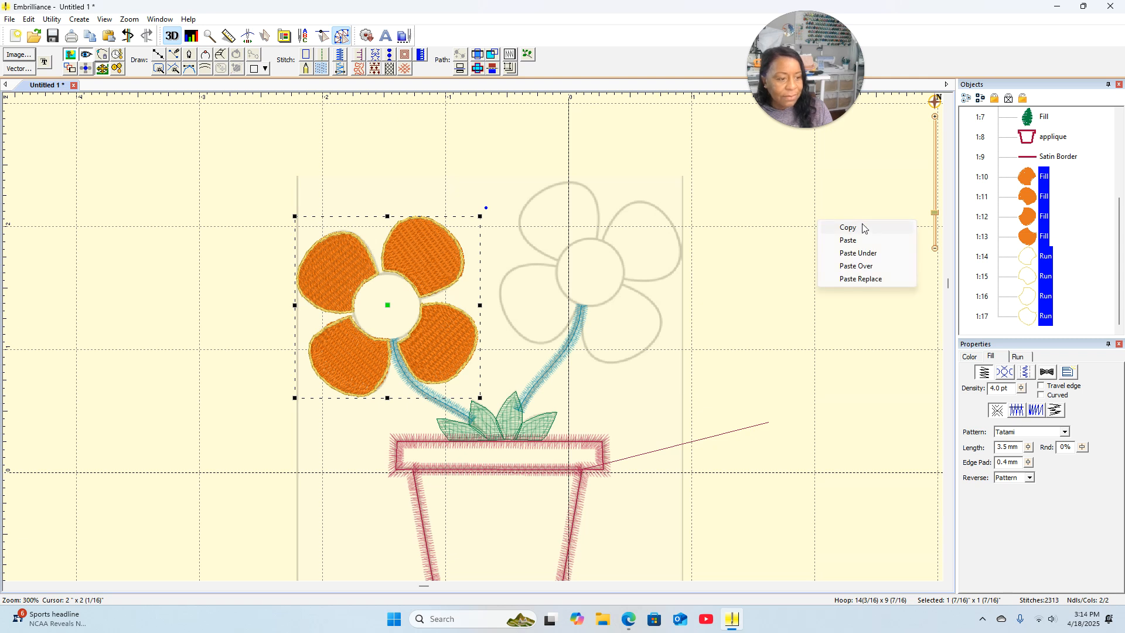
right_click(844, 239)
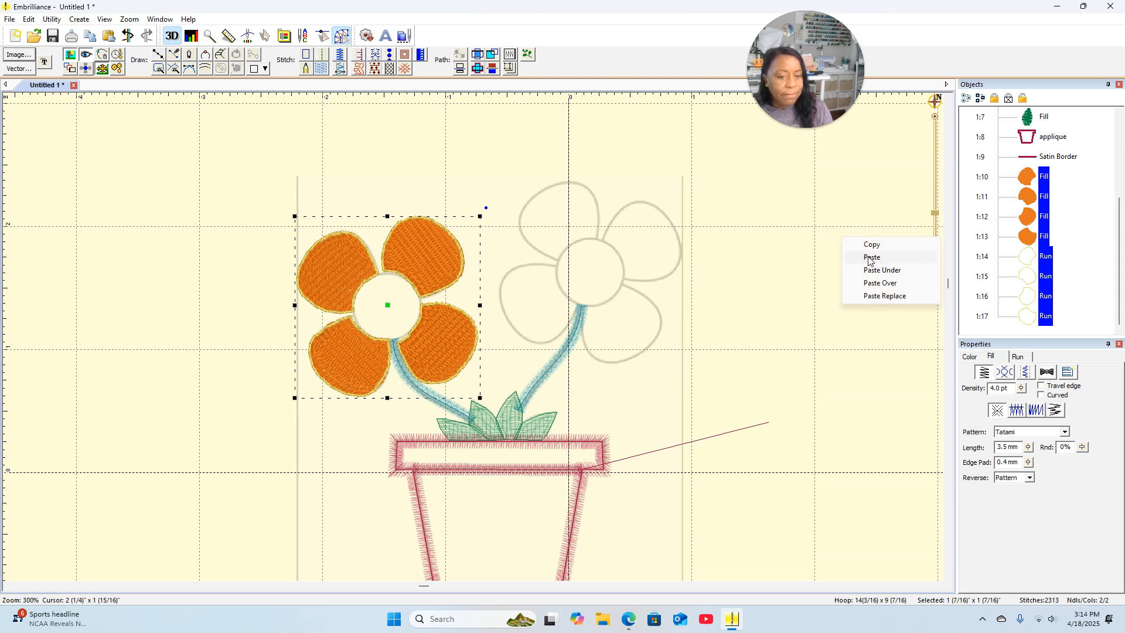
left_click(872, 258)
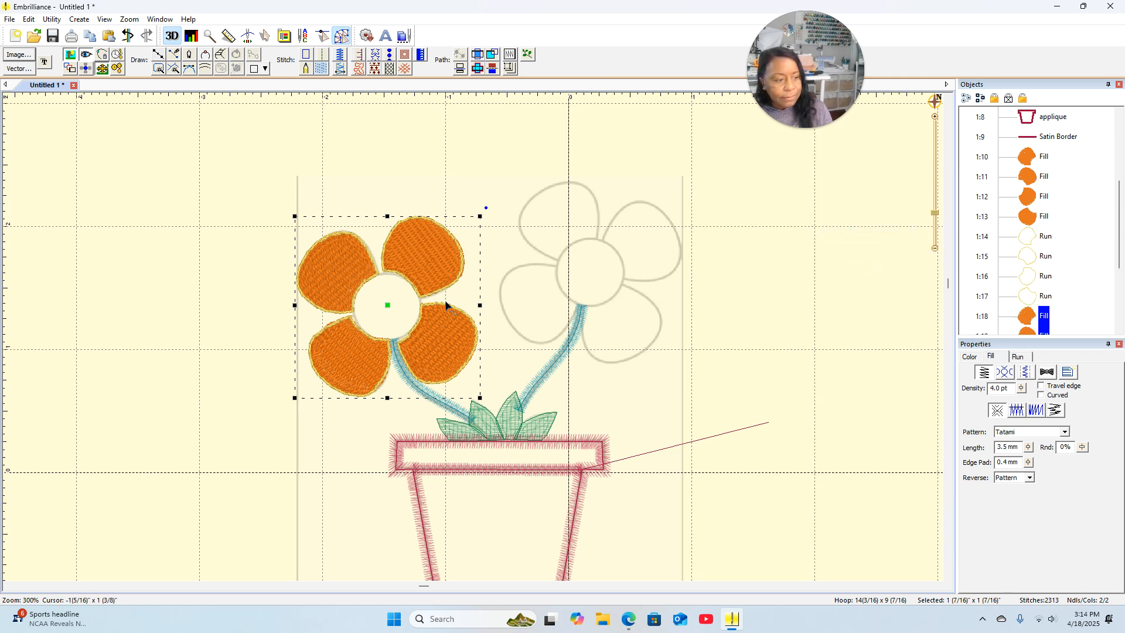
scroll(1007, 215, "down", 2)
scroll(1006, 215, "up", 2)
scroll(1006, 215, "down", 3)
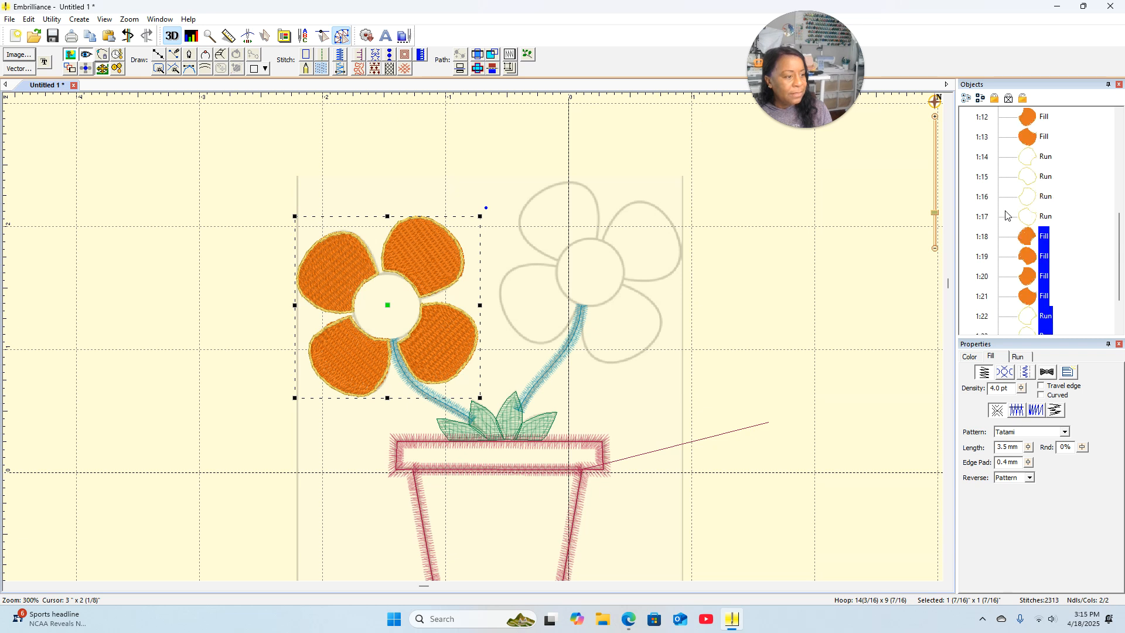
scroll(1007, 215, "up", 5)
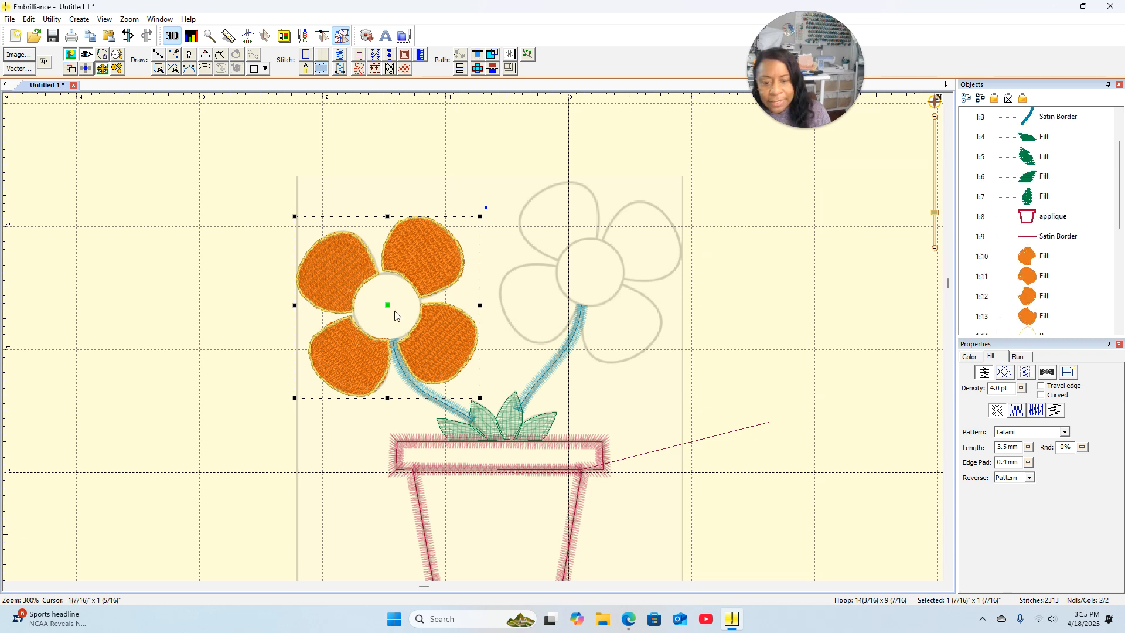
Step: Move the pasted petals onto the right flower's outline in the background image and rotate them clockwise to match its petals
left_click_drag(387, 306, 590, 271)
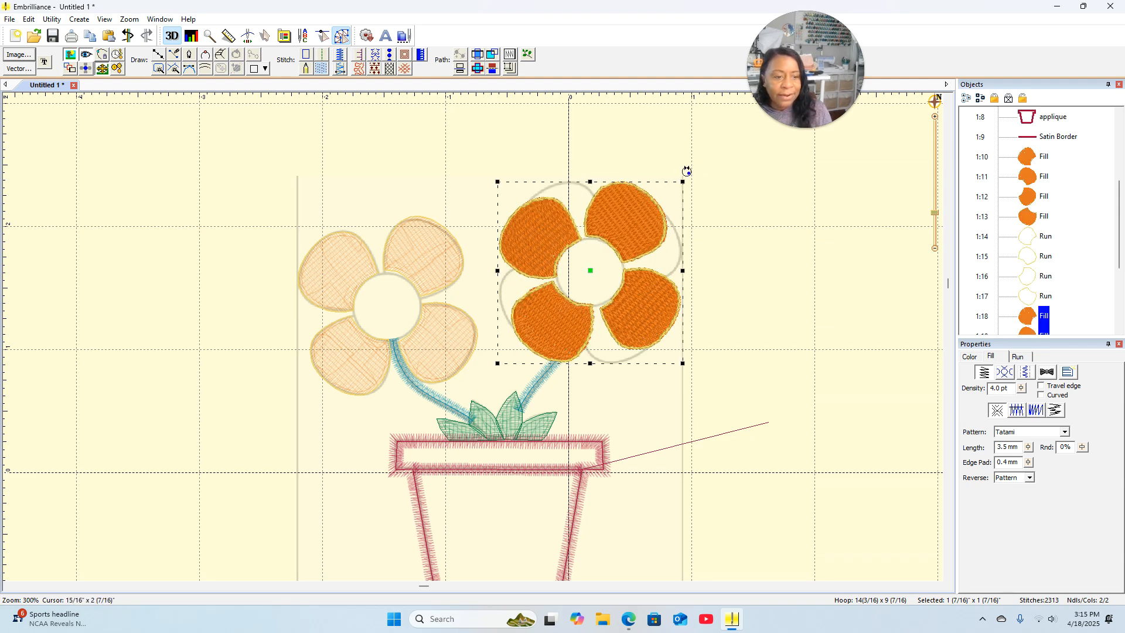
left_click_drag(689, 173, 700, 227)
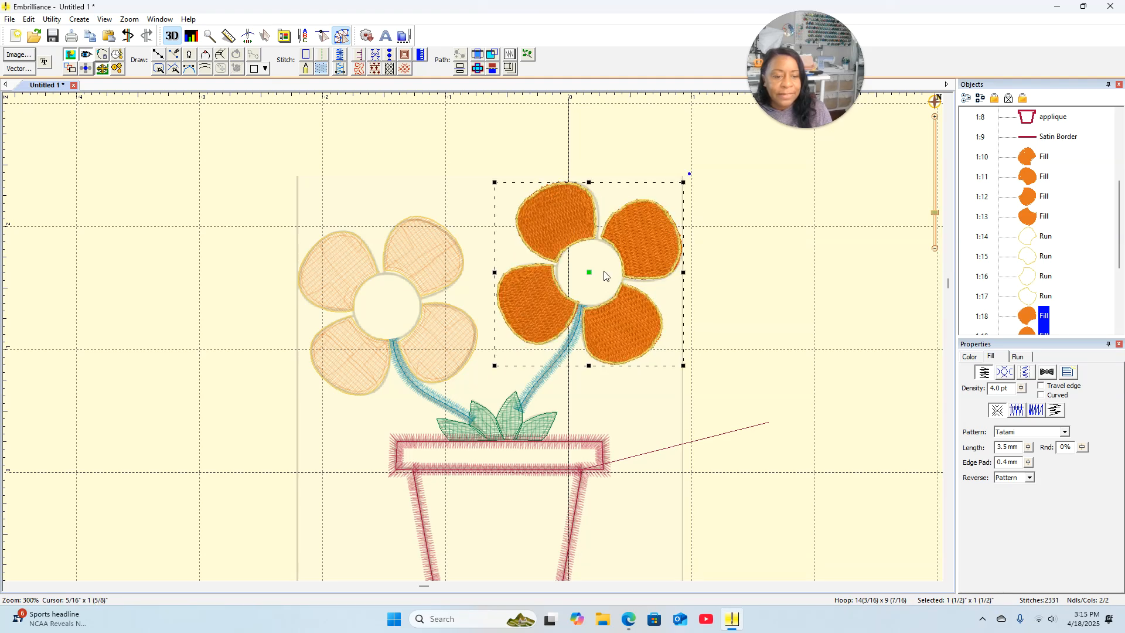
left_click_drag(589, 276, 595, 275)
left_click(746, 307)
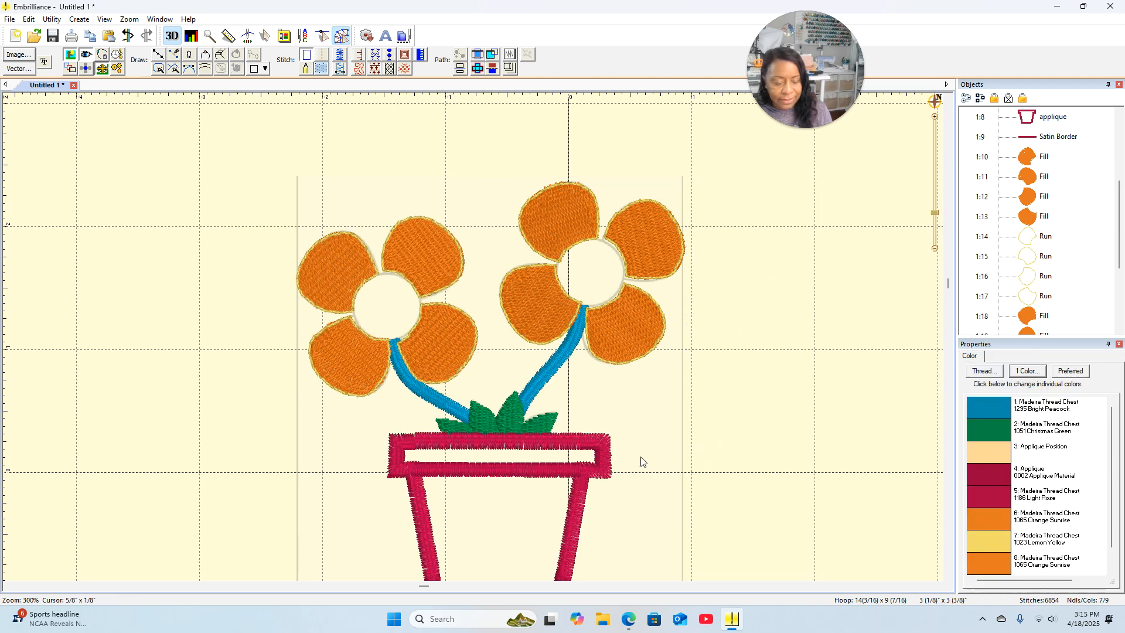
Step: Remove the stray point that extends the pot rim's lower satin border line beyond the pot
left_click(606, 459)
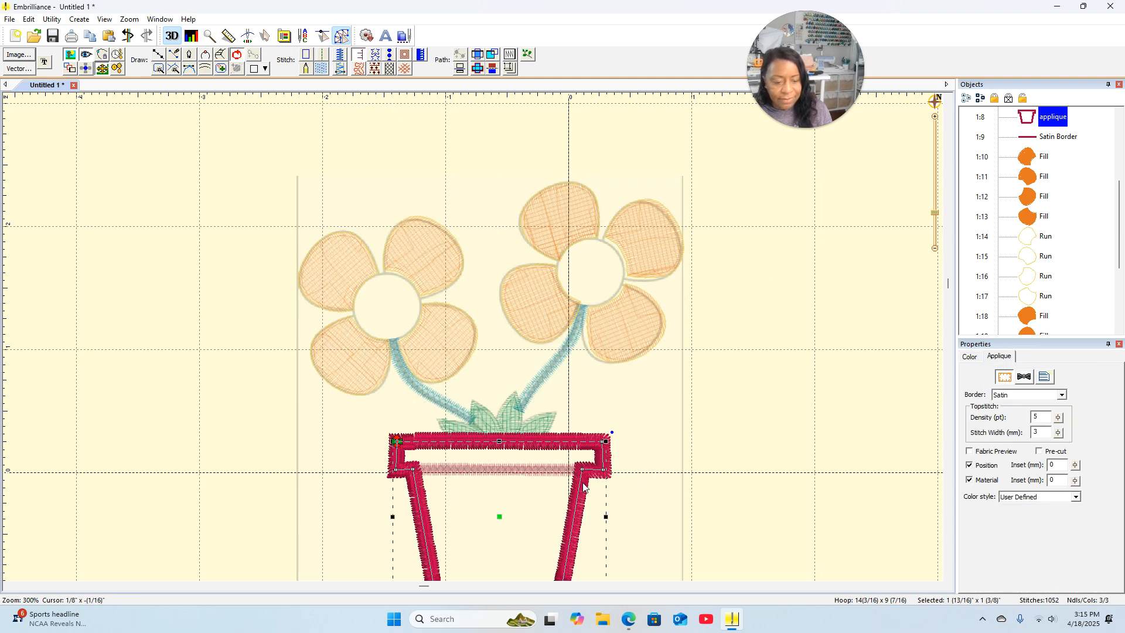
left_click(560, 471)
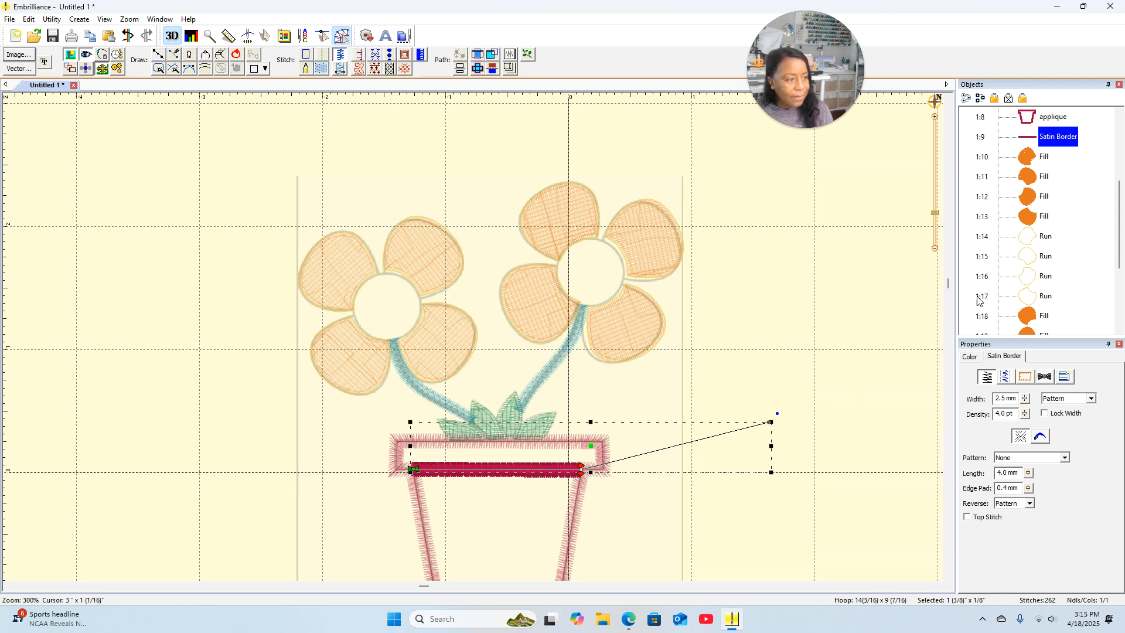
scroll(1012, 231, "down", 2)
scroll(1010, 229, "up", 2)
scroll(1007, 229, "up", 3)
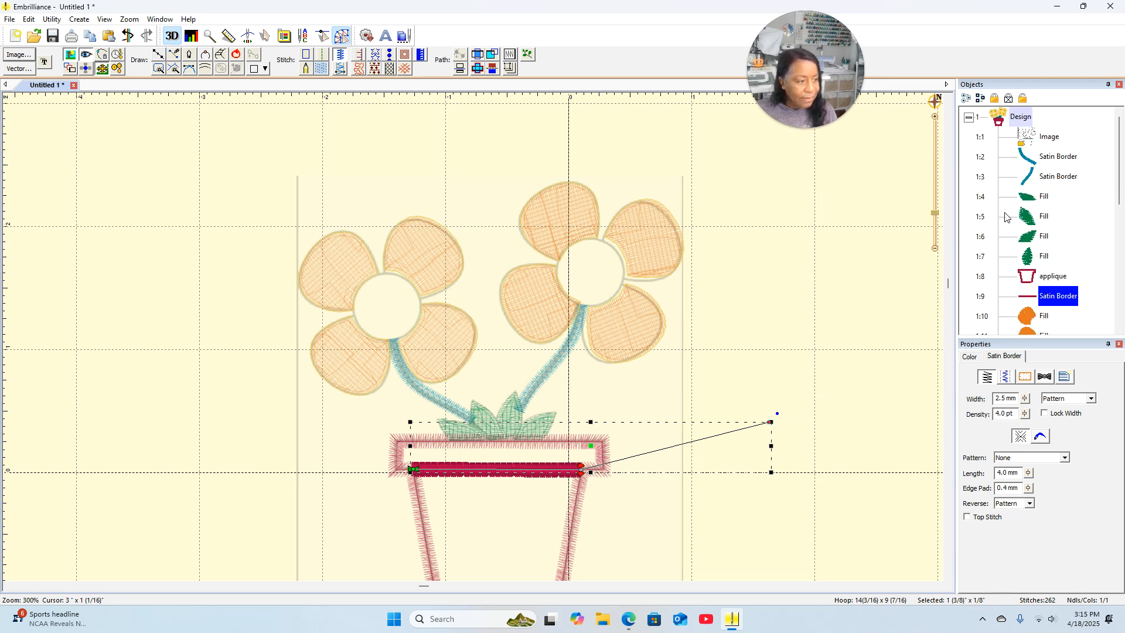
scroll(999, 218, "down", 5)
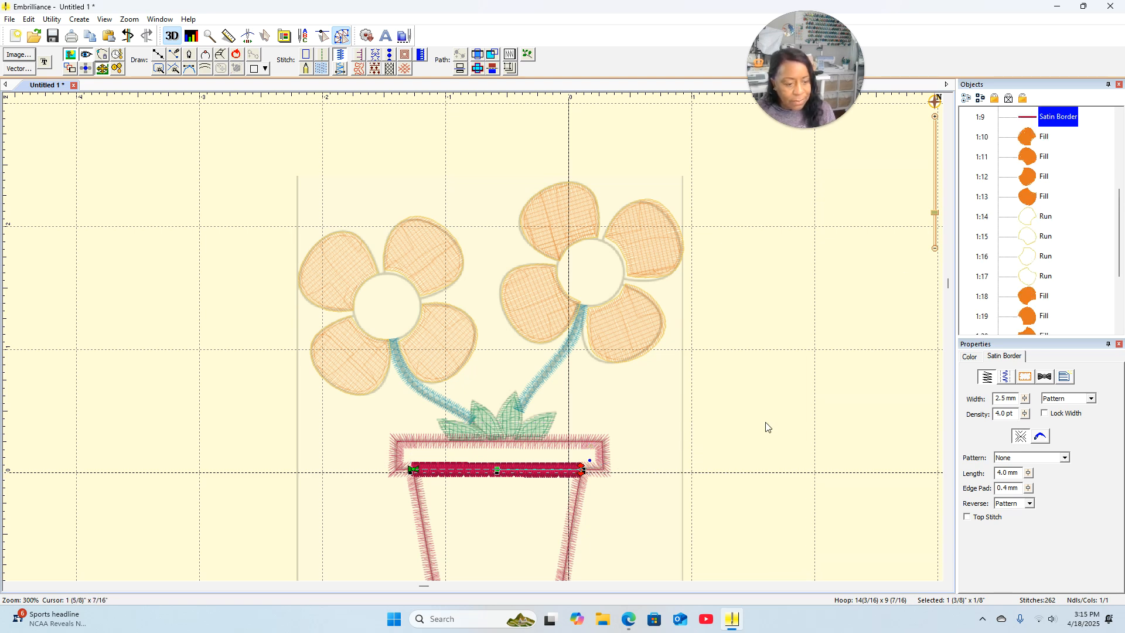
left_click(753, 375)
scroll(726, 325, "down", 1)
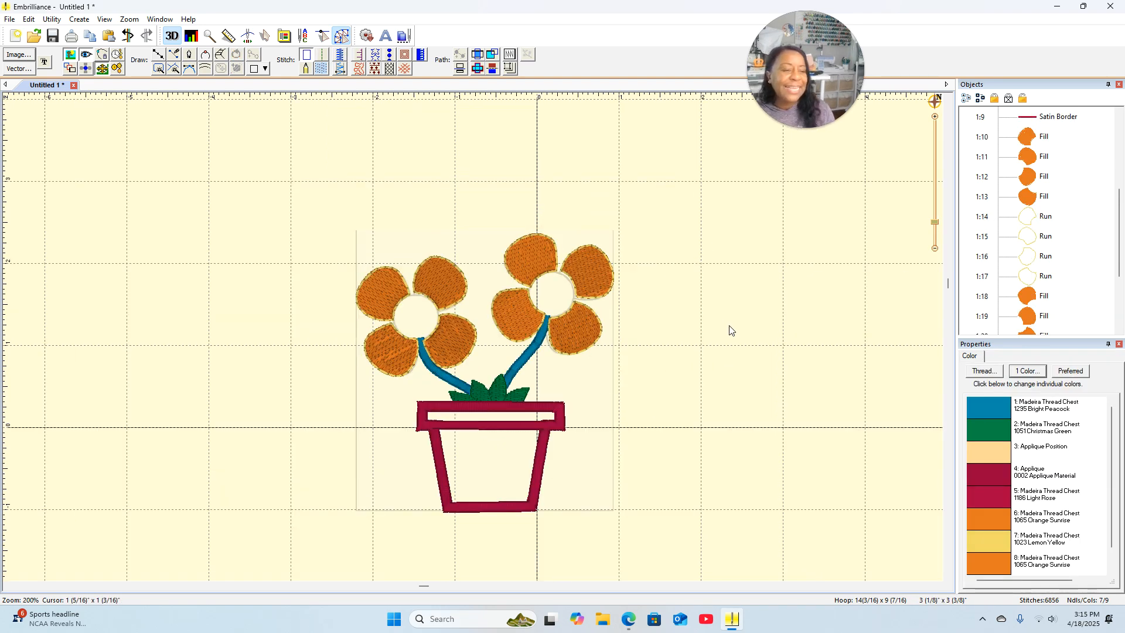
scroll(722, 322, "up", 2)
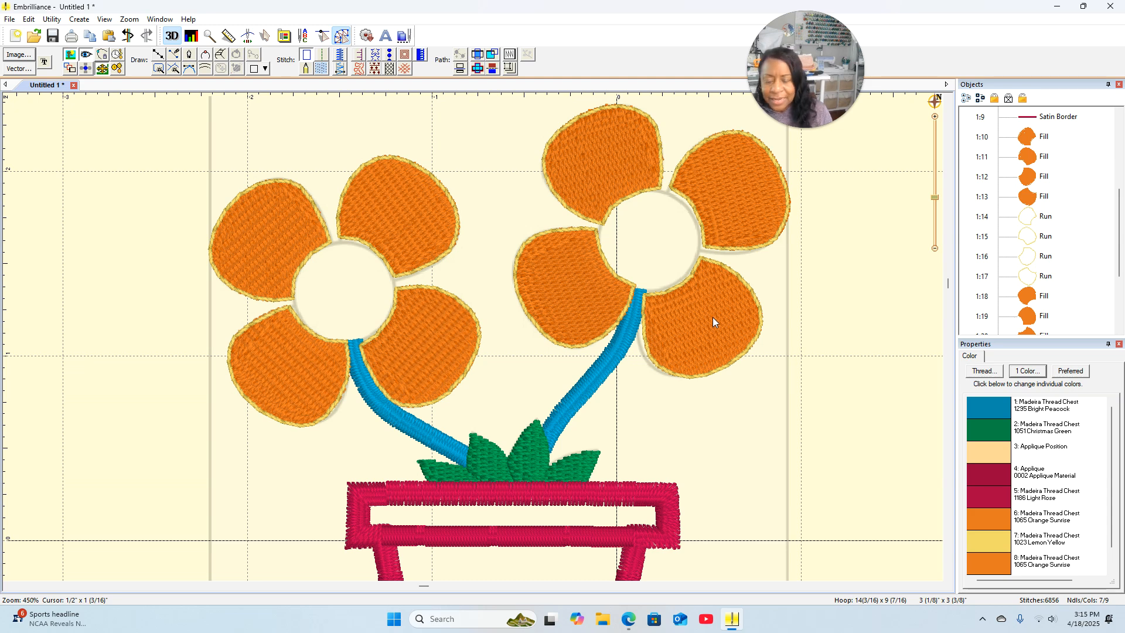
scroll(712, 318, "down", 1)
scroll(712, 318, "up", 1)
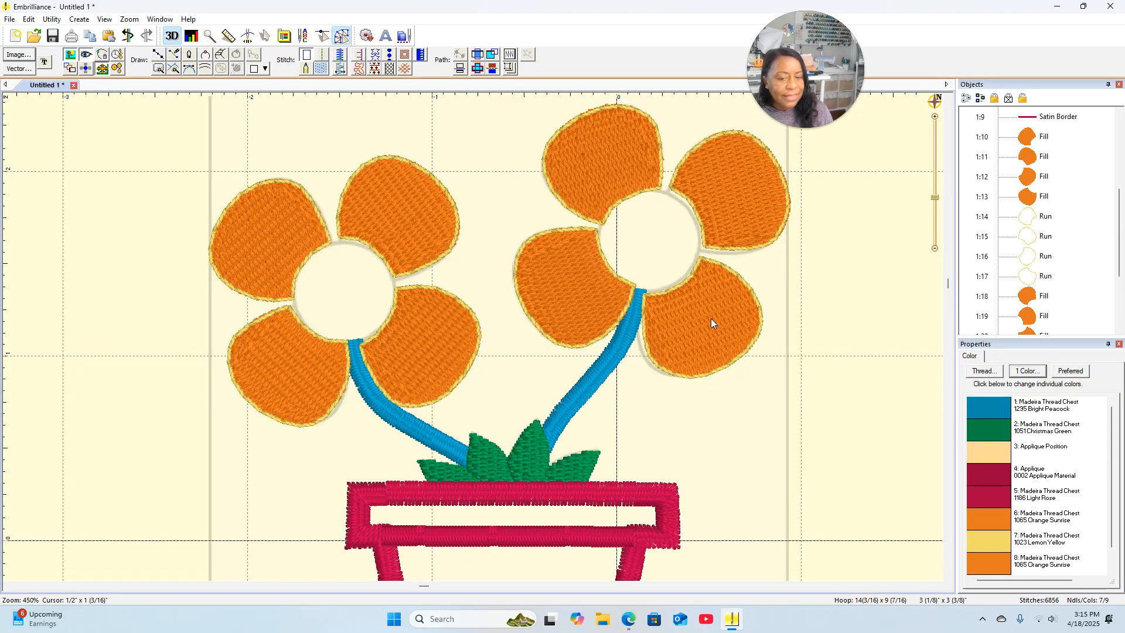
left_click(1029, 220)
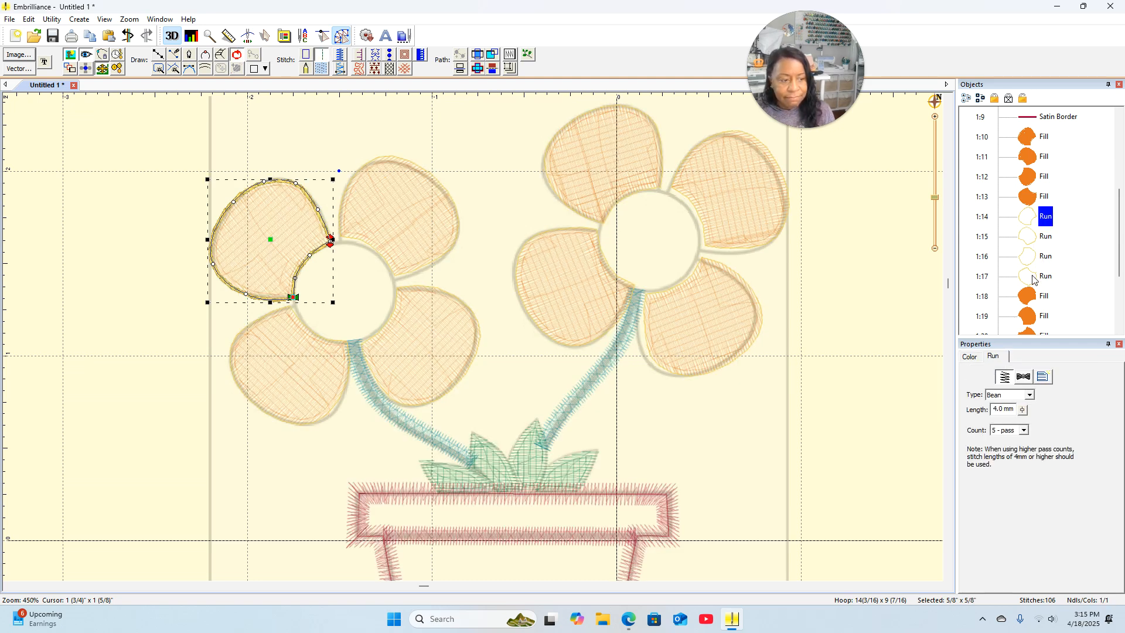
left_click(827, 263)
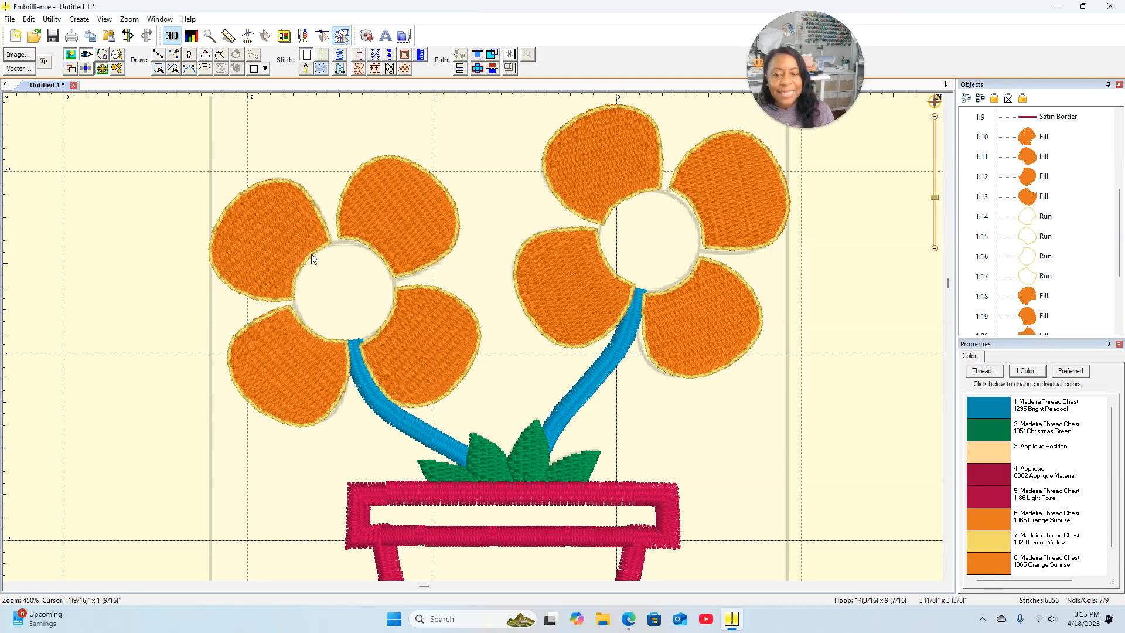
Step: Rotate the left flower's lower-right petal fill slightly clockwise and deselect it
left_click(381, 357)
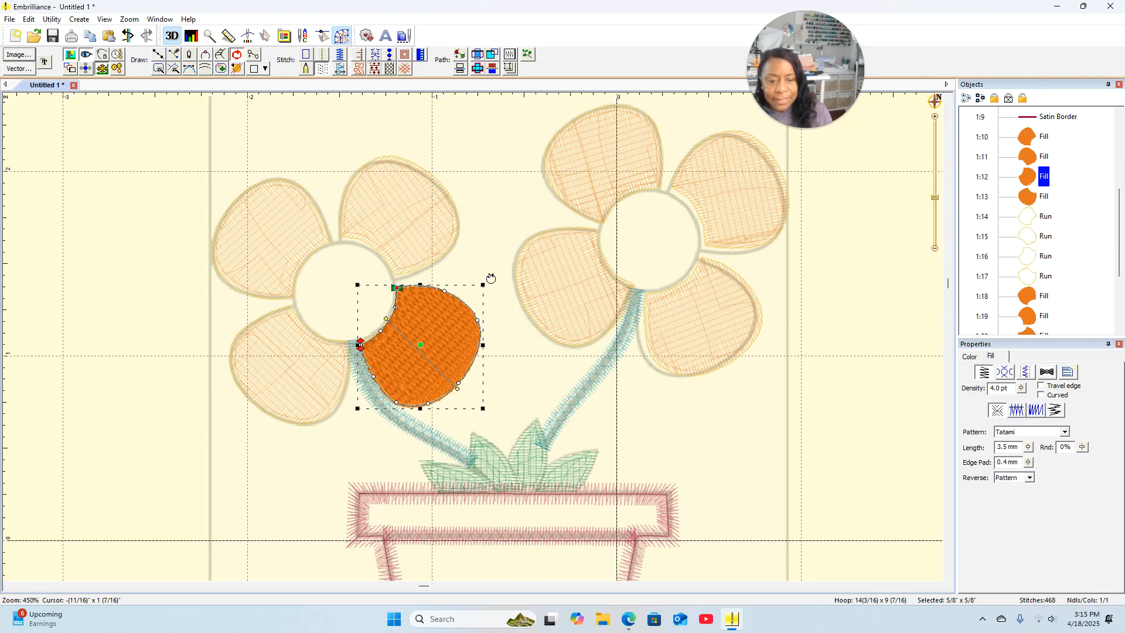
left_click_drag(491, 278, 493, 280)
left_click(498, 220)
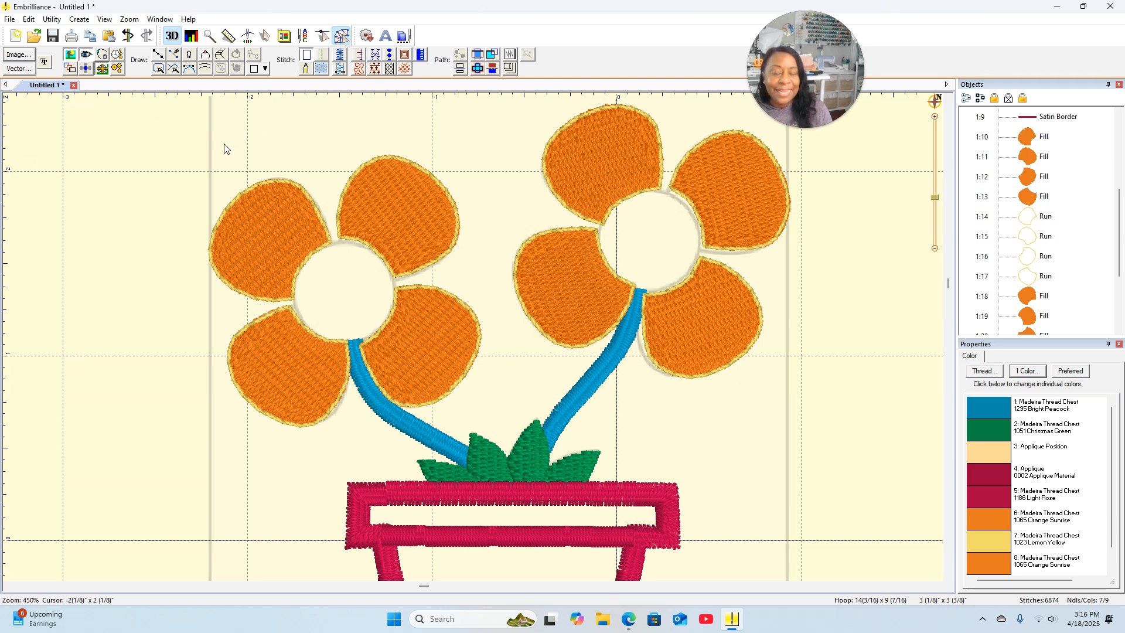
Step: Draw a circle about 9/16" across, centered over the left flower's center so it slightly overlaps the petals' inner edges
left_click(265, 69)
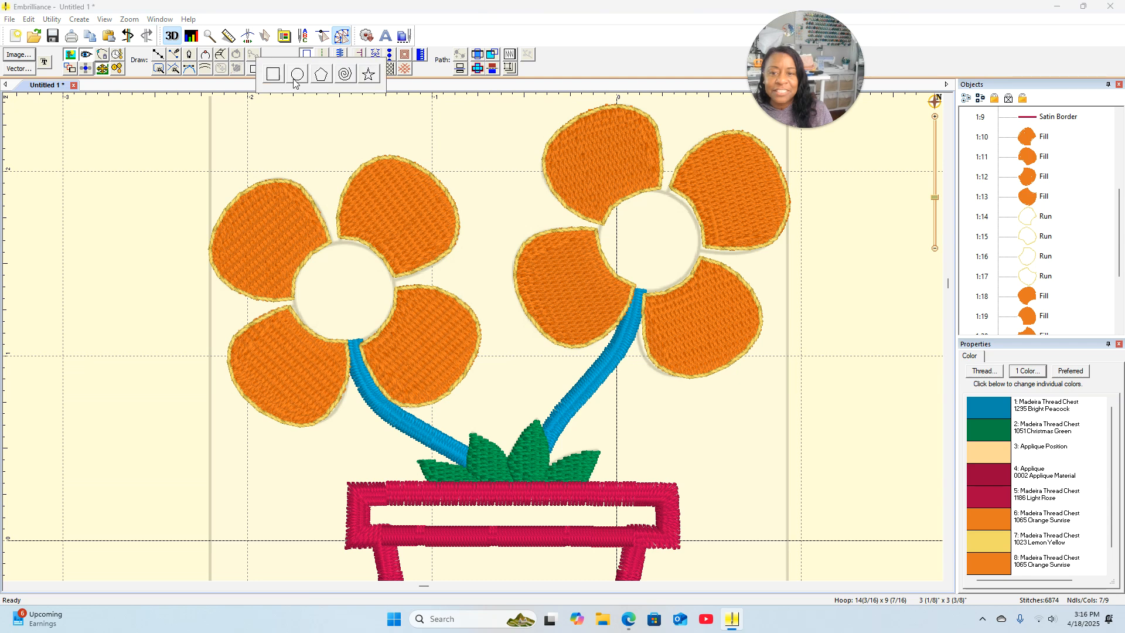
left_click(297, 74)
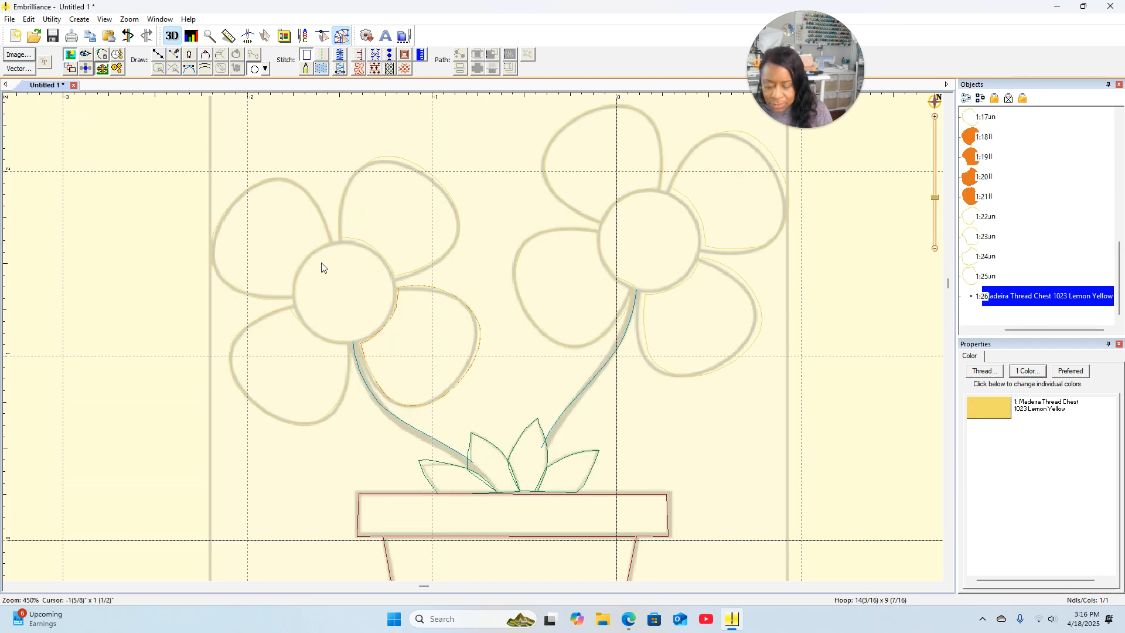
left_click_drag(310, 270, 405, 403)
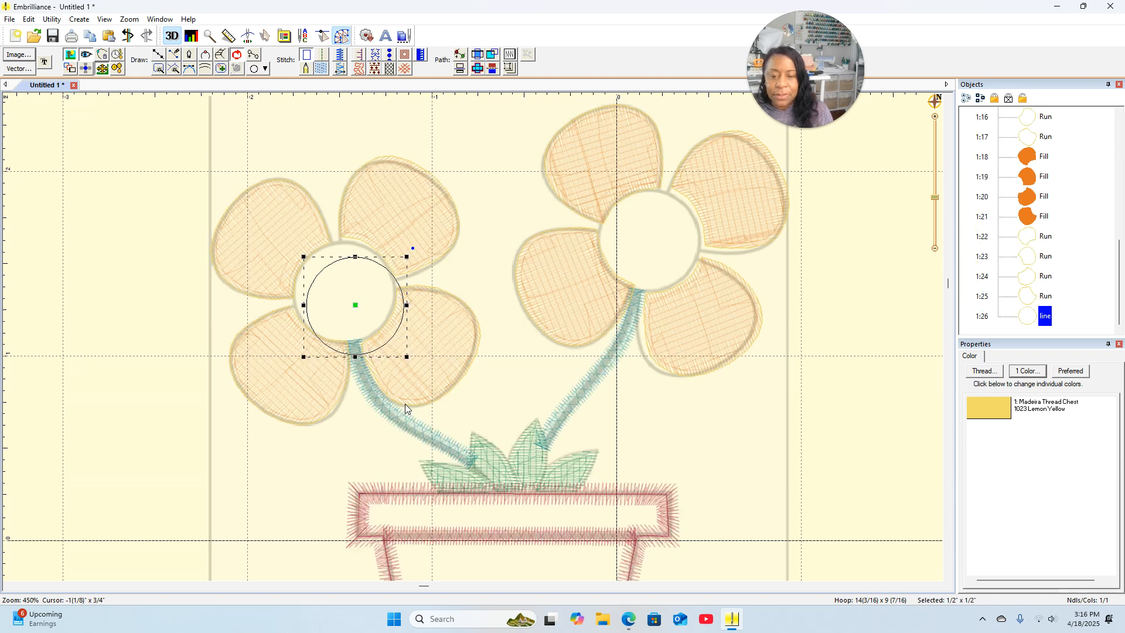
left_click_drag(355, 307, 345, 296)
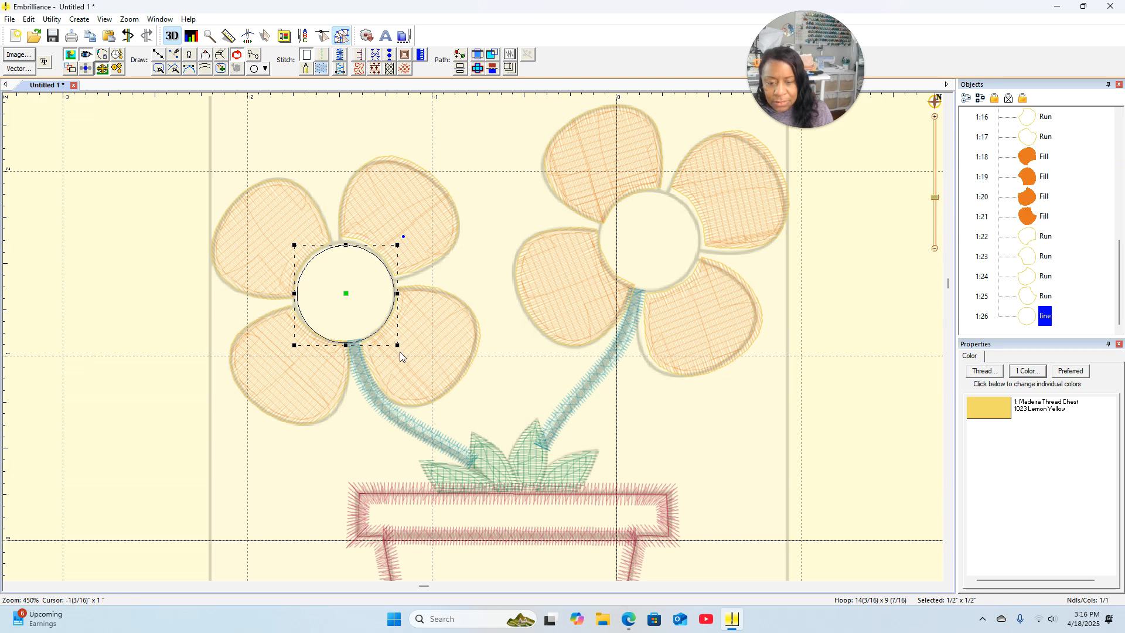
left_click_drag(397, 346, 407, 358)
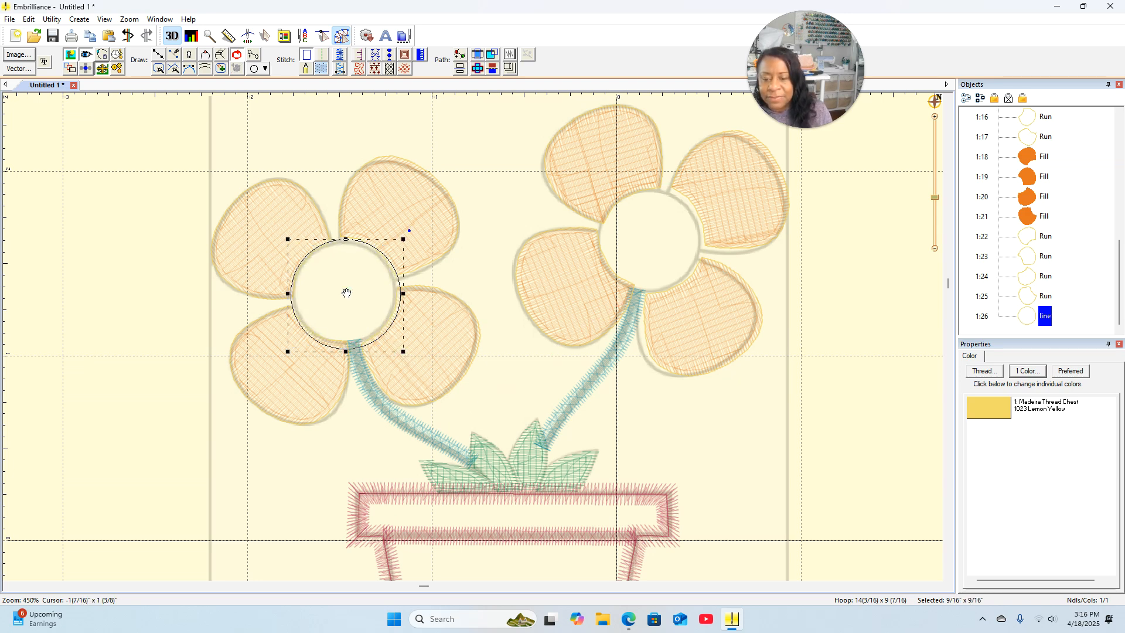
left_click_drag(346, 292, 345, 292)
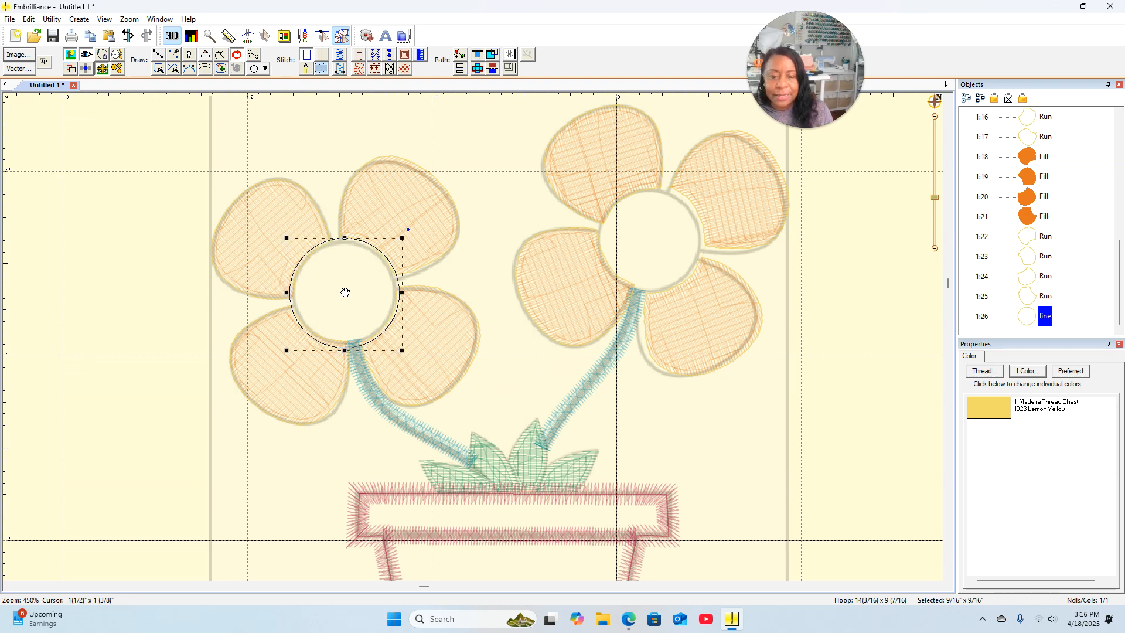
Step: Convert the left flower's center circle to a satin-bordered applique with a 2 mm stitch width and deselect it
left_click(363, 56)
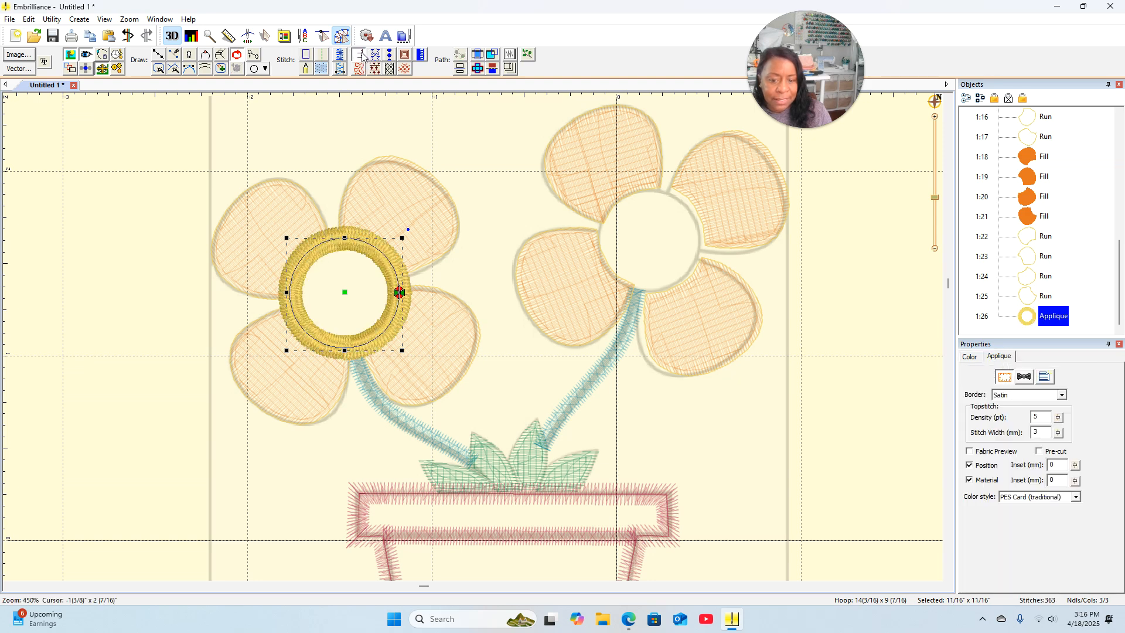
left_click(1059, 432)
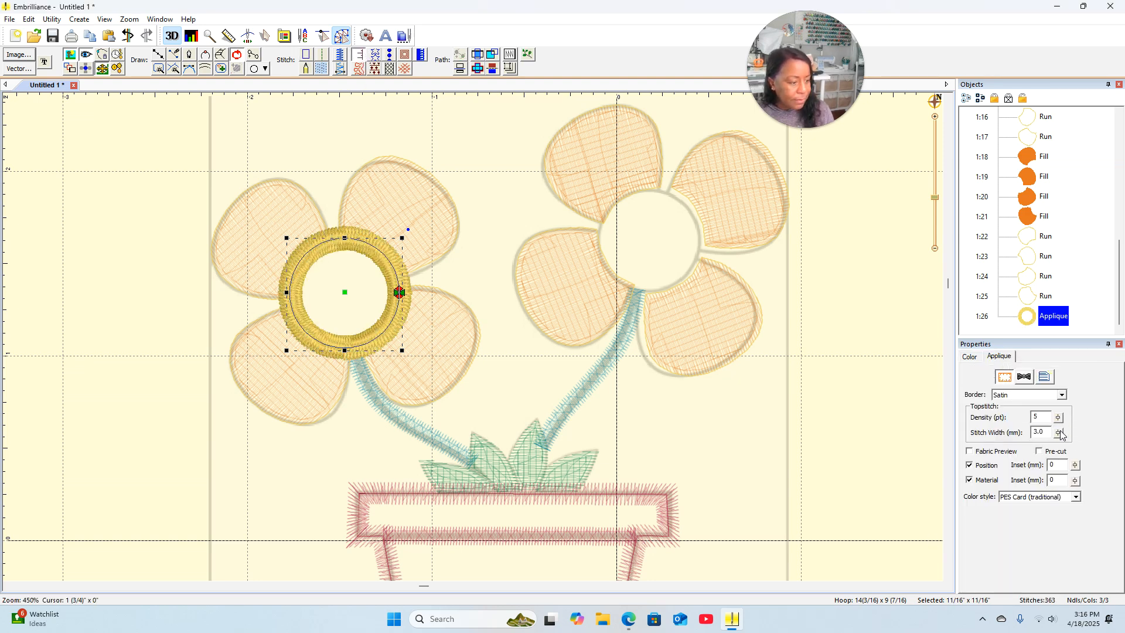
scroll(805, 430, "down", 5)
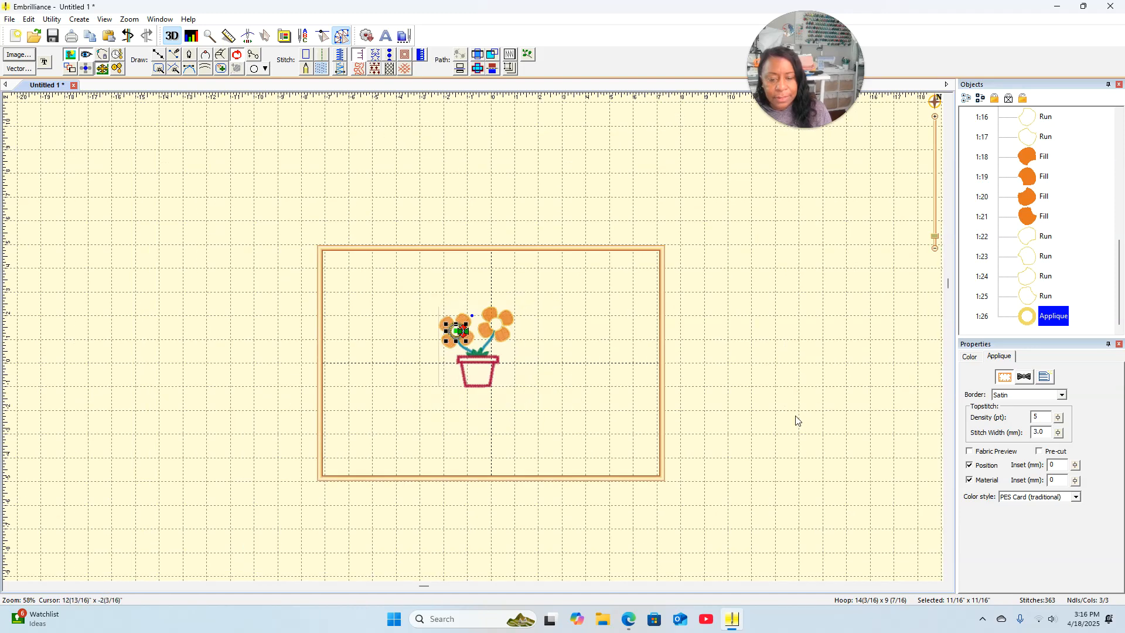
scroll(798, 420, "up", 5)
left_click_drag(1059, 434, 1064, 464)
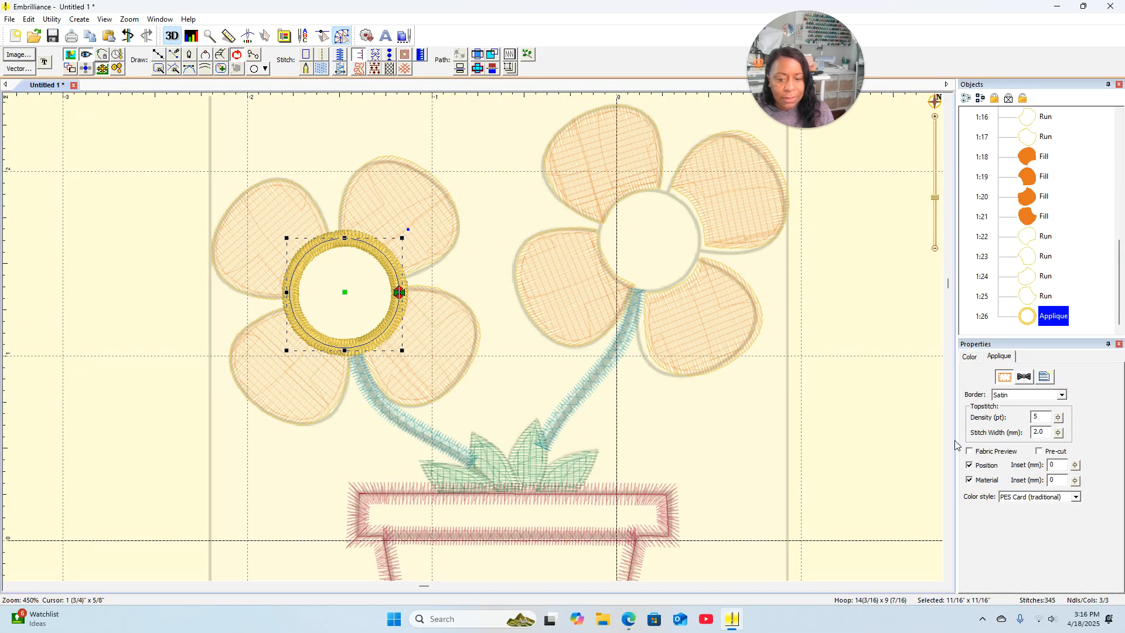
left_click(687, 417)
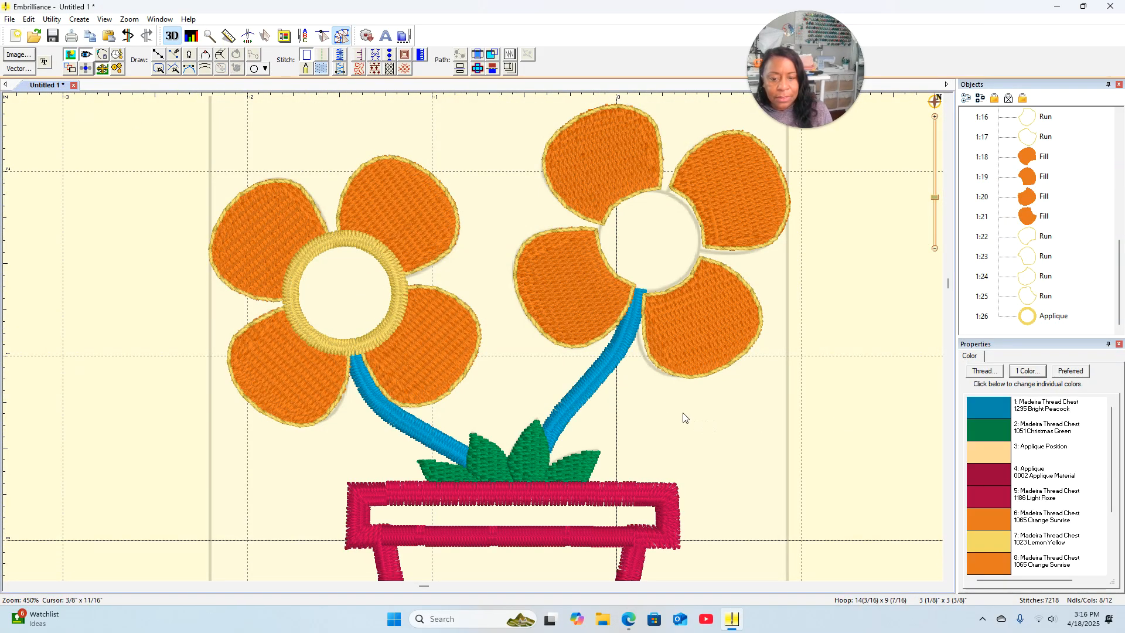
Step: Copy the left flower's applique center and paste a duplicate of it
left_click(391, 270)
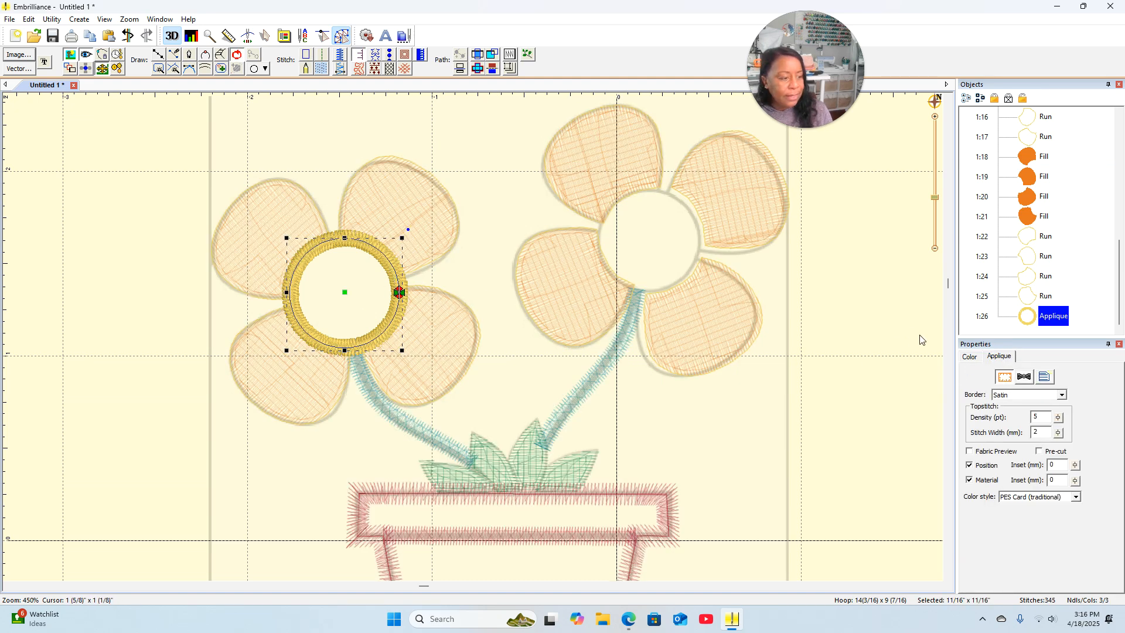
left_click(1056, 315)
left_click(1035, 318)
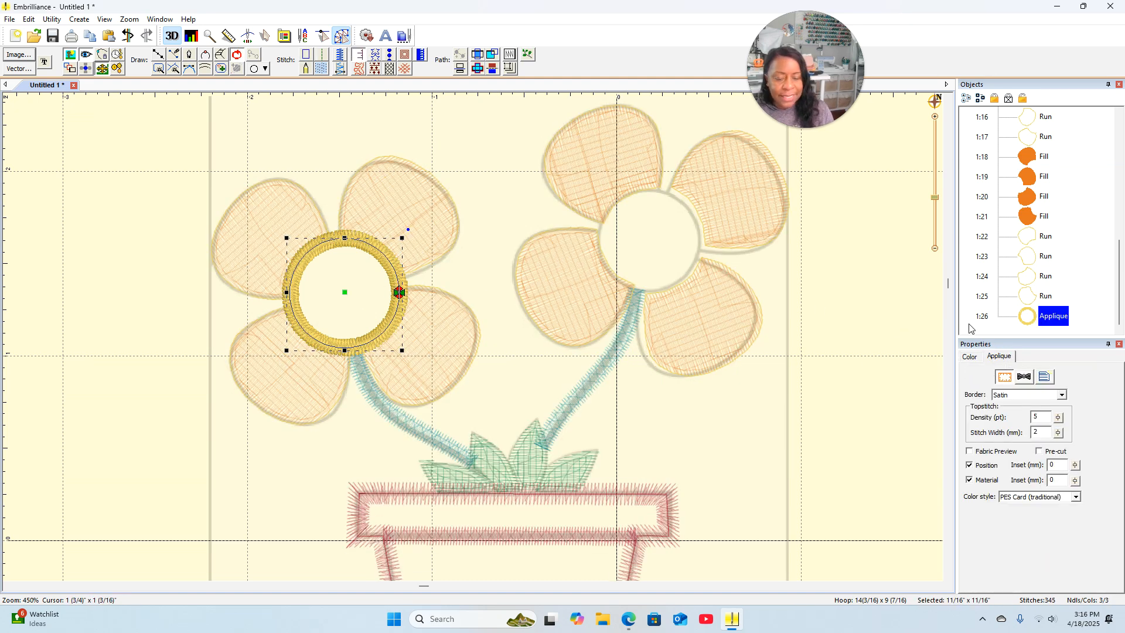
right_click(841, 280)
left_click(873, 287)
right_click(819, 290)
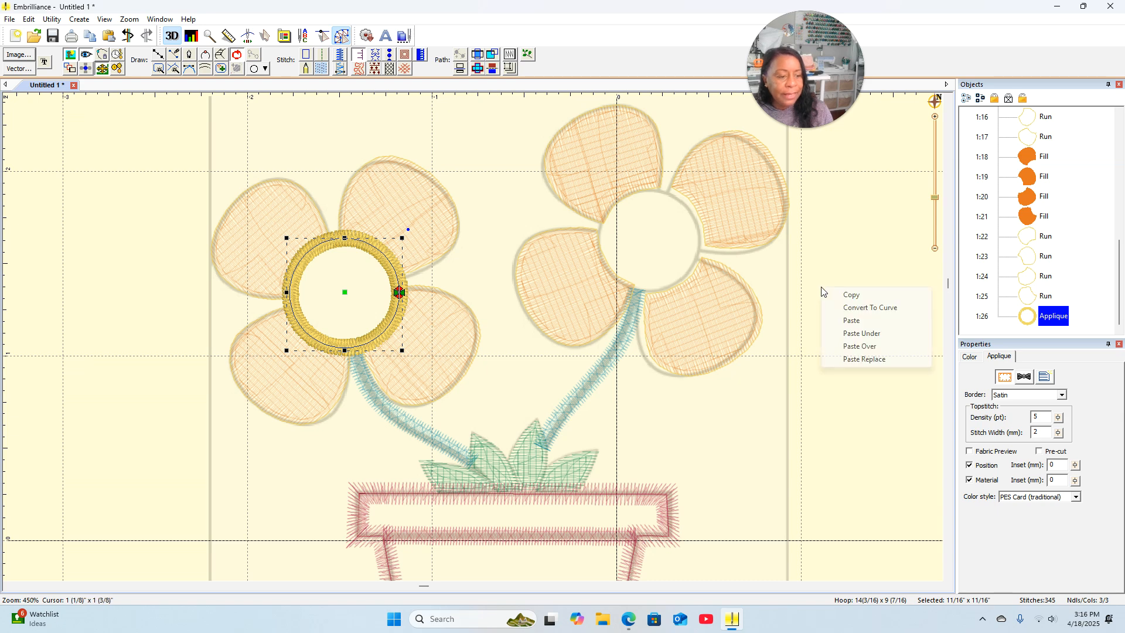
left_click(847, 319)
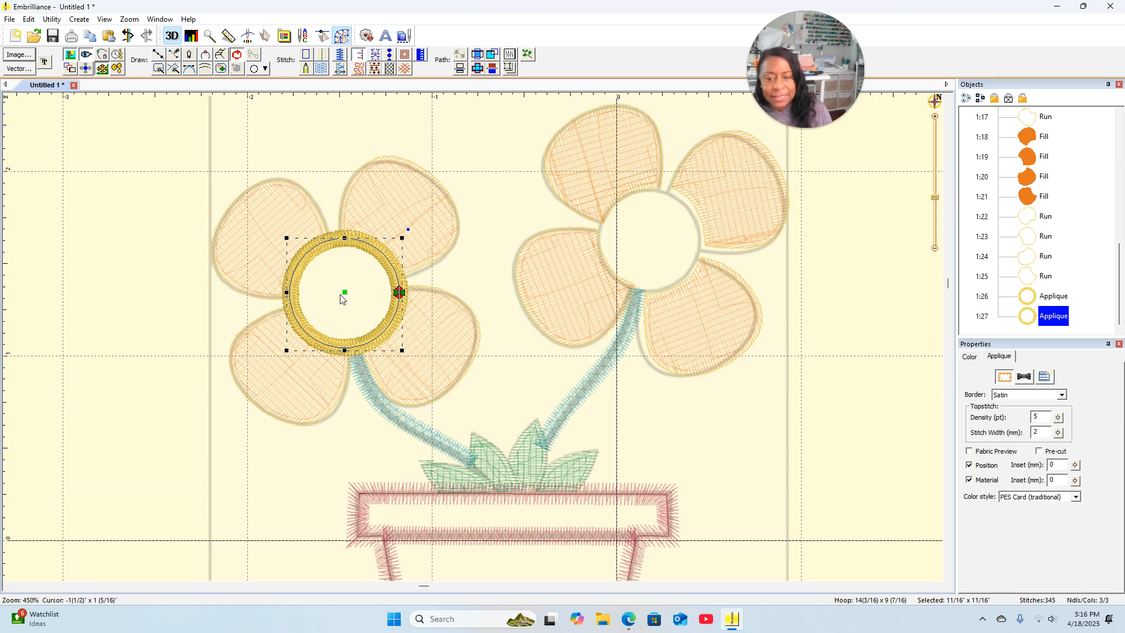
Step: Move the duplicate applique ring onto the right flower's center, overlapping the petals' inner edges, and deselect it
left_click_drag(343, 293, 649, 240)
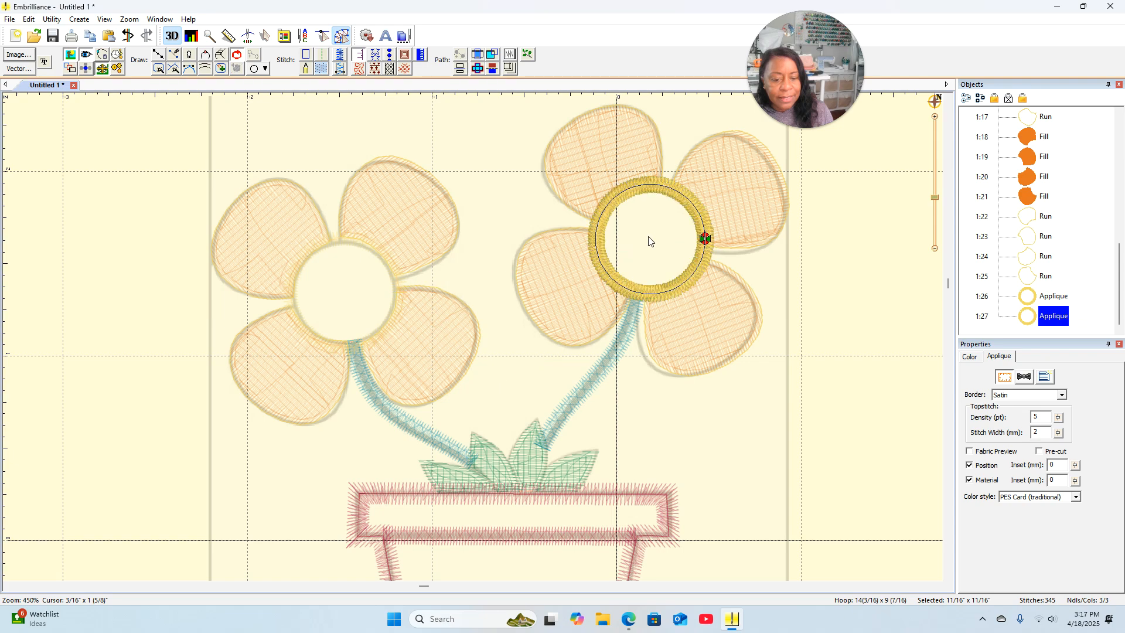
scroll(827, 273, "down", 6)
scroll(828, 278, "up", 6)
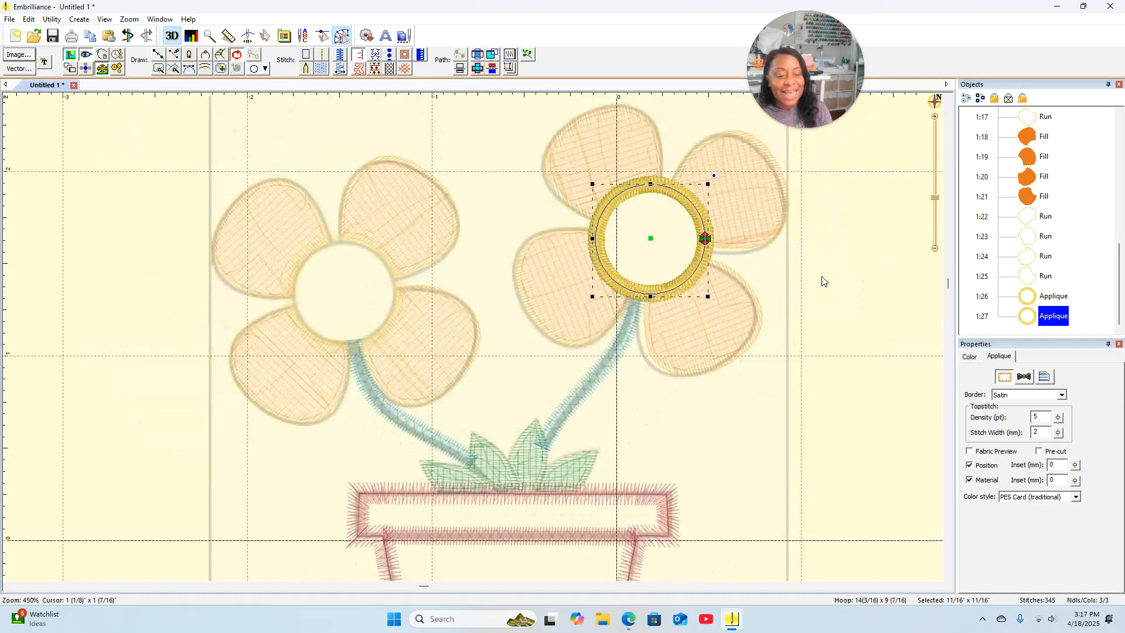
scroll(820, 282, "down", 1)
scroll(818, 282, "up", 1)
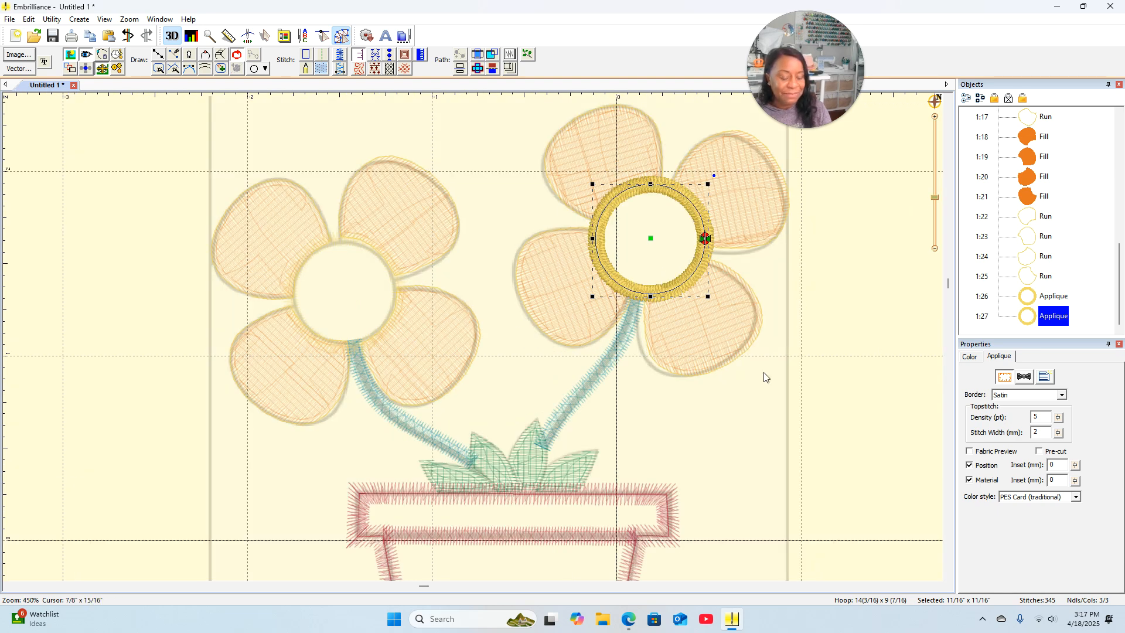
left_click(731, 375)
scroll(791, 362, "down", 1)
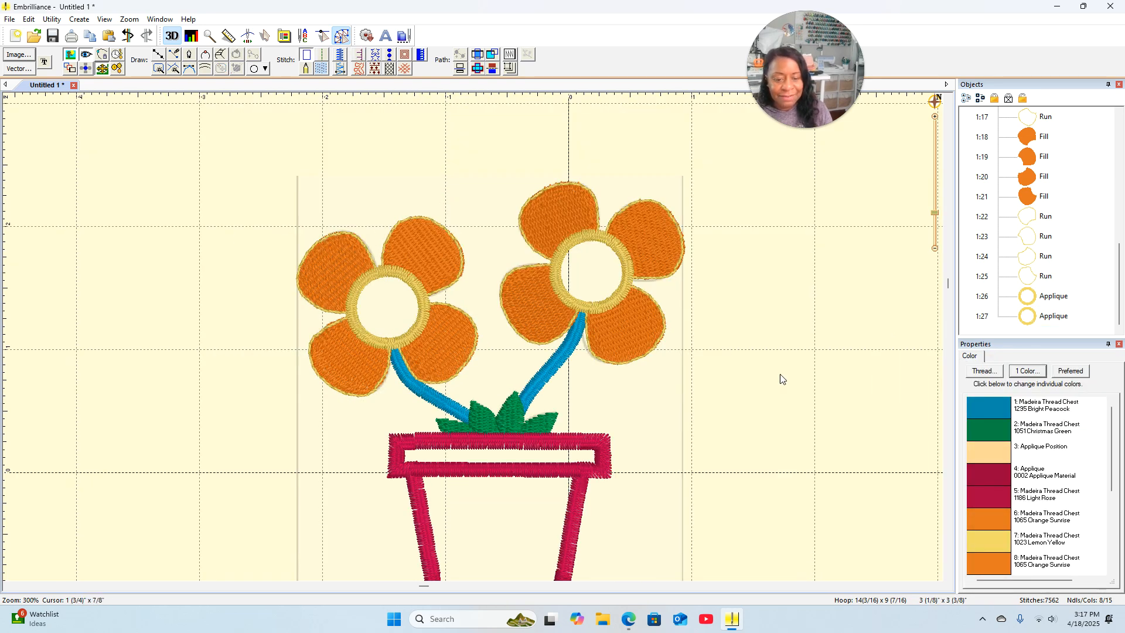
left_click_drag(646, 487, 648, 419)
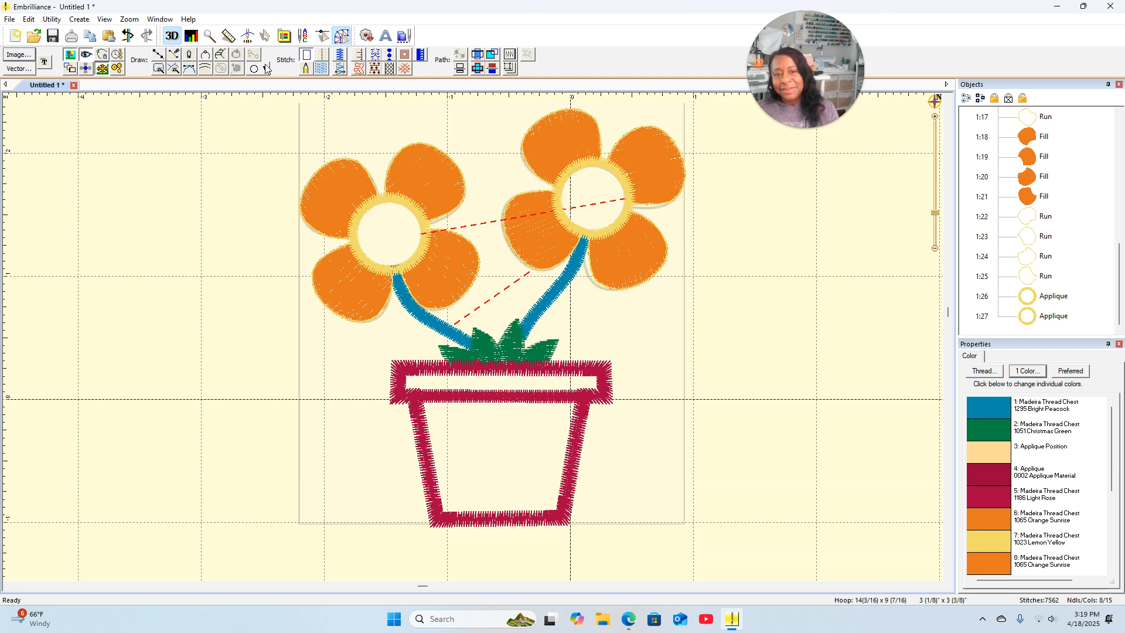
Step: Examine the ready-made outlines in the Shapes 1 and Shapes 2 groups of the library's Embrilliance: Outlines catalog
left_click(367, 36)
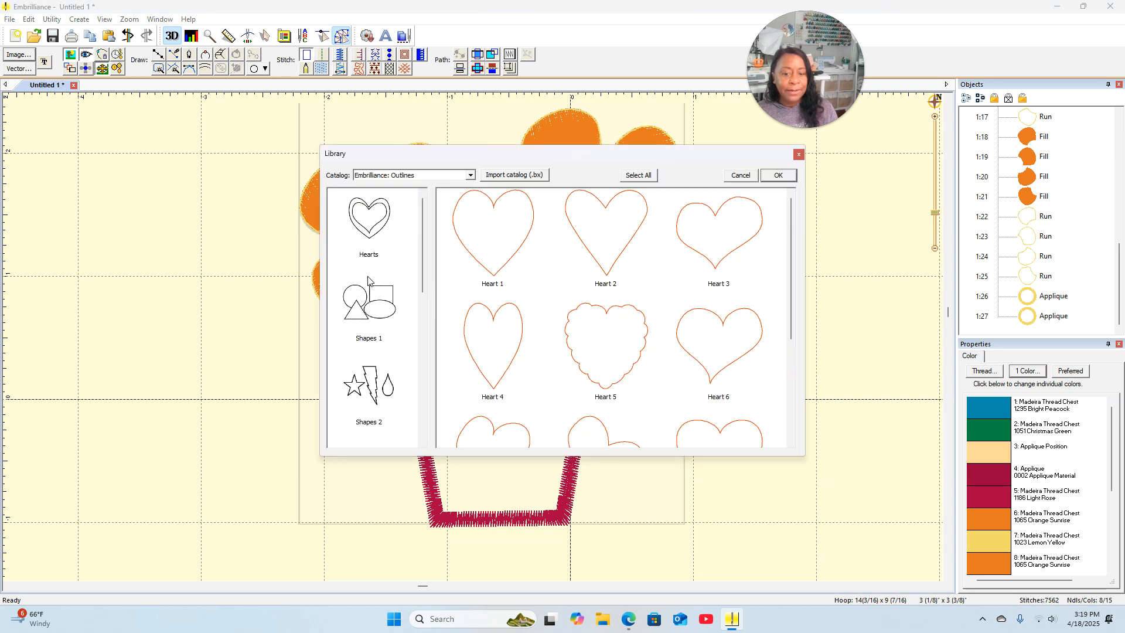
left_click(378, 308)
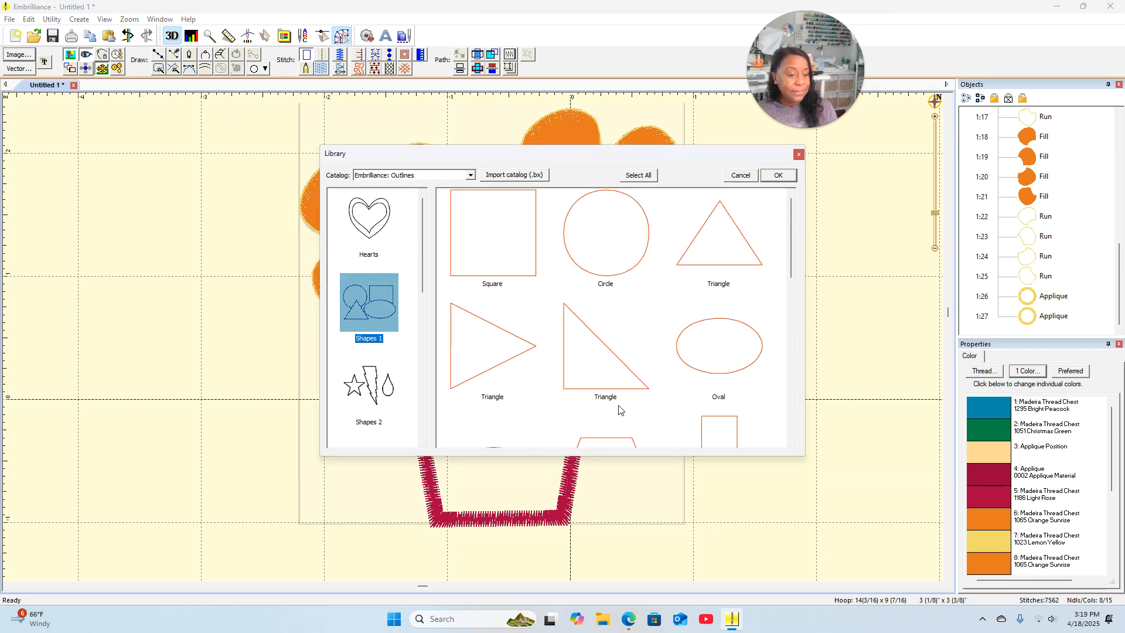
scroll(611, 357, "down", 5)
scroll(612, 357, "up", 5)
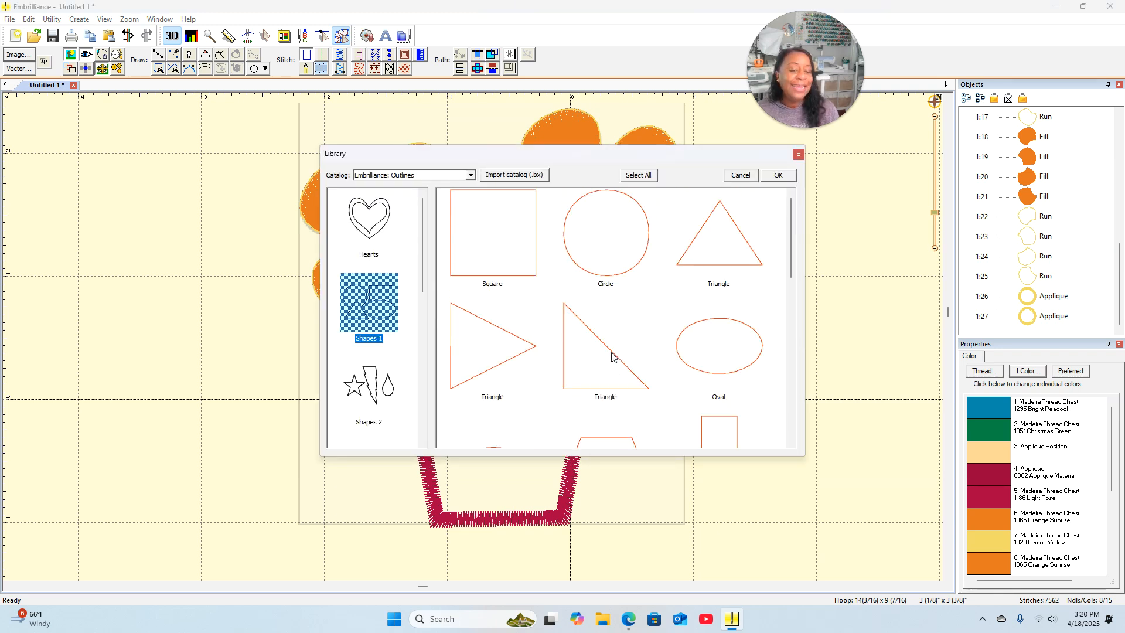
scroll(611, 353, "down", 3)
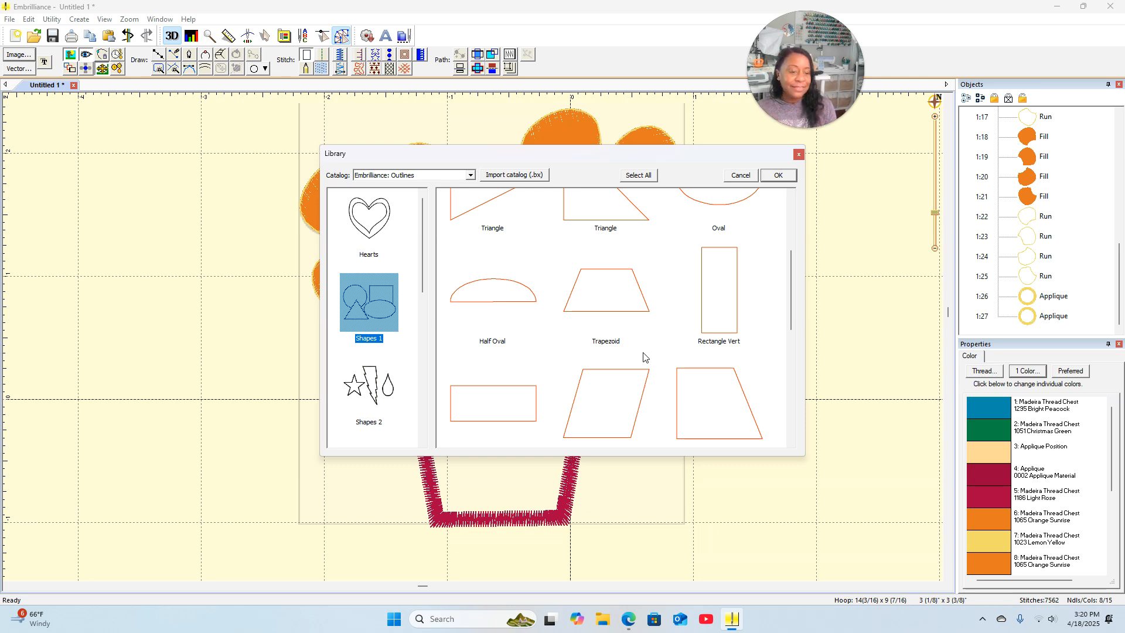
scroll(695, 347, "up", 5)
scroll(683, 347, "down", 9)
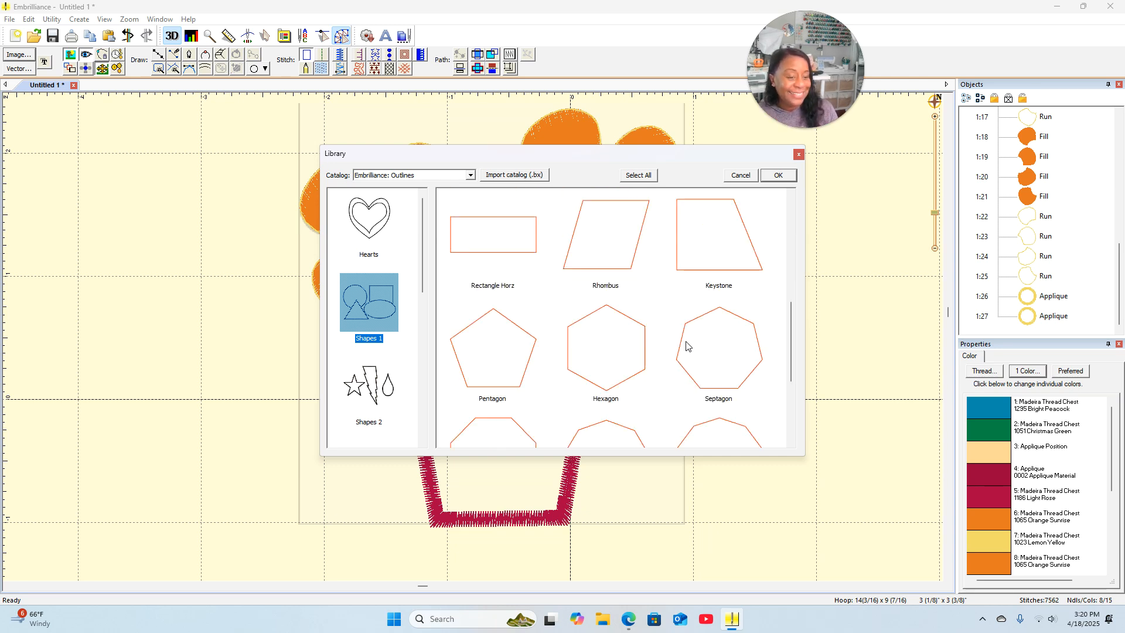
scroll(687, 346, "up", 9)
left_click(367, 388)
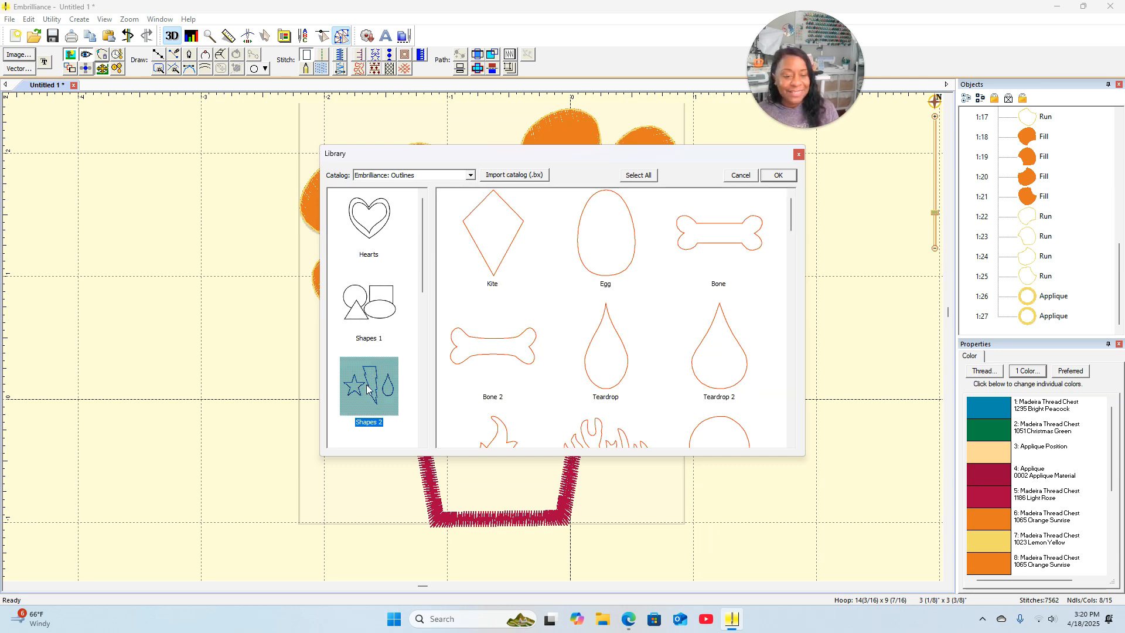